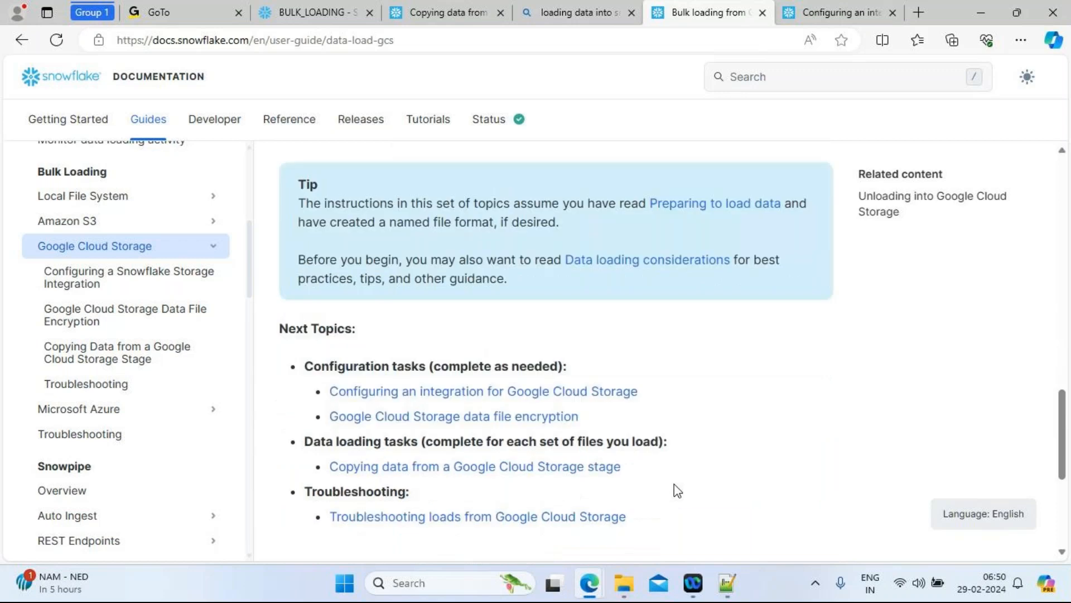
Open the guide on configuring a Snowflake storage integration for Google Cloud Storage and go to its storage integration section.
scroll(674, 484, up, 9)
scroll(674, 484, up, 6)
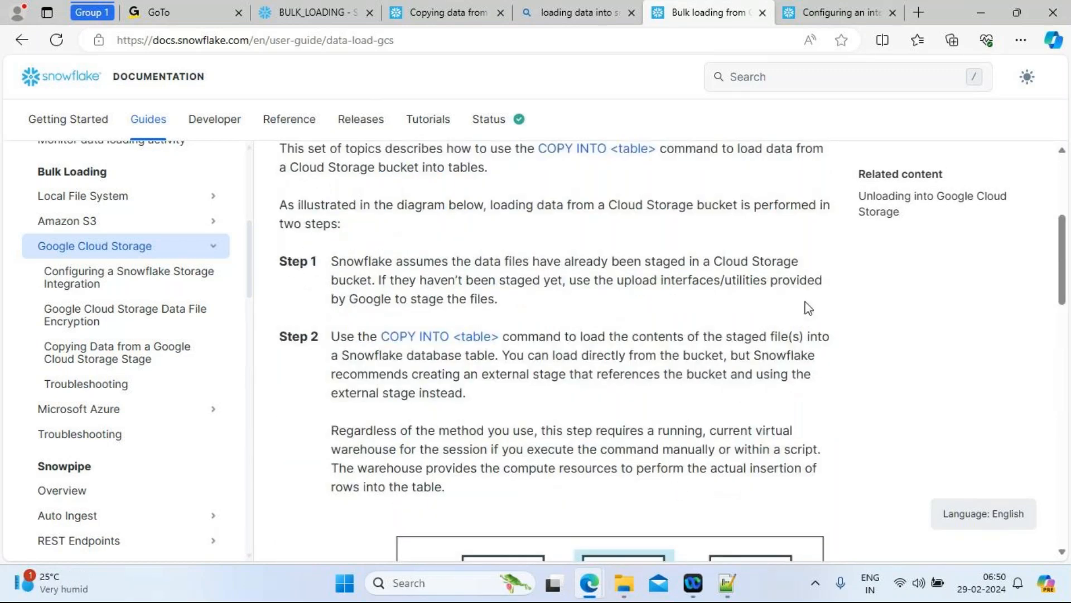
click(127, 285)
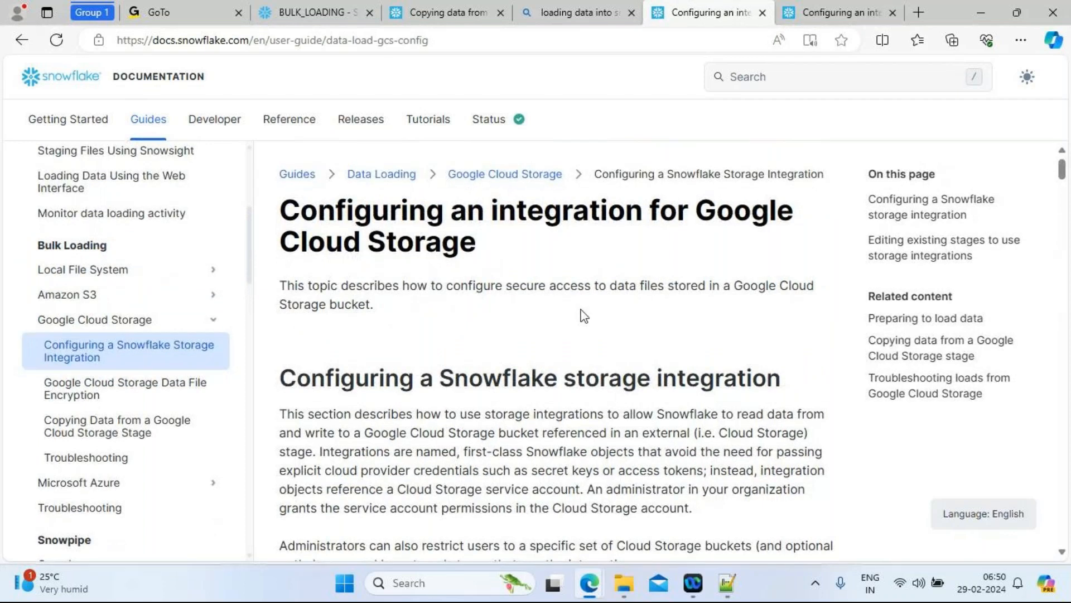
scroll(627, 326, down, 1)
scroll(628, 326, down, 2)
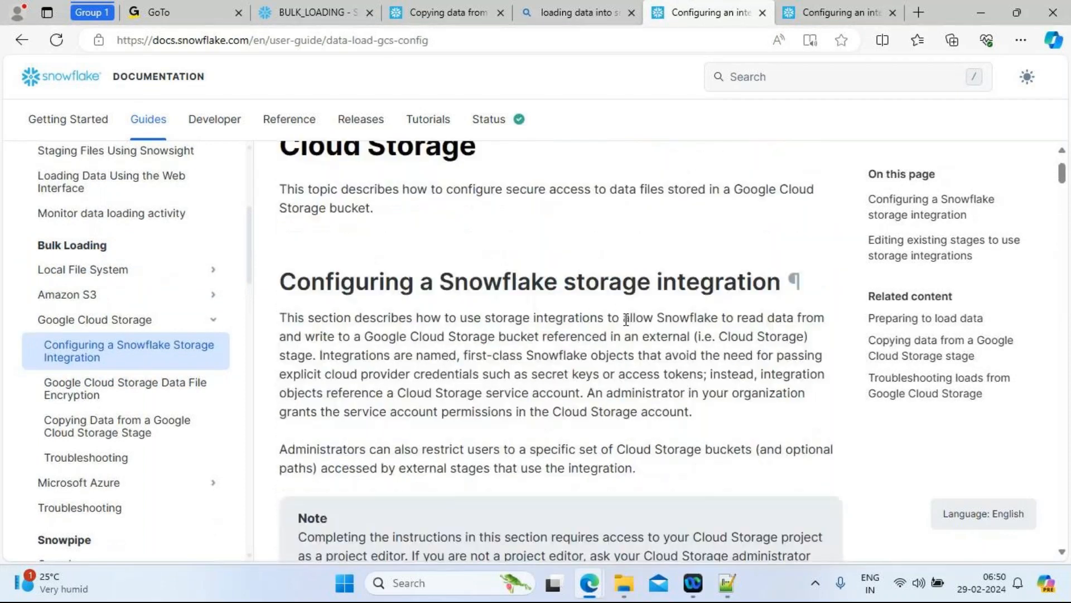
scroll(628, 325, down, 1)
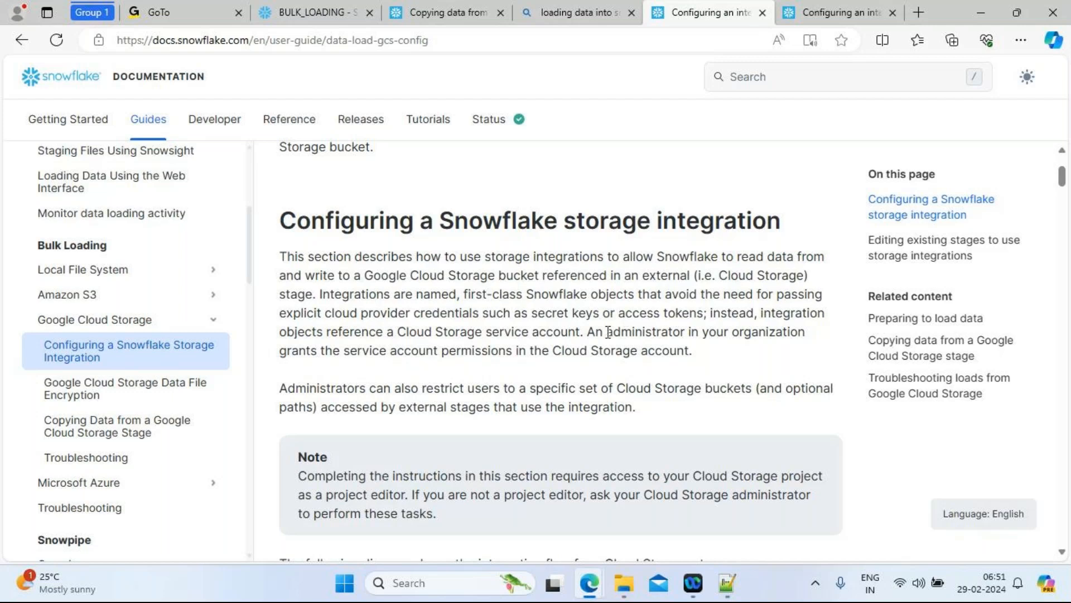
Read the storage integration introduction, highlighting the mentions of secret keys, access tokens, the Cloud Storage service account and administrators.
drag(531, 314, 592, 316)
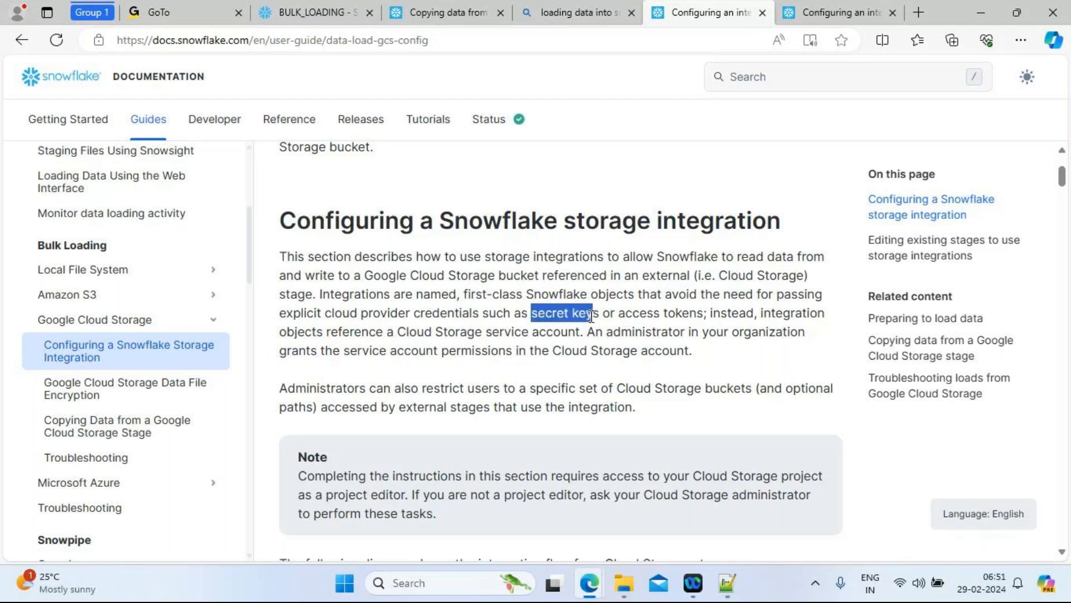
double_click(682, 313)
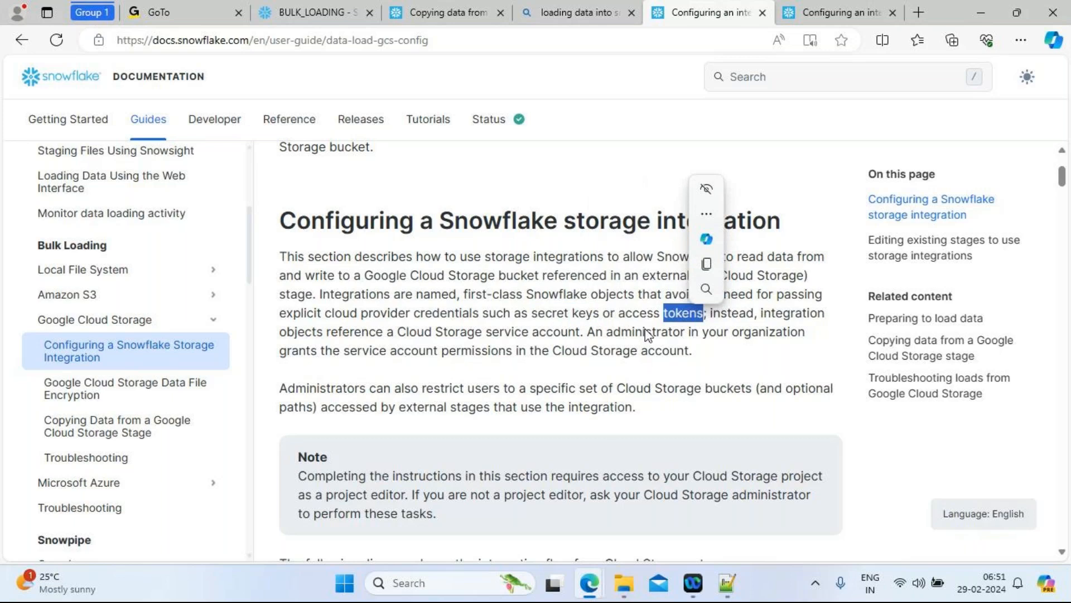
drag(401, 334, 584, 342)
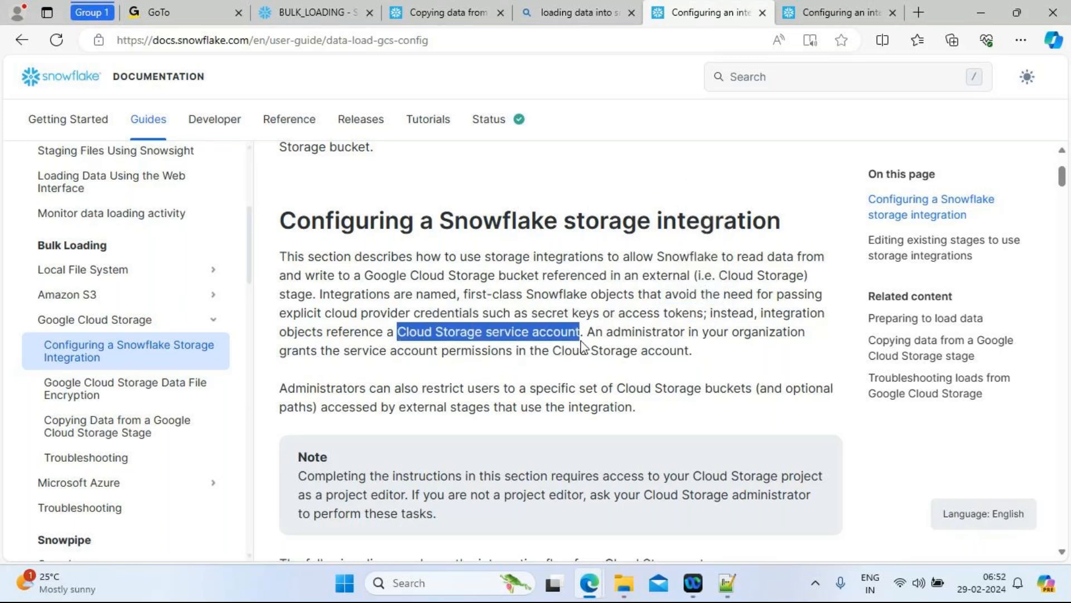
click(726, 333)
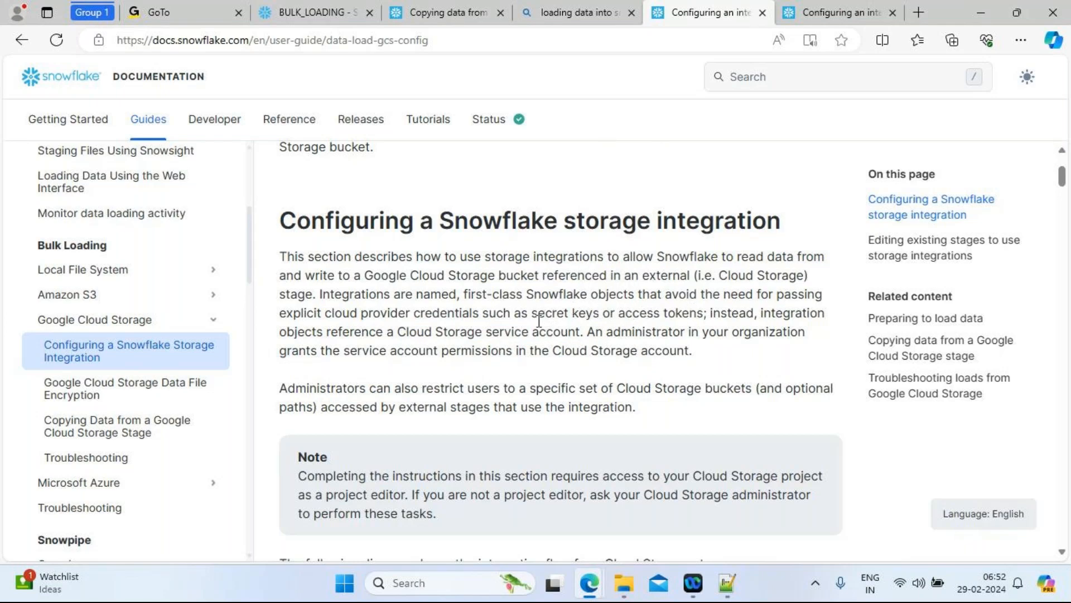
drag(396, 332, 582, 335)
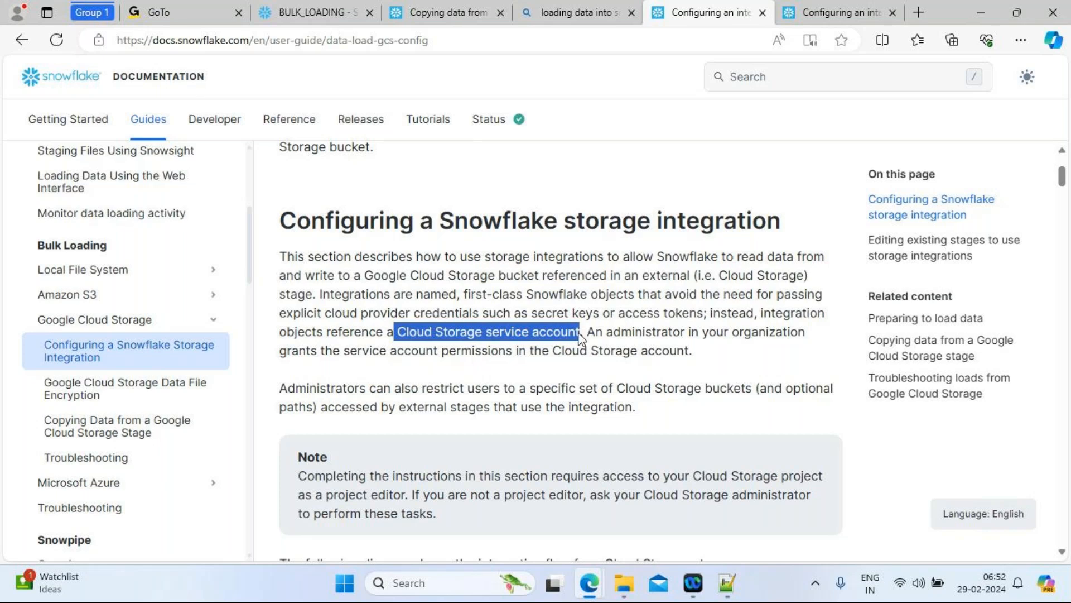
drag(532, 313, 604, 313)
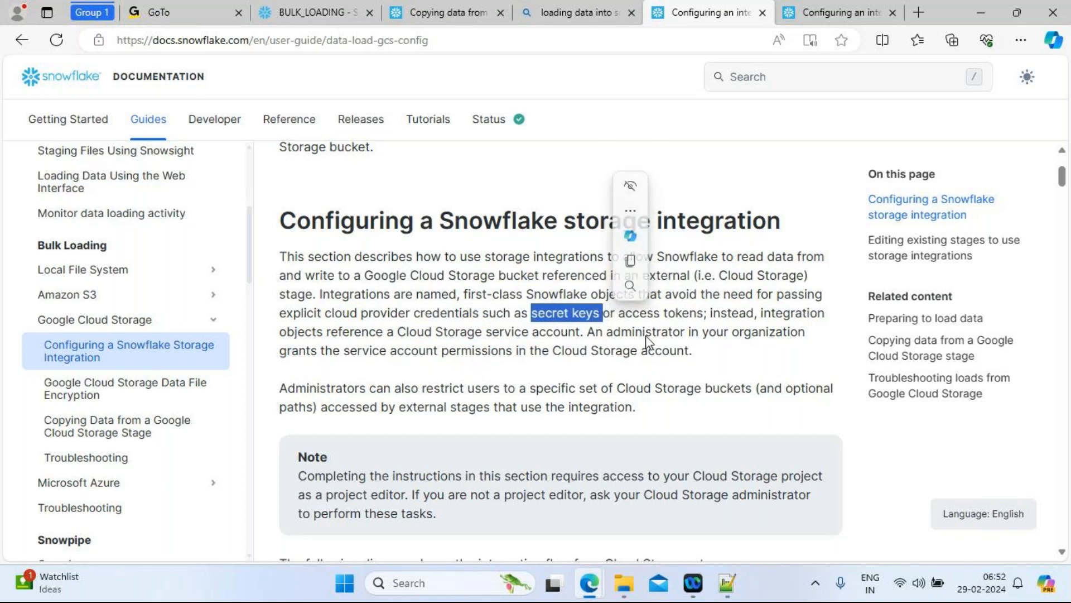
click(734, 358)
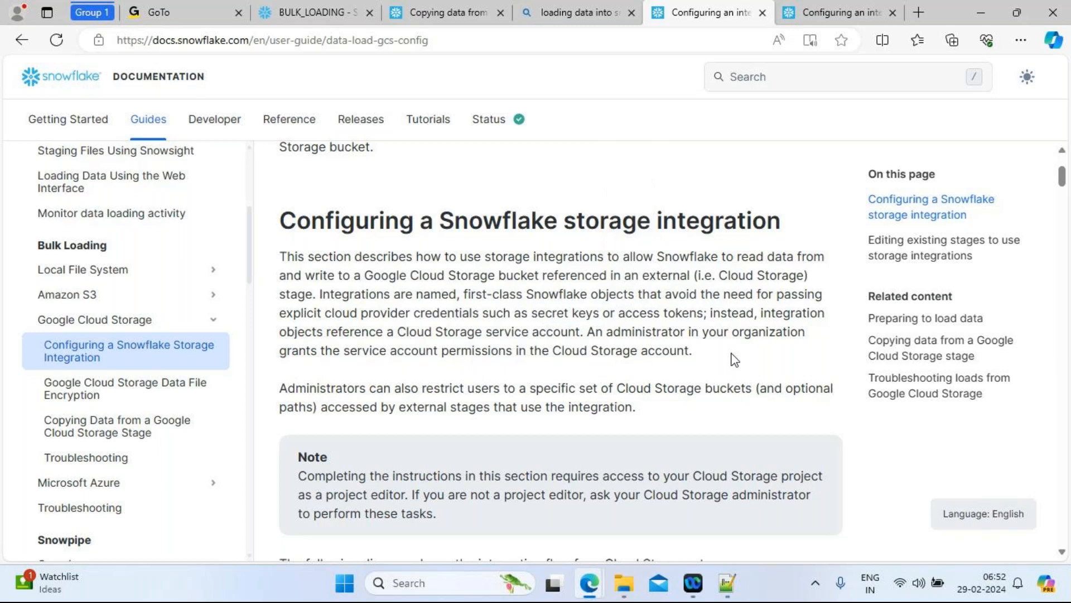
scroll(734, 359, down, 1)
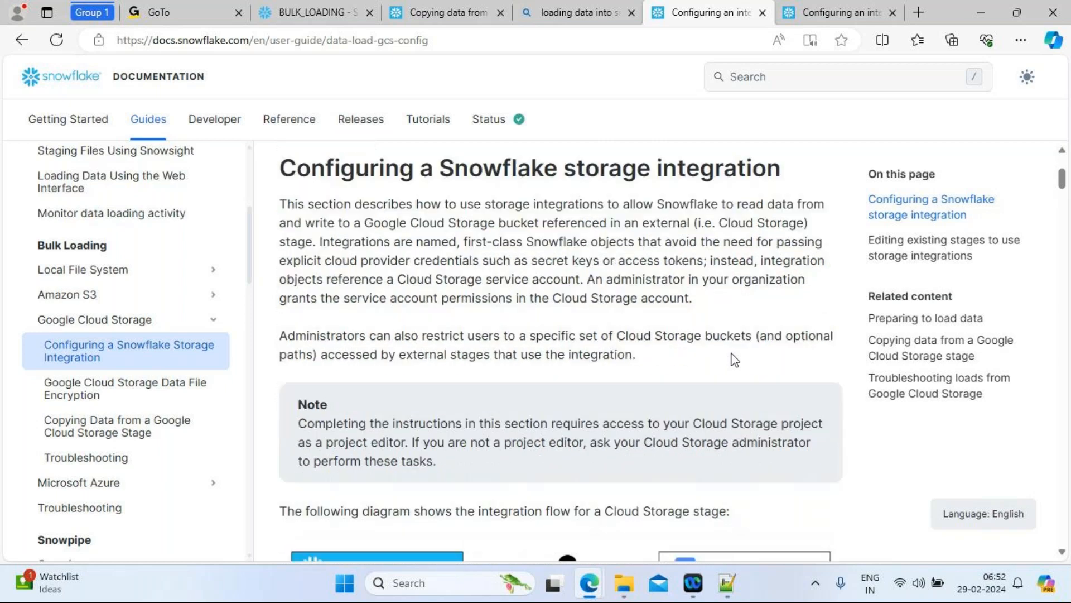
scroll(734, 358, up, 1)
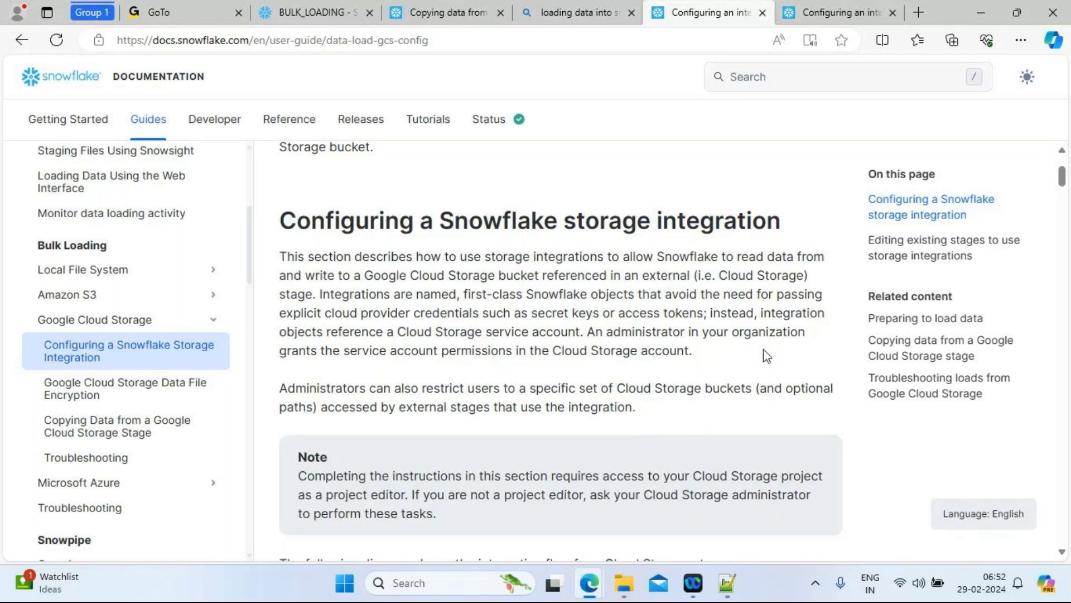
double_click(326, 389)
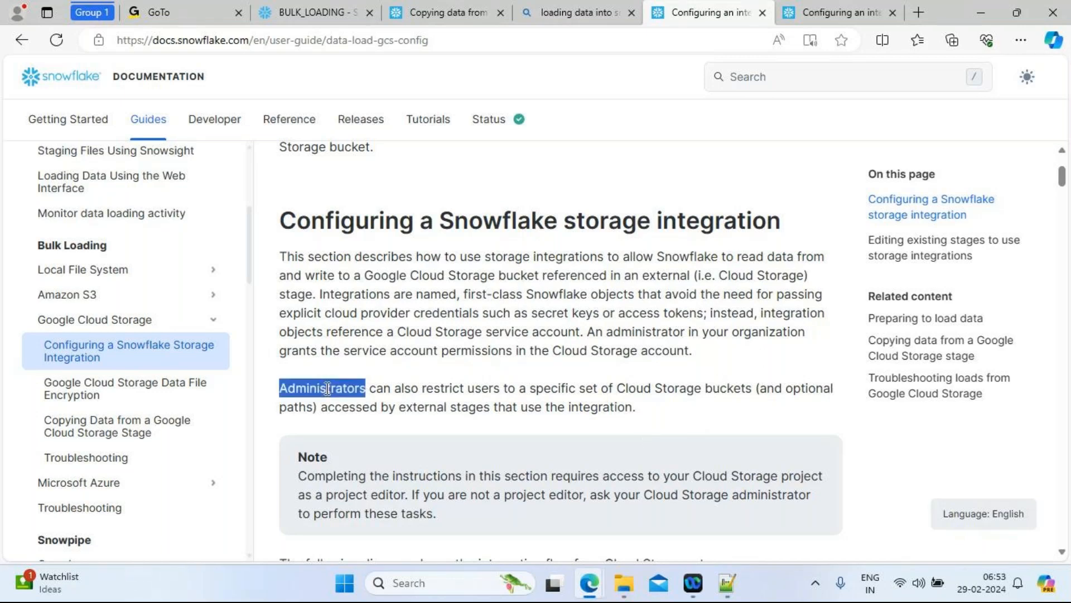
click(526, 384)
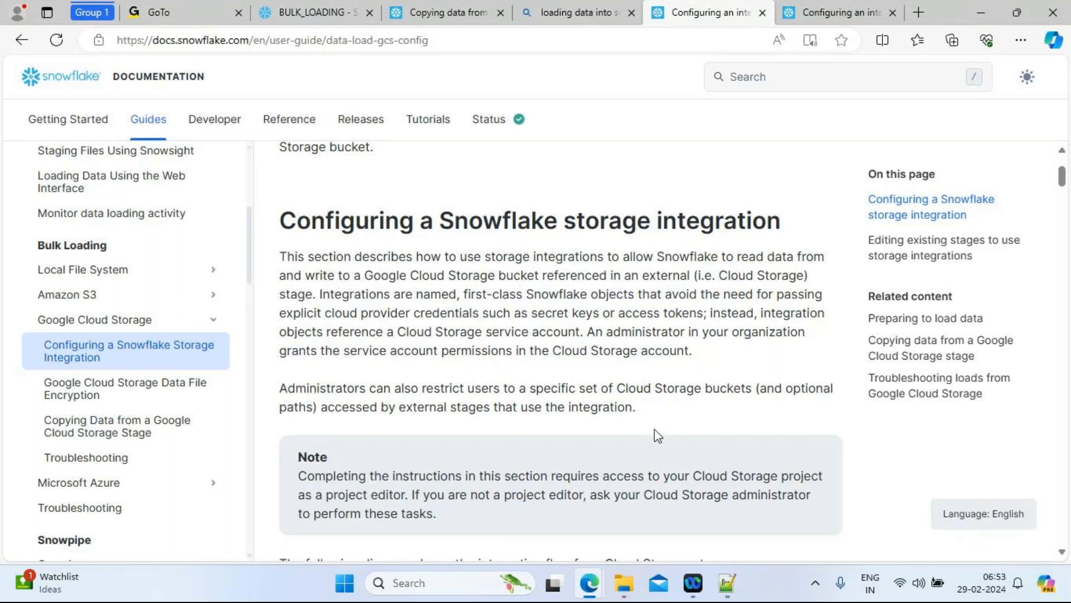
Examine the integration flow diagram for a Cloud Storage stage and the numbered explanations beneath it.
scroll(655, 434, down, 2)
scroll(655, 434, down, 5)
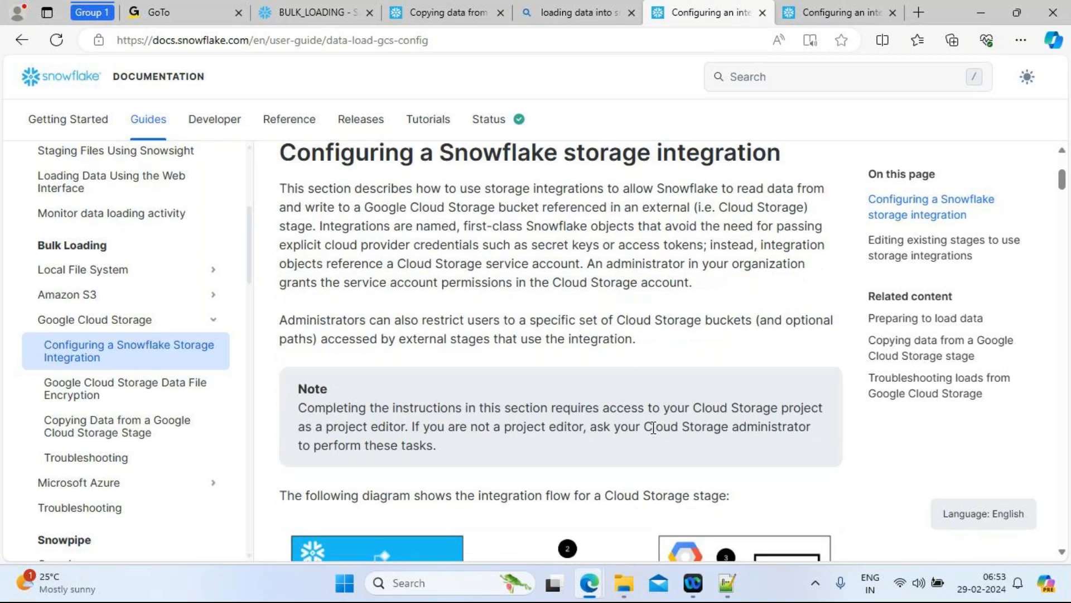
scroll(654, 435, down, 2)
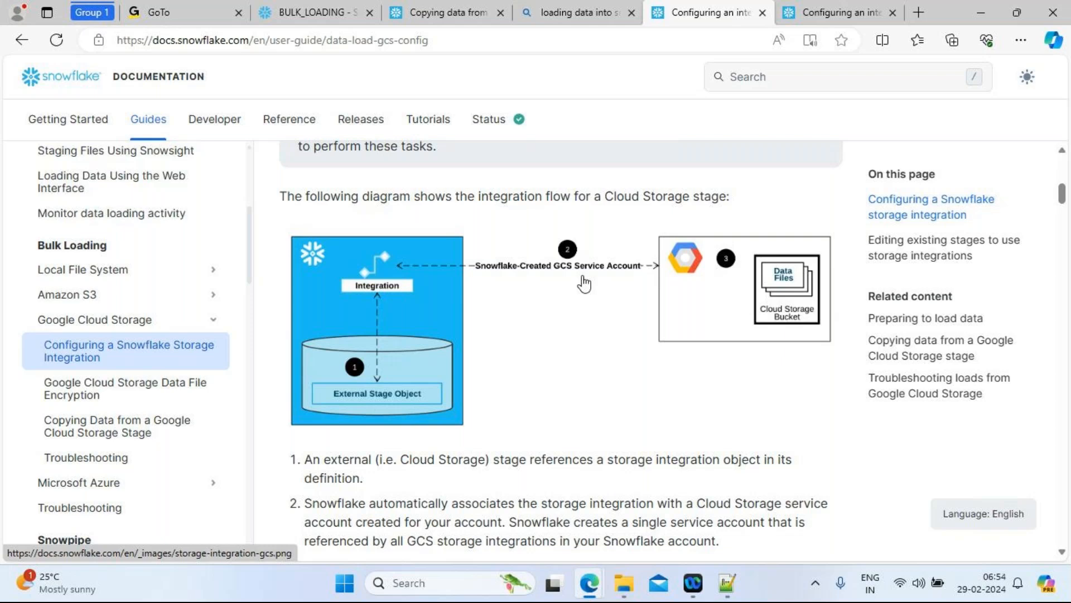
scroll(584, 284, down, 4)
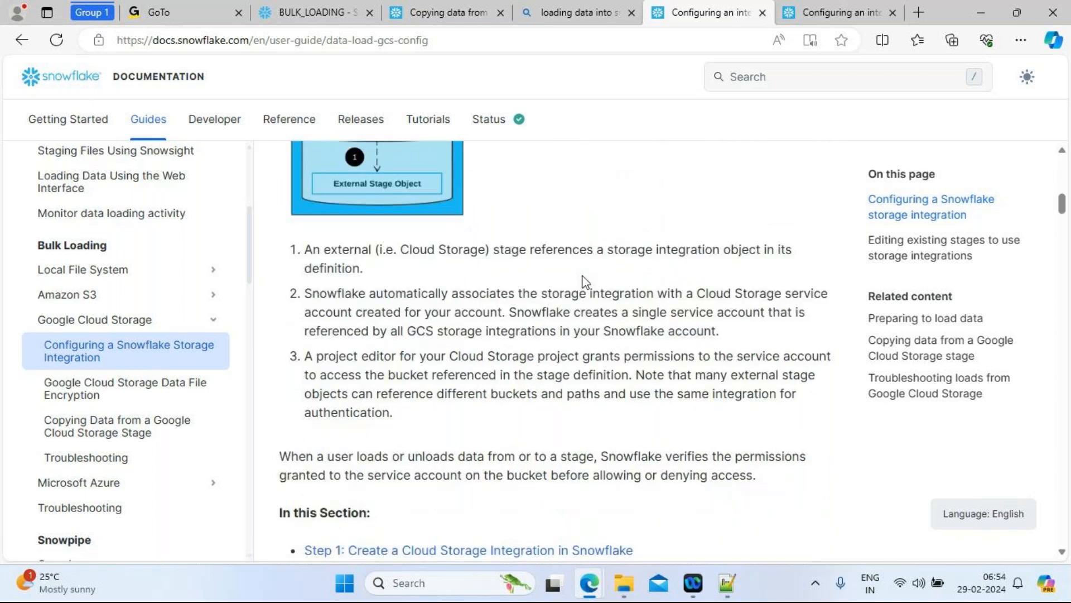
scroll(584, 283, up, 4)
scroll(584, 283, down, 4)
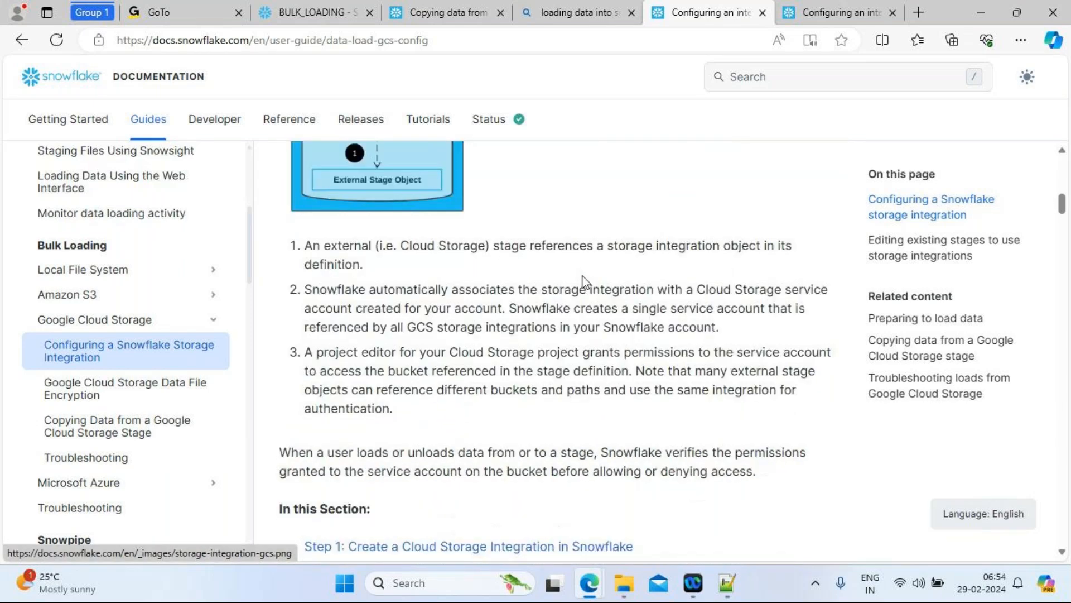
scroll(584, 283, down, 4)
scroll(584, 283, up, 8)
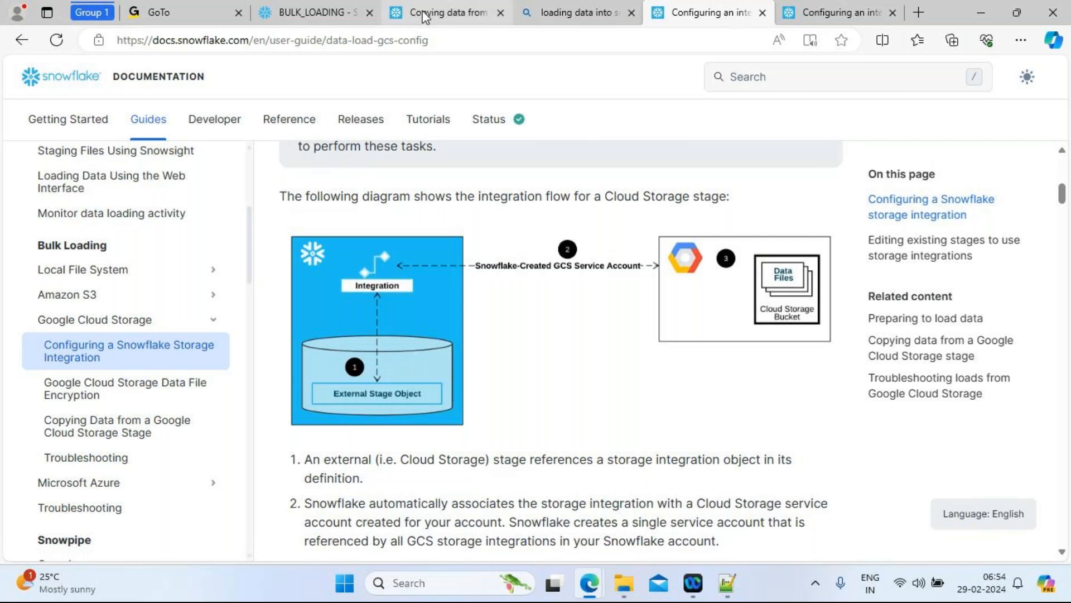
Place the integration guide's browser tab directly beside the BULK_LOADING tab and return to the BULK_LOADING worksheet folder.
click(329, 13)
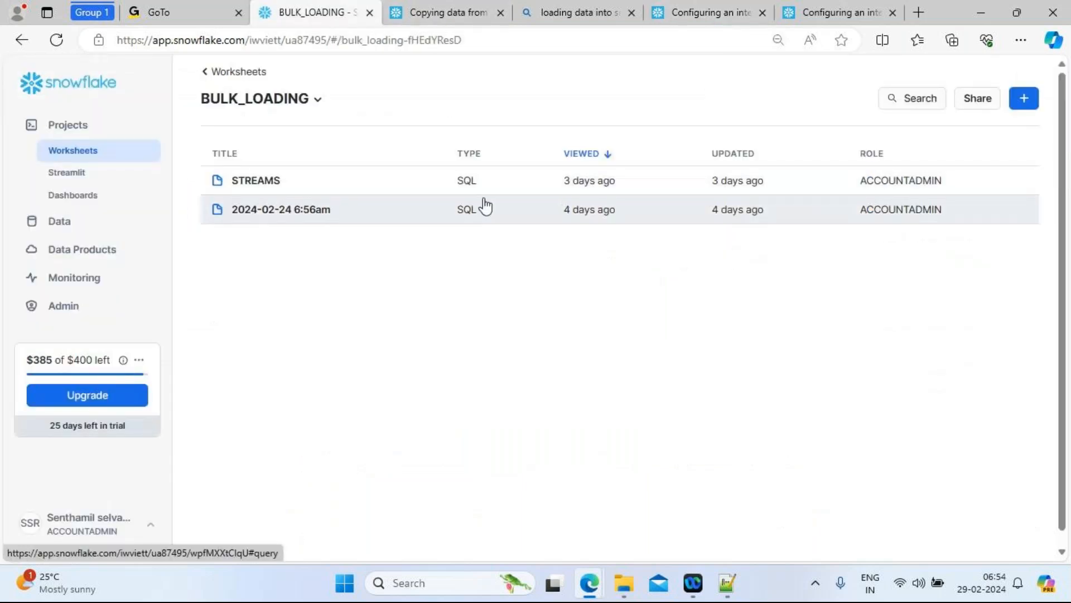
drag(727, 21, 457, 16)
click(321, 8)
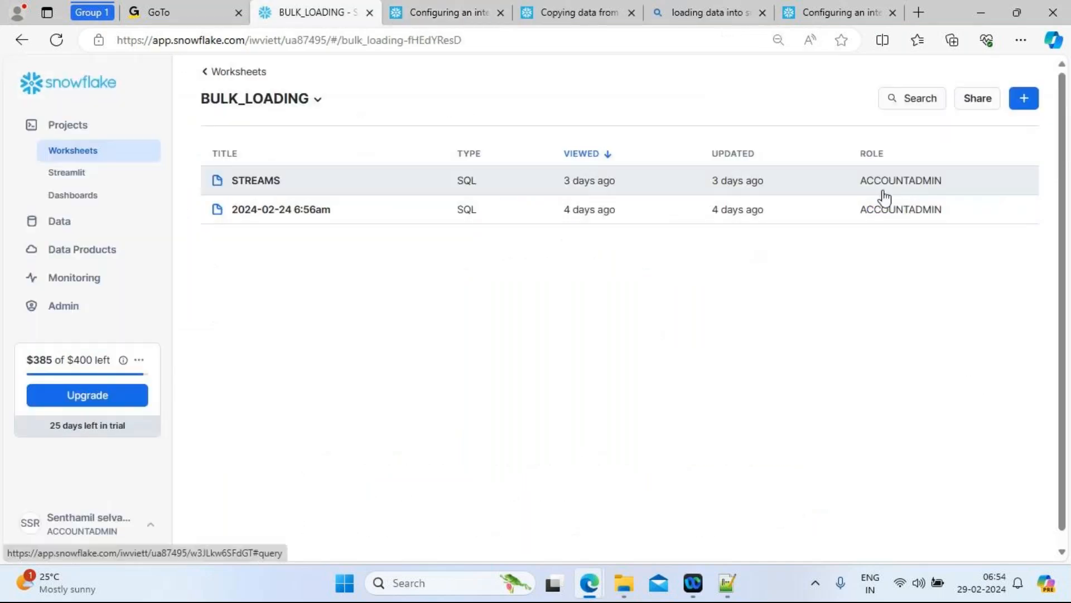
Create a SQL worksheet in the BULK_LOADING folder and rename it SNOWFLAKE_BULK_LOADING_GCS.
click(1023, 101)
click(1000, 130)
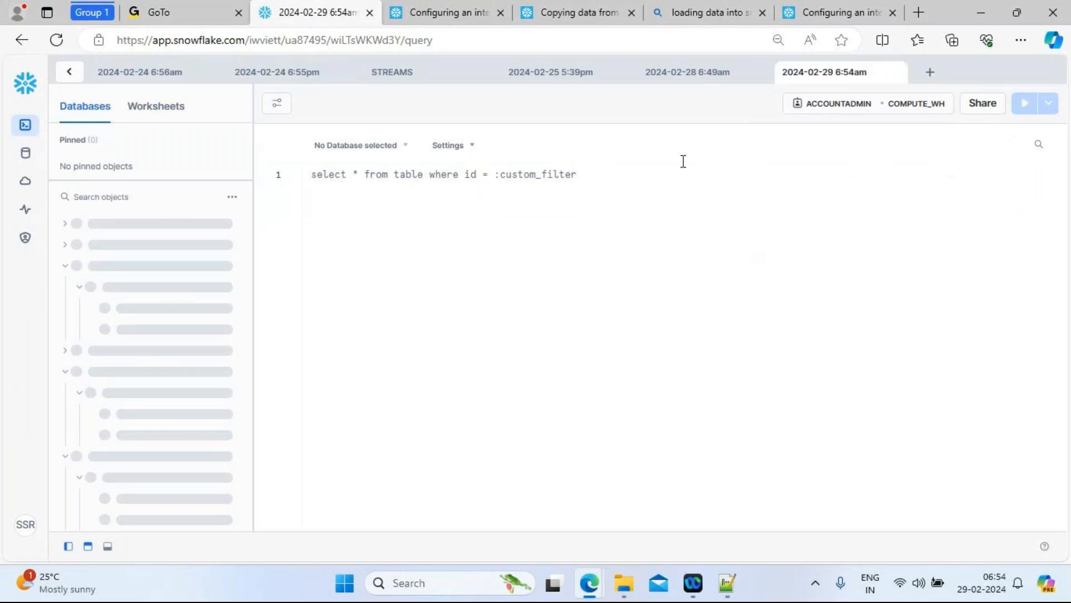
double_click(812, 70)
text(SN)
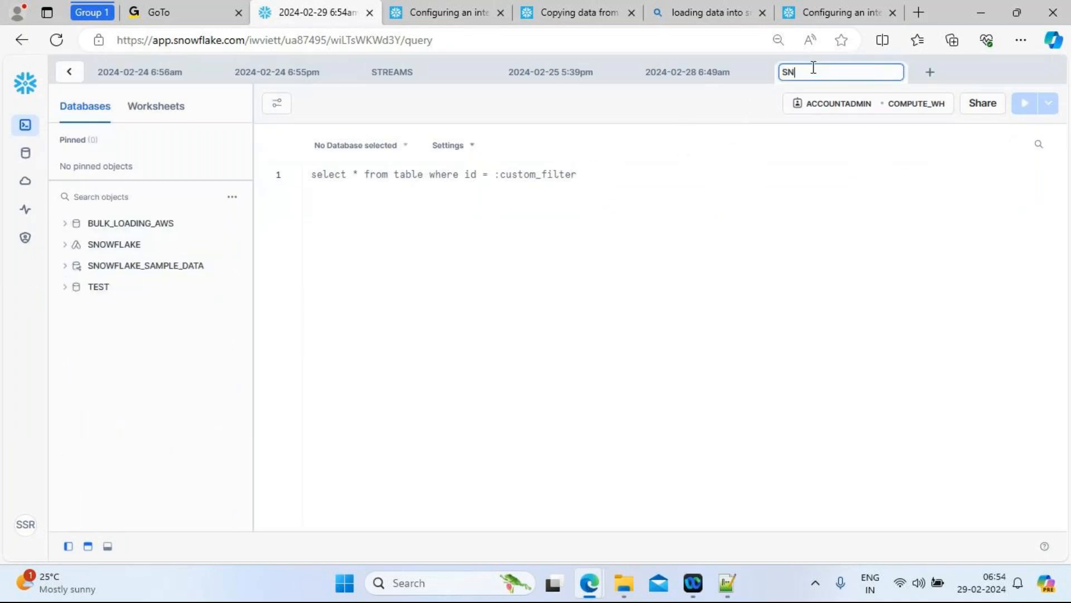
text(OWFLAKE_BULK_LOADIN)
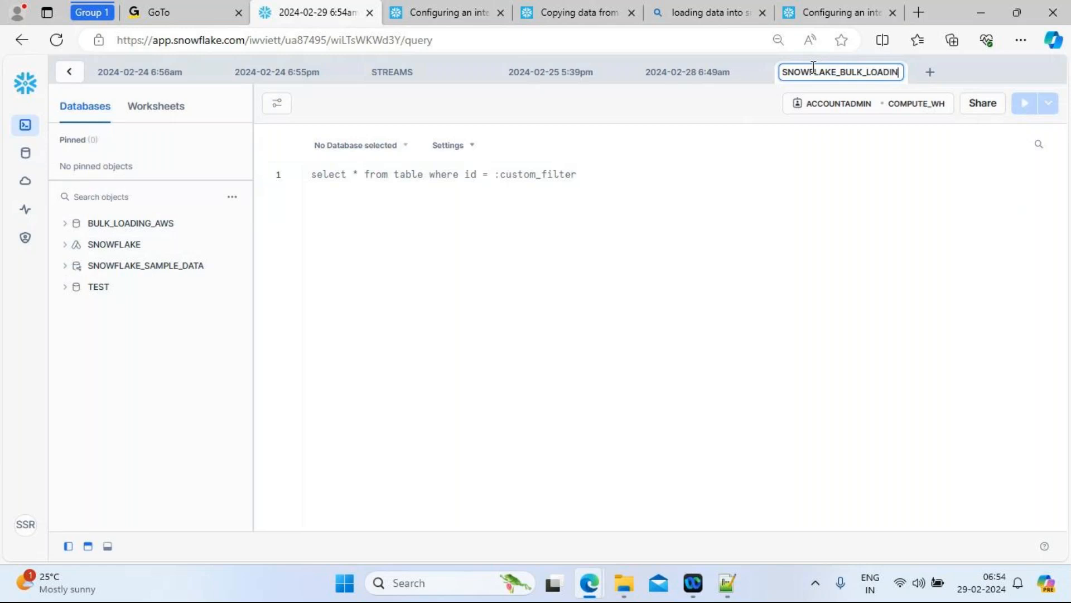
text(G_GCS)
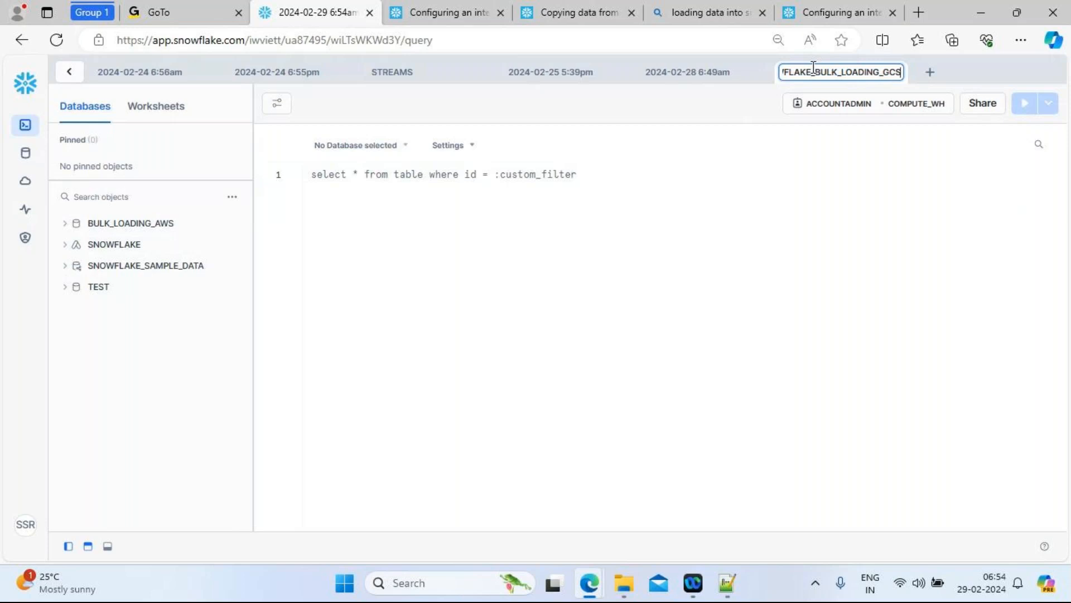
key(Return)
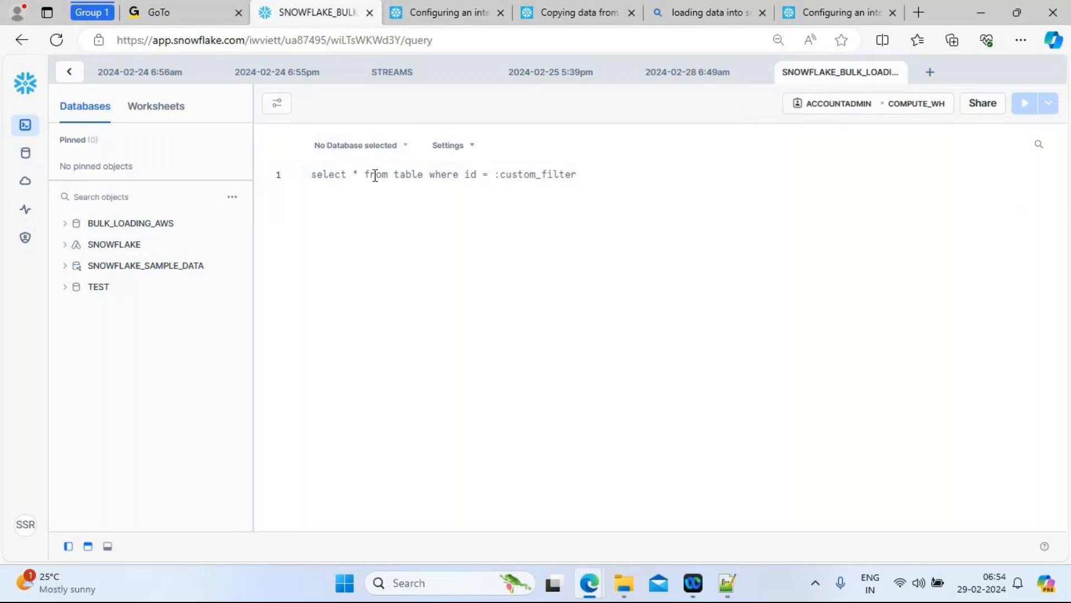
Write and run the statement "create database if not exists BULK_LOADING_GCP;" in the worksheet.
text(create)
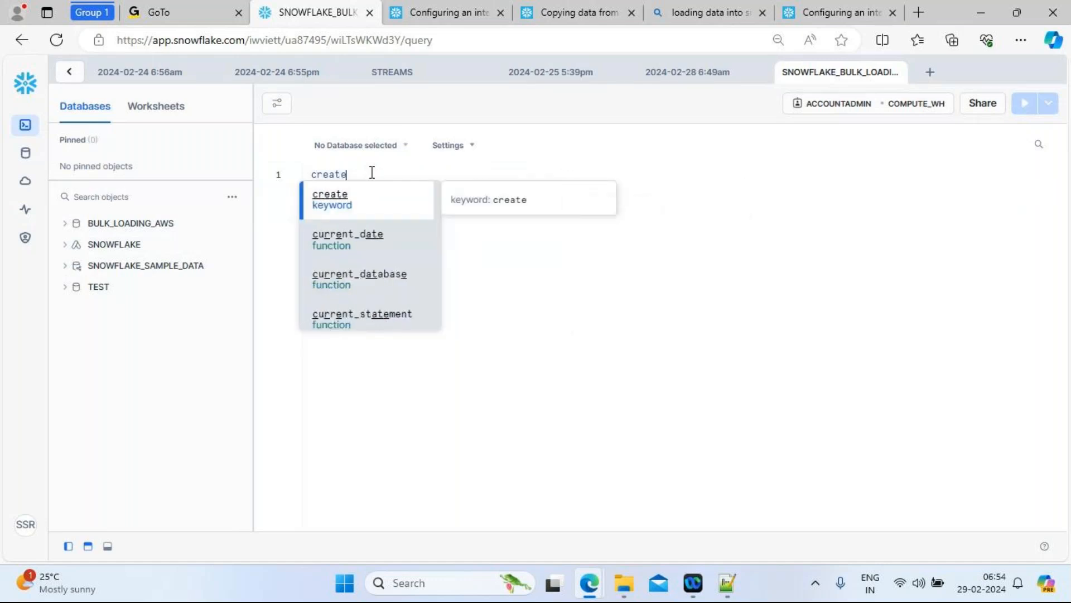
text( databa)
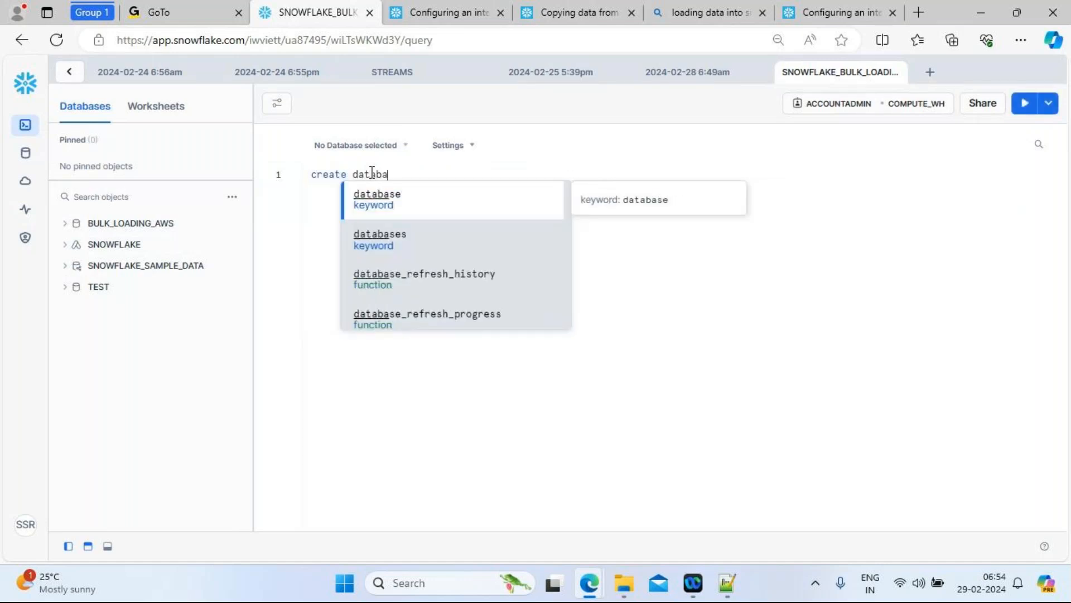
text(se if not)
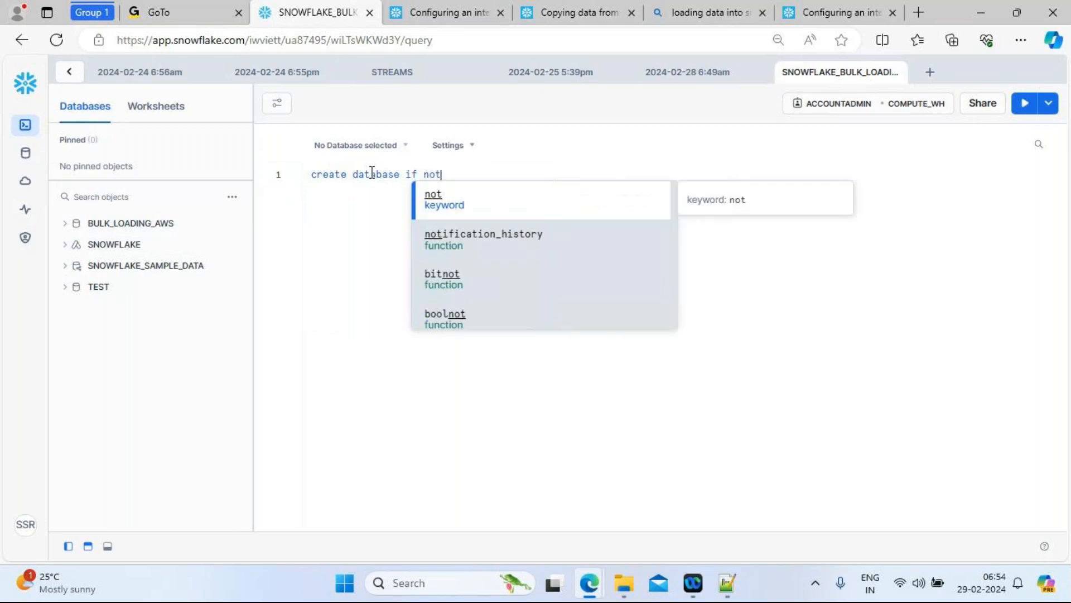
text( exists )
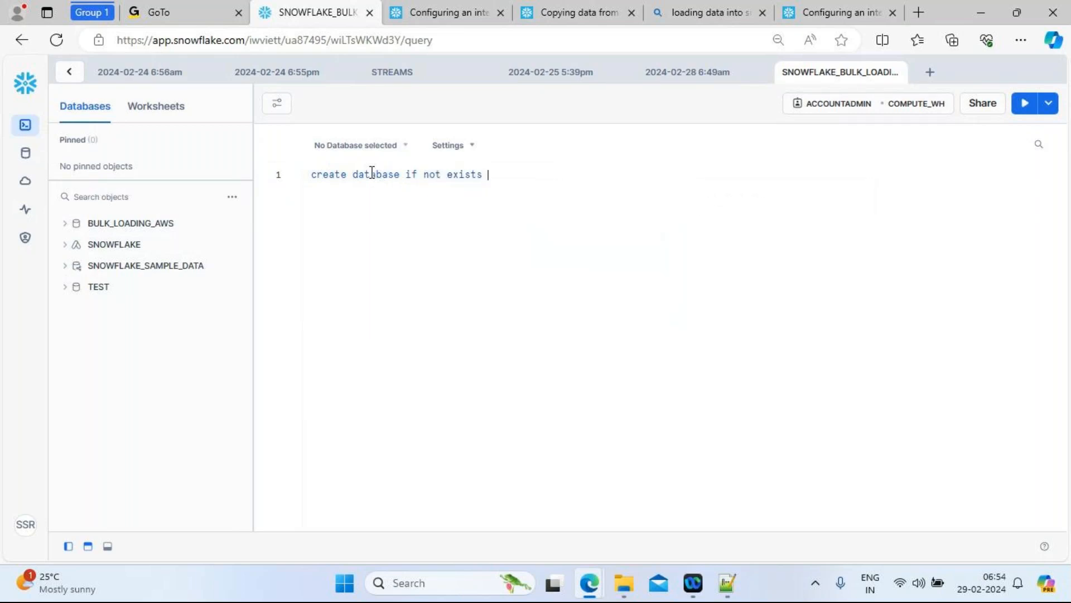
text(BU)
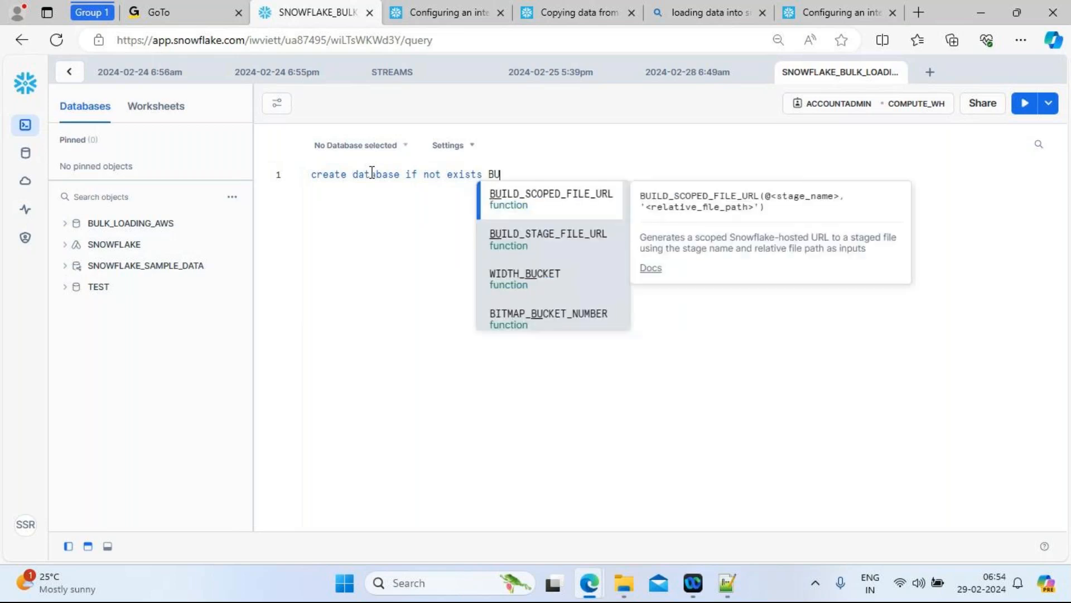
text(LK_LOADING)
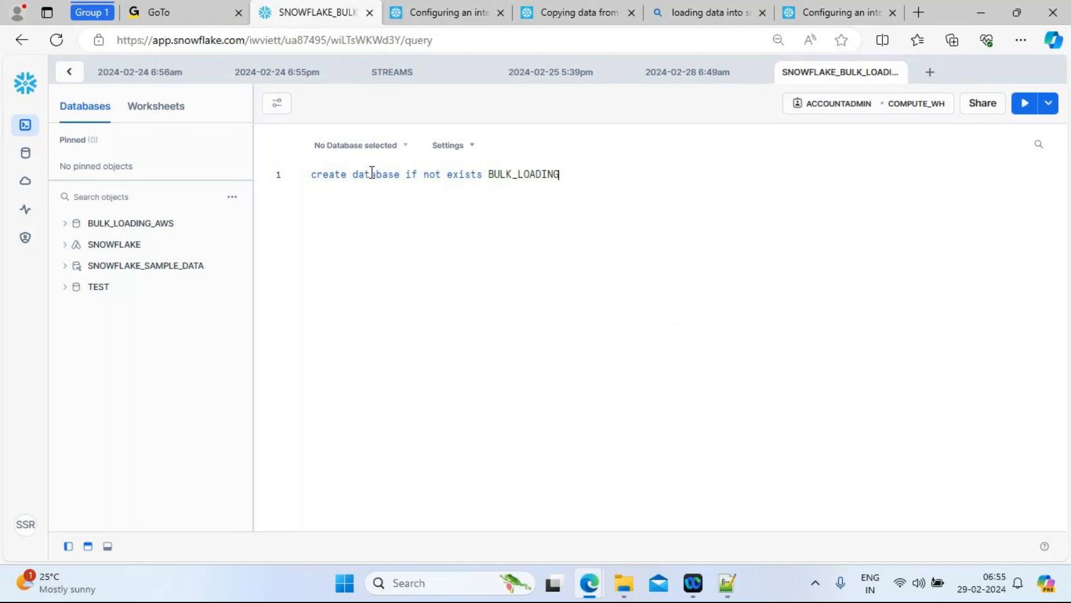
text(_GCP;)
click(282, 178)
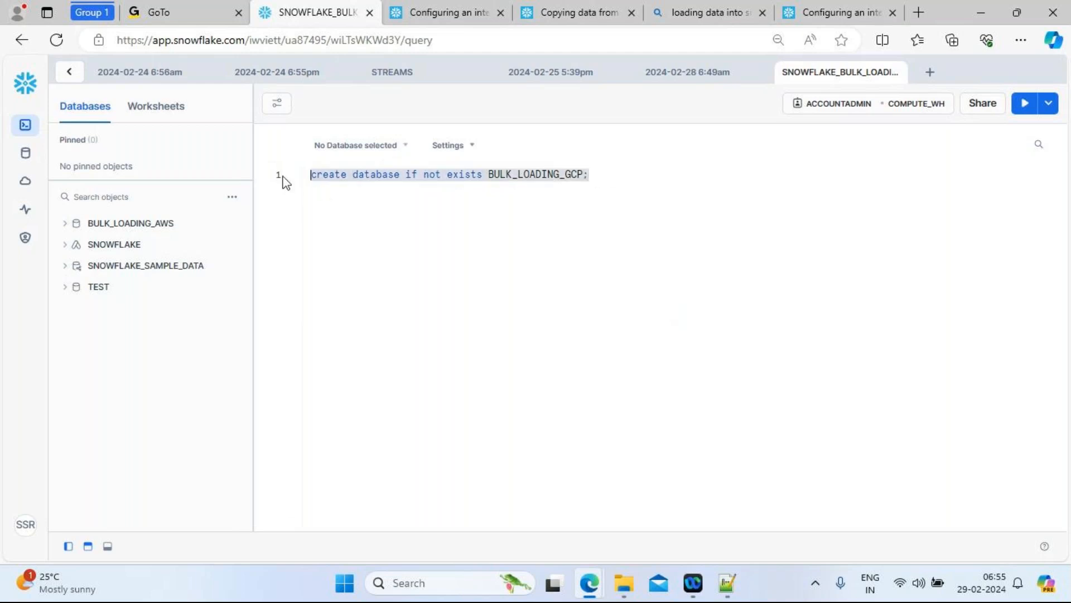
click(1025, 105)
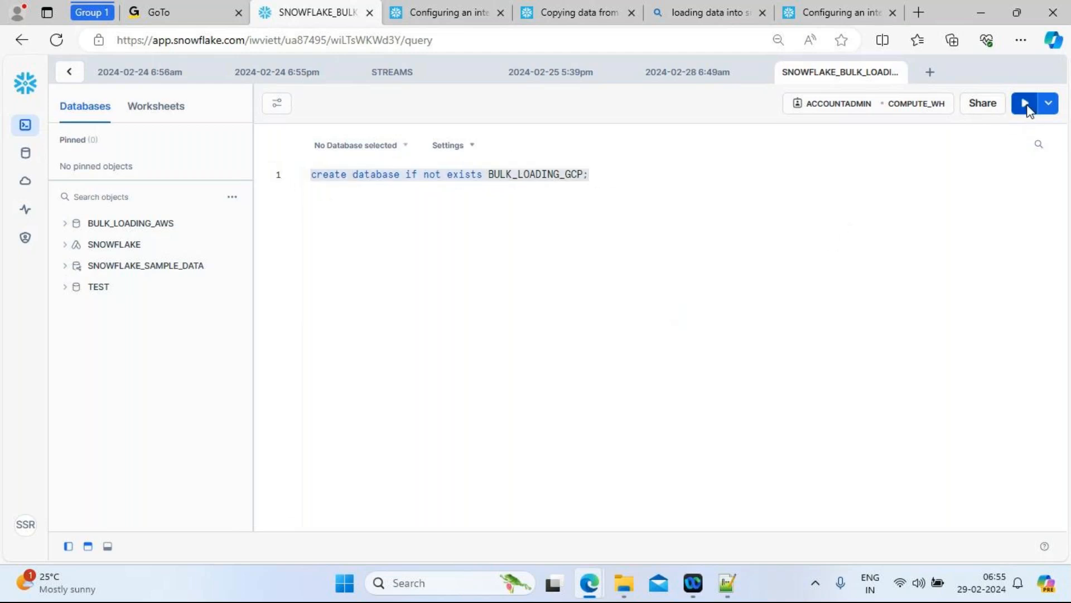
Below the database statement, write and run "create schema if not exist gcs_snow_schema;".
click(630, 175)
key(Return)
key(Return)
key(Return)
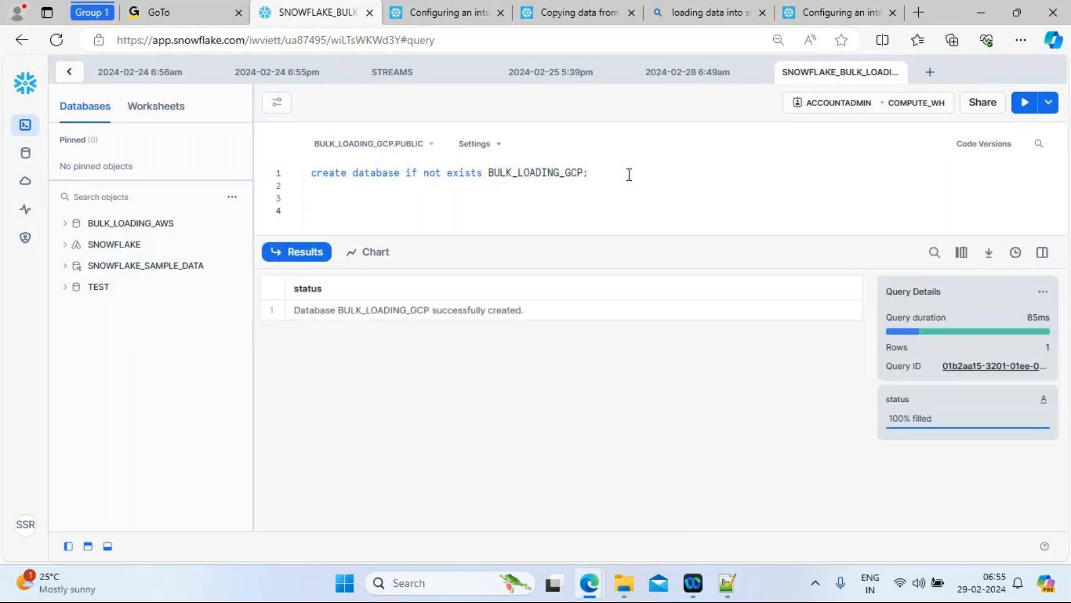
text(create sc)
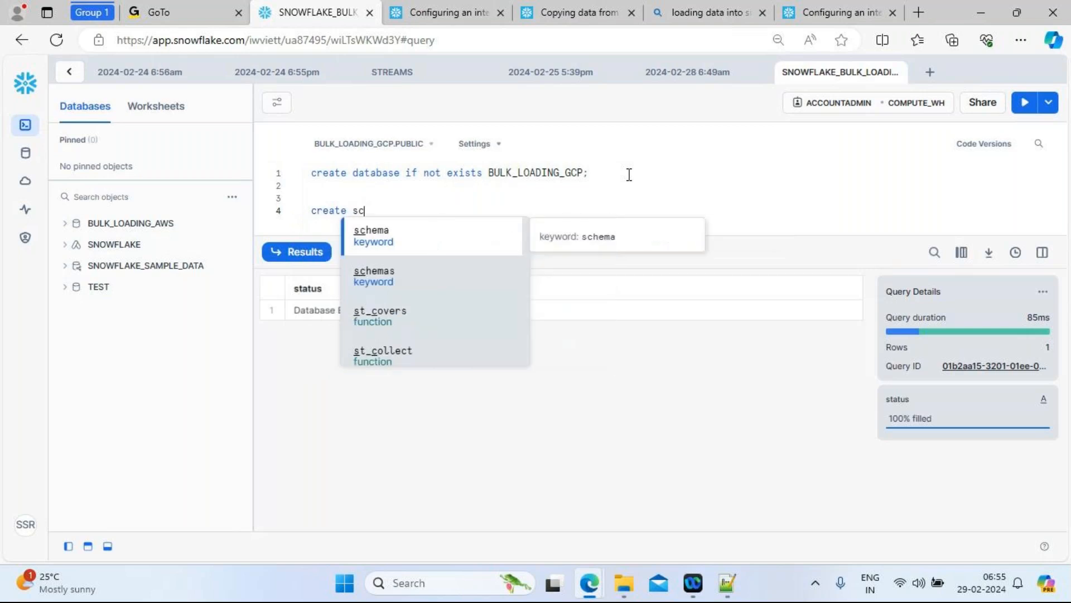
text(hema if not ex)
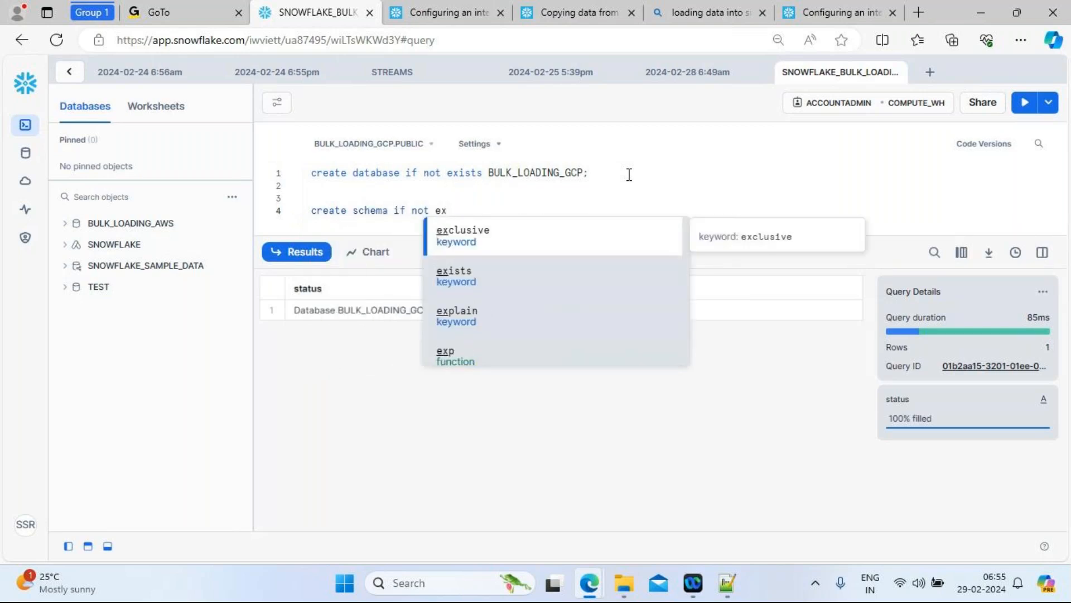
text(ist)
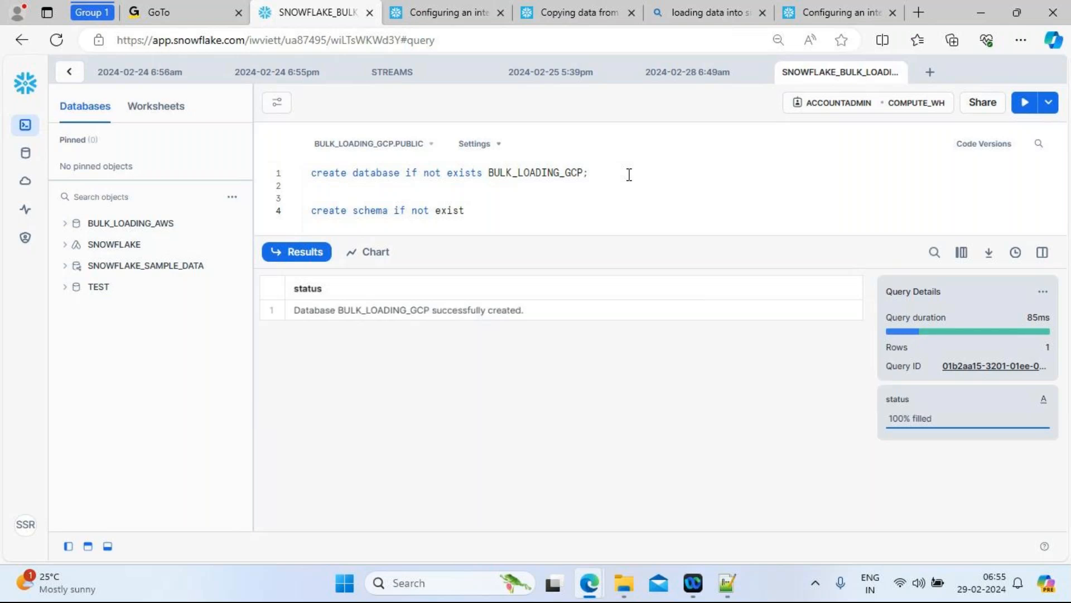
text(gcs)
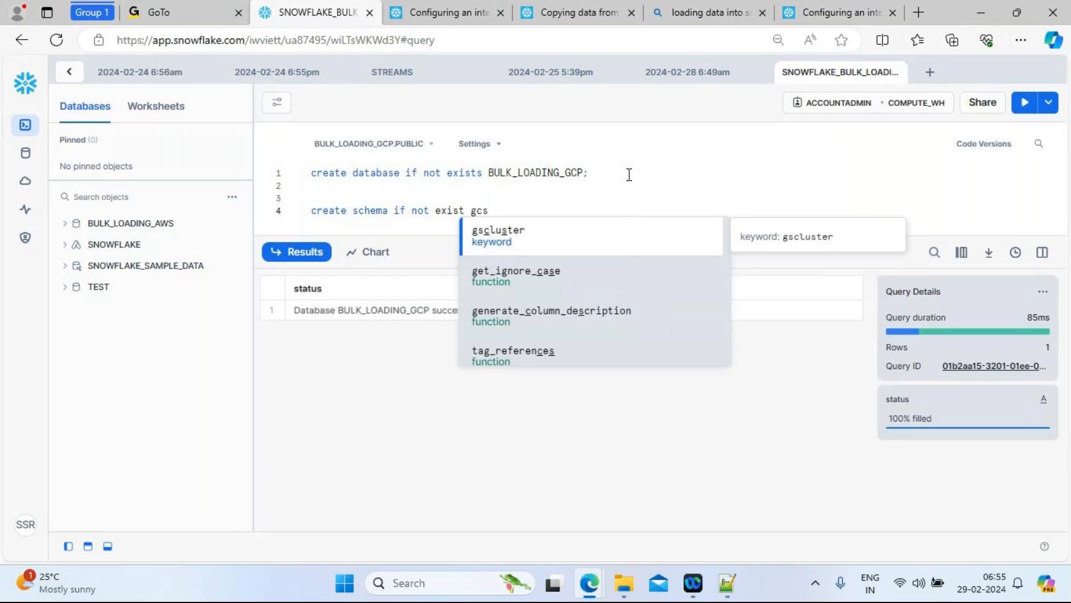
text(_snowflake)
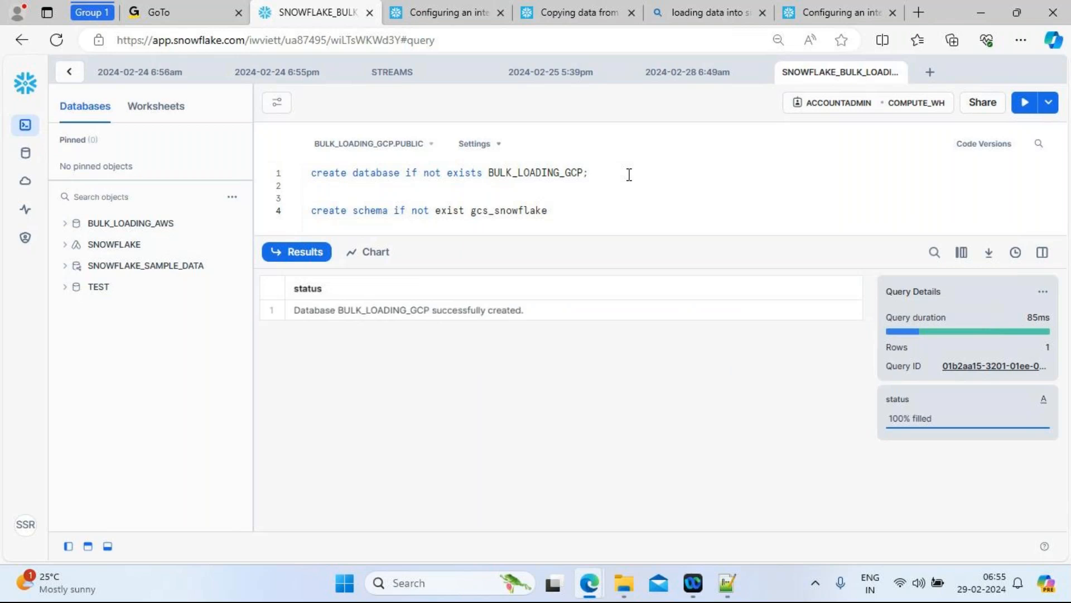
text(_sche)
key(BackSpace)
key(BackSpace)
key(BackSpace)
key(BackSpace)
key(BackSpace)
key(BackSpace)
key(BackSpace)
key(BackSpace)
key(BackSpace)
key(BackSpace)
key(BackSpace)
text(schema;)
drag(586, 212, 305, 207)
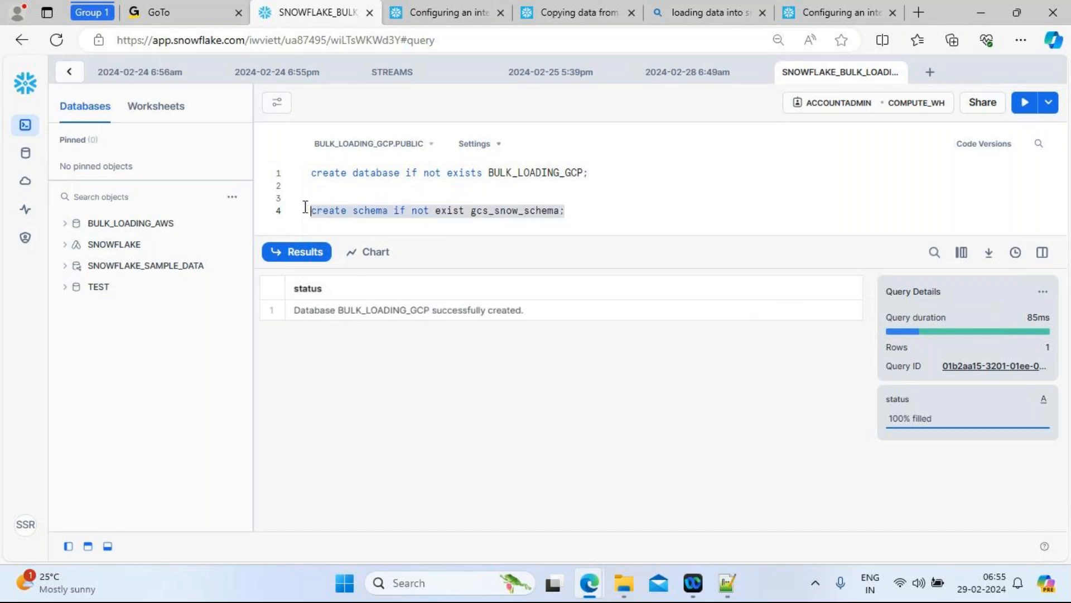
click(1024, 104)
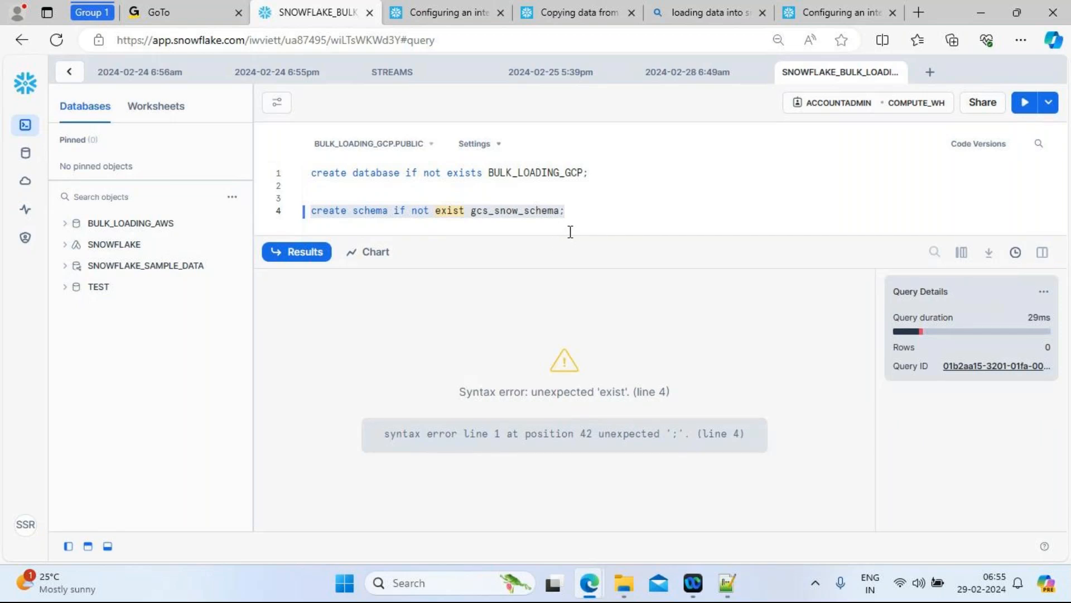
Enlarge the editor area slightly and run the unchanged create schema statement again.
drag(568, 237, 568, 260)
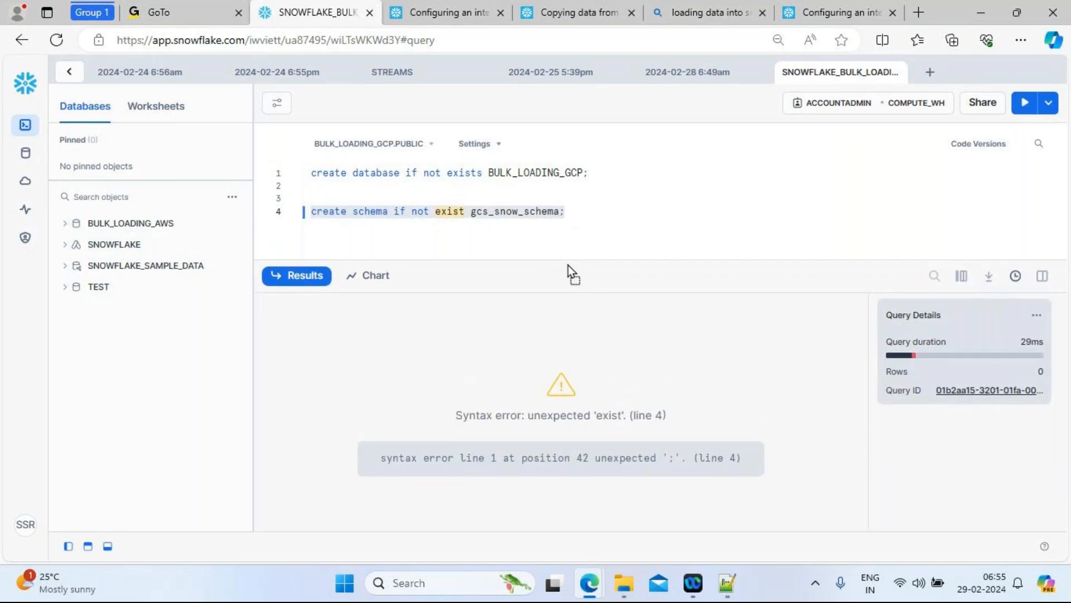
click(579, 216)
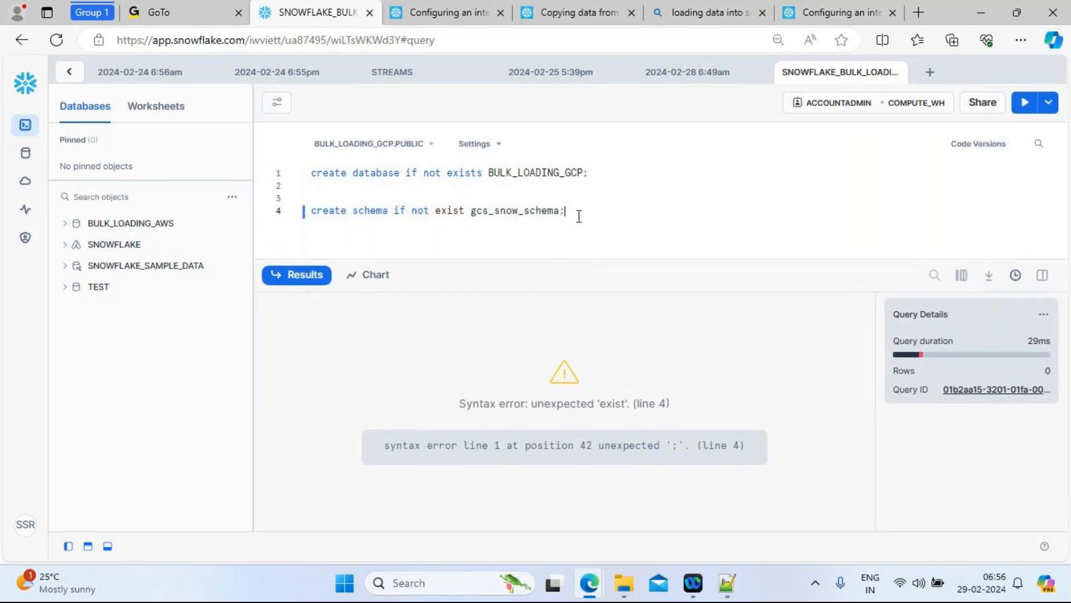
click(279, 214)
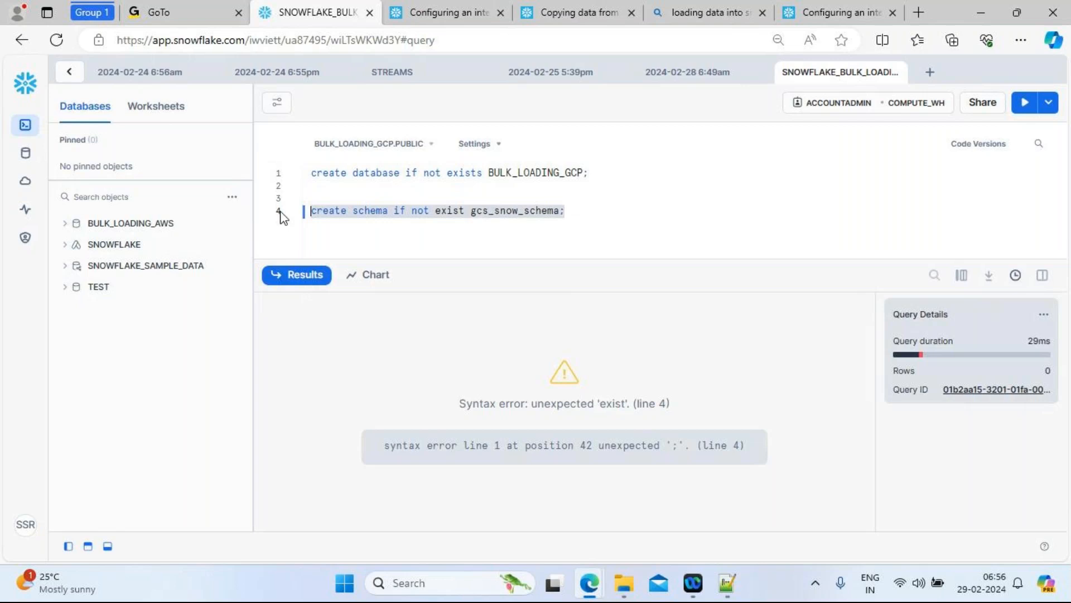
click(1023, 103)
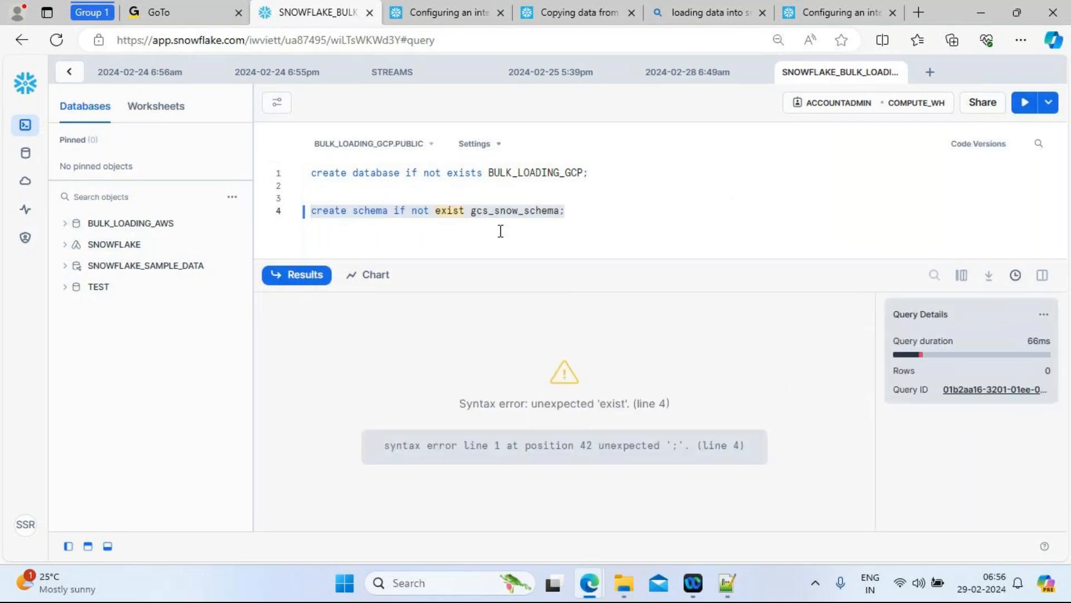
Remove "if not exist" from the schema statement and run "create schema gcs_snow_schema;".
click(463, 224)
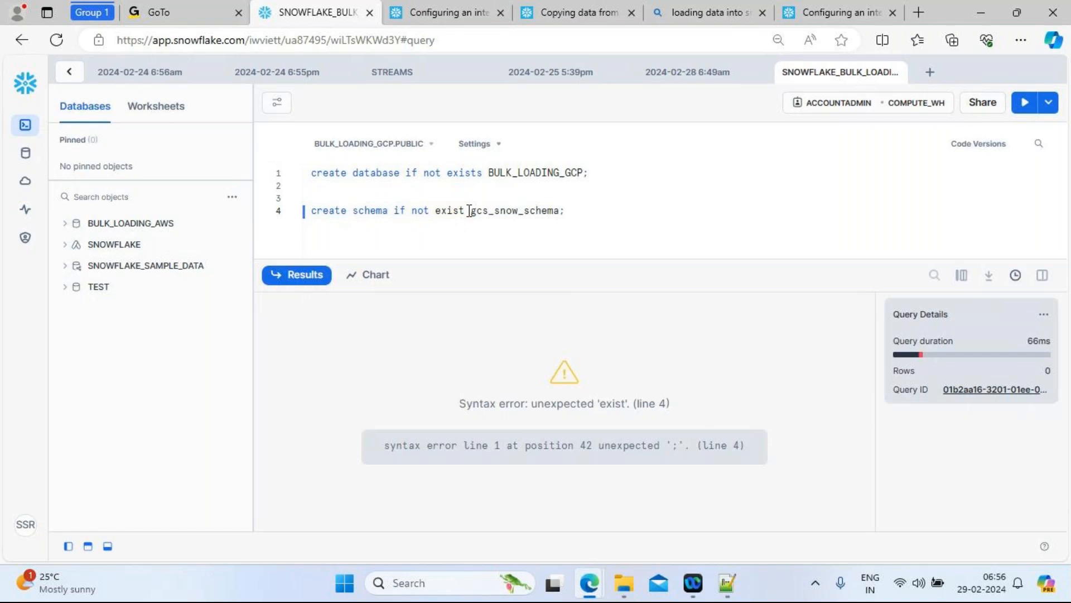
key(BackSpace)
key(BackSpace)
key(BackSpace)
key(BackSpace)
key(BackSpace)
key(BackSpace)
key(BackSpace)
key(BackSpace)
key(BackSpace)
key(BackSpace)
key(BackSpace)
key(BackSpace)
key(BackSpace)
click(503, 213)
drag(503, 213, 305, 215)
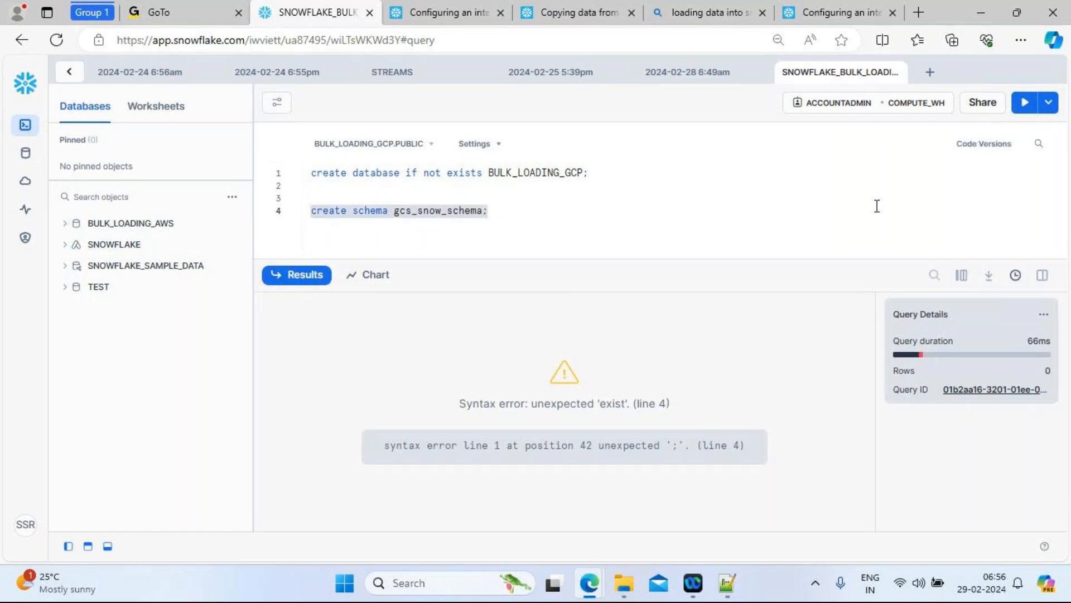
click(1023, 109)
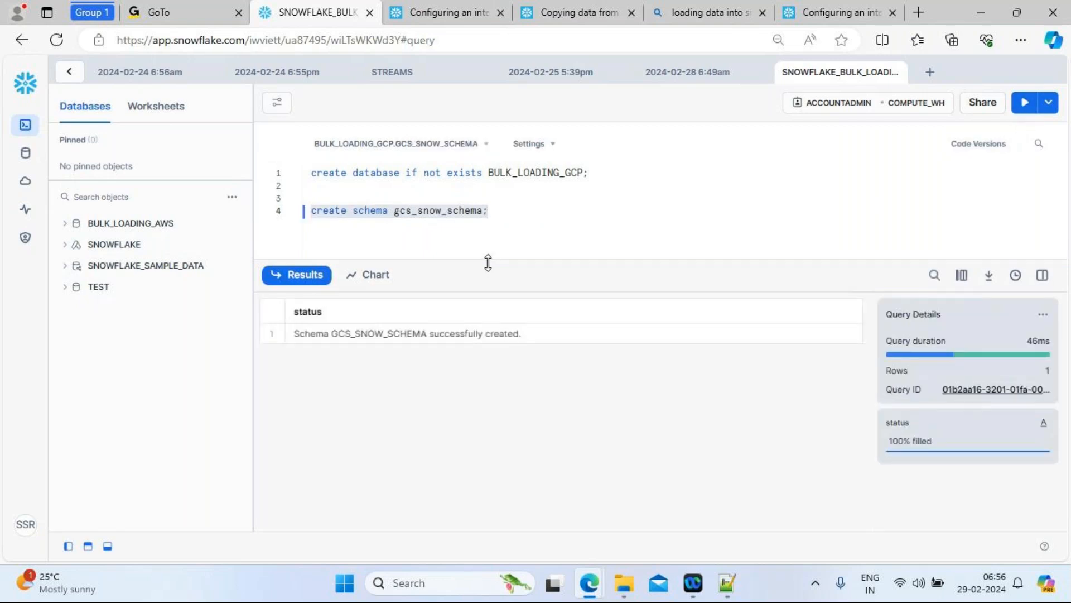
Enlarge the editor area, and write and run "use warehouse compute_wh;" below the schema statement.
drag(487, 262, 493, 361)
click(508, 212)
key(Return)
key(Return)
key(Return)
text(use w)
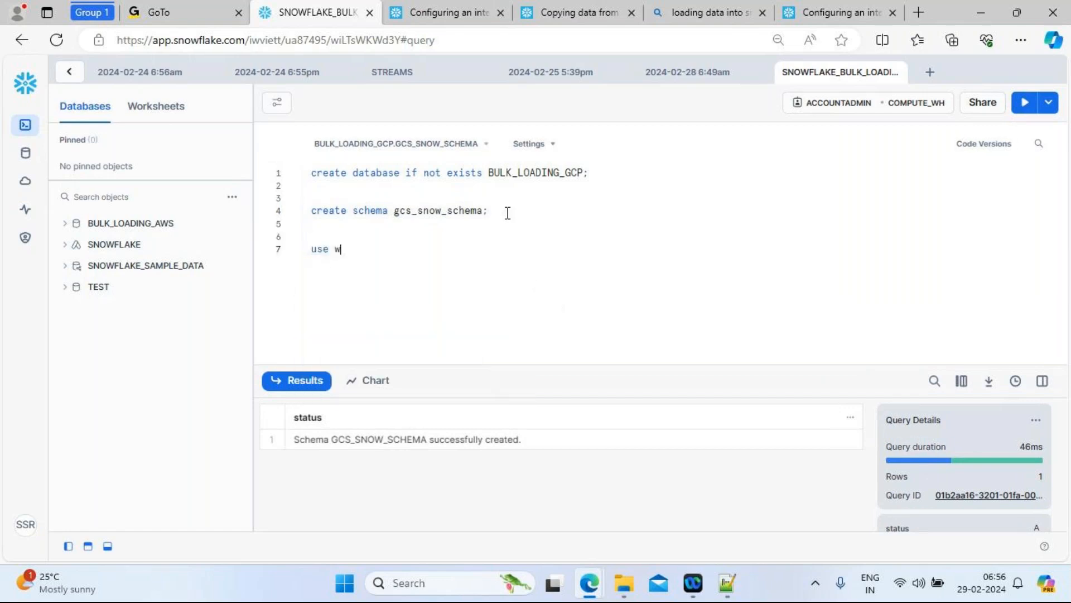
text(arehouse )
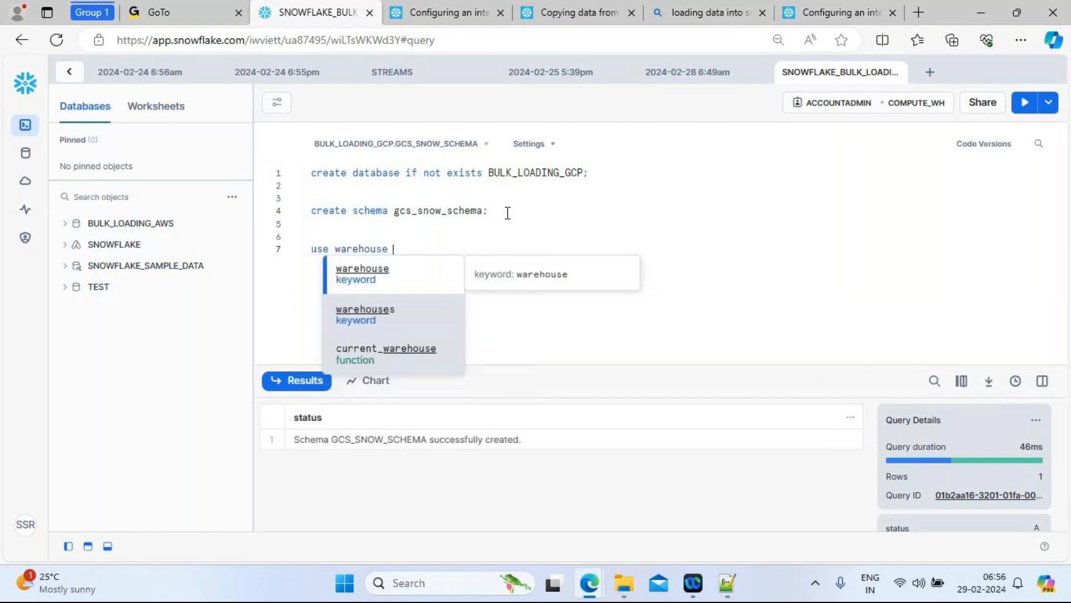
text(c)
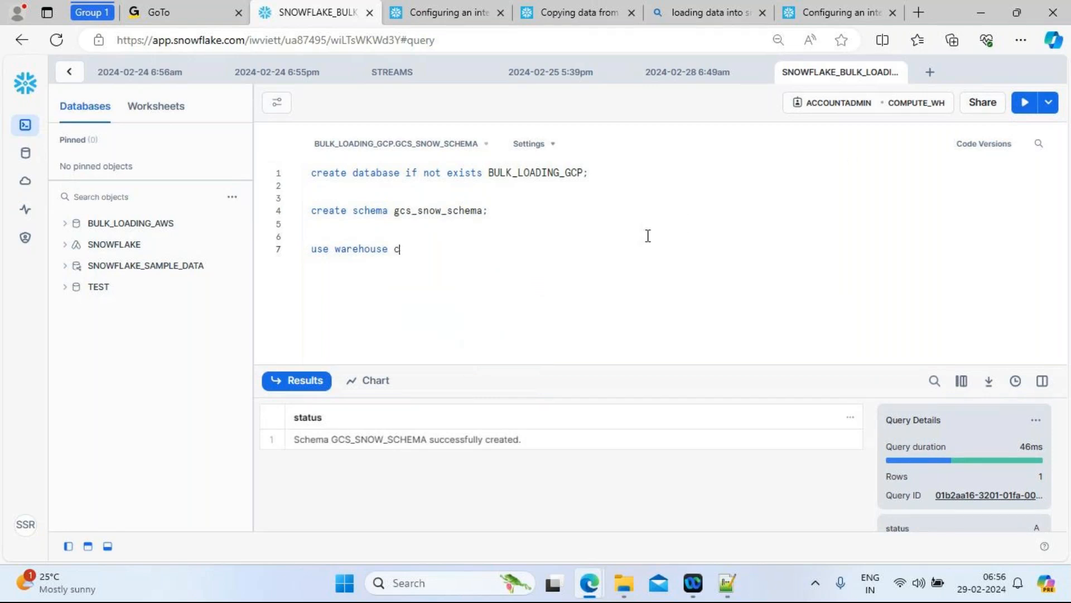
text(ompute)
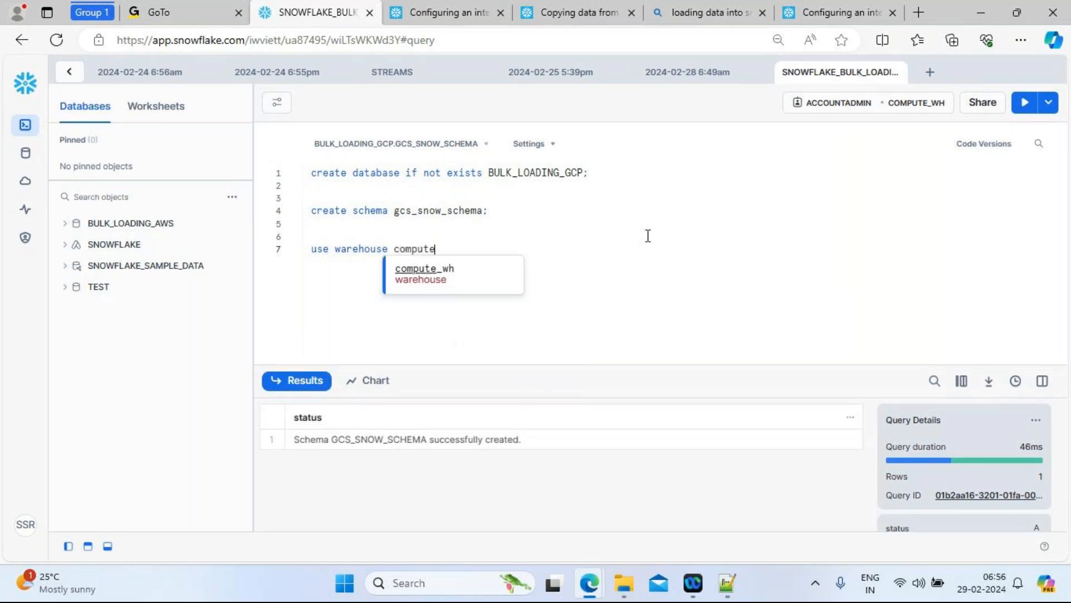
click(456, 277)
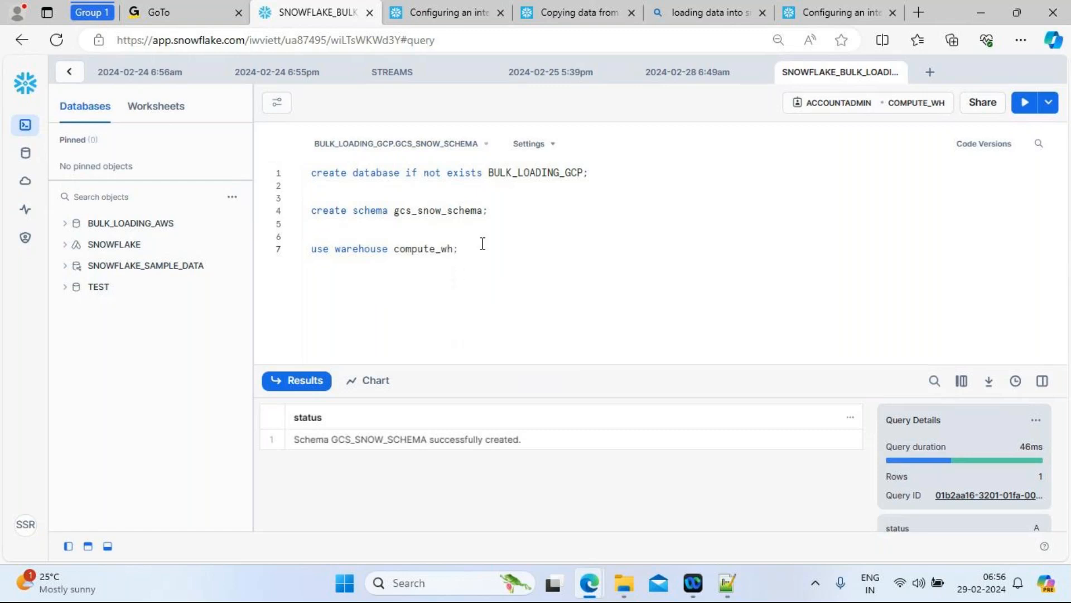
drag(478, 251, 303, 254)
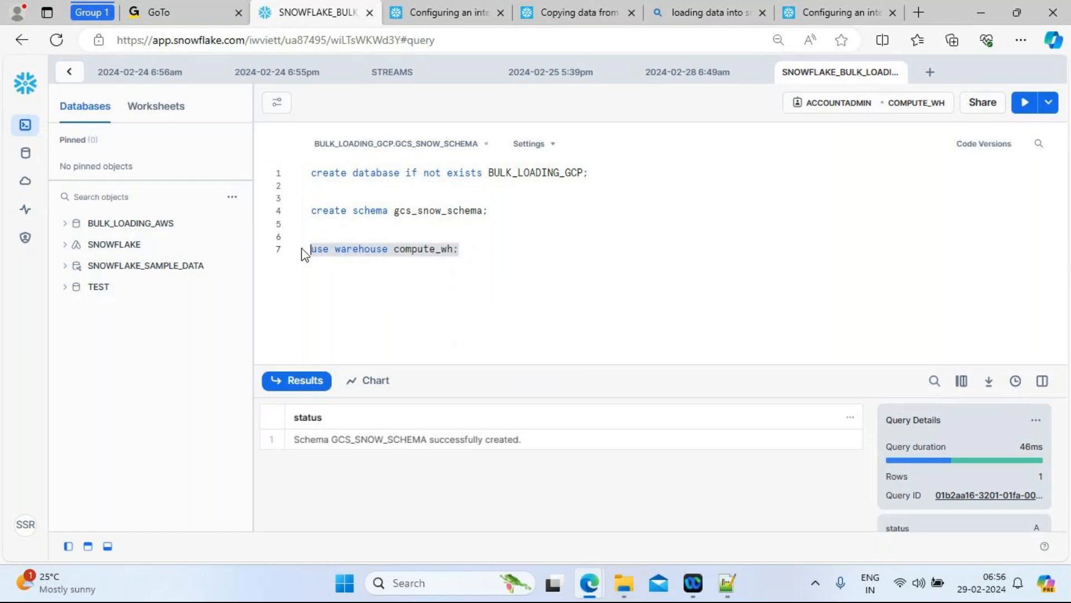
click(1025, 106)
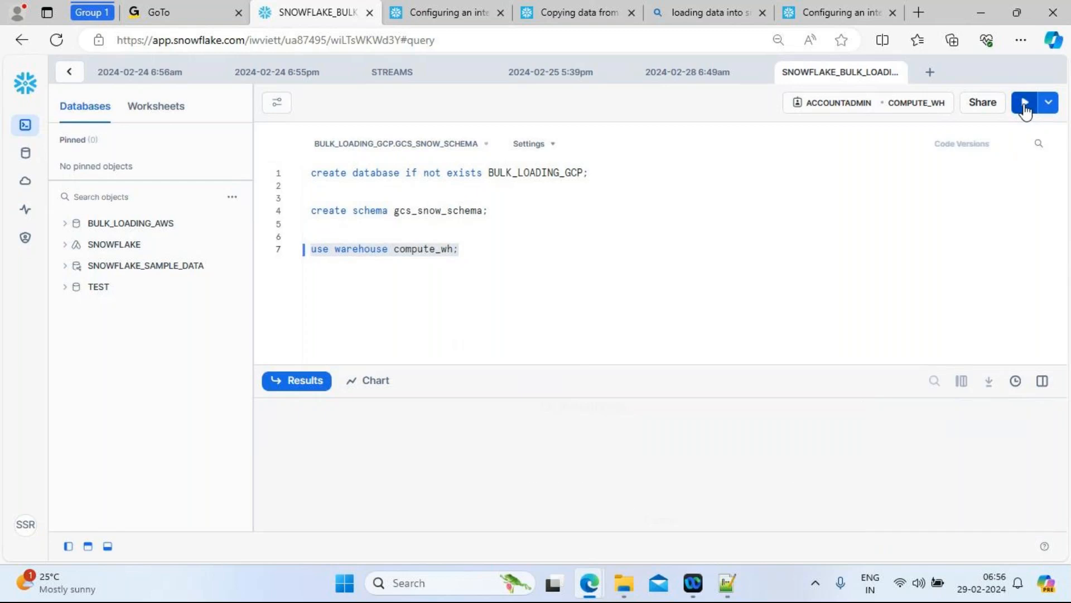
Add a long dashed separator line on line 12 with blank lines beneath it, placing the cursor on line 16.
click(549, 249)
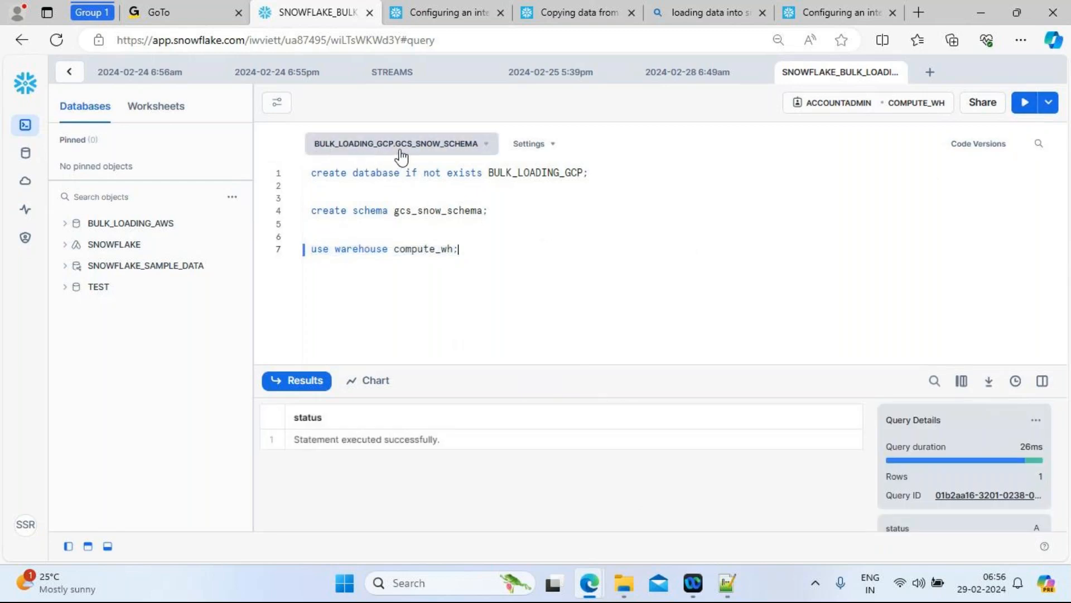
key(Return)
key(Return)
key(Return)
key(Return)
key(Return)
text(-------------------)
text(---------------------------------------)
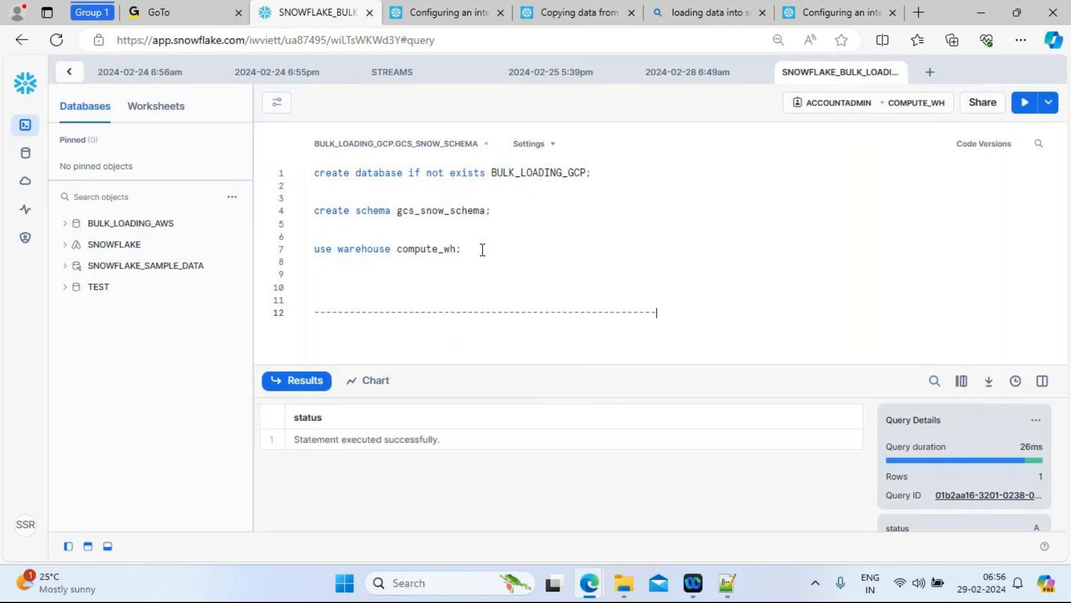
key(Return)
key(Return)
key(Return)
key(Return)
key(Return)
key(Return)
key(Return)
key(Return)
key(Up)
key(Up)
key(Up)
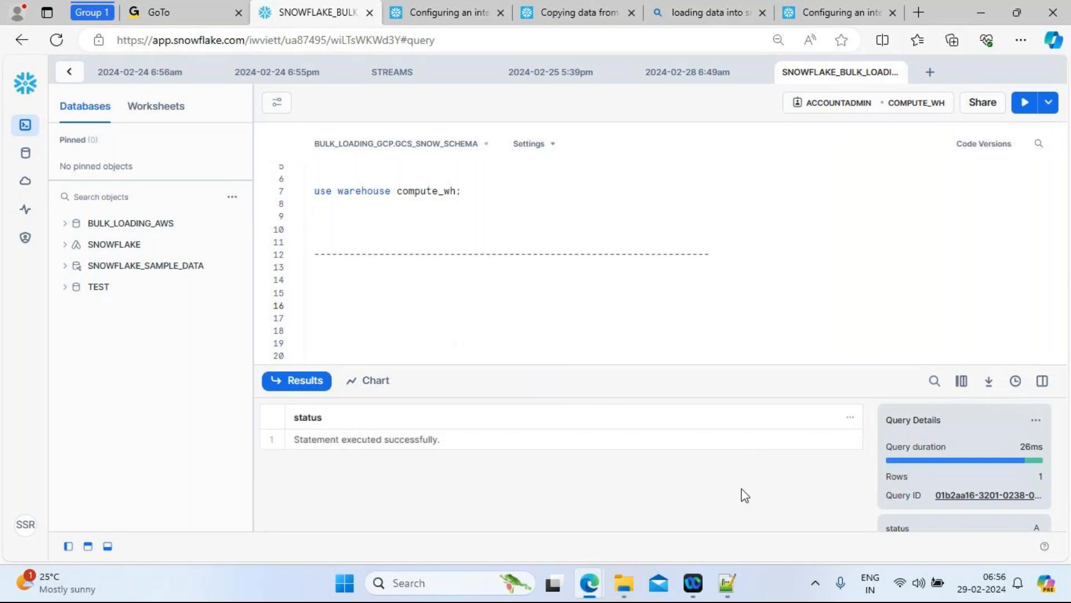
Switch to Notepad++ to view the GCS storage integration script and return to the worksheet in the browser.
click(727, 585)
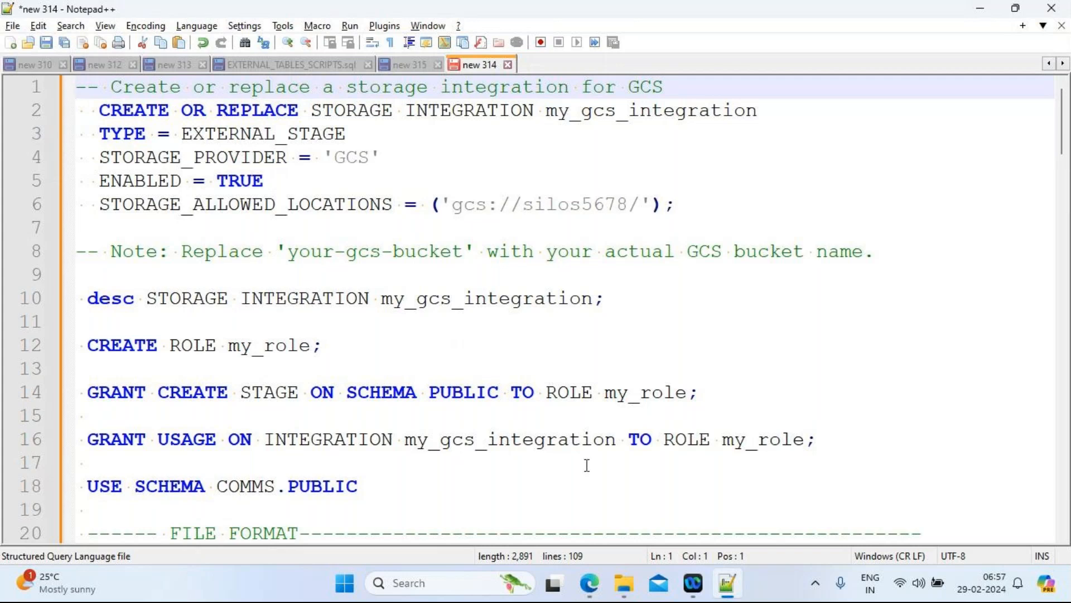
mouse_move(589, 582)
click(472, 532)
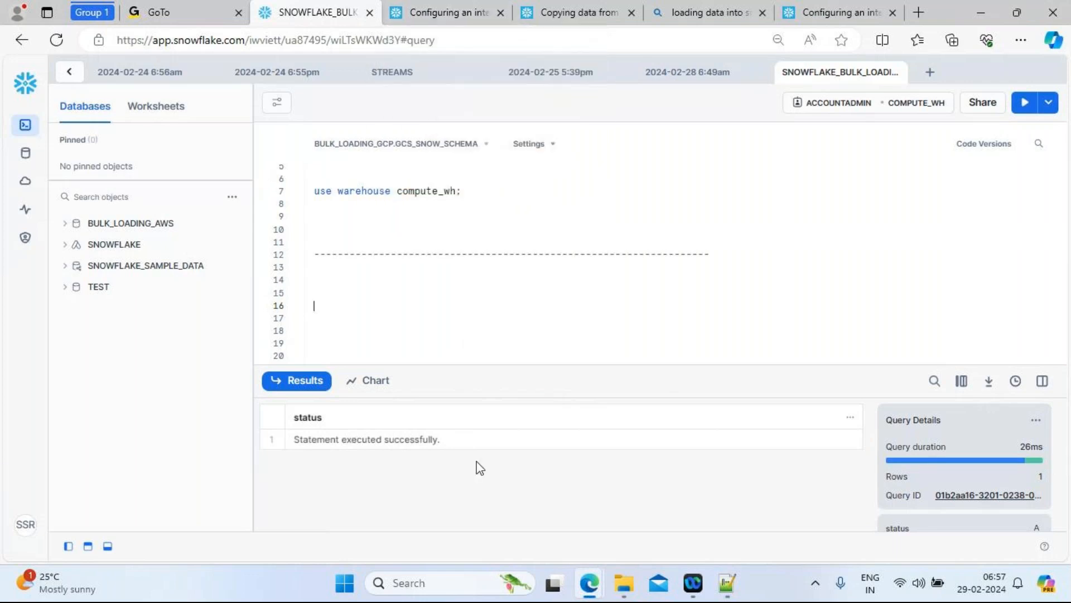
mouse_move(596, 587)
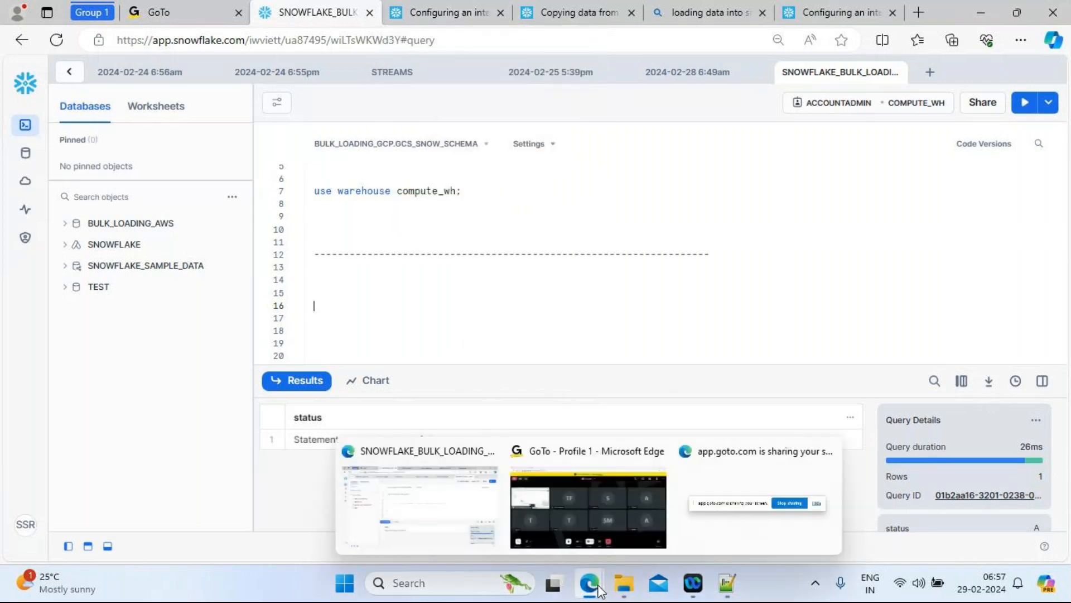
click(411, 512)
Look through the open documentation and search tabs, ending on the Google Cloud Storage integration guide.
click(469, 13)
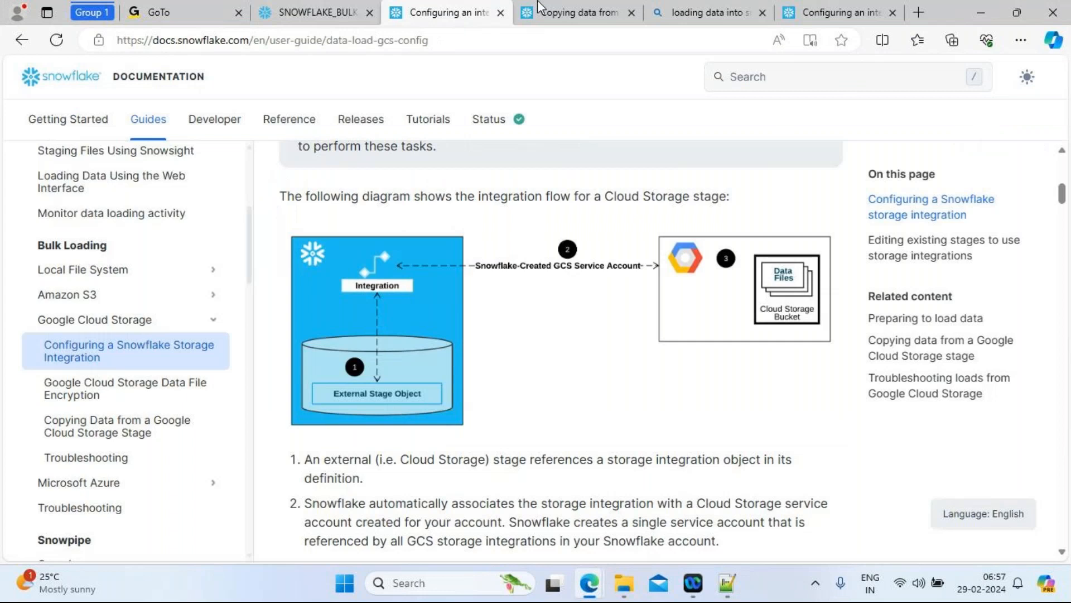
click(586, 12)
click(714, 7)
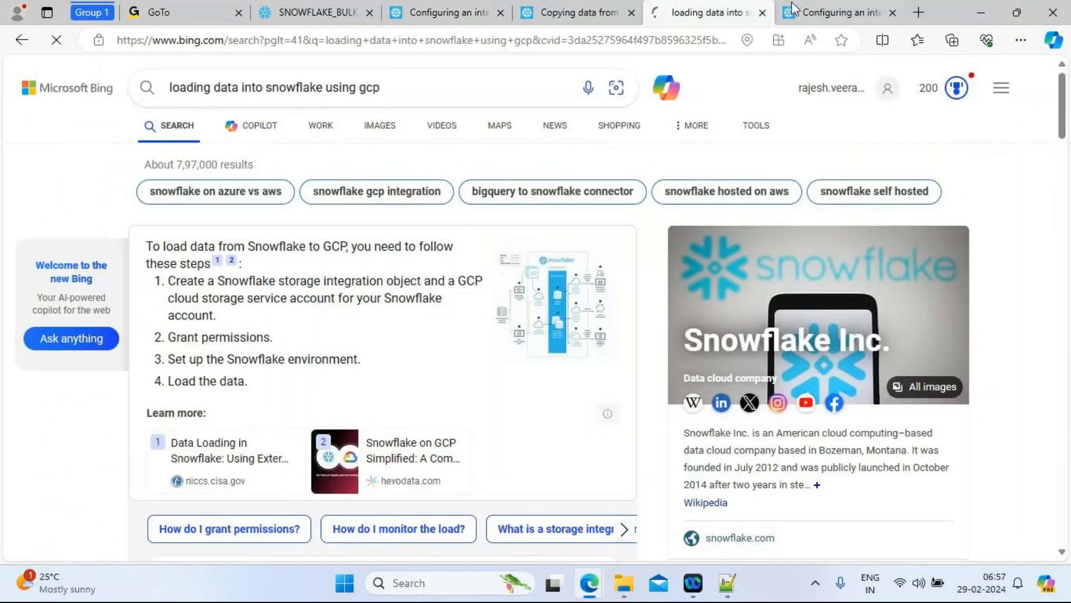
click(807, 9)
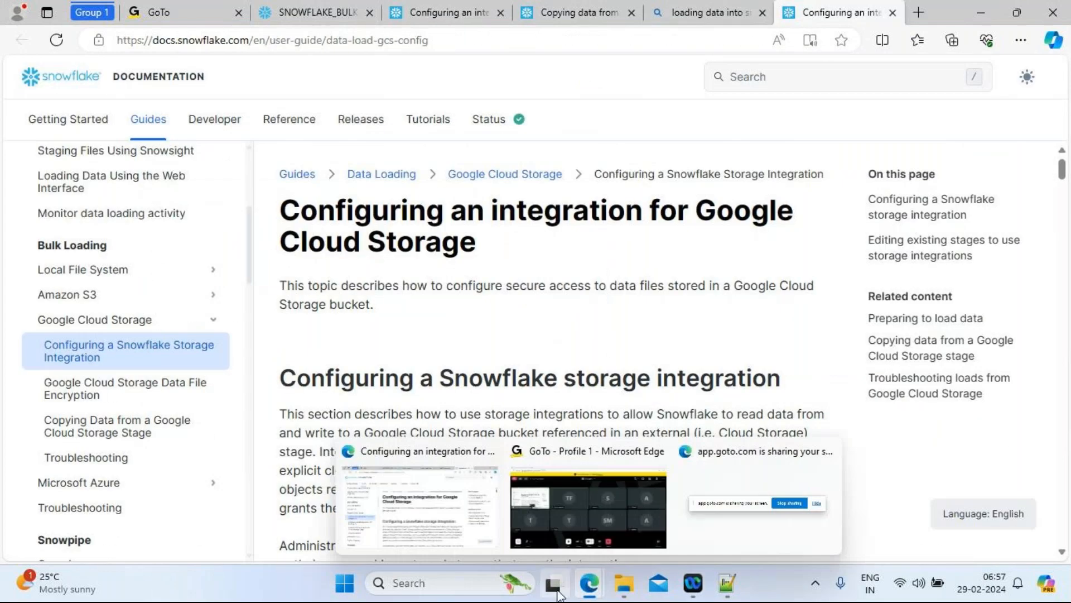
Switch to the GoTo meeting window, pause the meeting recording and leave that window.
mouse_move(587, 564)
click(581, 500)
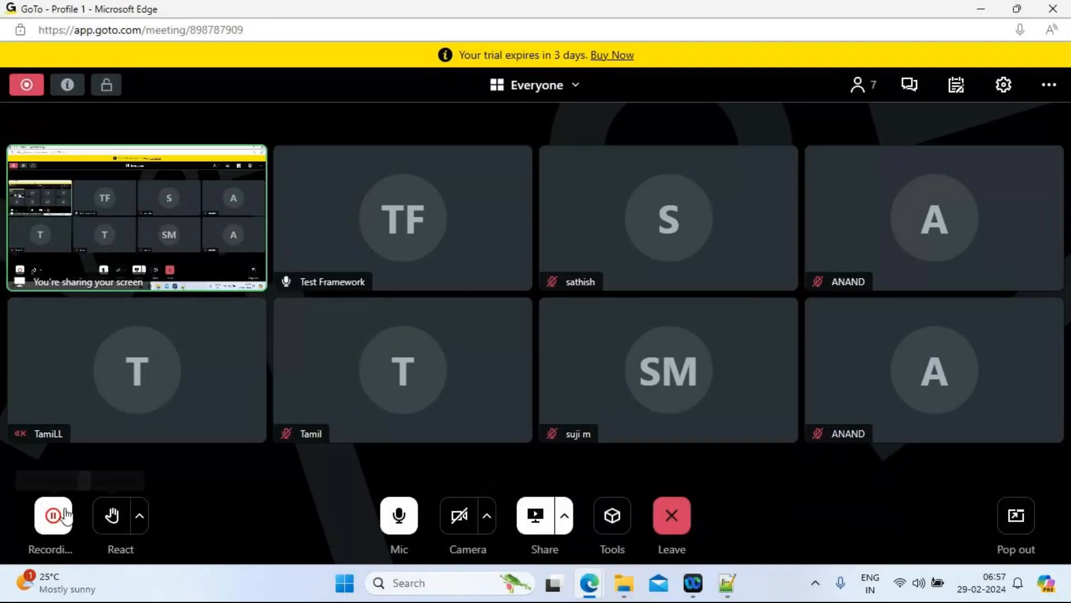
click(54, 512)
key(alt+Tab)
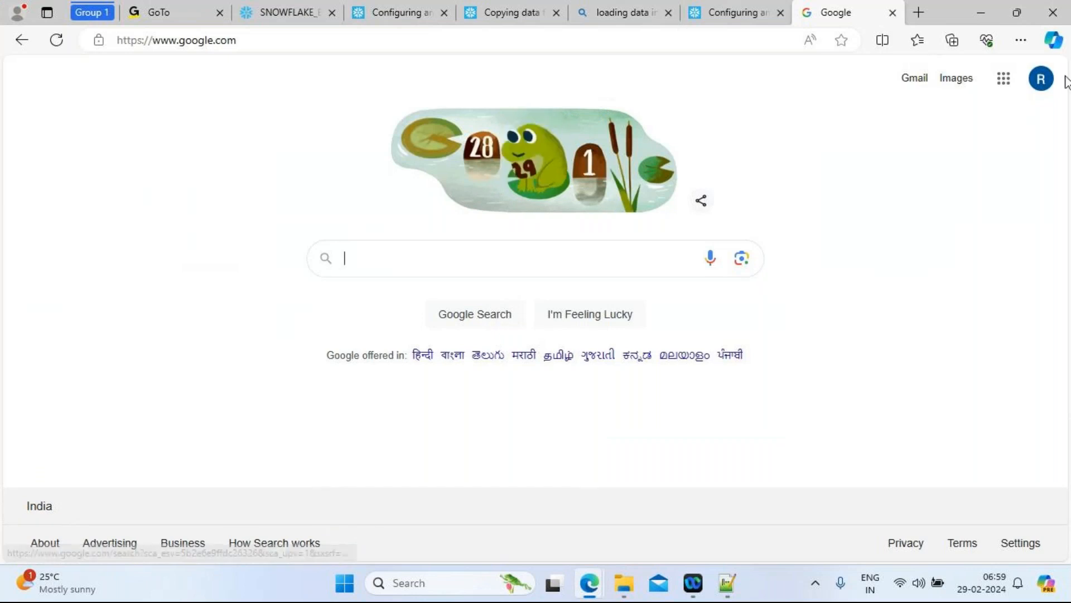
Switch the active Google account to the Snowflake test account.
click(1040, 78)
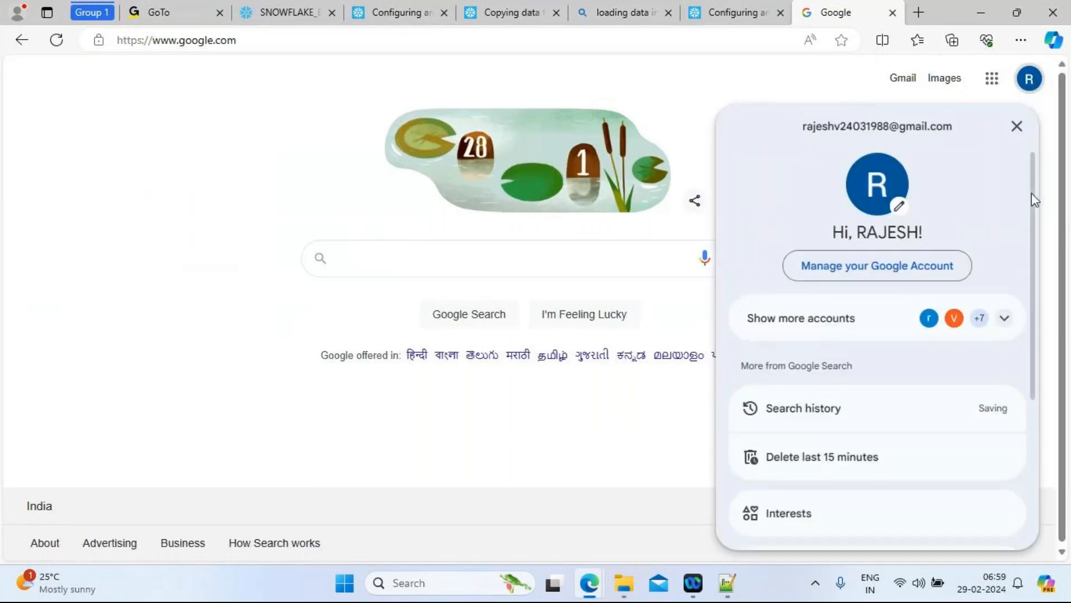
scroll(1032, 193, down, 2)
click(1002, 235)
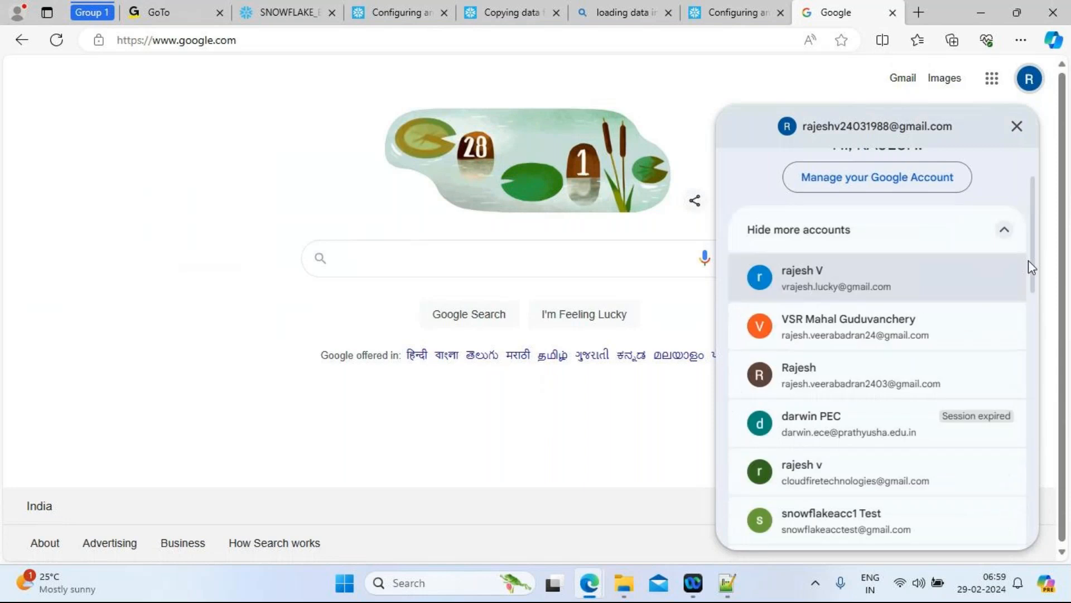
scroll(1033, 262, down, 1)
drag(1032, 266, 1043, 344)
scroll(948, 346, up, 4)
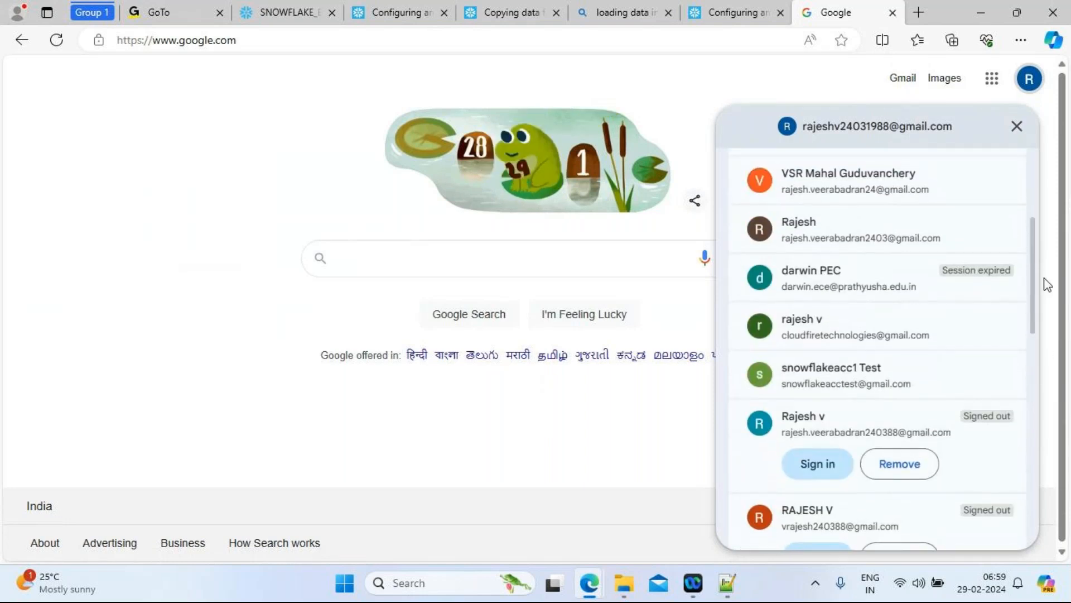
click(861, 381)
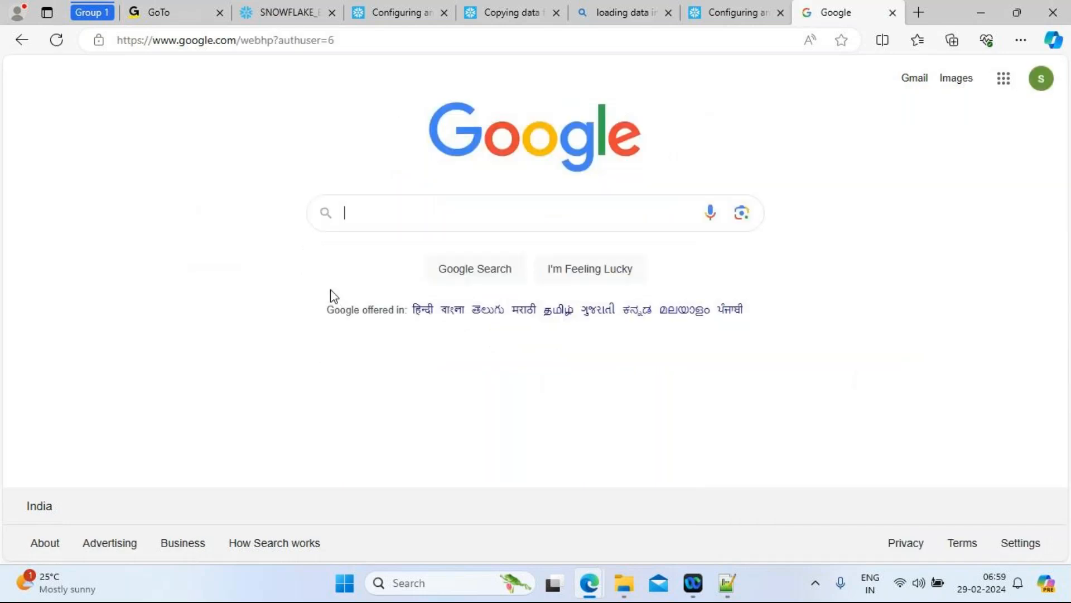
Search for google cloud console and open the Google Cloud Platform result.
text(goog)
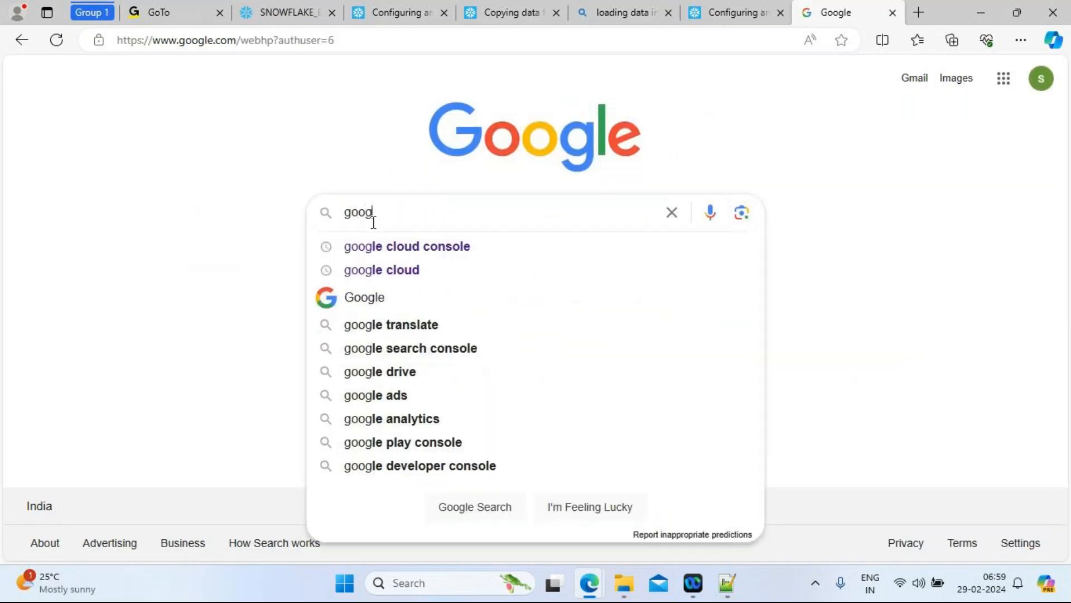
click(397, 246)
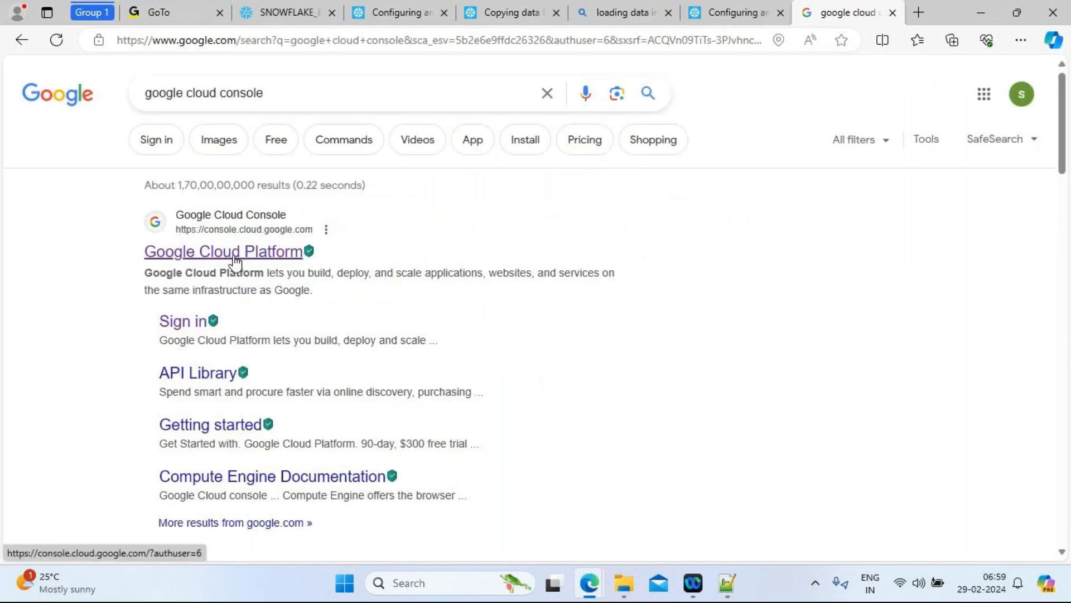
click(234, 256)
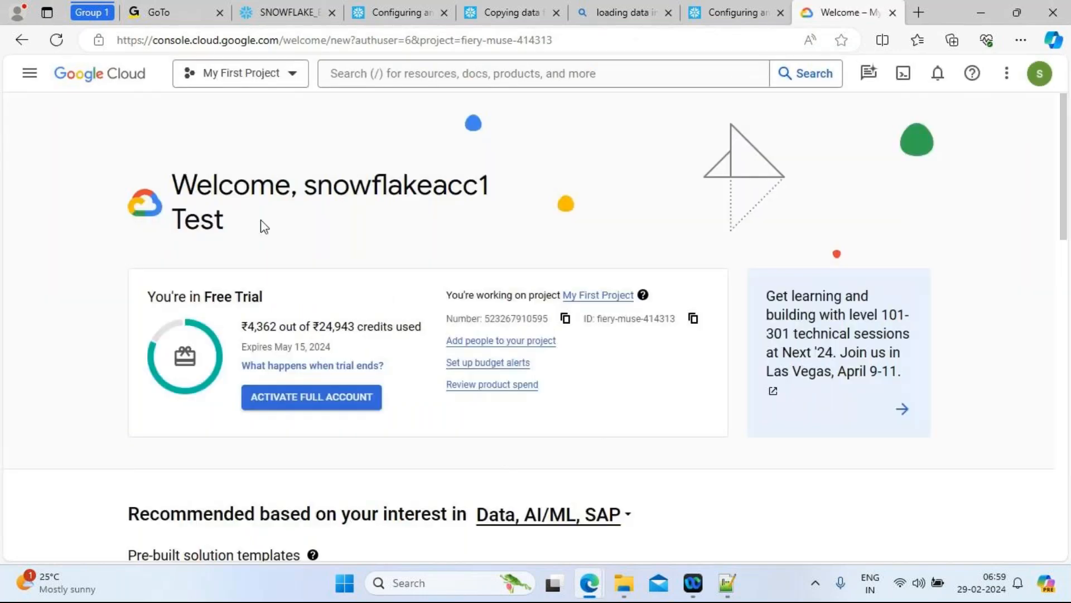
Open the Cloud Storage buckets page of My First Project.
click(31, 77)
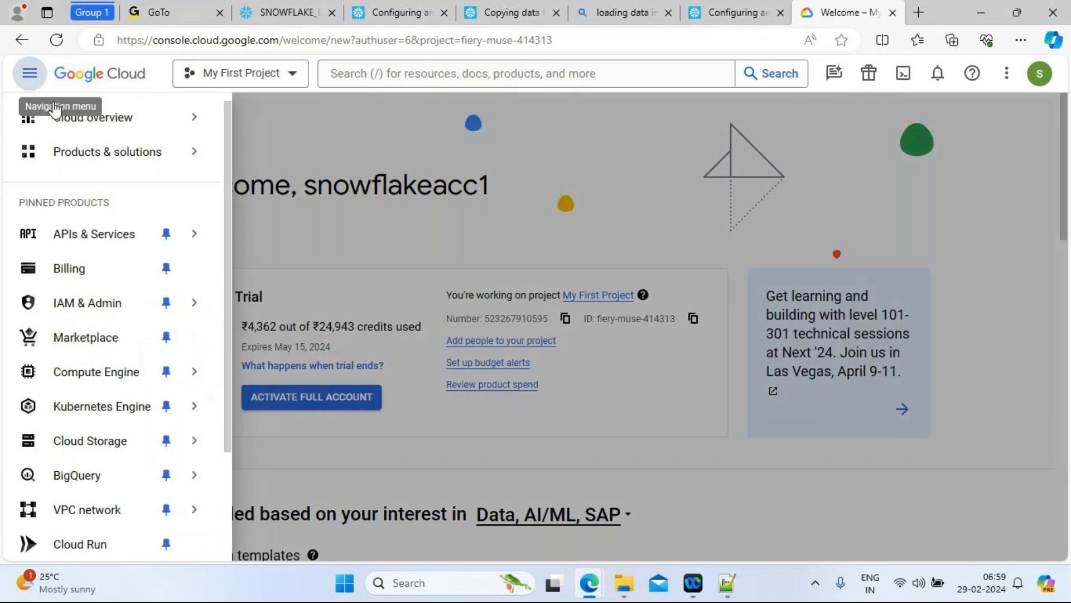
mouse_move(139, 447)
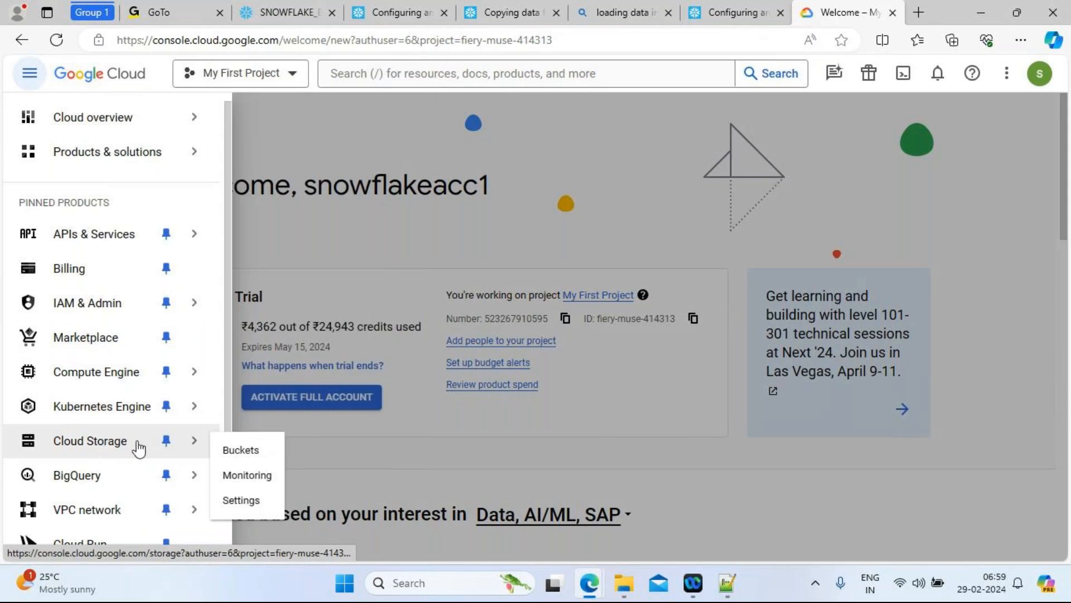
click(254, 451)
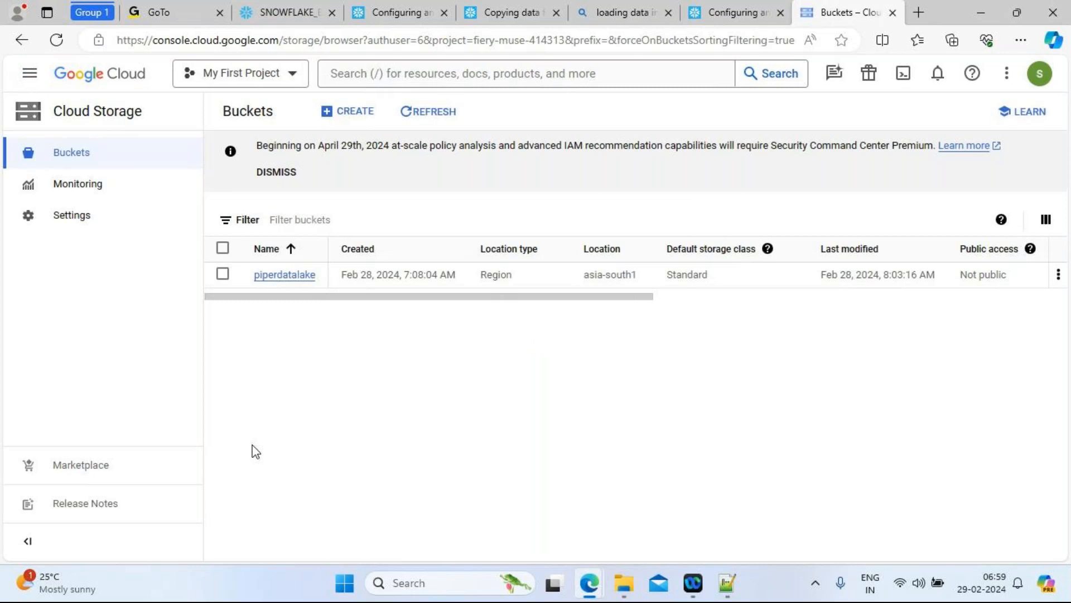
Start creating a new bucket, name it ecommerceextracts and continue to the location settings.
click(358, 123)
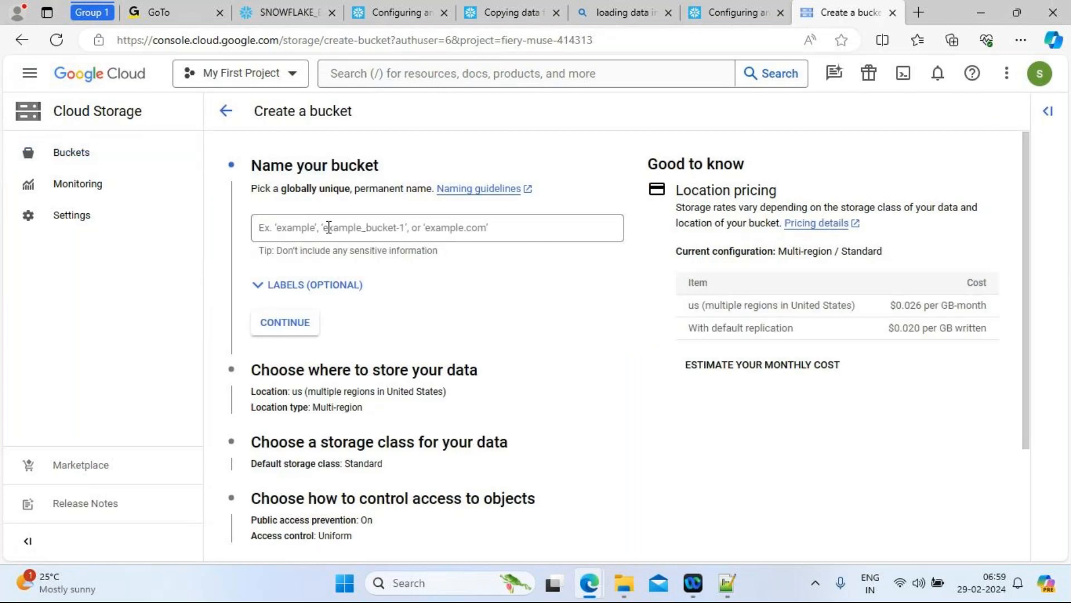
click(328, 227)
text(ecommerce)
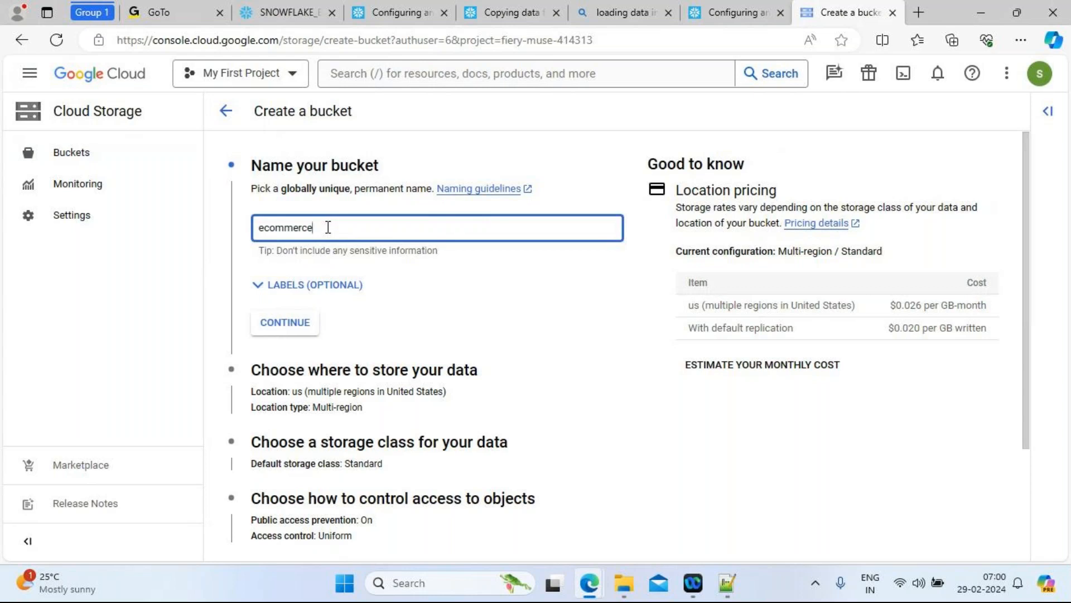
text(extracts)
click(299, 326)
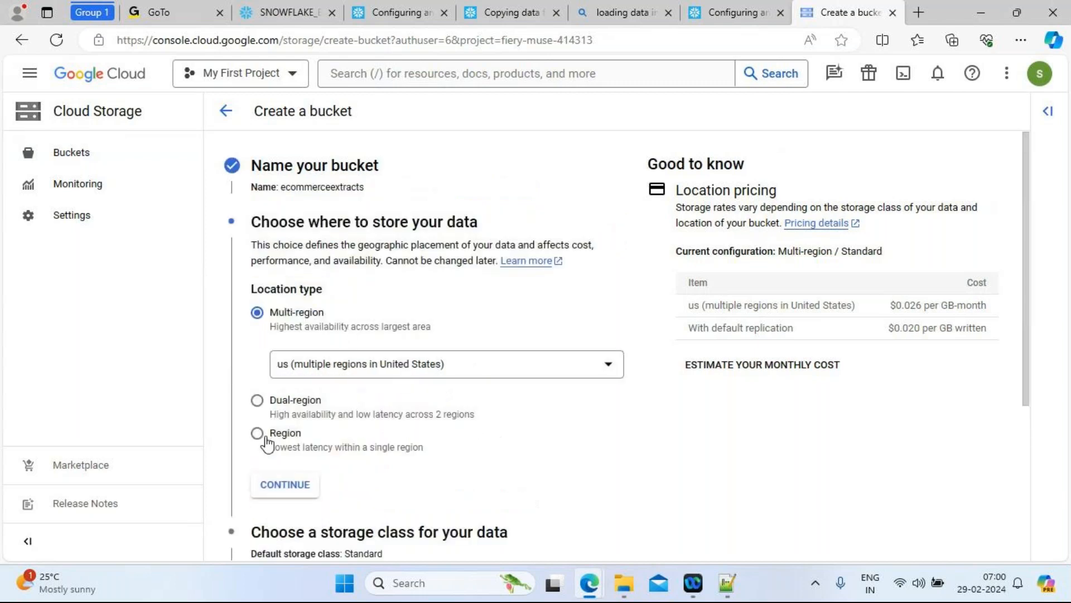
Set the bucket's location type to Region with asia-south1 (Mumbai) and continue to the storage class settings.
click(257, 434)
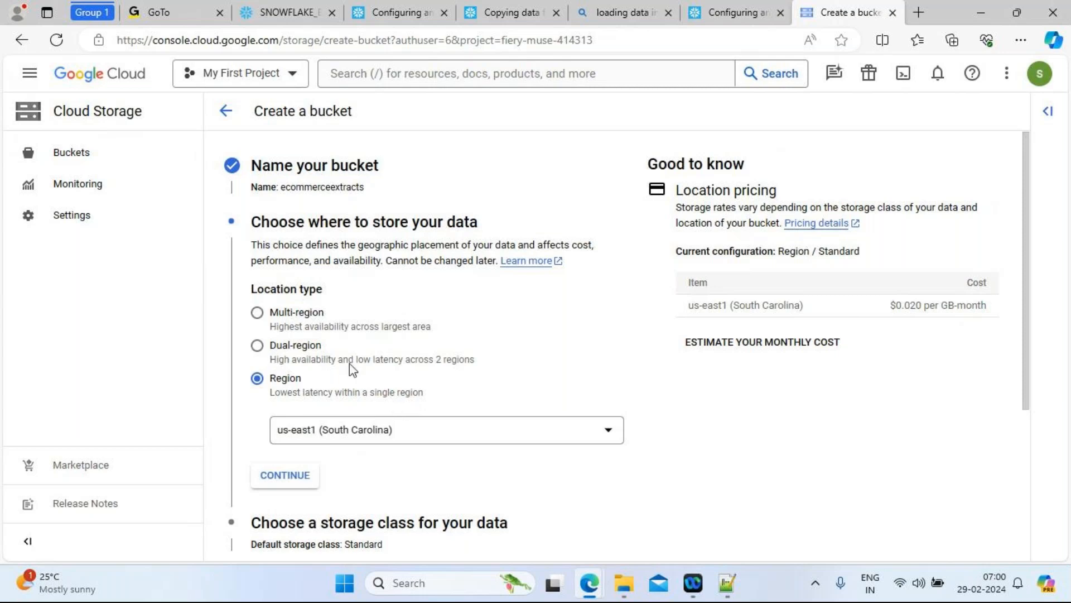
click(258, 313)
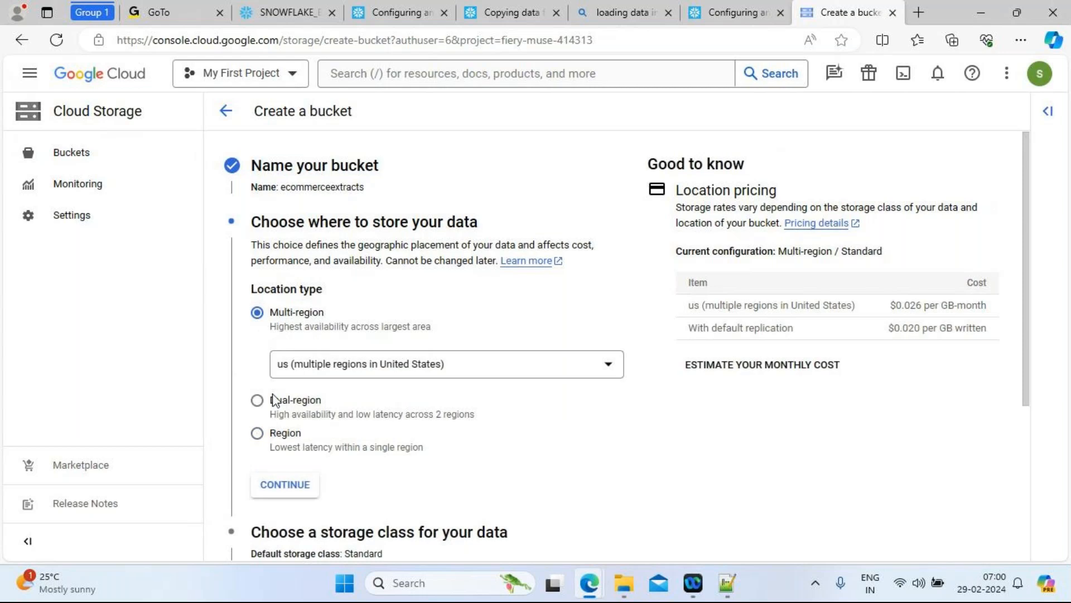
click(257, 434)
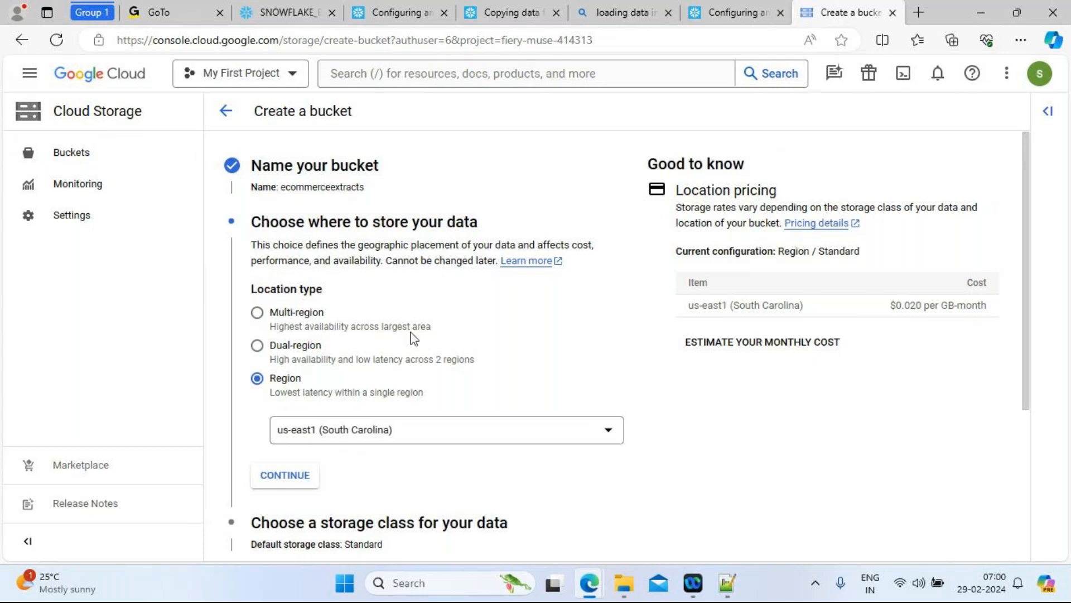
click(587, 440)
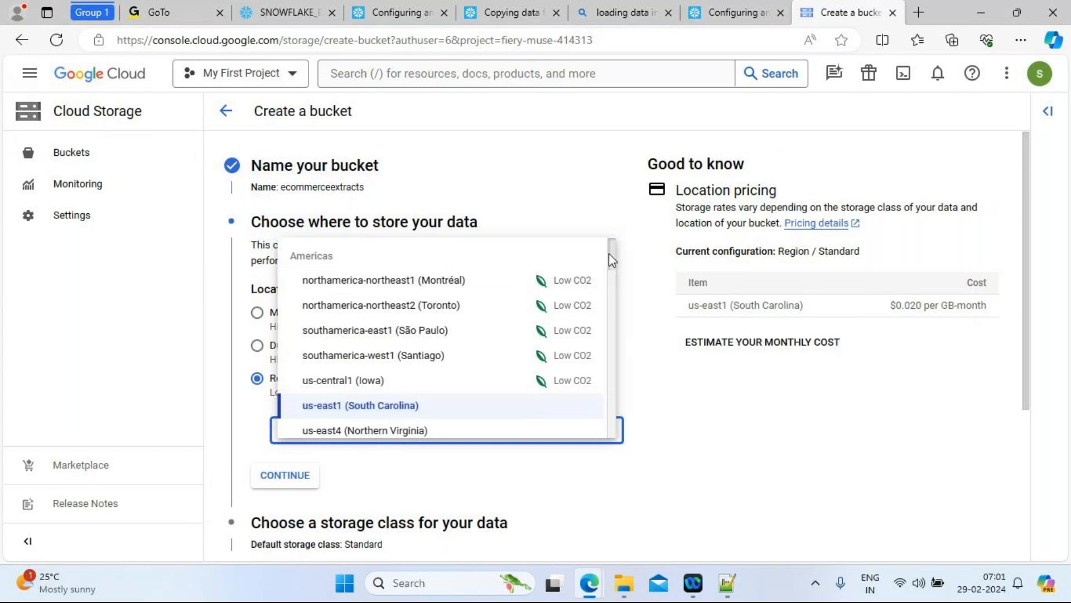
drag(612, 258, 620, 329)
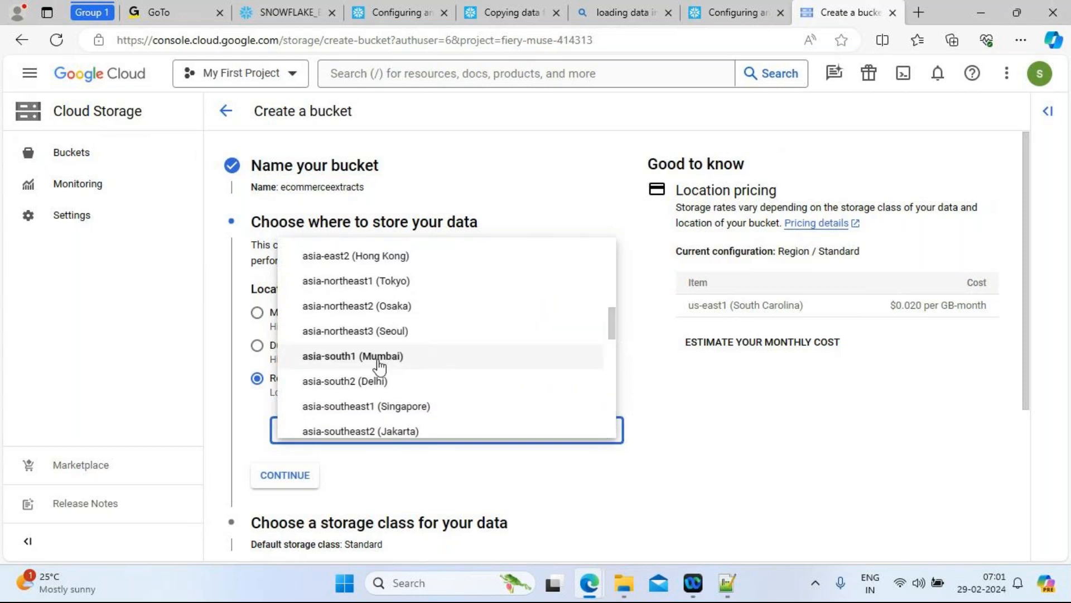
click(381, 361)
click(273, 485)
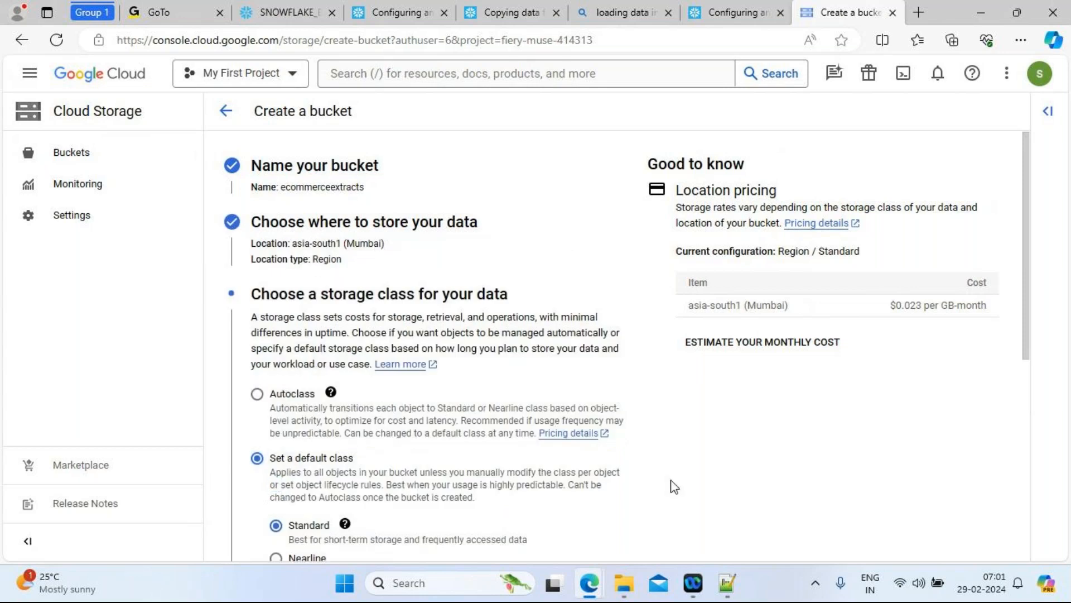
Review the storage class options, including the Autoclass help, and the remaining bucket settings.
drag(1036, 271, 865, 406)
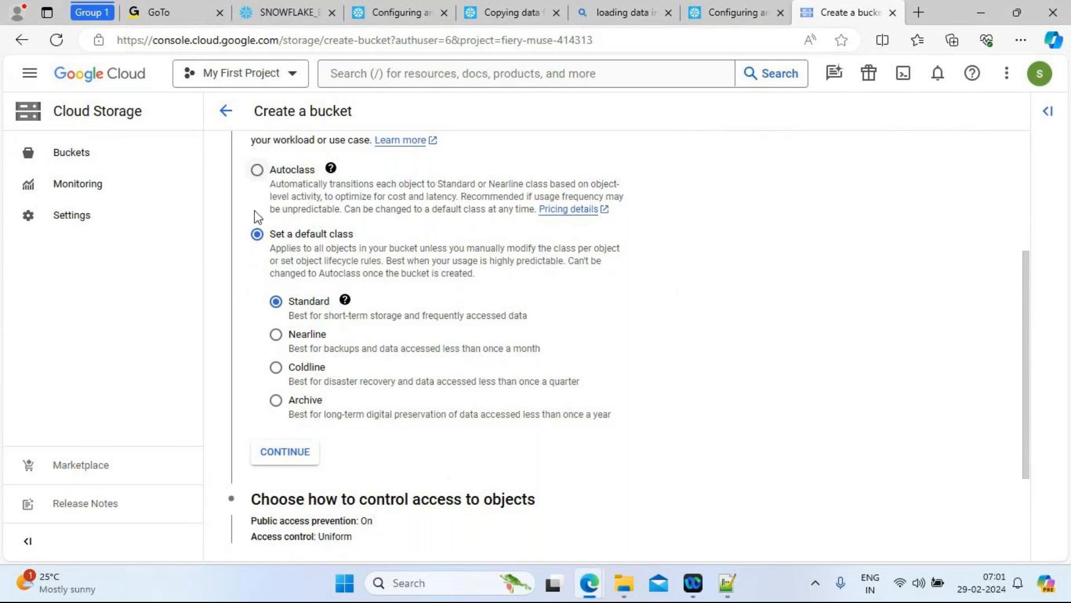
click(331, 168)
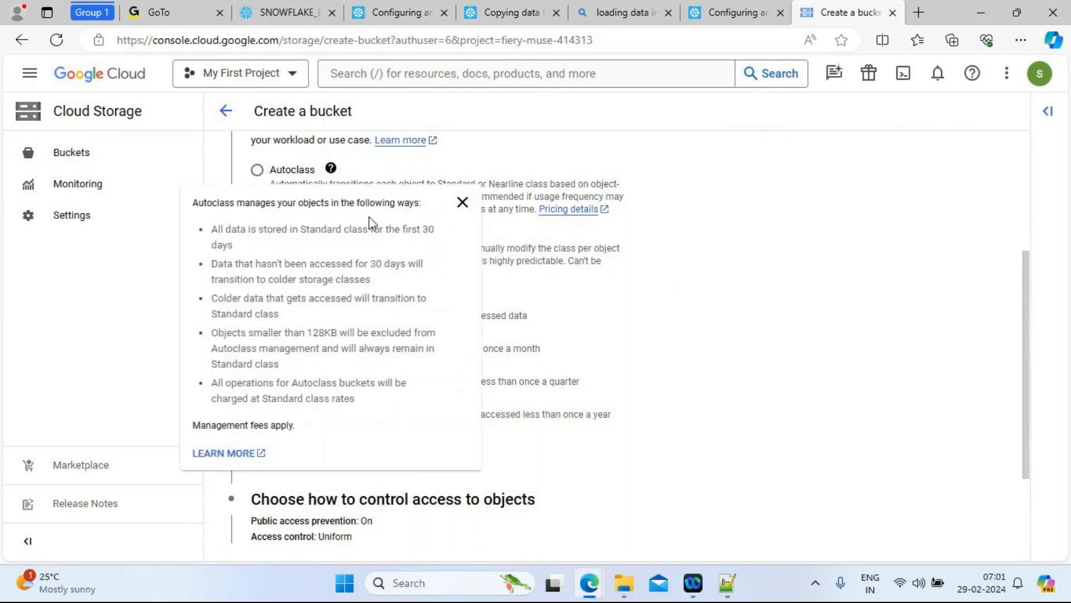
click(376, 480)
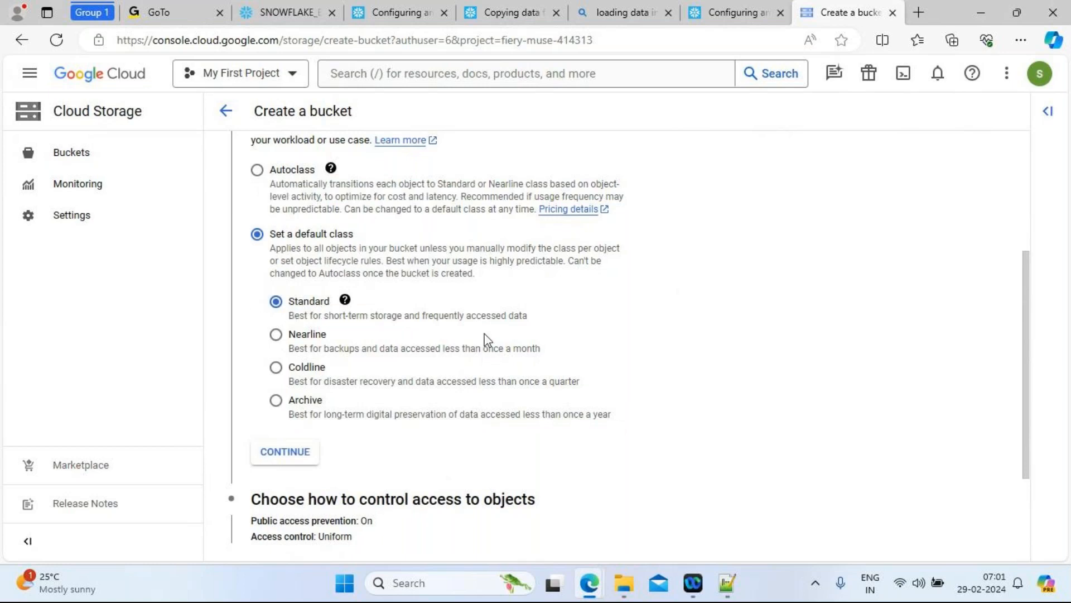
scroll(1035, 452, down, 3)
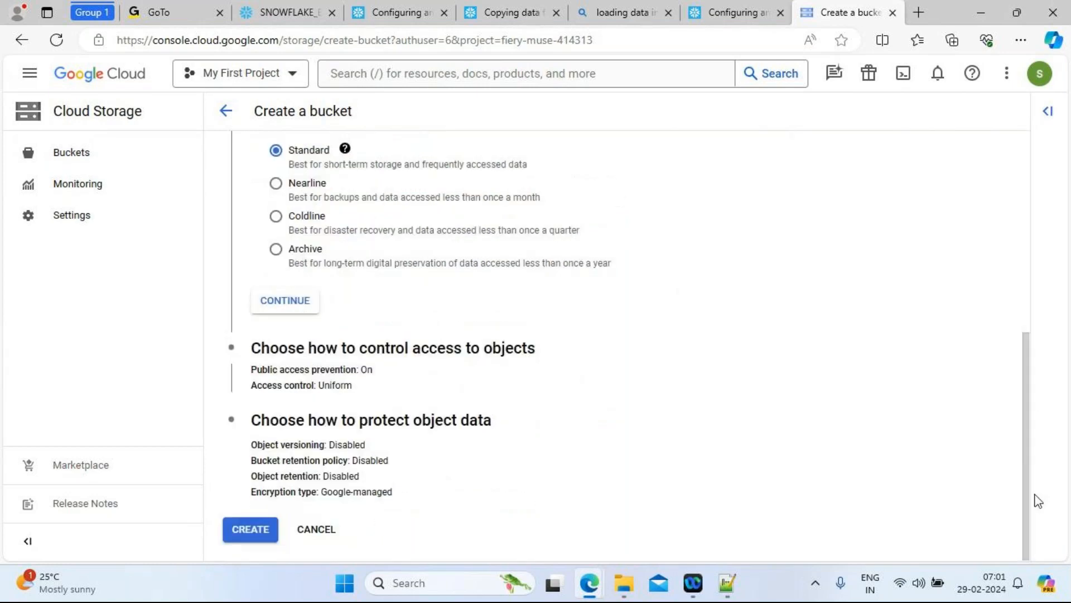
Create the bucket with the default settings, keeping public access prevention enforced.
click(249, 533)
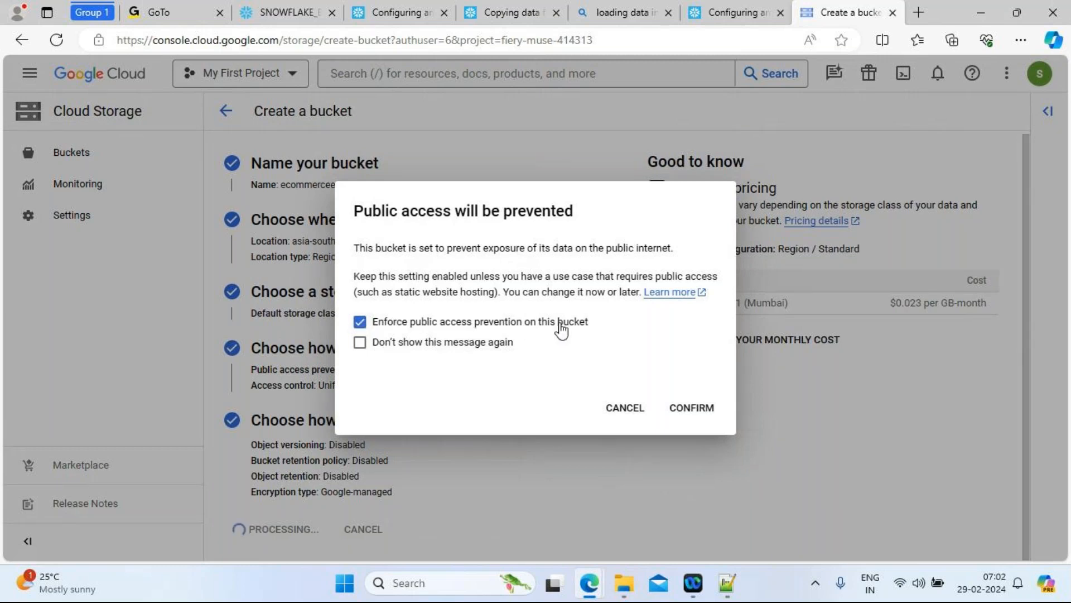
click(360, 323)
click(360, 322)
click(713, 415)
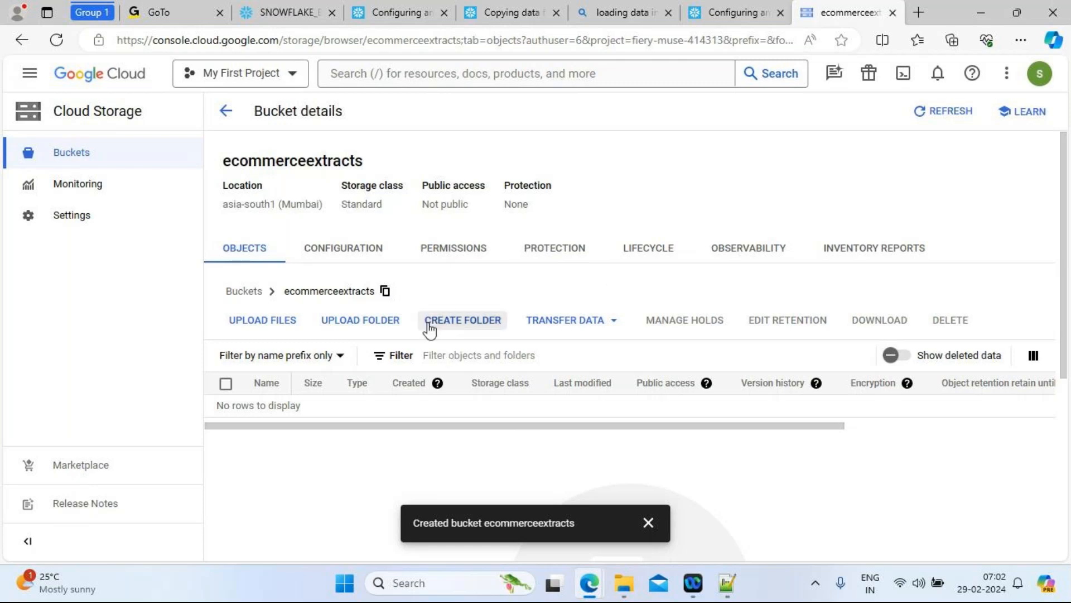
Create a folder named extracts in the ecommerceextracts bucket and open it.
click(464, 322)
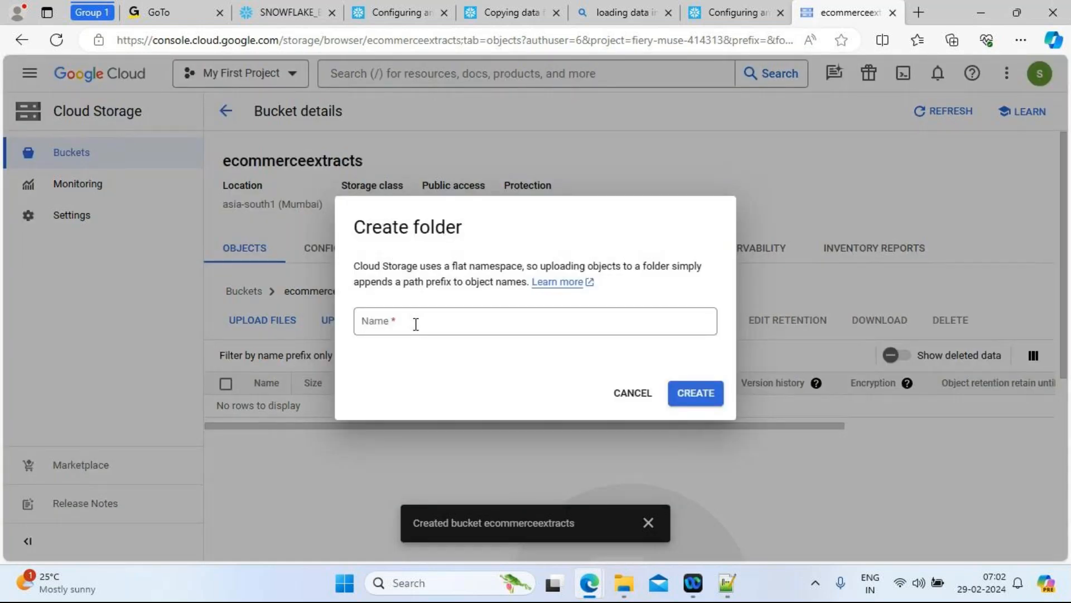
click(415, 324)
text(extracts)
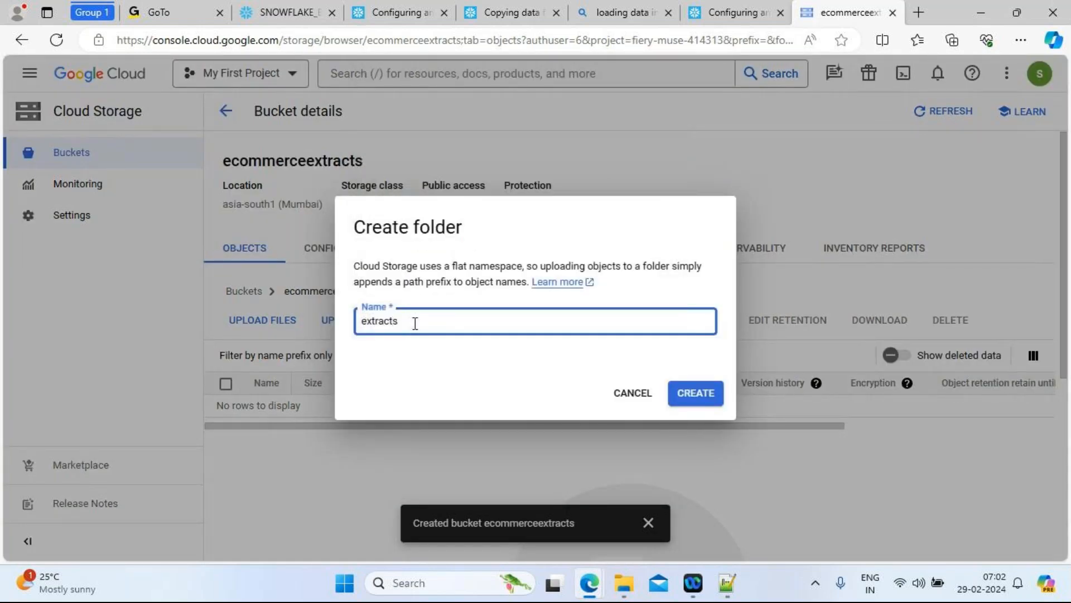
click(705, 396)
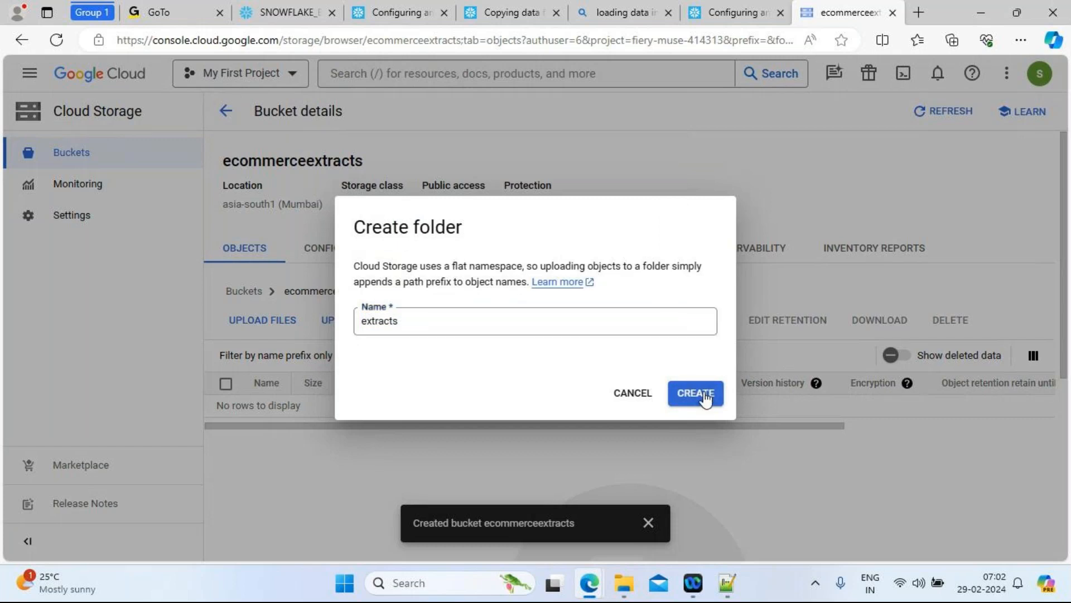
click(300, 408)
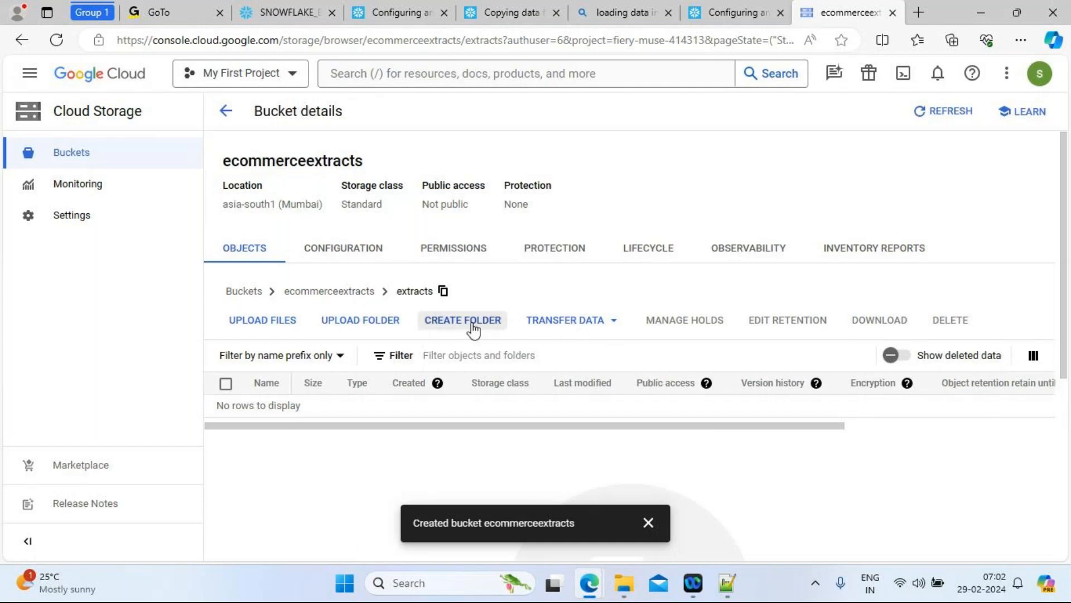
Upload the five files customer_000 to customer_004 from the EXTERNAL_TABLE folder into the extracts folder.
click(288, 324)
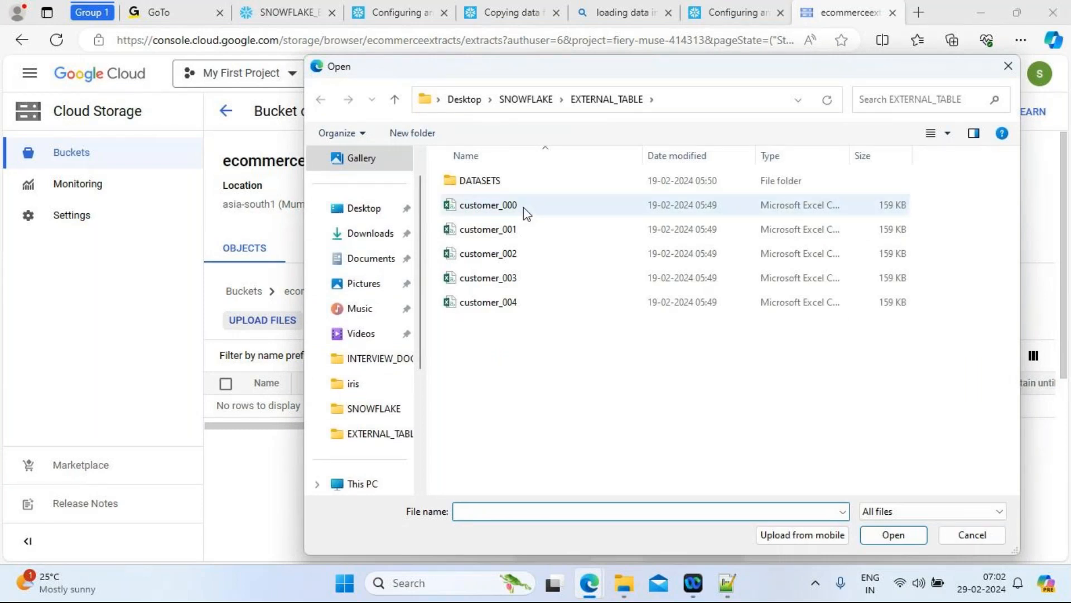
click(523, 206)
key(shift+Down)
key(shift+Down)
key(shift+Down)
key(shift+Down)
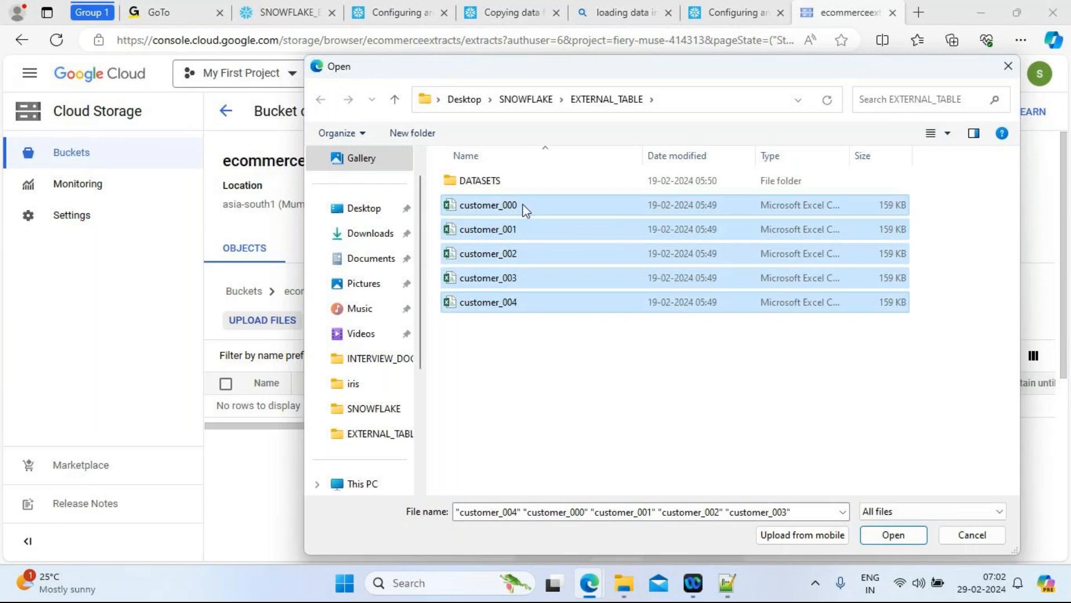
click(523, 208)
click(607, 410)
click(511, 205)
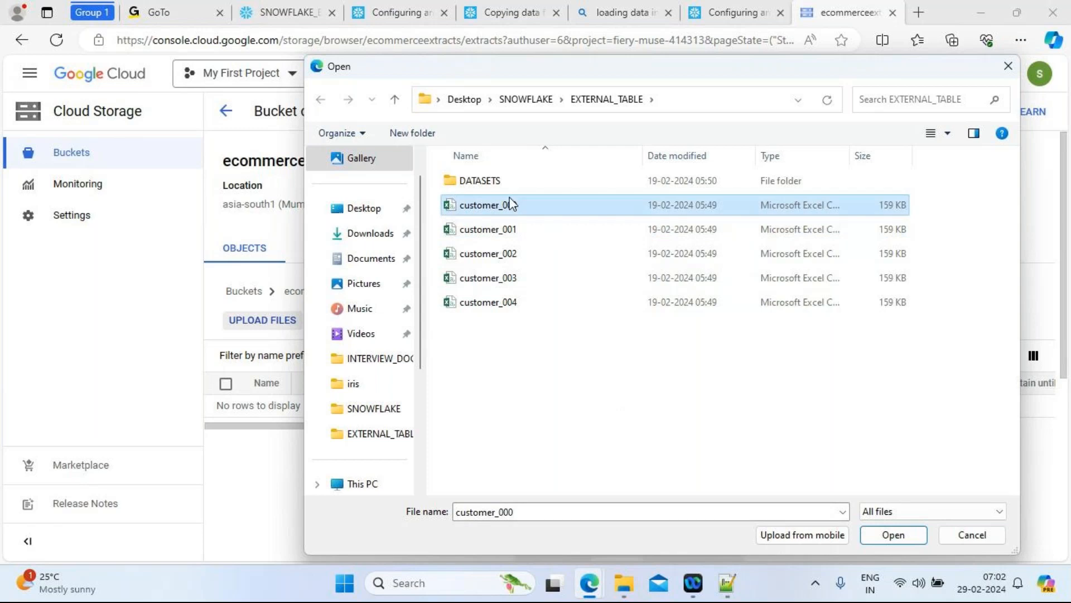
key(shift+Down)
key(shift+Down)
key(shift+Down)
key(shift+Down)
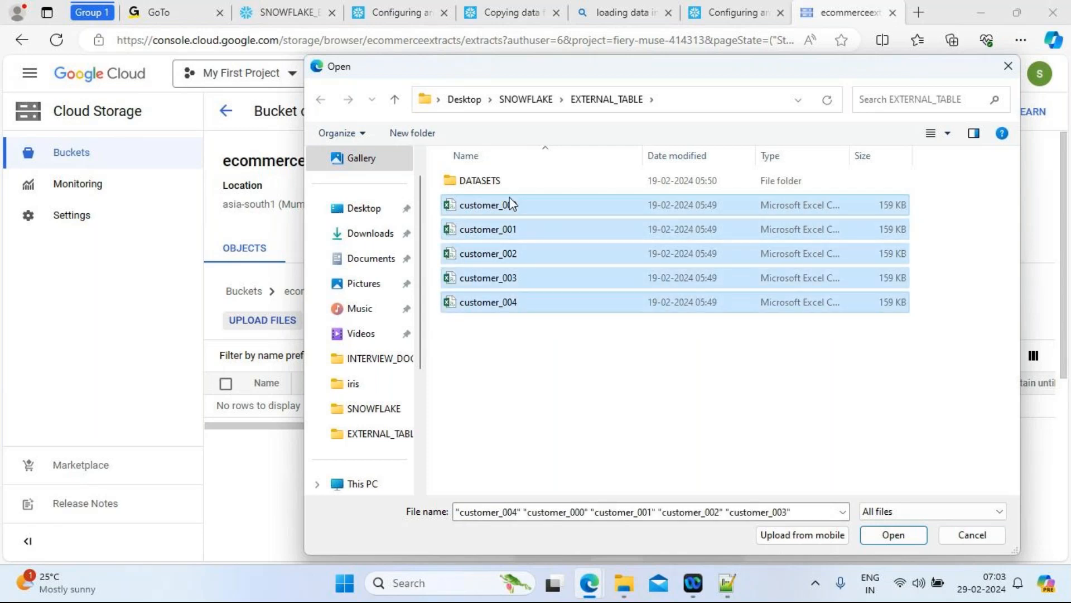
click(909, 534)
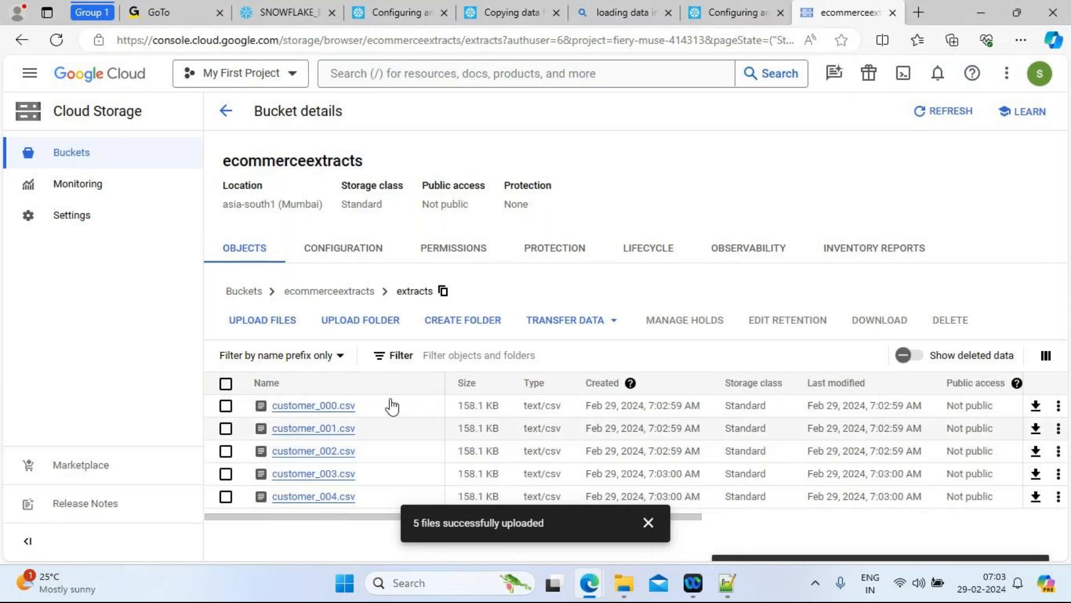
Open customer_000 from the local EXTERNAL_TABLE folder in Excel and dismiss the activation wizard.
mouse_move(624, 583)
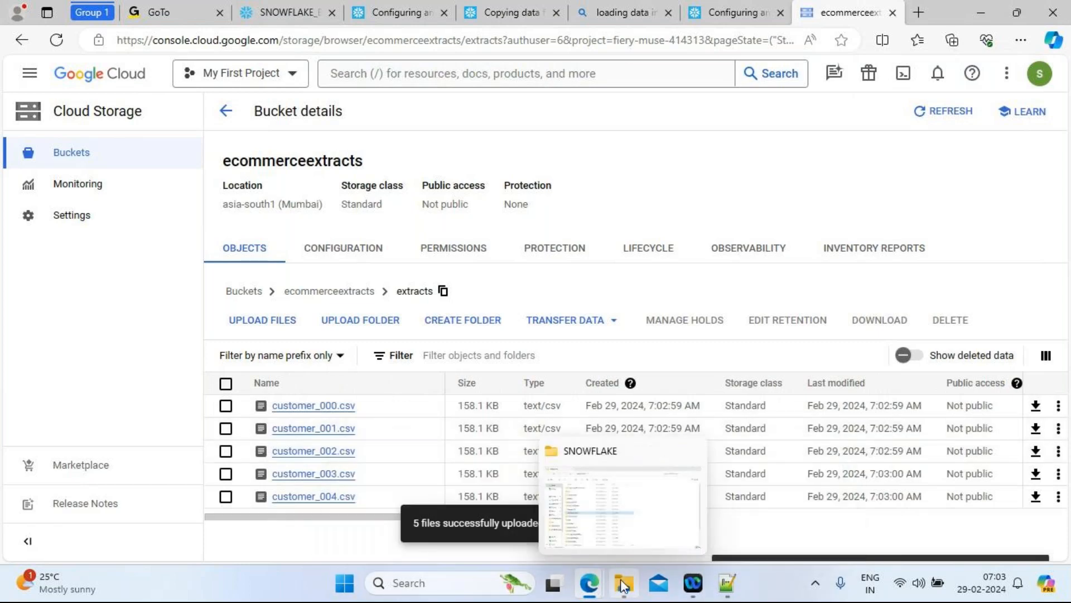
click(649, 513)
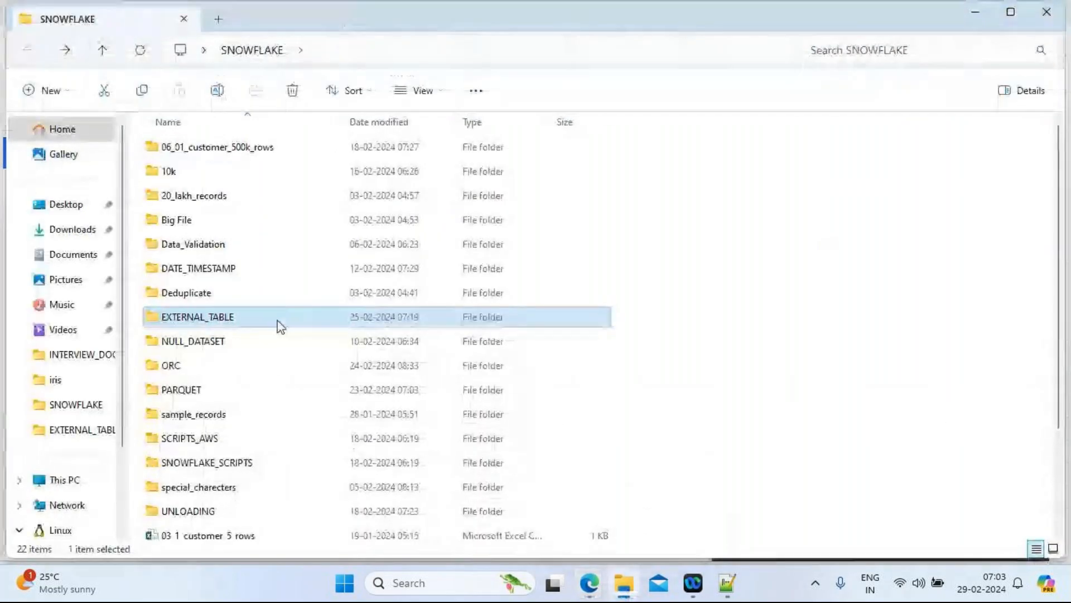
double_click(252, 325)
click(181, 178)
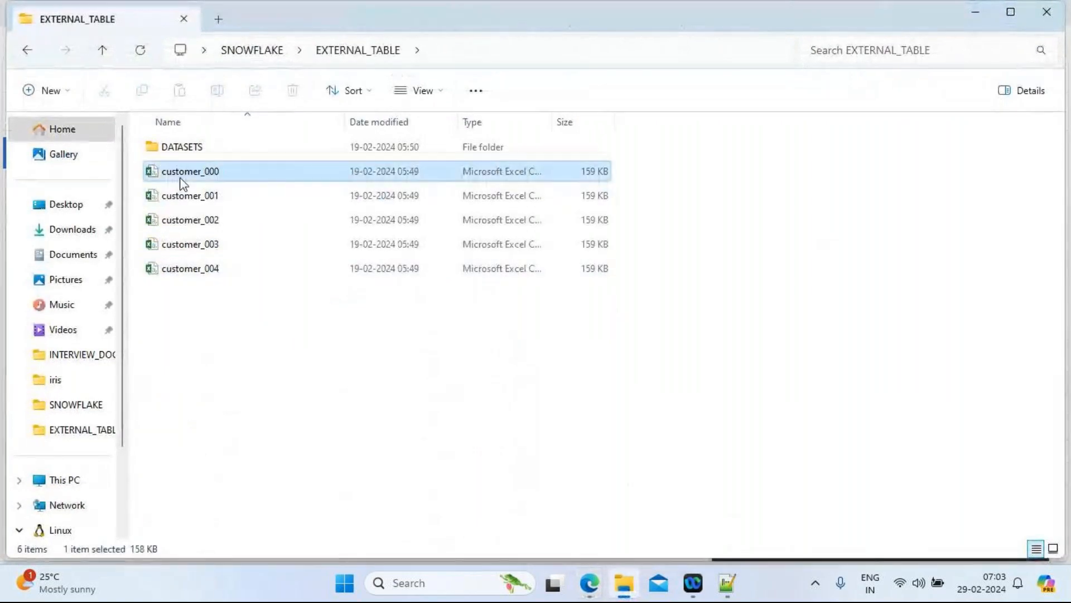
right_click(182, 179)
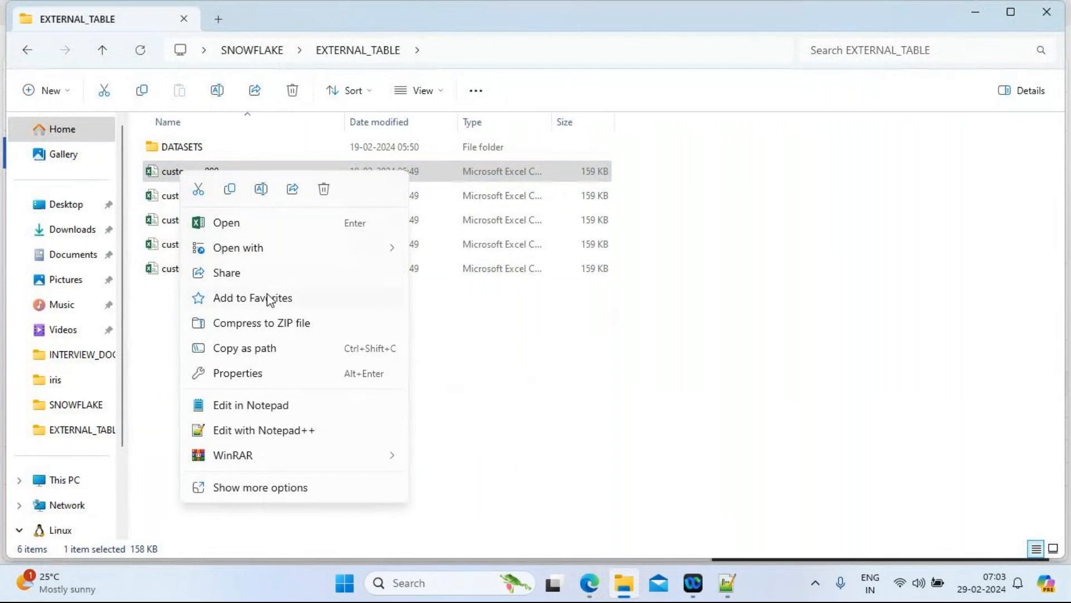
click(247, 230)
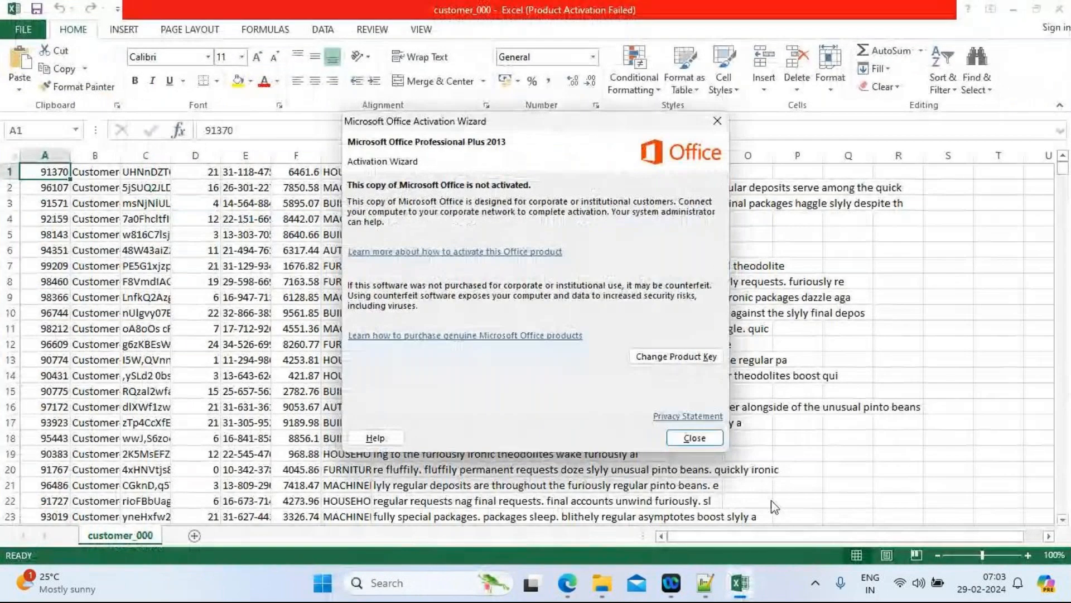
click(704, 438)
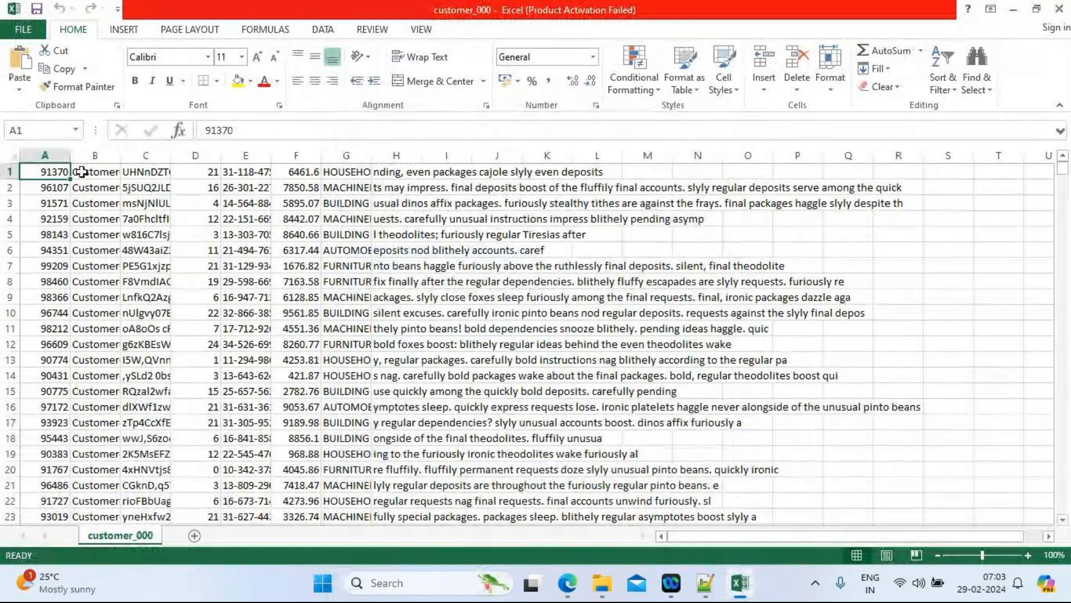
Examine the first-row values in columns B to E of customer_000 and close the workbook.
click(114, 173)
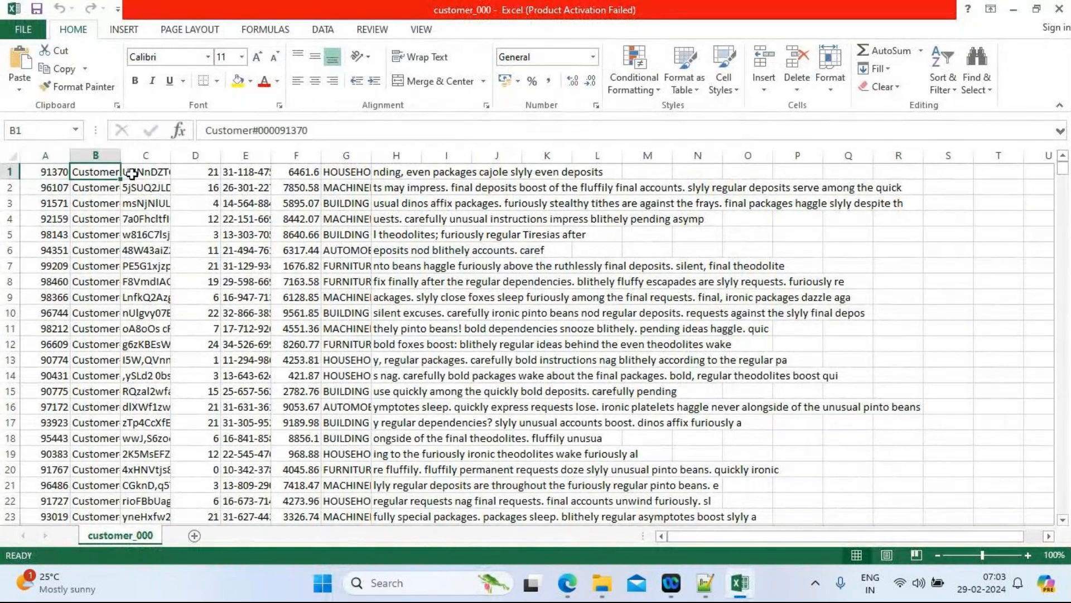
click(131, 173)
click(218, 174)
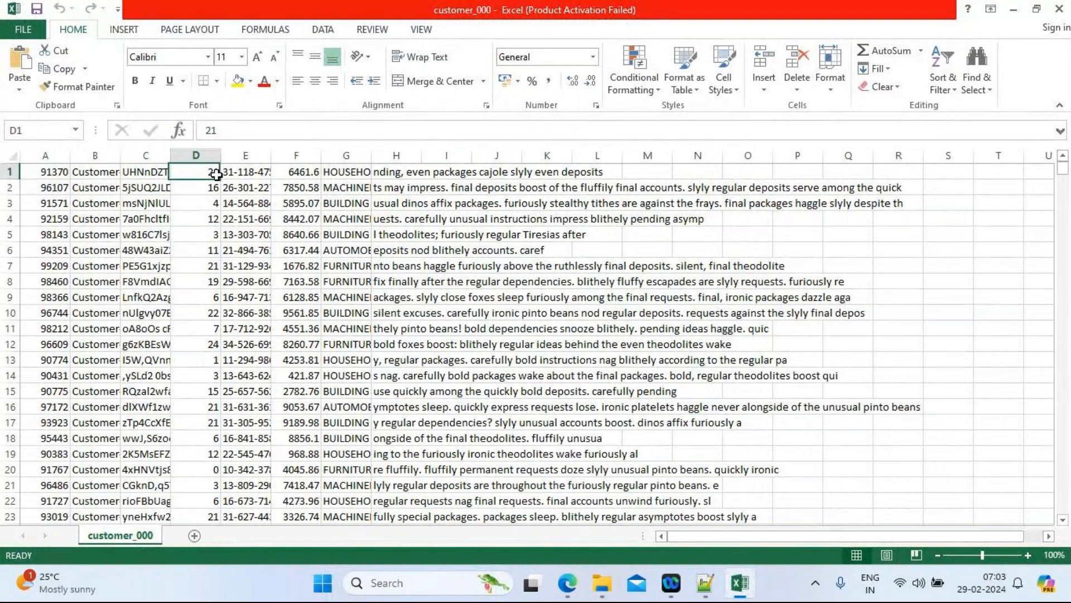
click(245, 174)
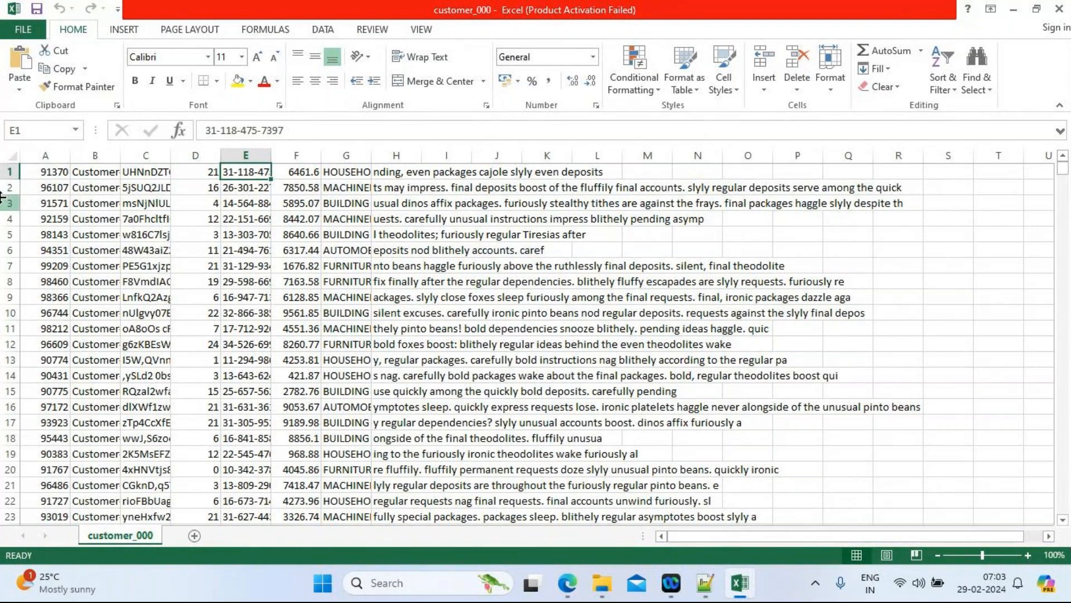
click(11, 154)
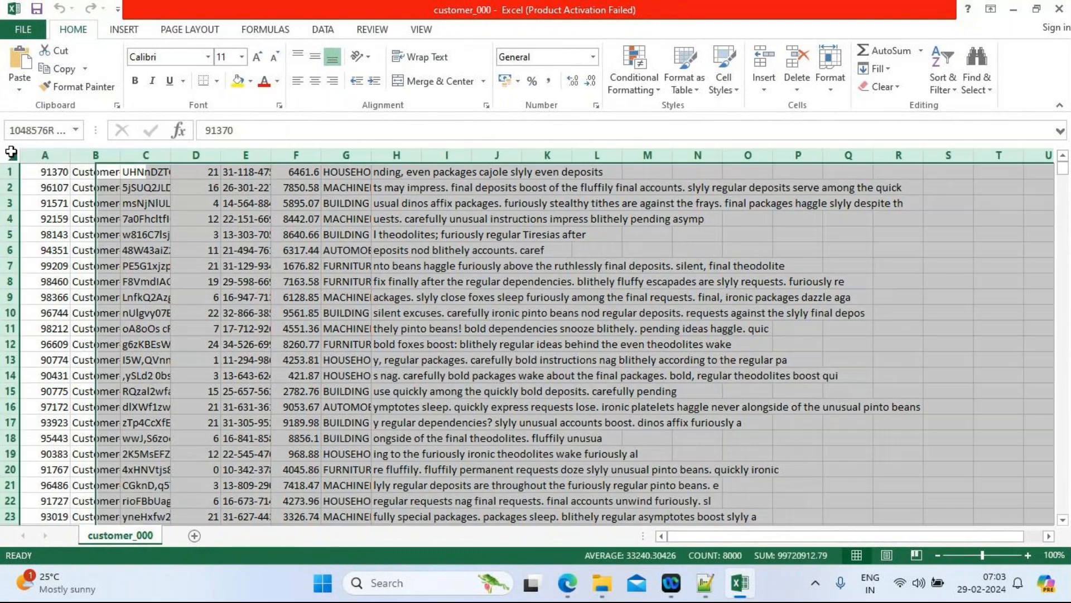
double_click(70, 154)
click(1059, 9)
click(544, 306)
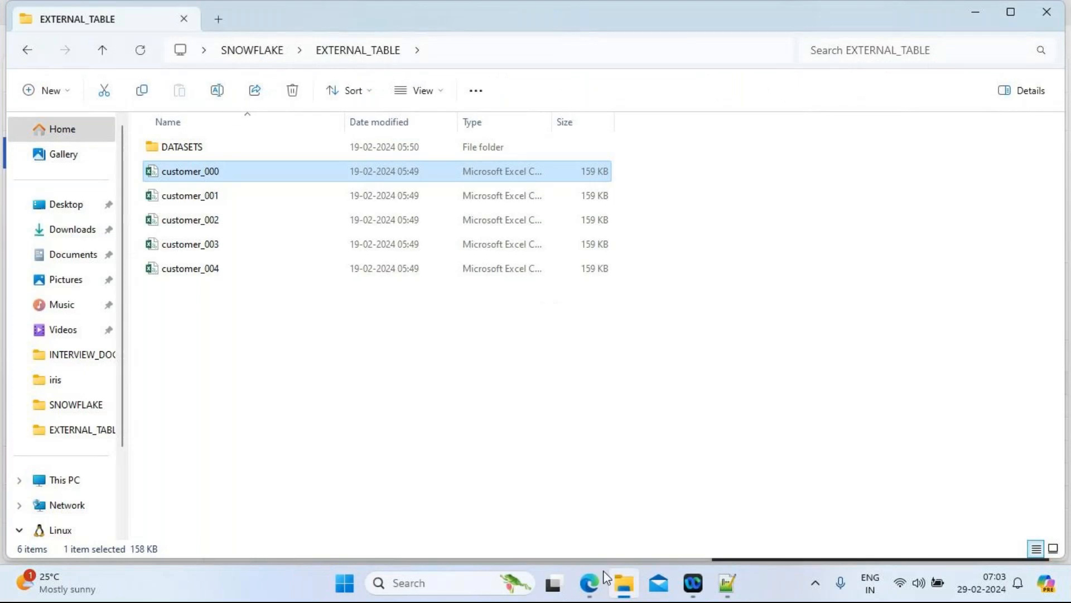
Switch to Notepad++ and review the allowed storage location in the GCS storage integration script.
mouse_move(602, 583)
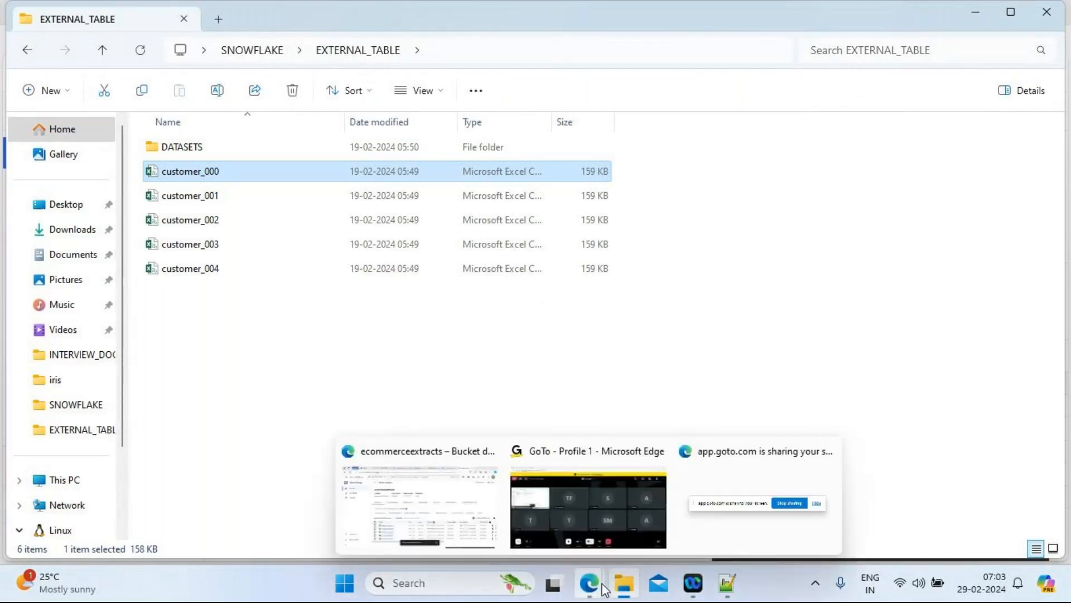
mouse_move(727, 584)
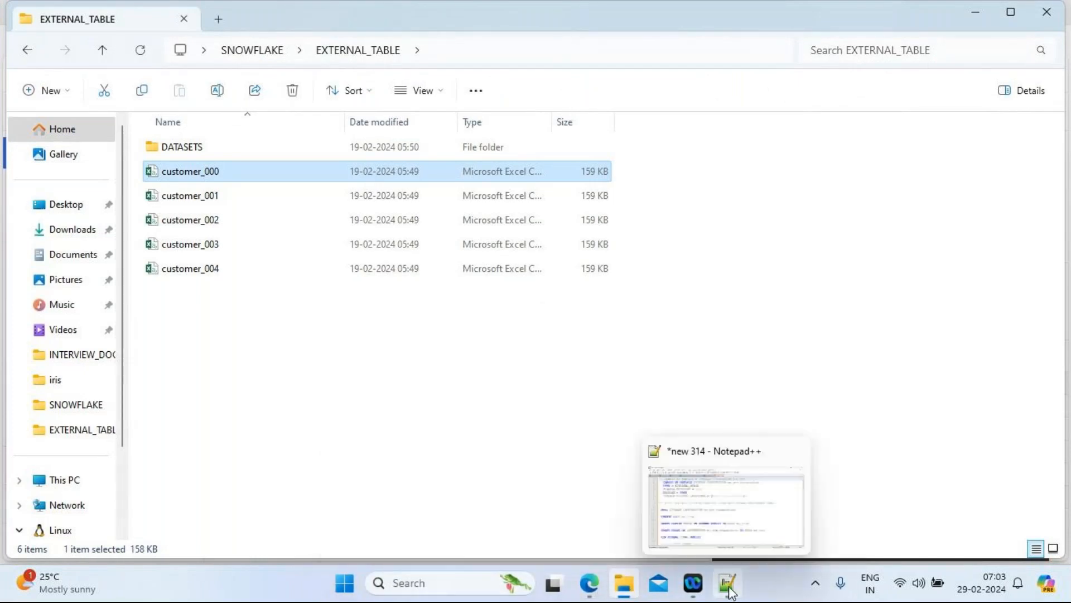
click(721, 541)
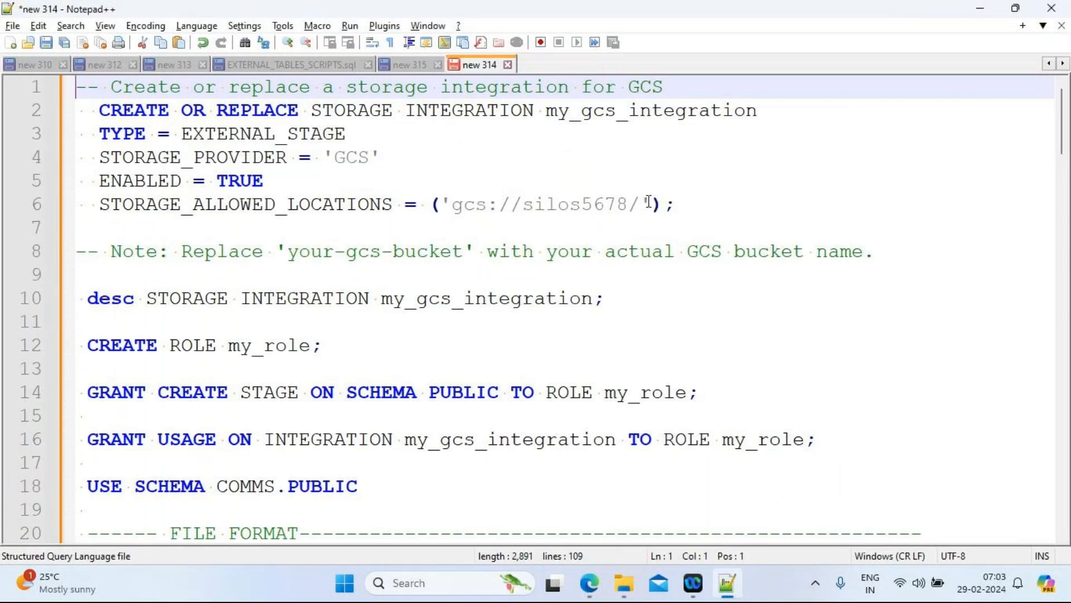
Switch back to the browser and copy the ecommerceextracts bucket's gsutil URI from its configuration details.
mouse_move(589, 583)
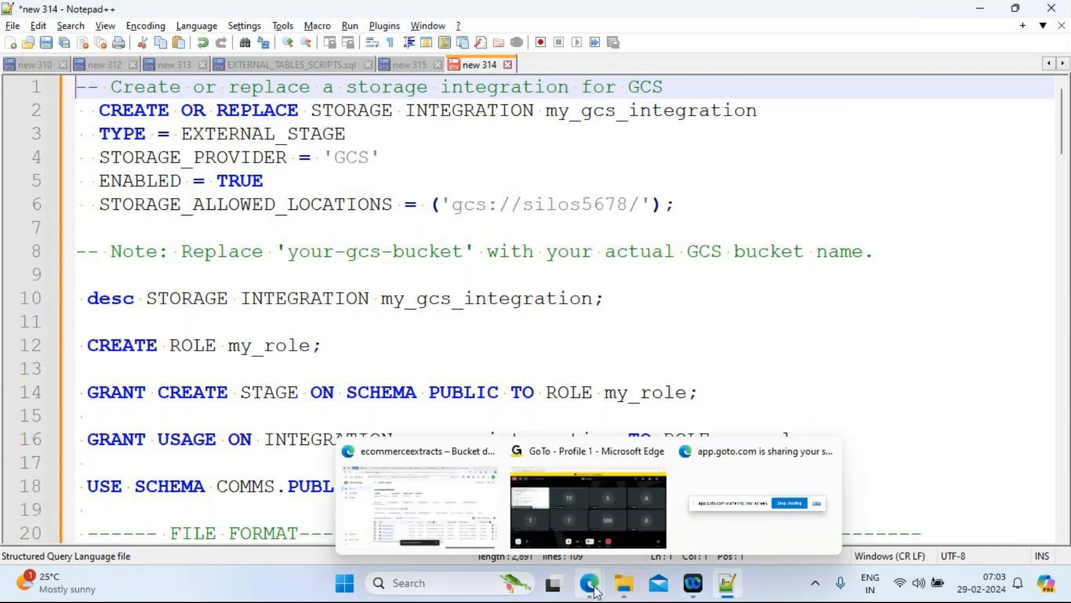
click(439, 509)
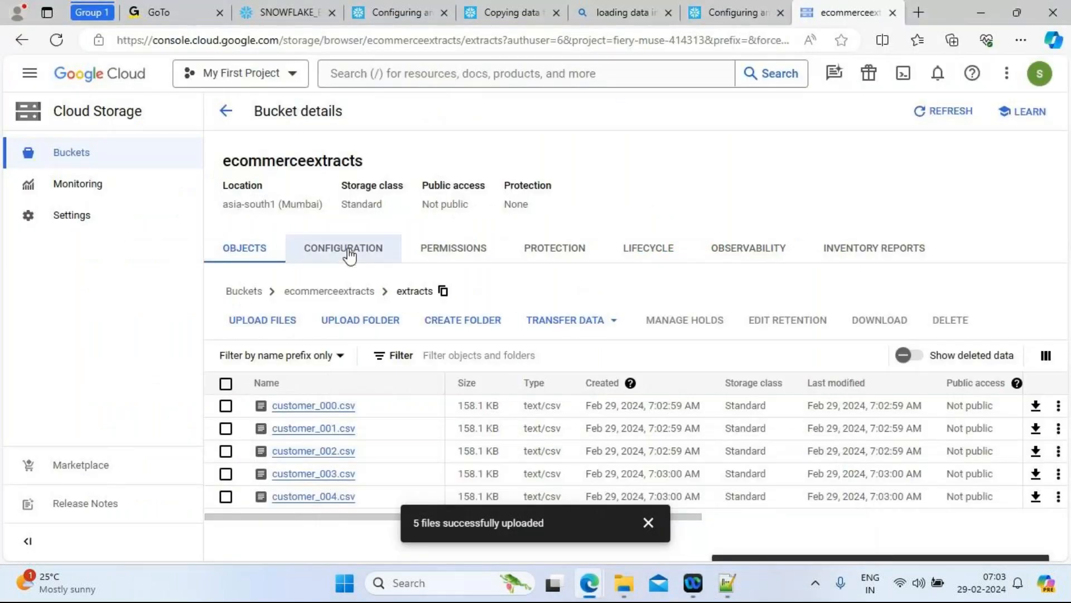
click(347, 250)
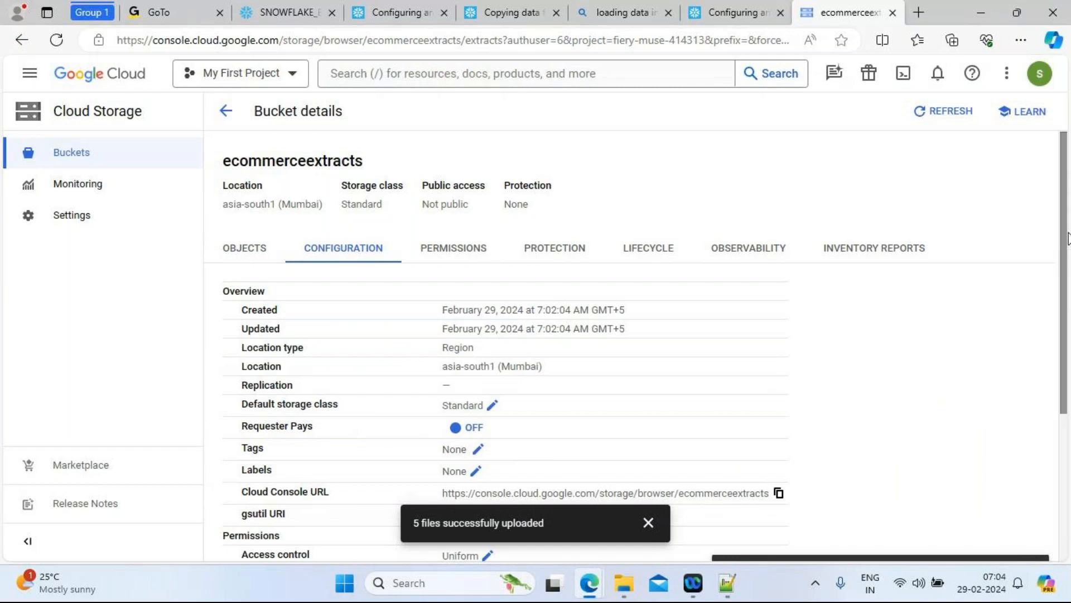
drag(1067, 239, 1069, 403)
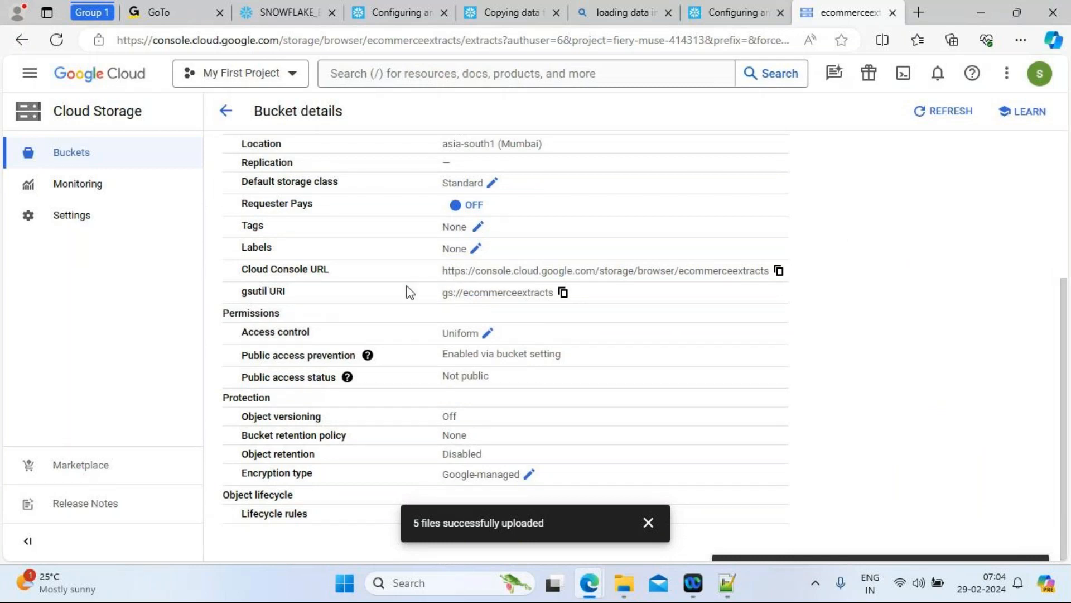
click(564, 292)
drag(1062, 325, 1054, 152)
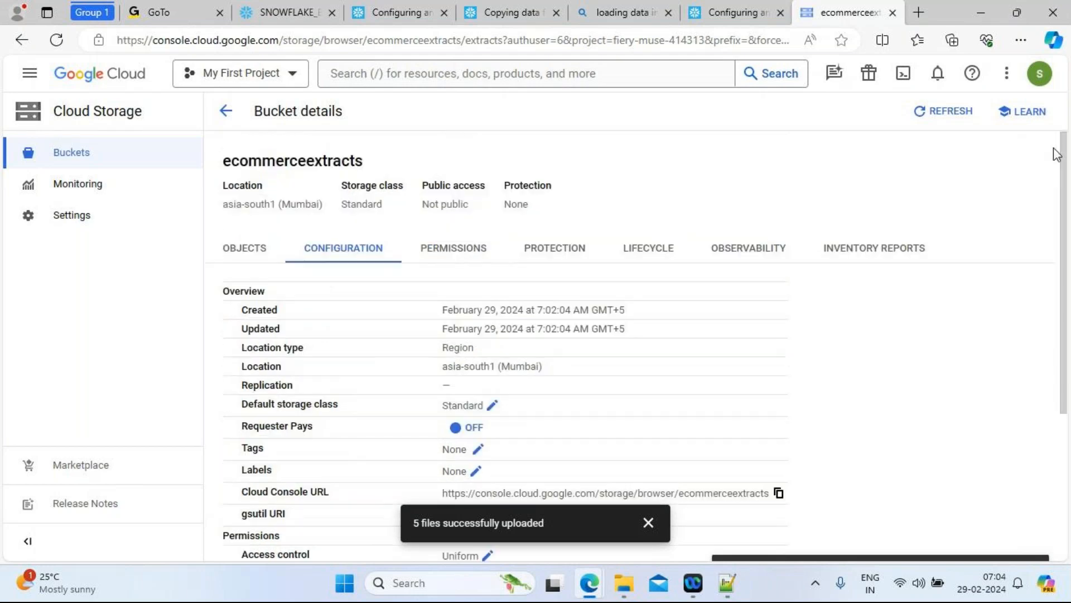
Reopen the extracts folder of the ecommerceextracts bucket and check the configuration details for its URI.
click(226, 111)
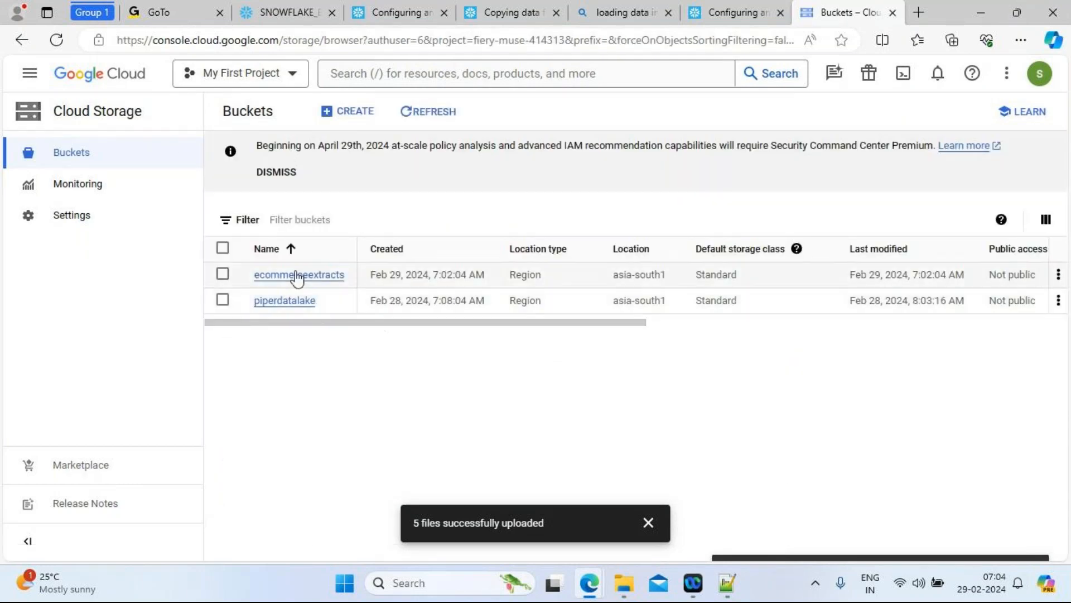
click(295, 276)
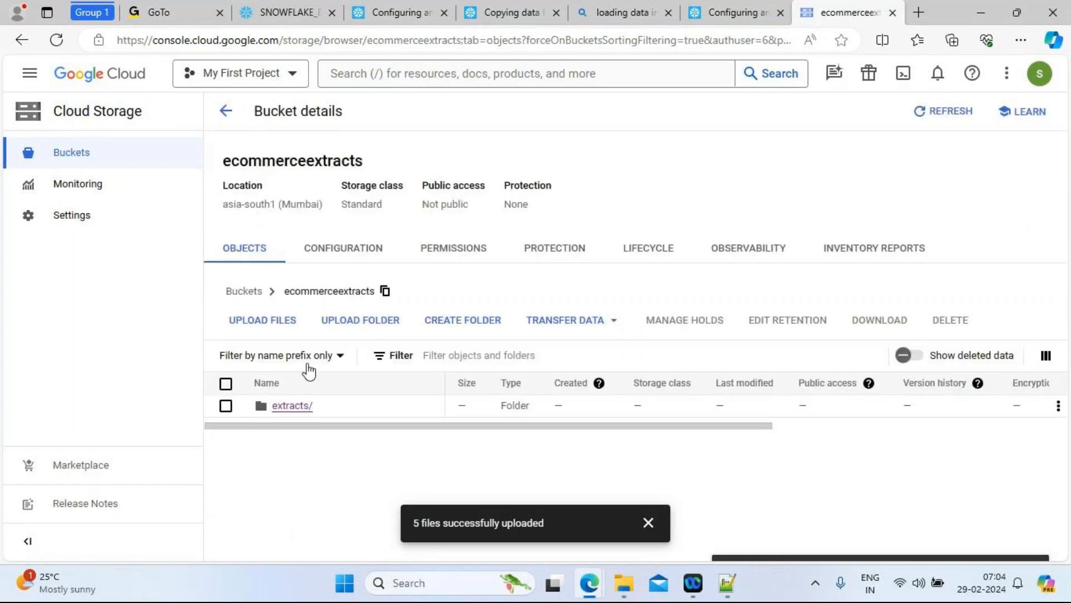
click(289, 406)
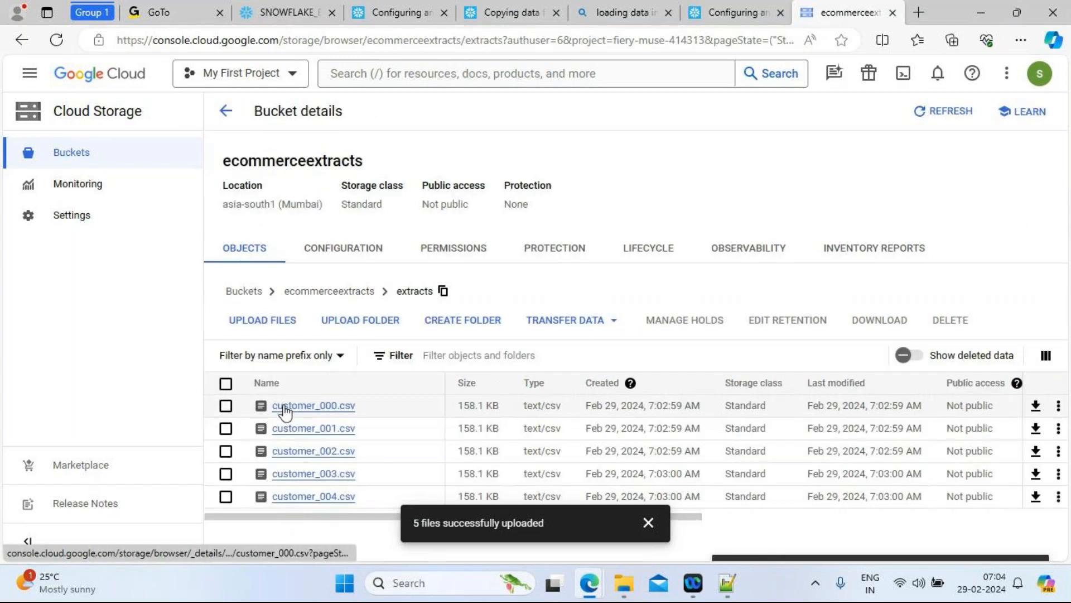
click(342, 251)
click(1068, 426)
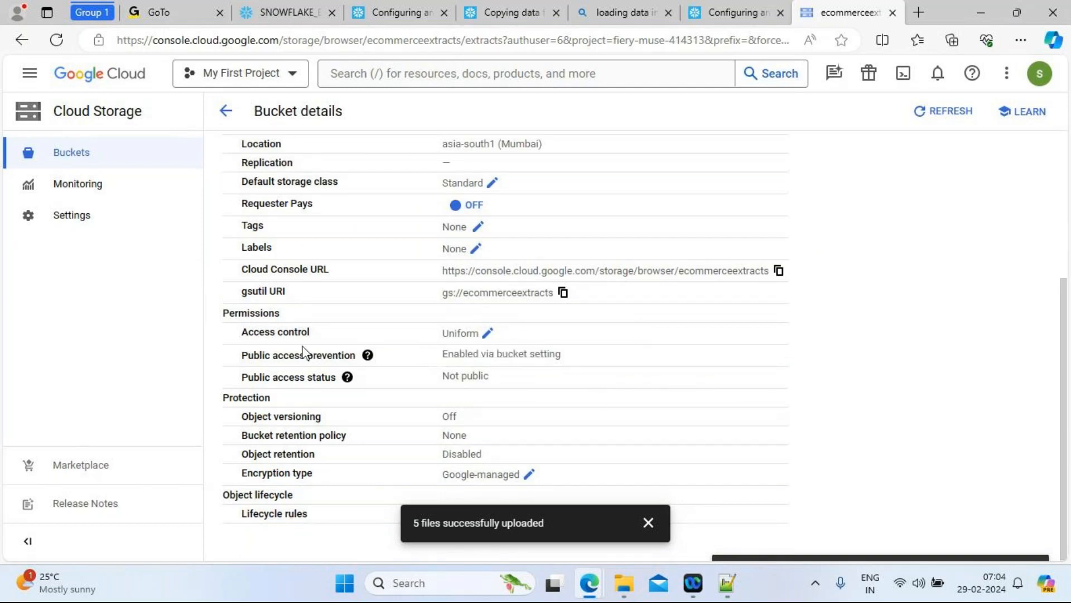
scroll(1036, 268, up, 4)
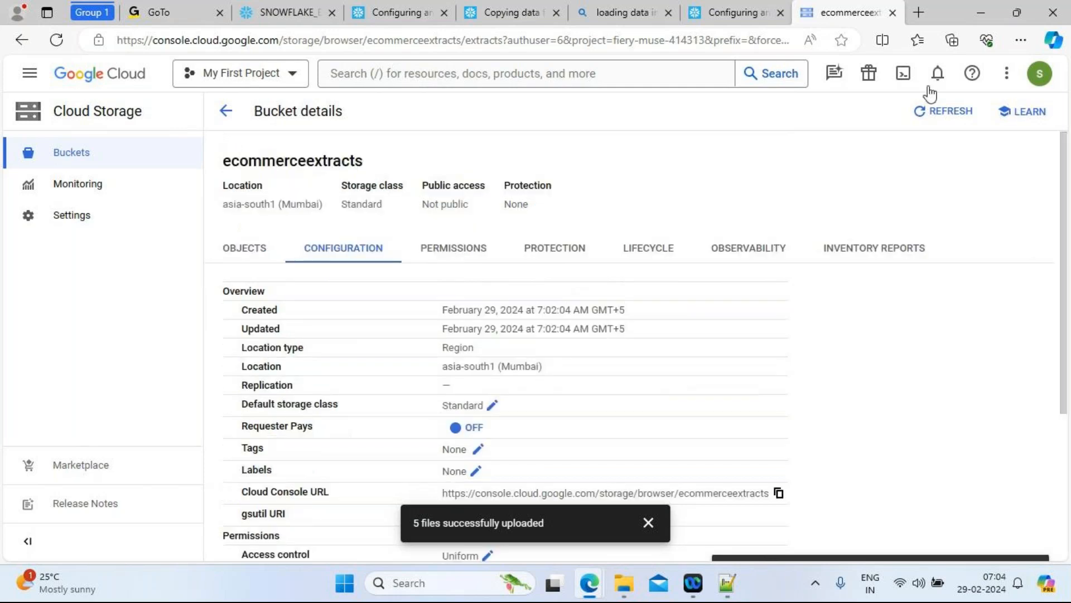
Look through the bucket's permissions, protection and lifecycle settings and return to the file list in extracts.
click(457, 246)
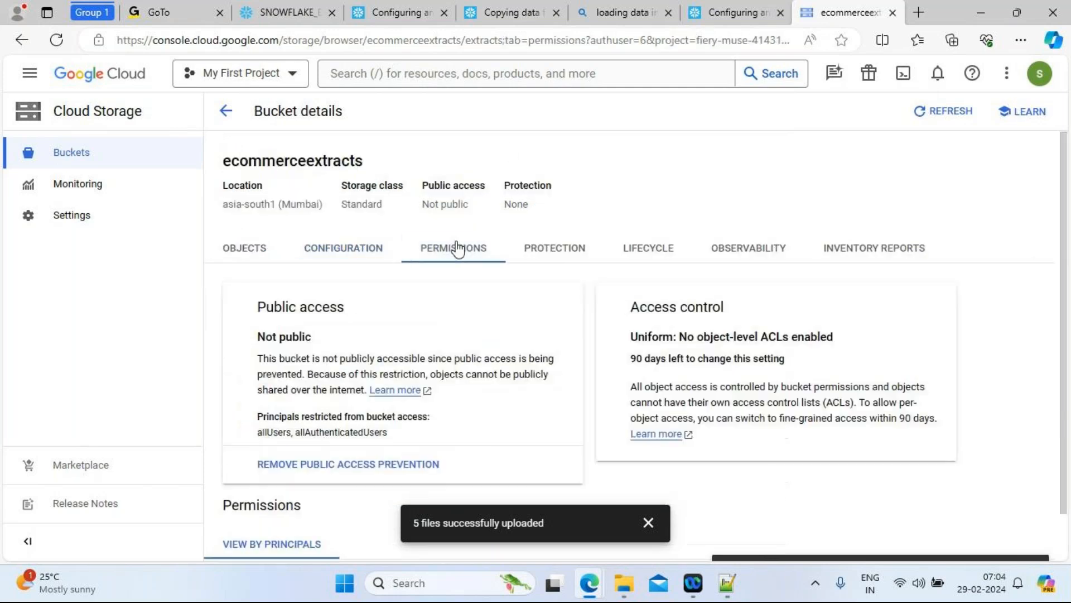
click(554, 247)
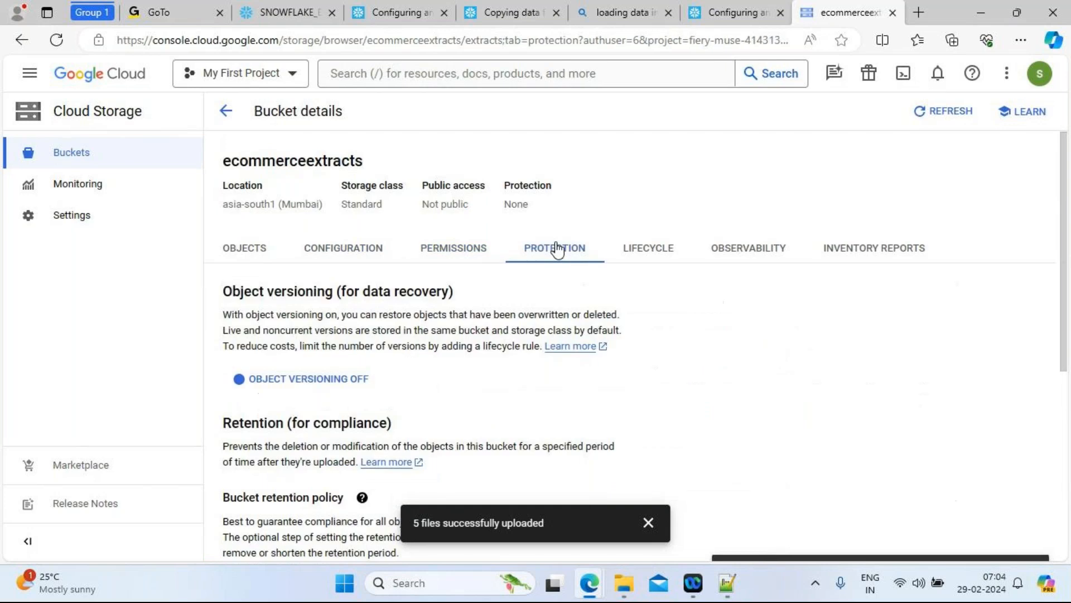
click(650, 250)
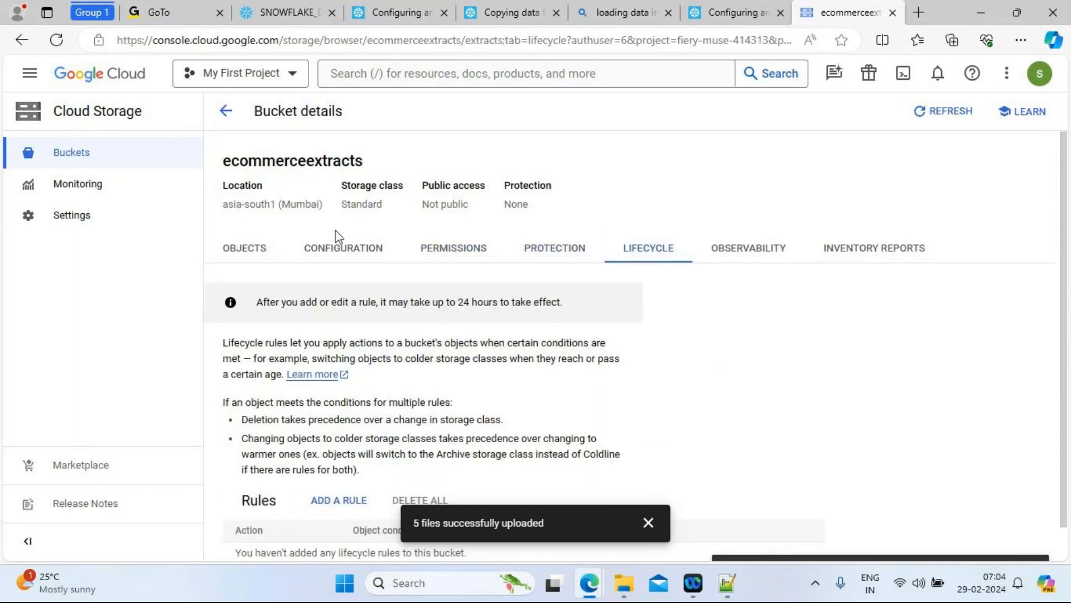
click(337, 251)
click(258, 251)
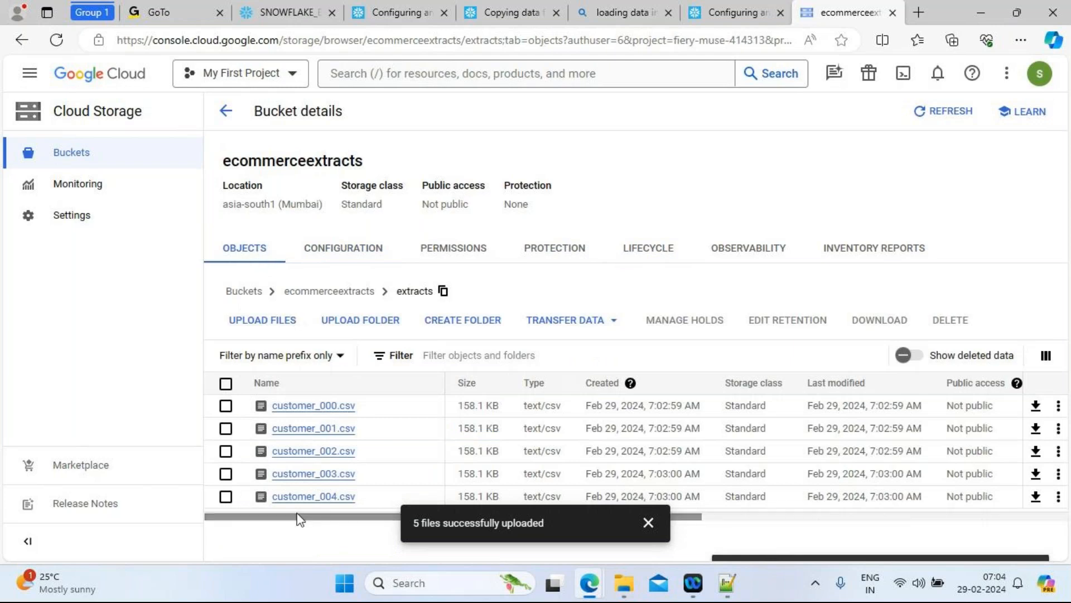
Review the object details of customer_000.csv, including its URLs and protection settings, and return to the extracts folder.
click(226, 406)
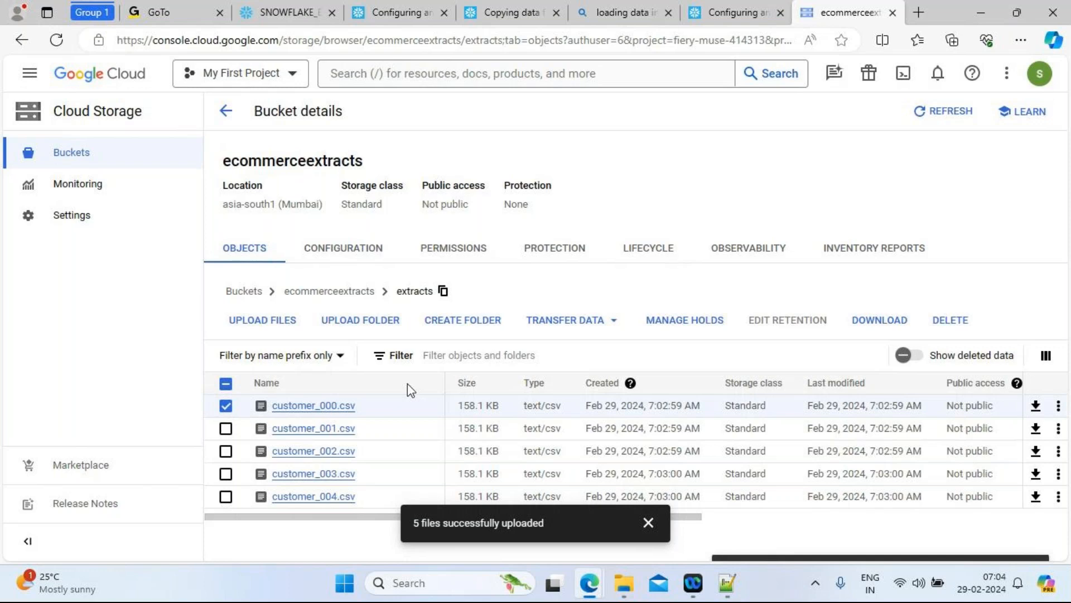
click(318, 407)
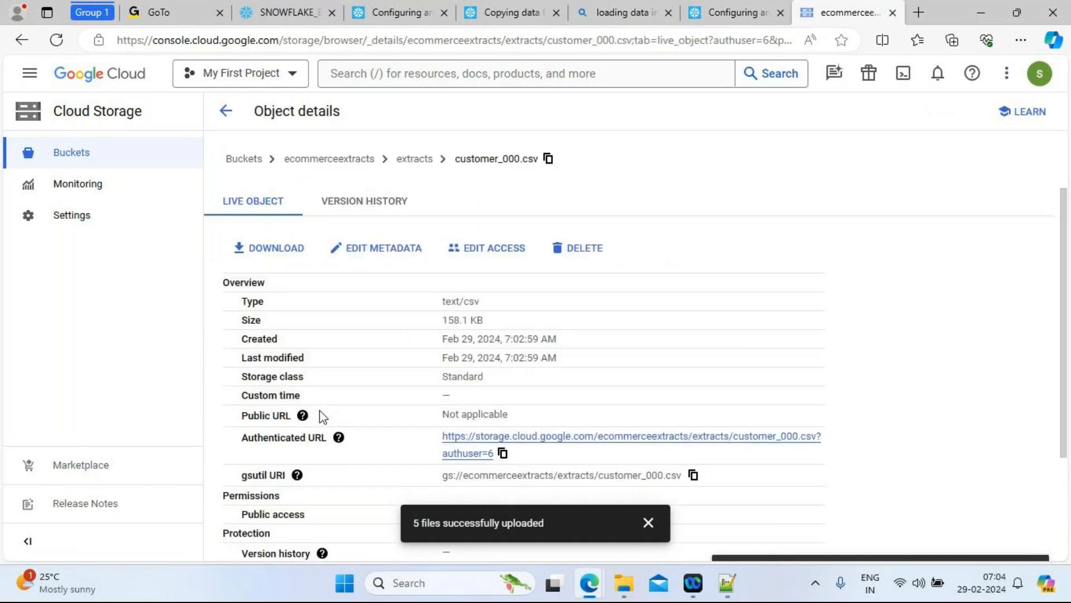
drag(1066, 268, 1069, 358)
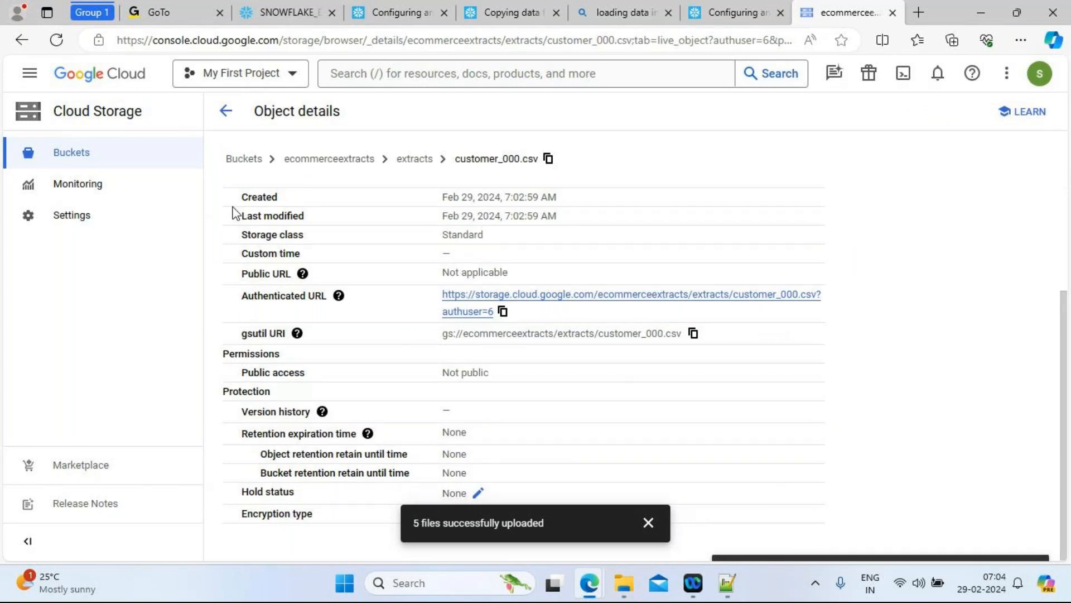
click(22, 40)
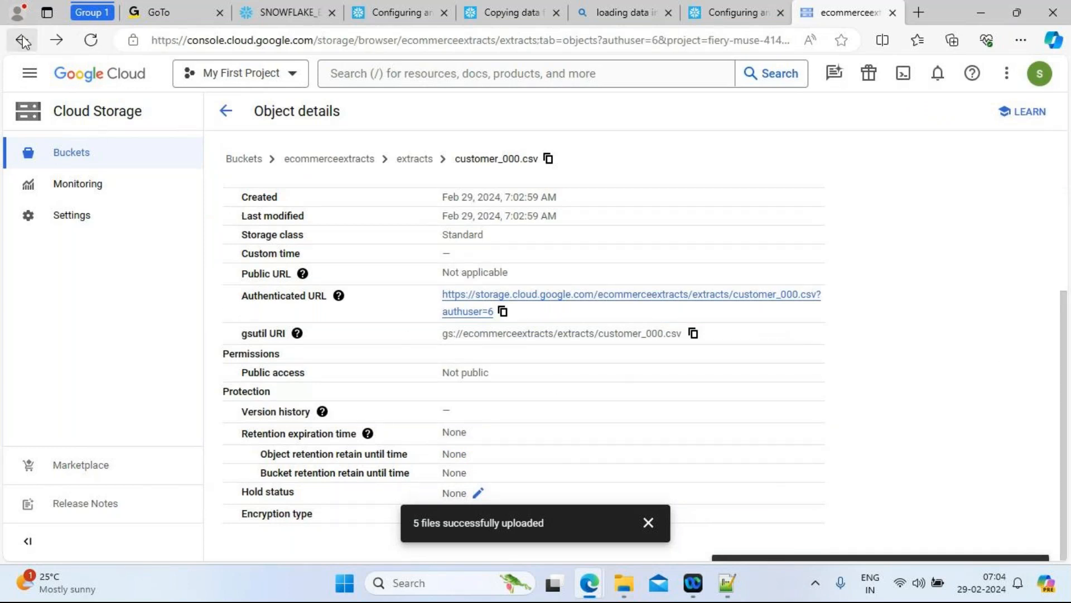
Copy the gsutil URI of customer_000.csv from its object details.
click(225, 408)
click(293, 411)
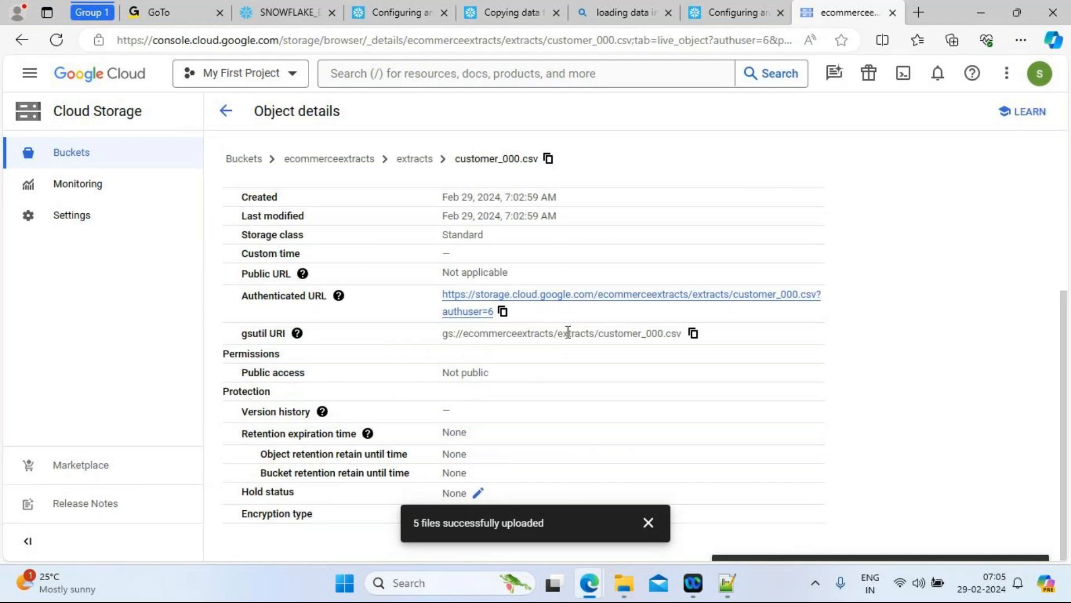
click(694, 334)
Switch to the Notepad++ script and replace the silos5678 path in STORAGE_ALLOWED_LOCATIONS with the copied gsutil URI.
click(723, 590)
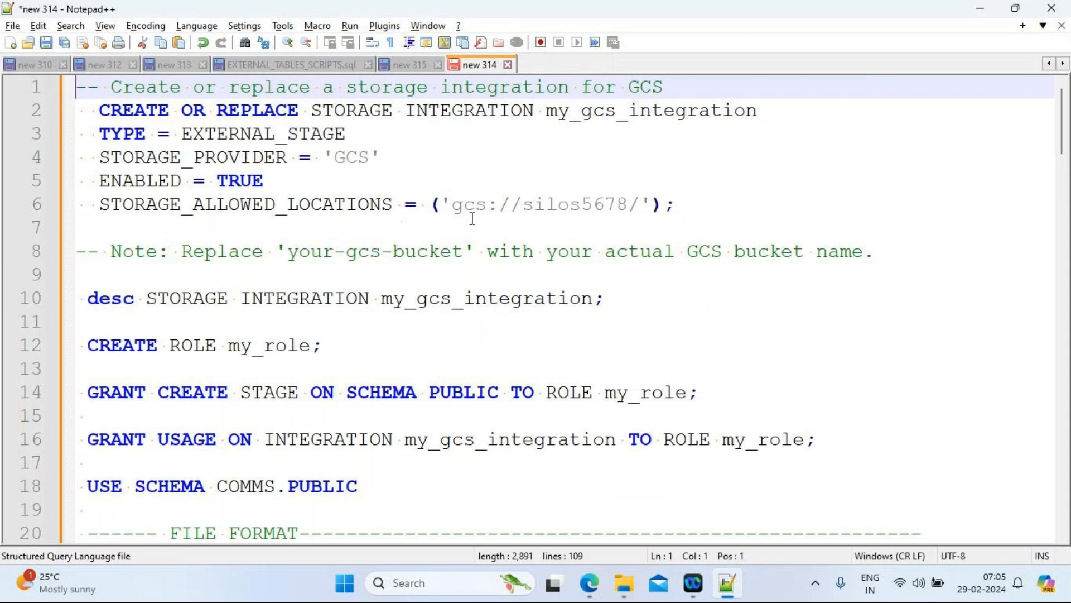
drag(451, 207, 489, 210)
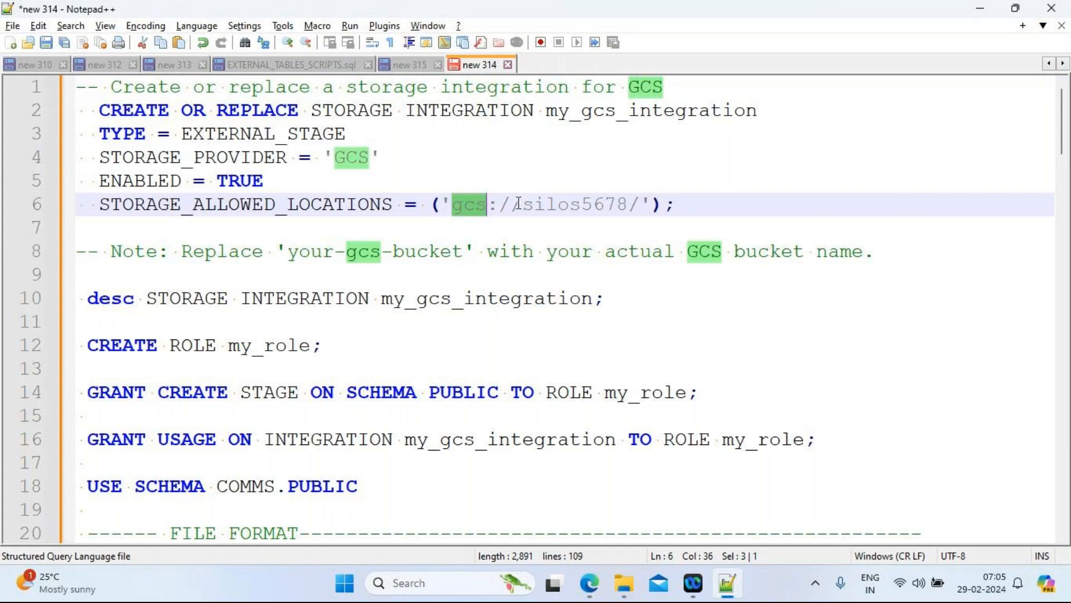
click(557, 207)
drag(452, 207, 640, 208)
key(ctrl+v)
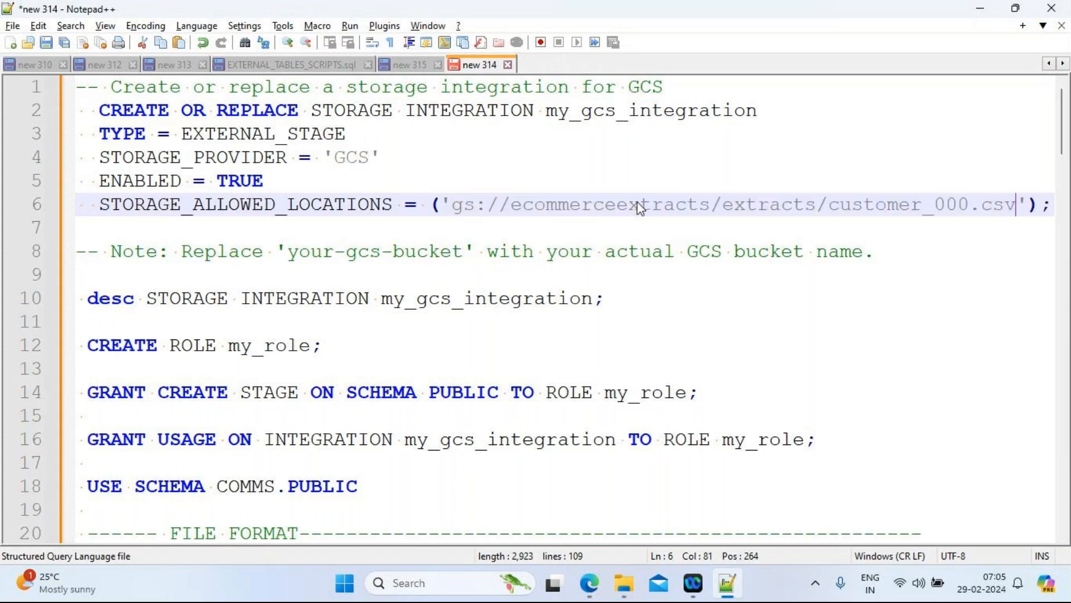
Remove the file name customer_000.csv from the allowed location so the path stops at extracts/.
key(BackSpace)
key(BackSpace)
key(BackSpace)
key(BackSpace)
key(BackSpace)
key(BackSpace)
key(BackSpace)
key(BackSpace)
key(BackSpace)
key(BackSpace)
key(BackSpace)
key(BackSpace)
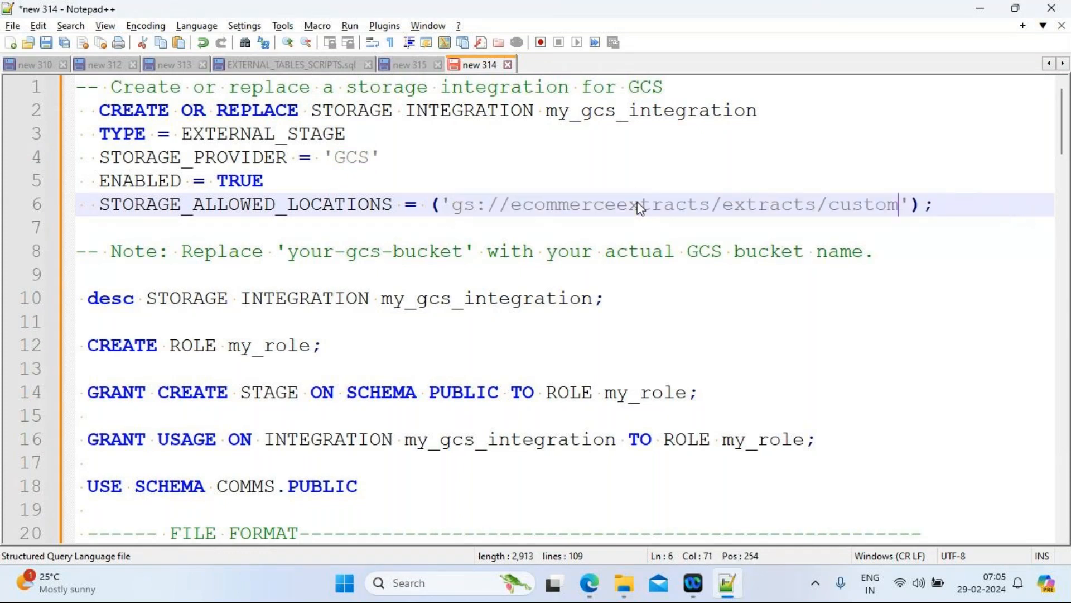
key(BackSpace)
key(BackSpace)
key(BackSpace)
key(BackSpace)
Change the allowed location's prefix to gcs:// so it reads gcs://ecommerceextracts/extracts/.
key(Left)
key(Left)
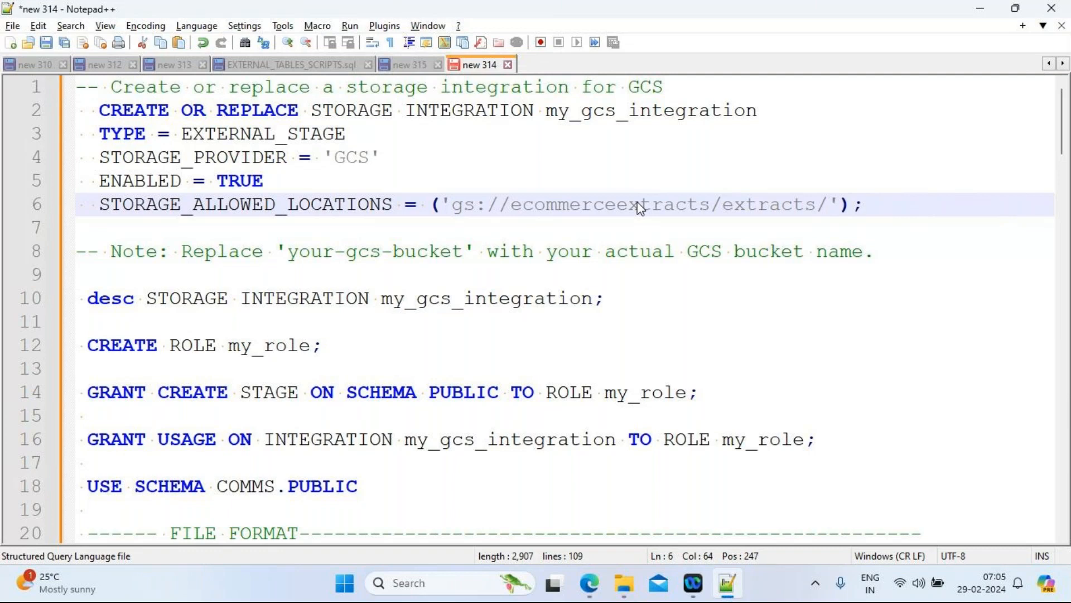
key(Left)
key(Left)
key(Left)
key(Left)
key(Left)
key(Left)
key(Left)
key(Left)
key(Left)
key(Left)
key(Left)
key(Left)
key(Left)
key(Left)
key(Left)
key(Left)
key(Left)
key(Left)
key(Left)
key(Left)
text(c)
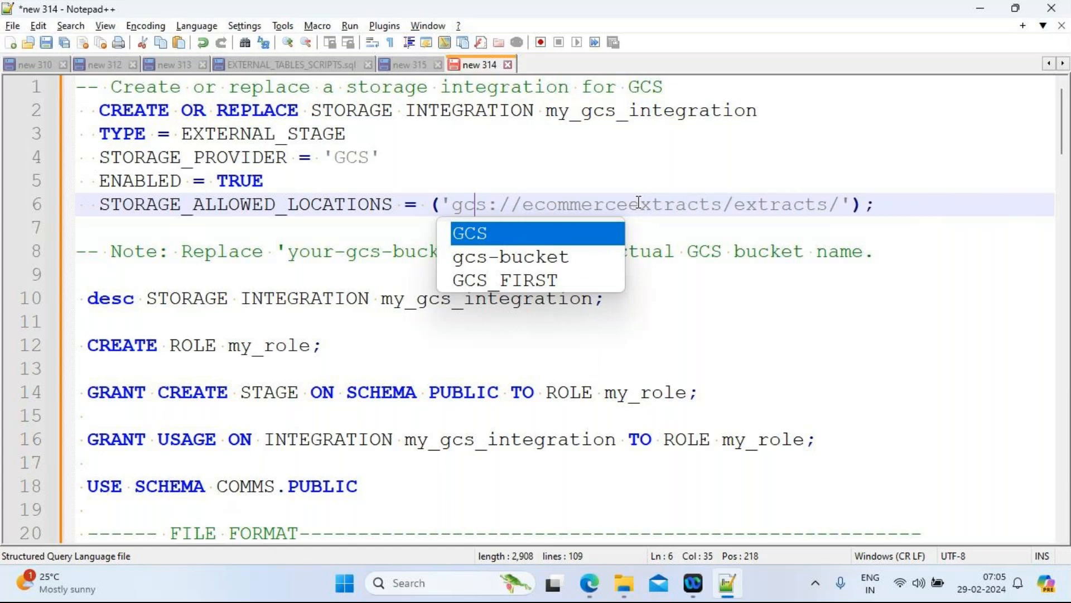
click(642, 165)
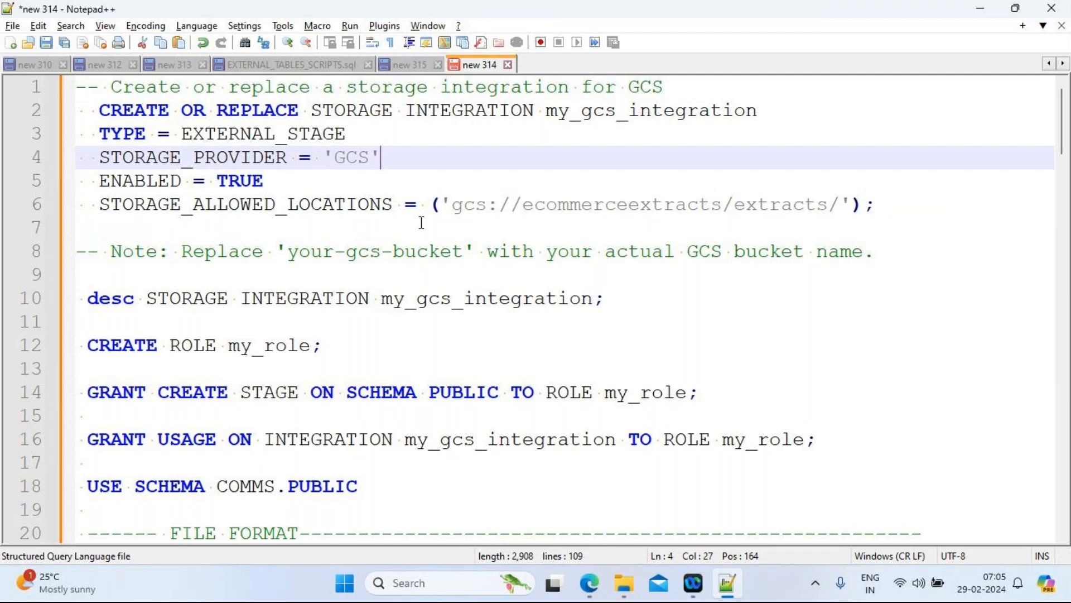
Copy the CREATE OR REPLACE STORAGE INTEGRATION my_gcs_integration statement into the Snowflake bulk loading worksheet and run it.
drag(902, 210, 79, 112)
key(ctrl+c)
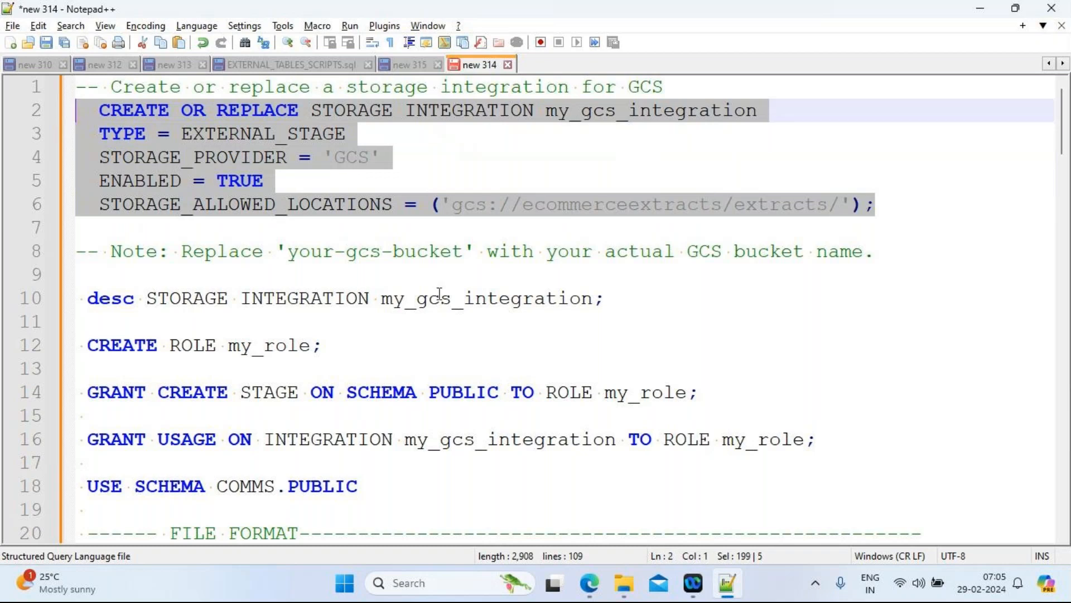
mouse_move(590, 582)
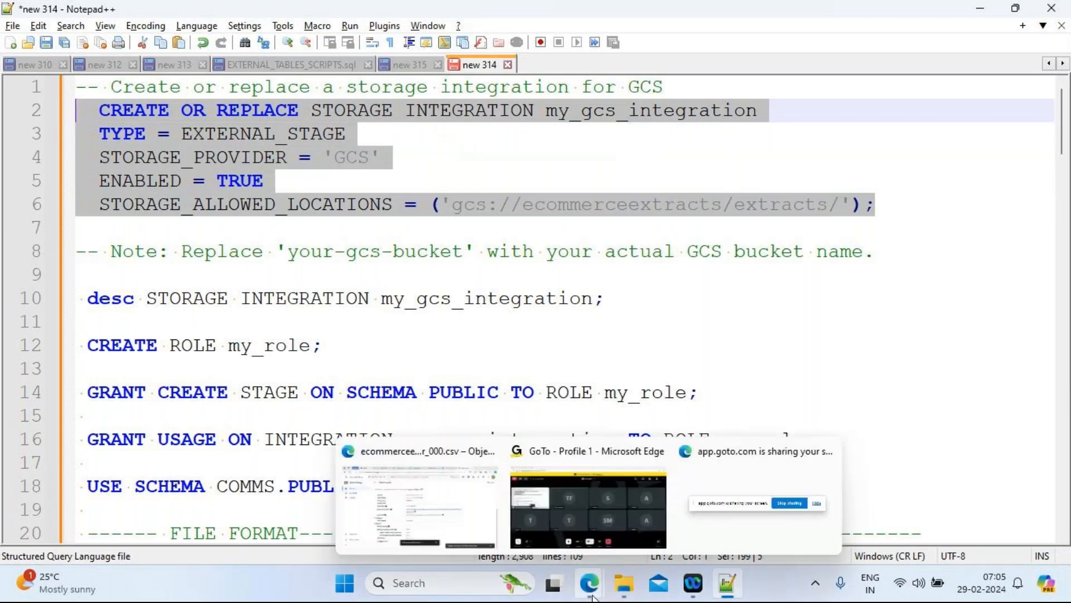
click(418, 496)
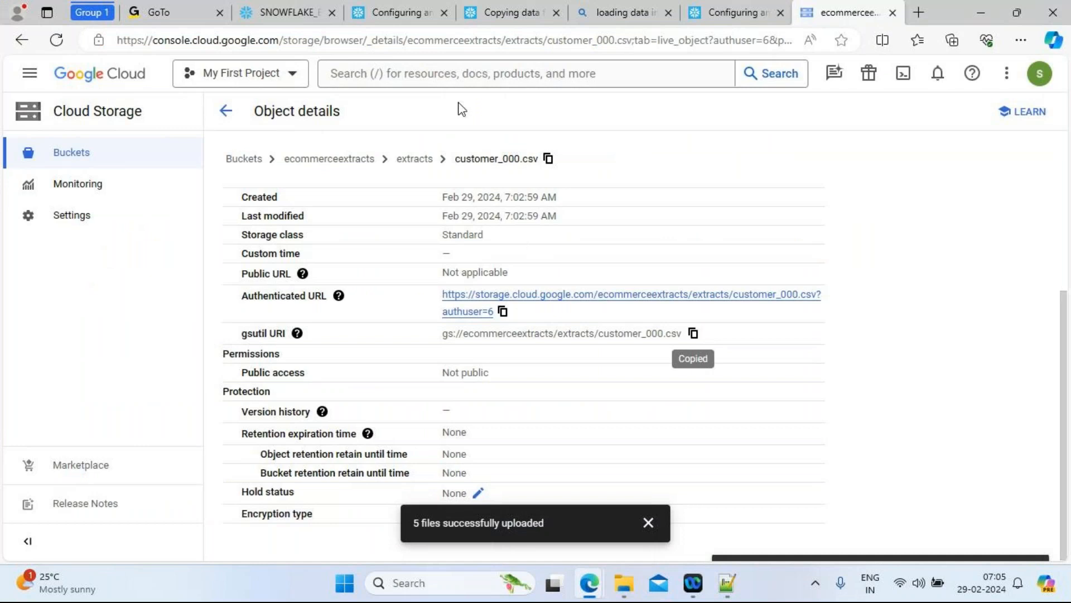
click(272, 5)
drag(819, 14, 424, 6)
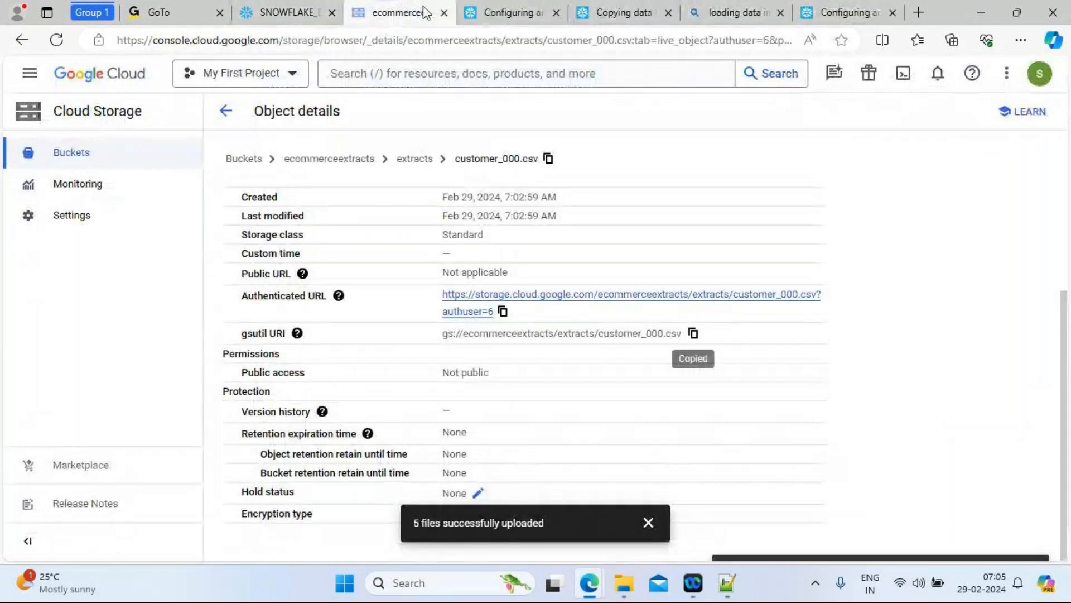
click(295, 12)
click(361, 292)
key(ctrl+v)
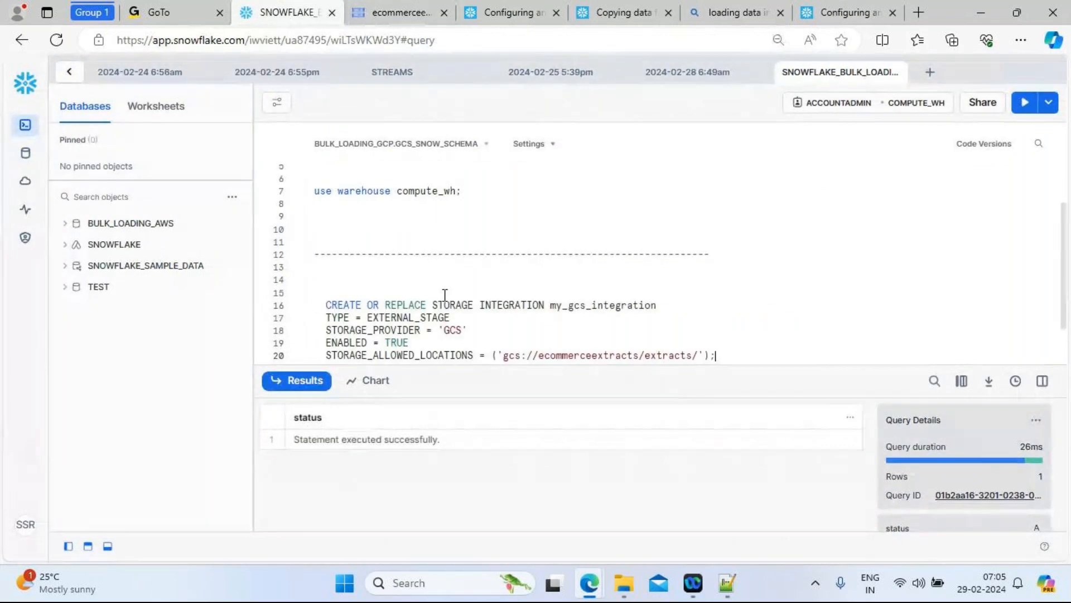
drag(736, 355, 317, 298)
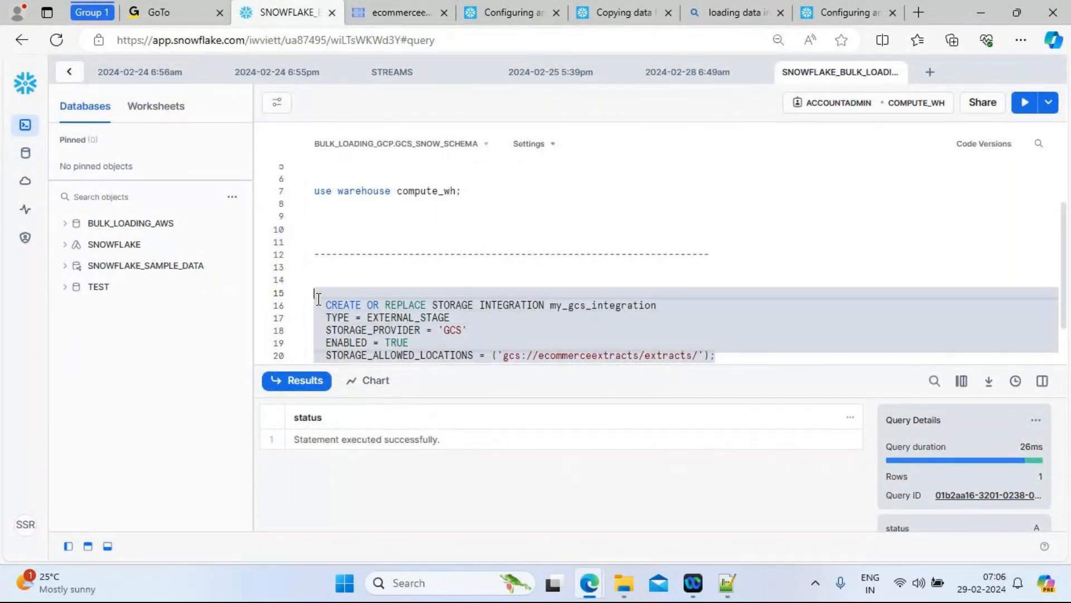
click(1025, 105)
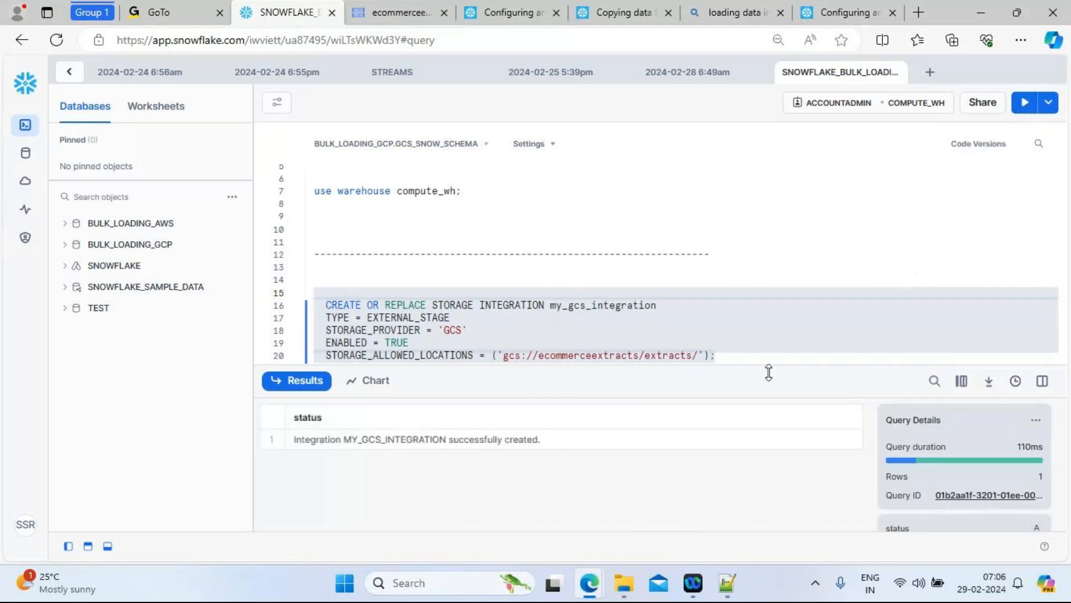
Write the statement "describe STORAGE INTEGRATION my_gcs_integration;" a few lines below the create statement.
click(729, 358)
key(Return)
key(Return)
key(Return)
key(Return)
key(Return)
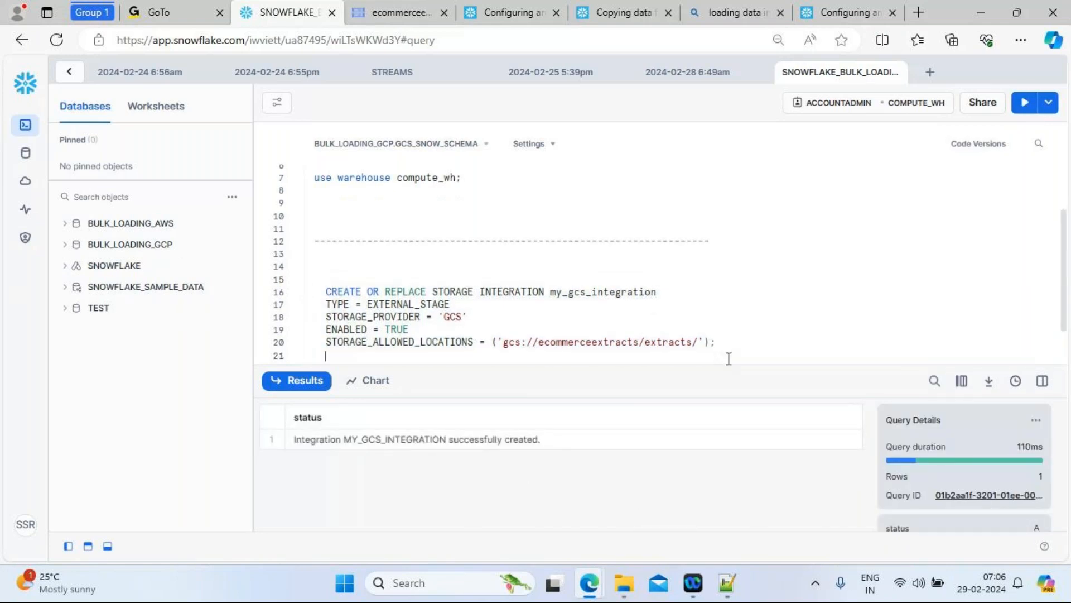
key(Up)
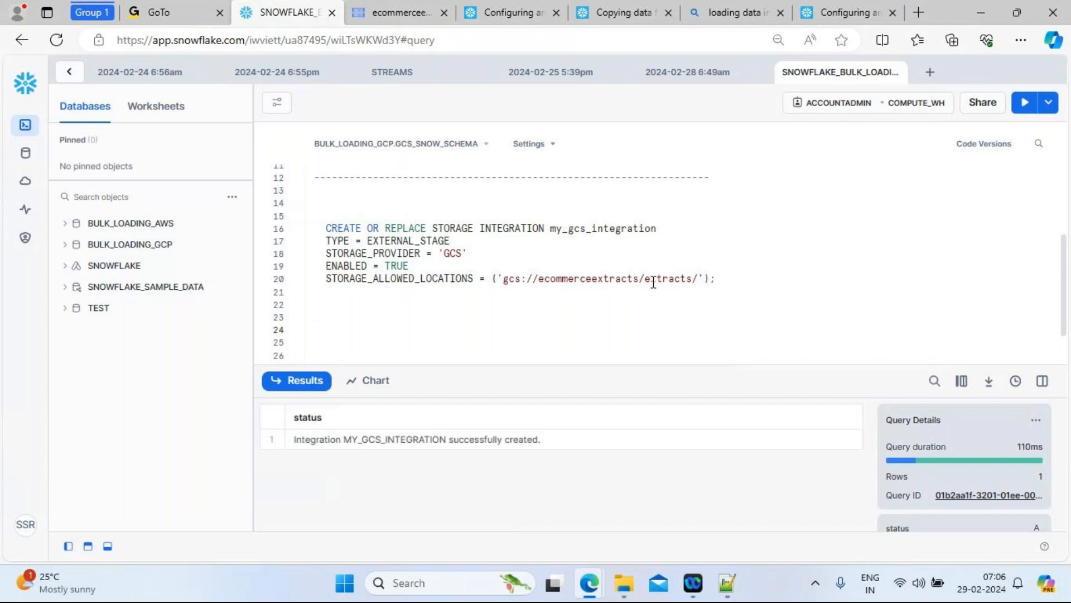
text(describe)
drag(433, 229, 664, 225)
key(ctrl+c)
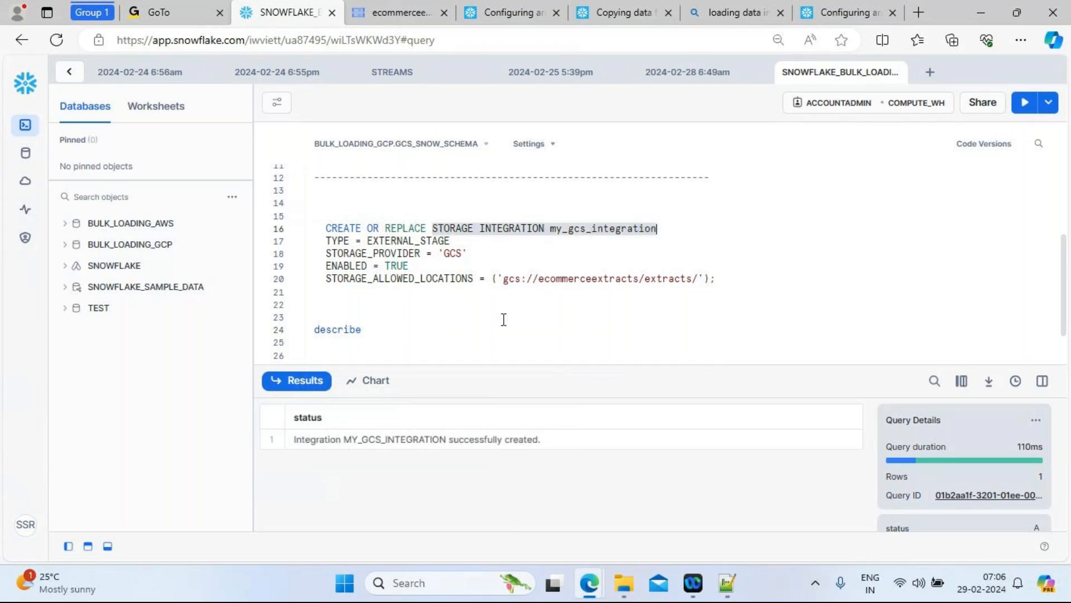
click(383, 332)
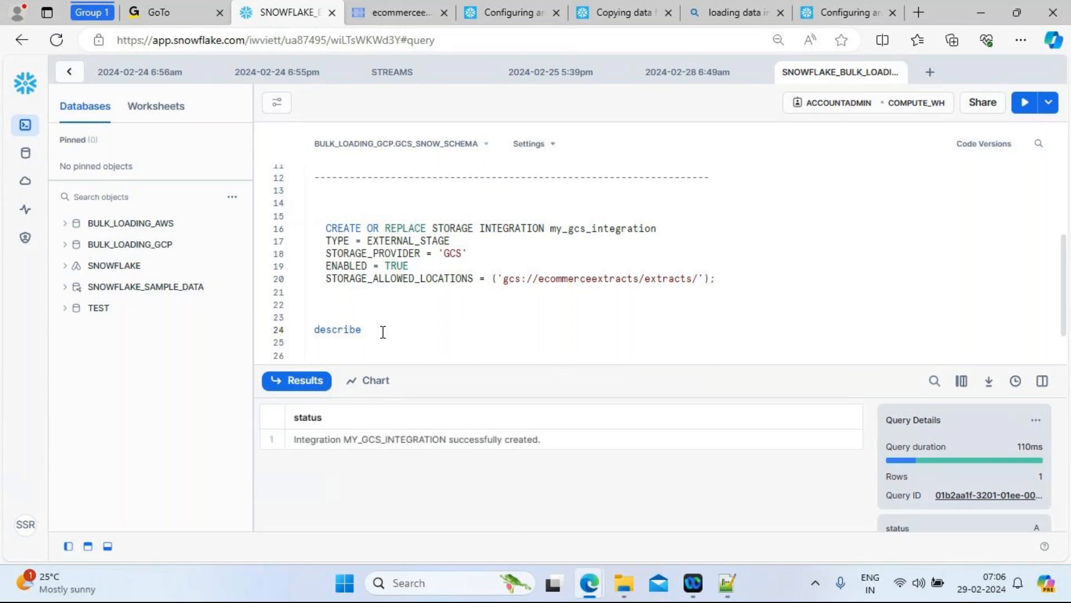
key(ctrl+v)
text(;)
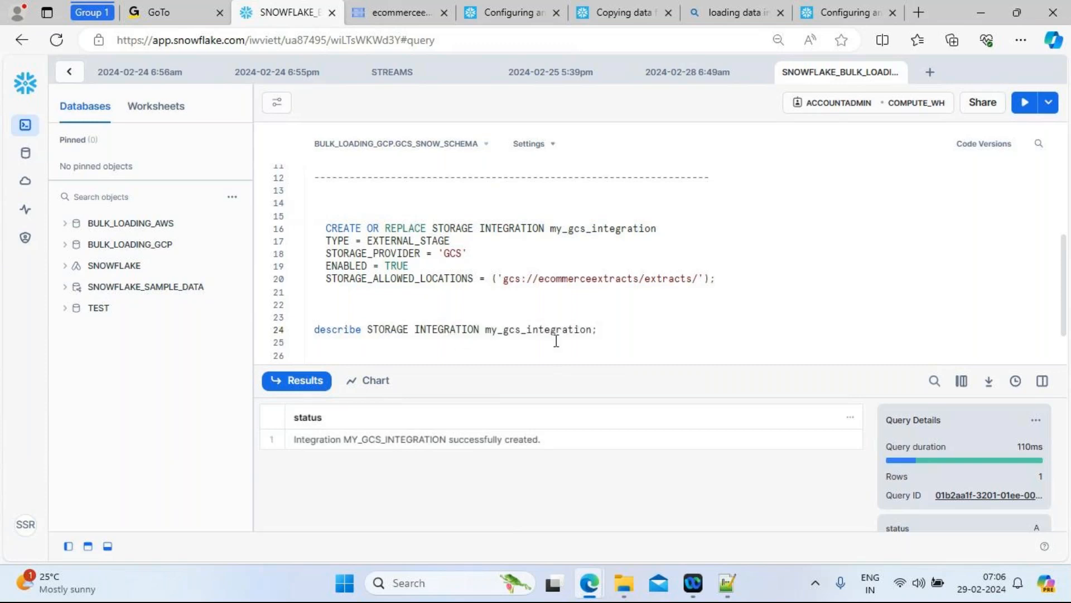
Run only the describe statement for my_gcs_integration.
double_click(505, 330)
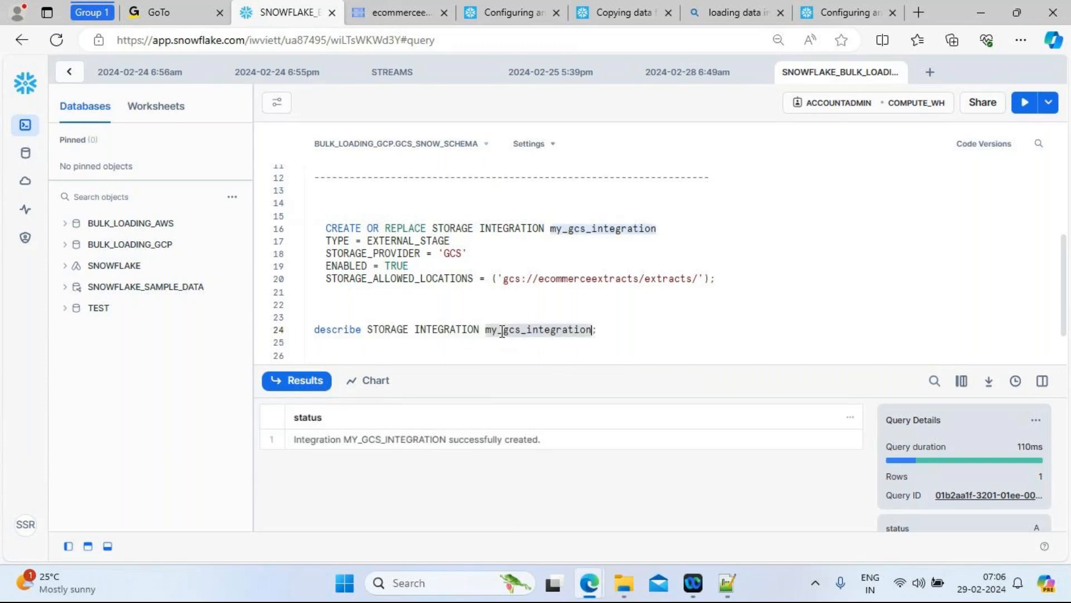
click(610, 329)
shift+click(332, 322)
drag(332, 322, 298, 331)
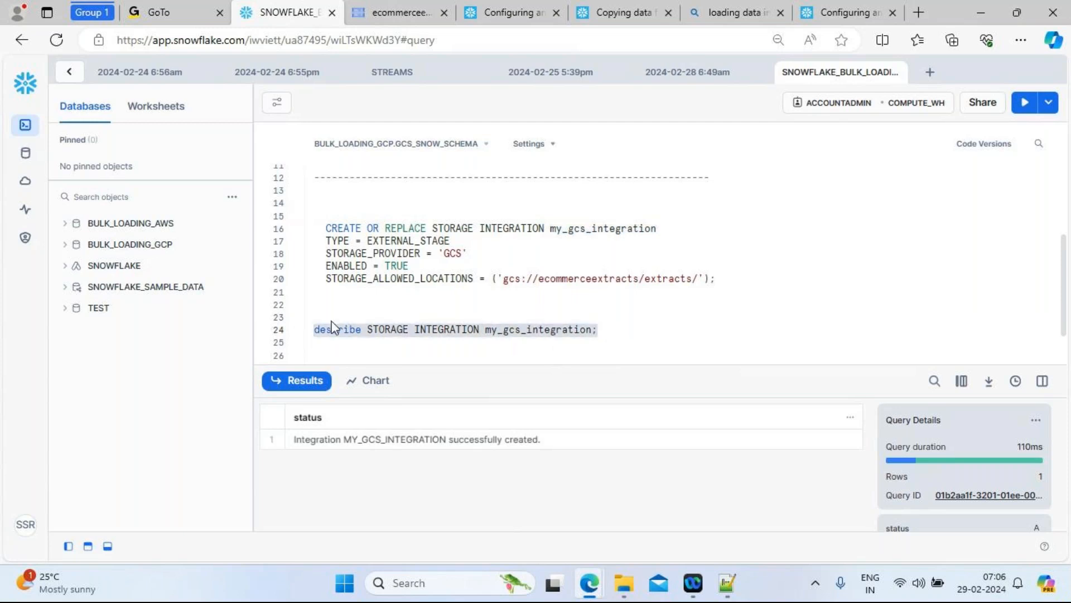
click(1024, 110)
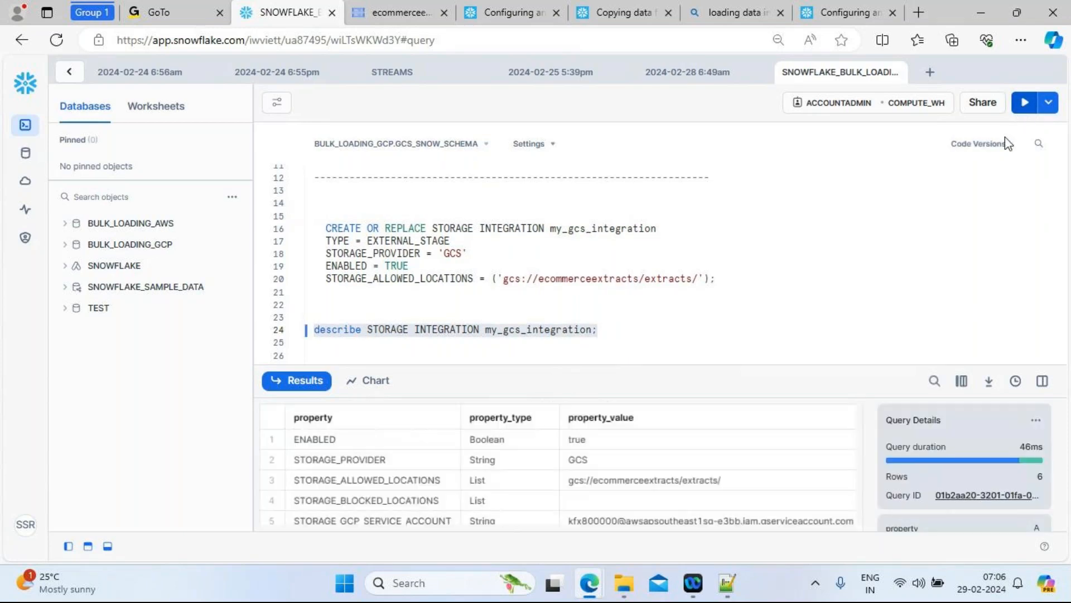
Enlarge the query results and examine the integration's STORAGE_GCP_SERVICE_ACCOUNT property and its value.
drag(593, 366, 580, 243)
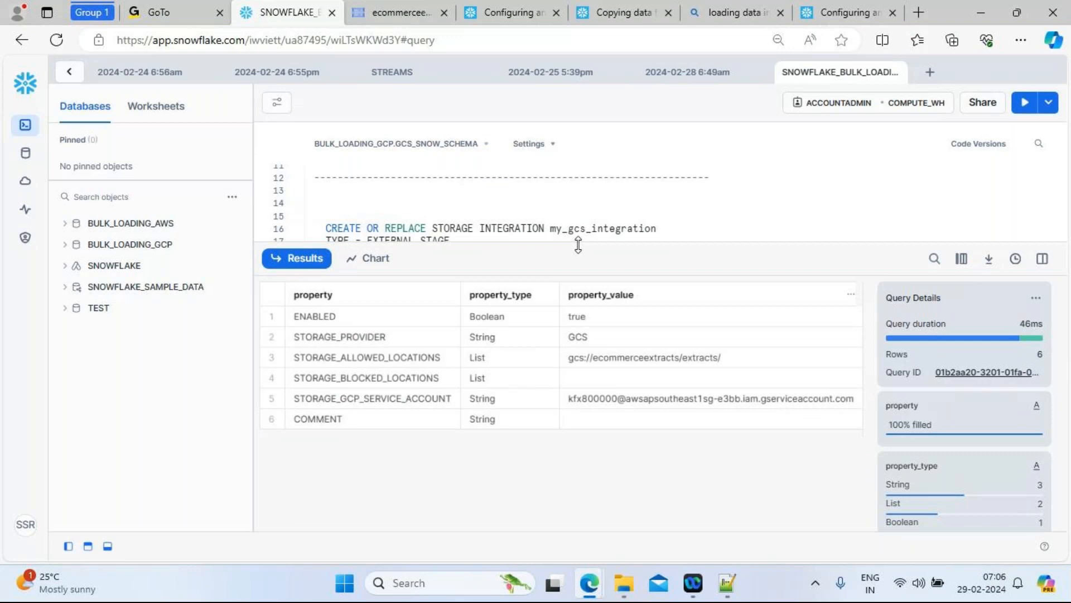
click(356, 403)
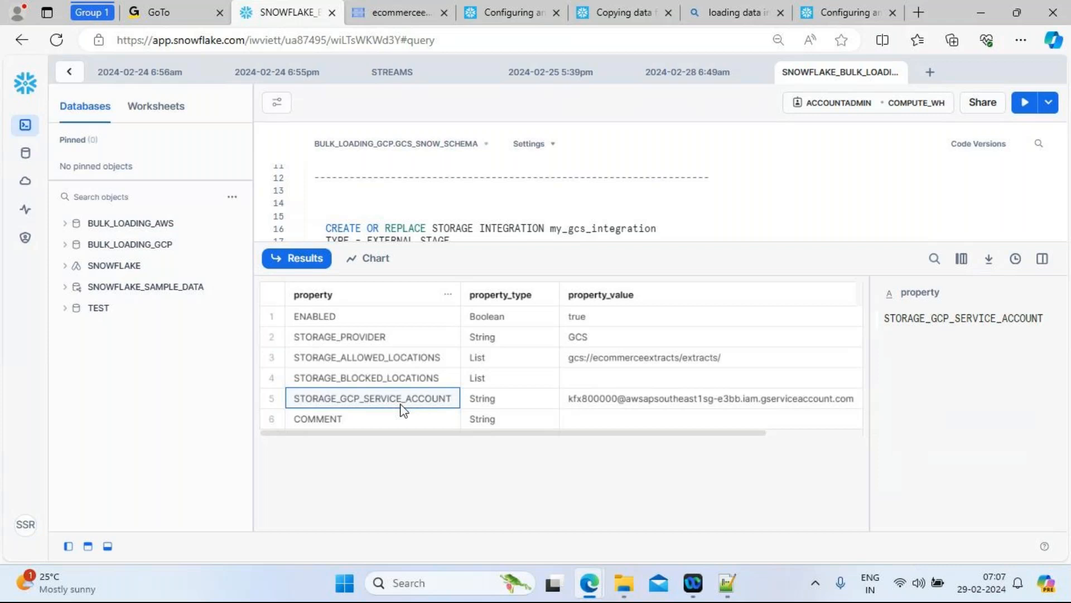
click(651, 403)
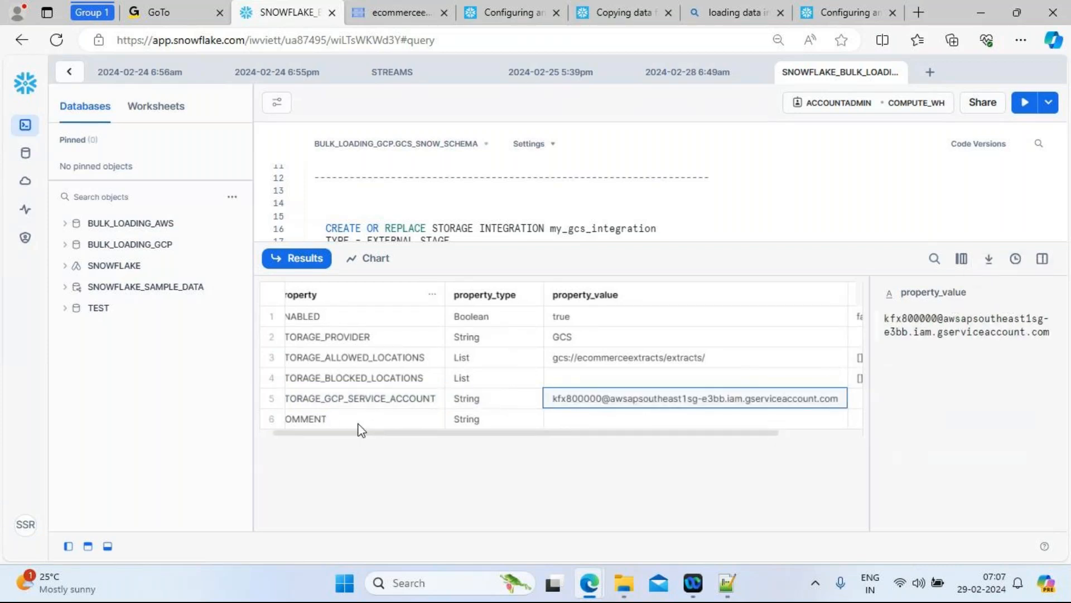
drag(357, 434, 334, 437)
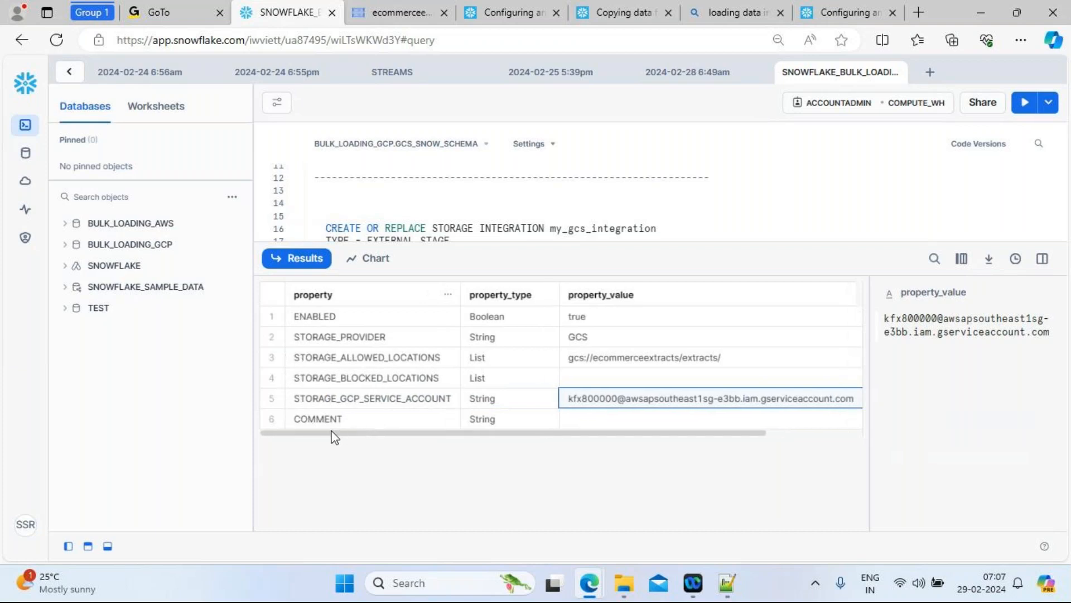
click(375, 395)
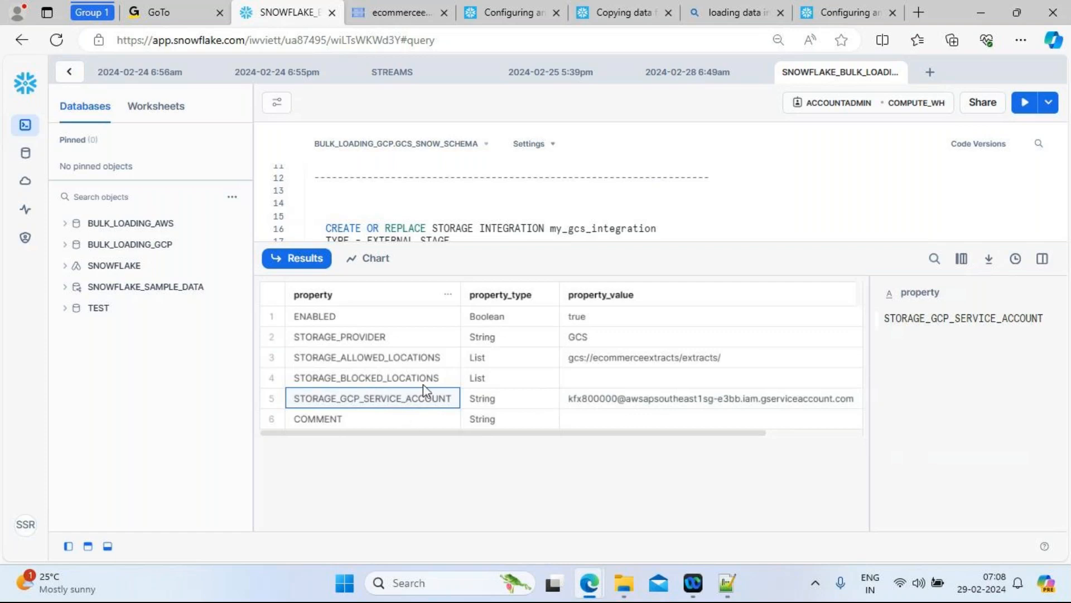
Restore the larger code area and copy the STORAGE_GCP_SERVICE_ACCOUNT property value from the describe results.
drag(481, 243, 500, 366)
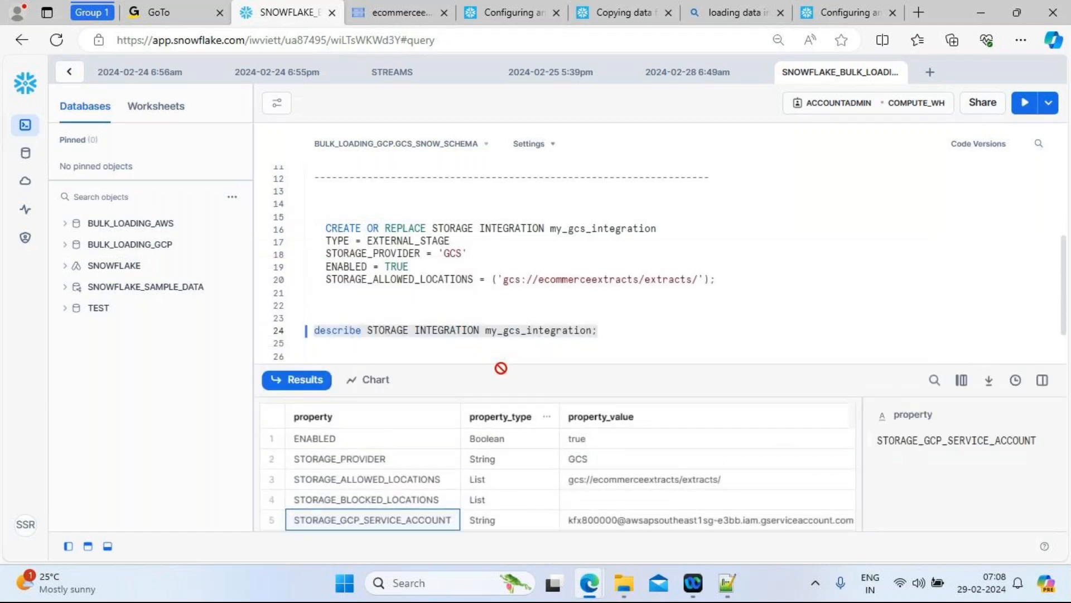
click(647, 520)
click(1007, 417)
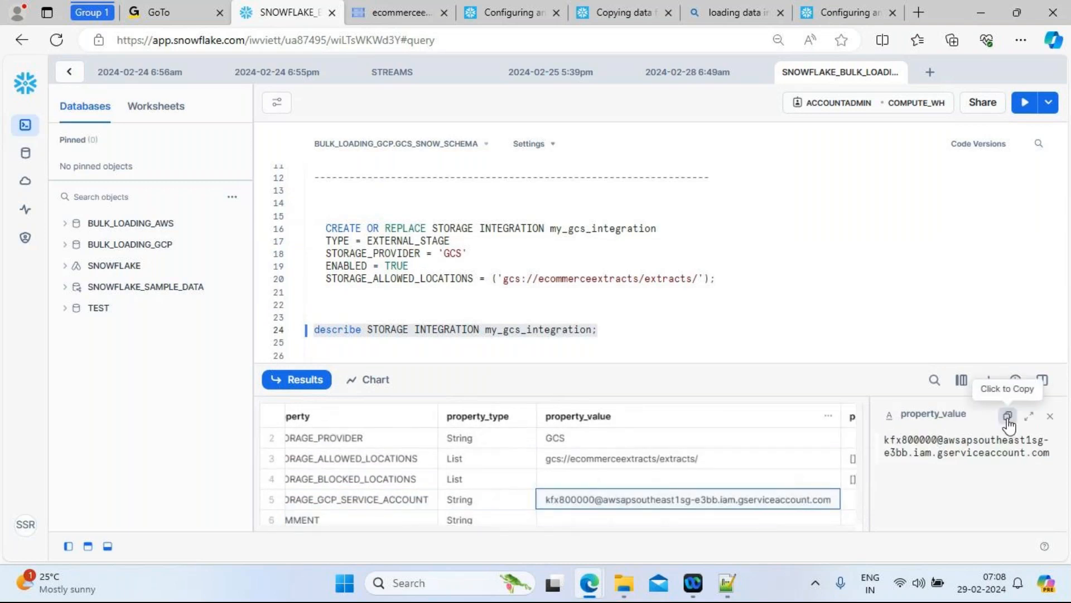
Return to the Google Cloud console and open the IAM & Admin page in a separate browser tab.
click(391, 16)
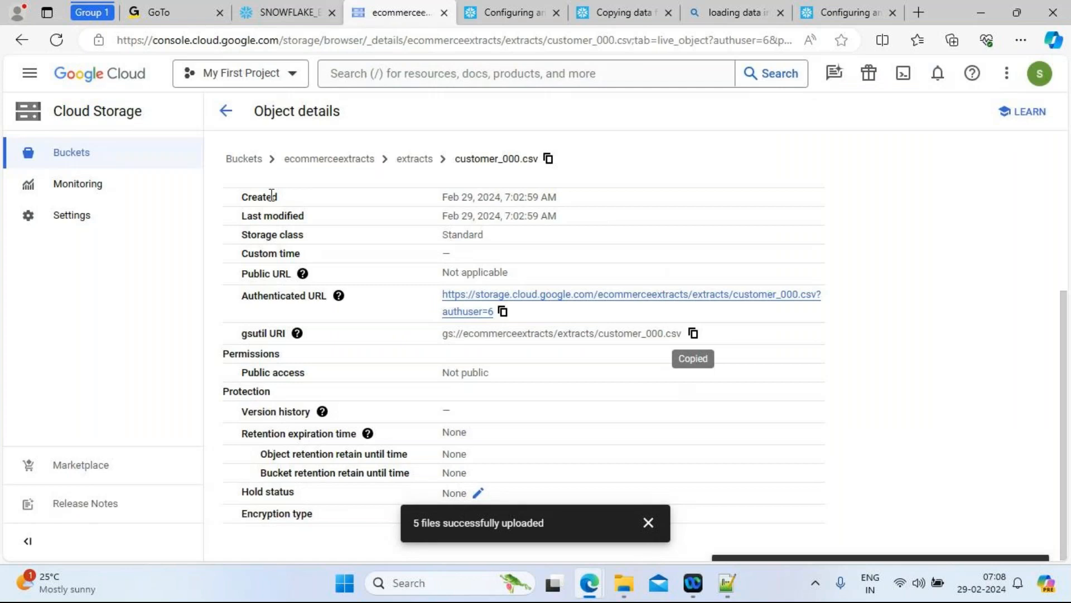
click(225, 113)
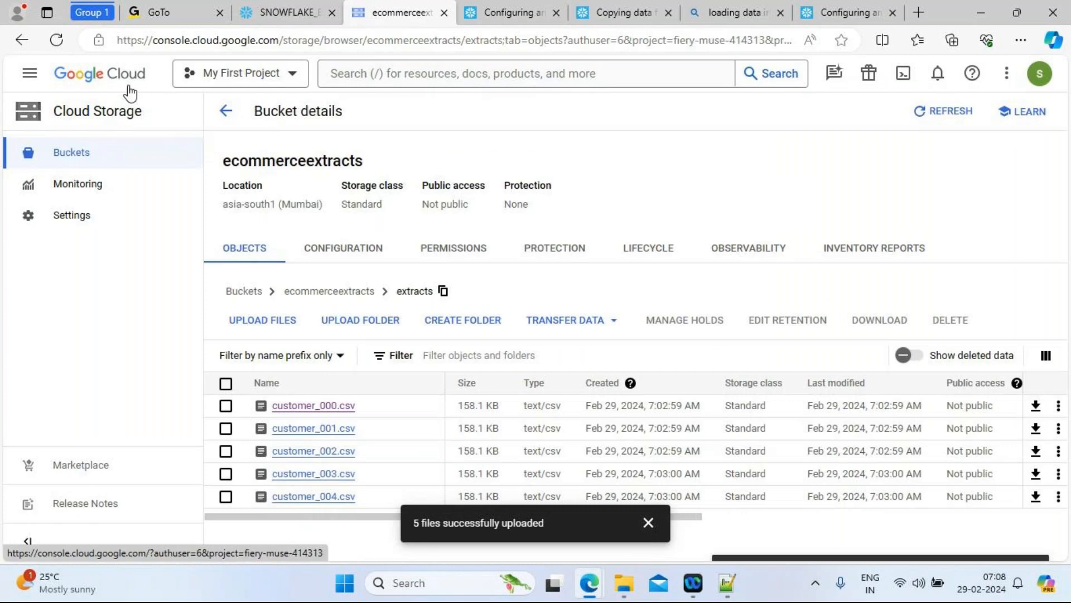
click(31, 75)
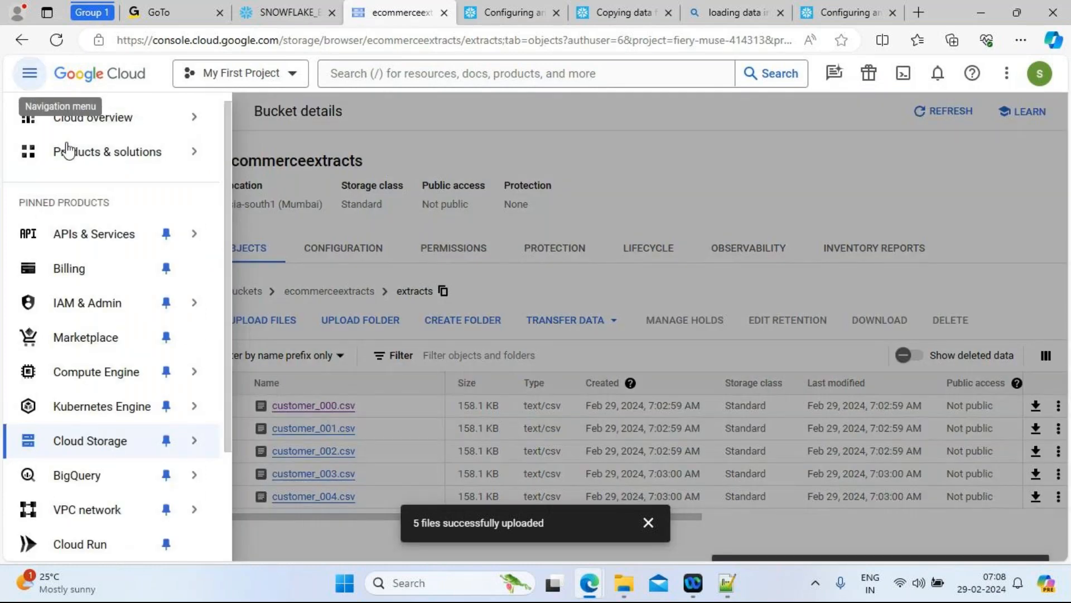
right_click(99, 313)
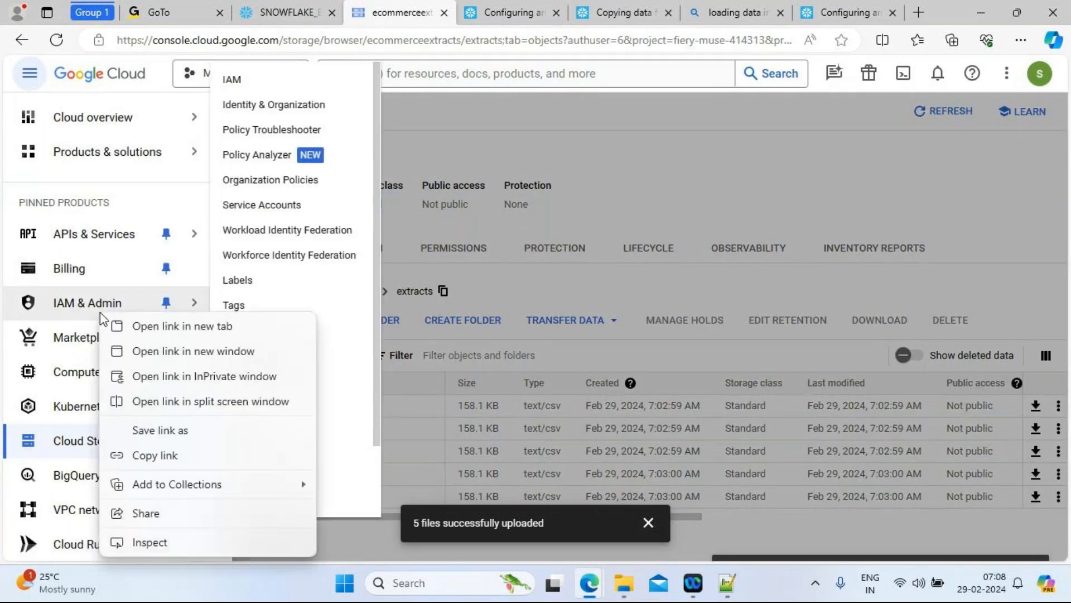
click(154, 329)
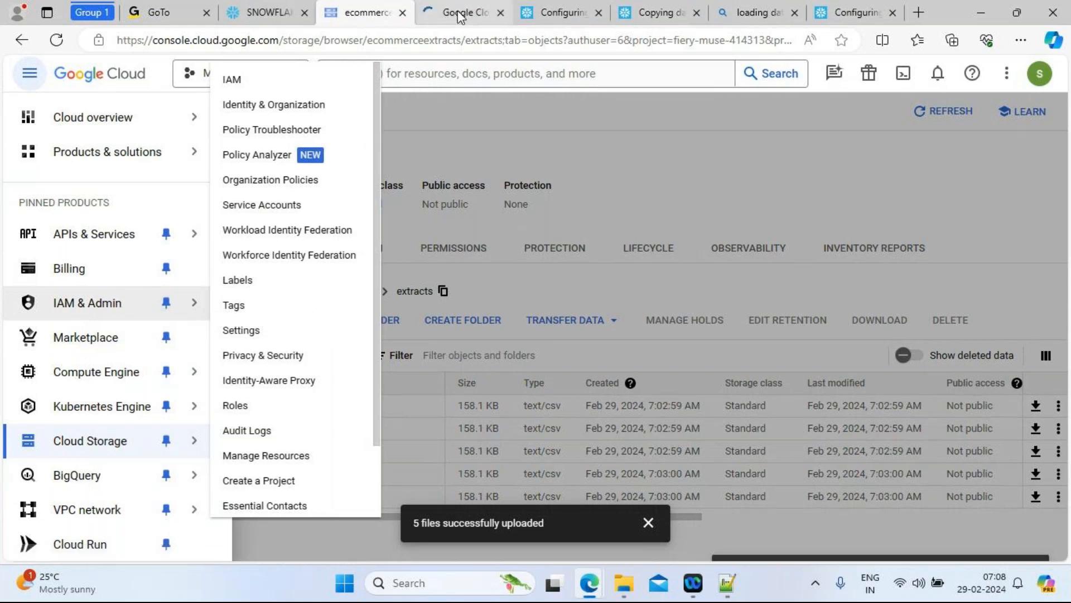
click(463, 12)
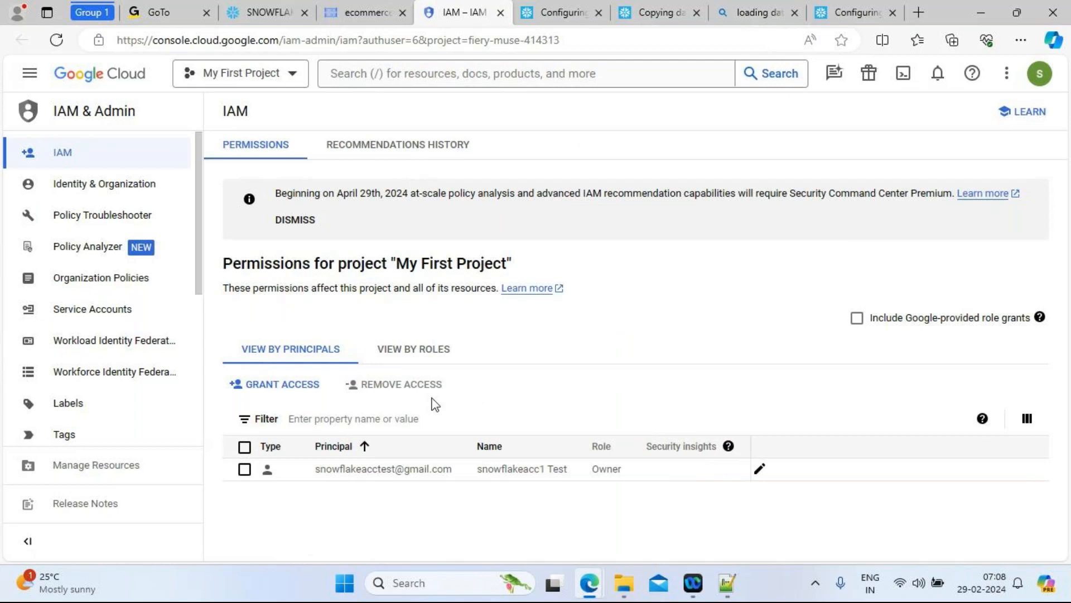
Look over the project's grant access form and its service accounts page without granting anything.
click(280, 392)
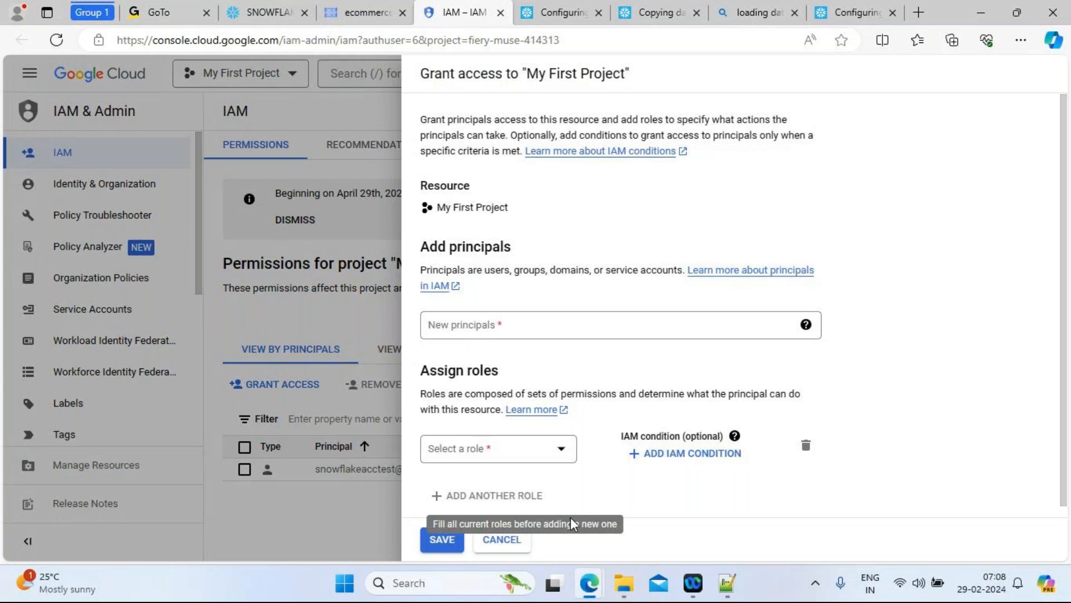
click(501, 540)
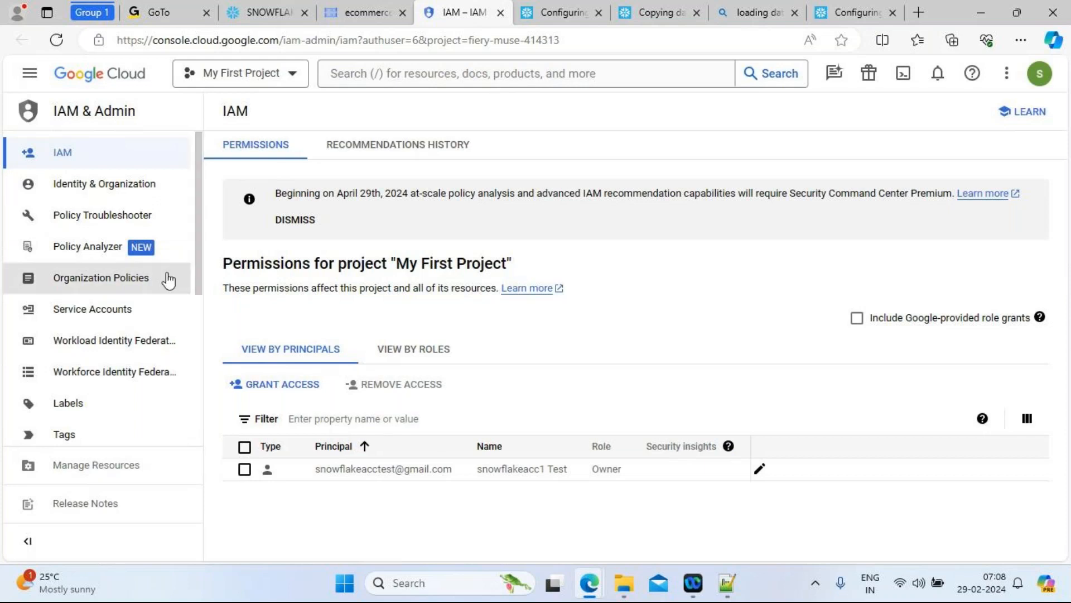
click(123, 320)
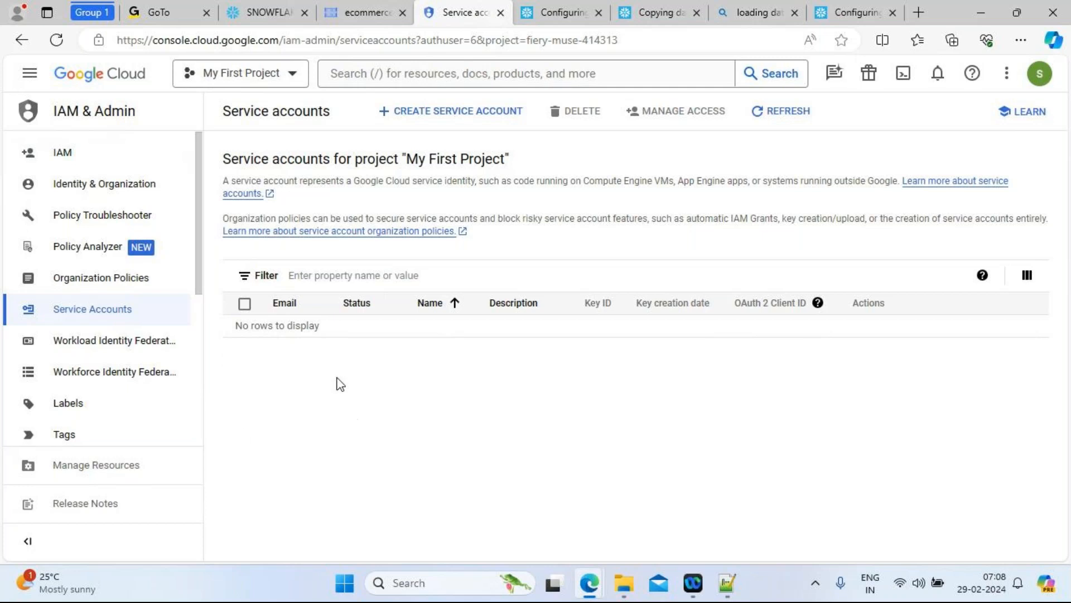
click(81, 154)
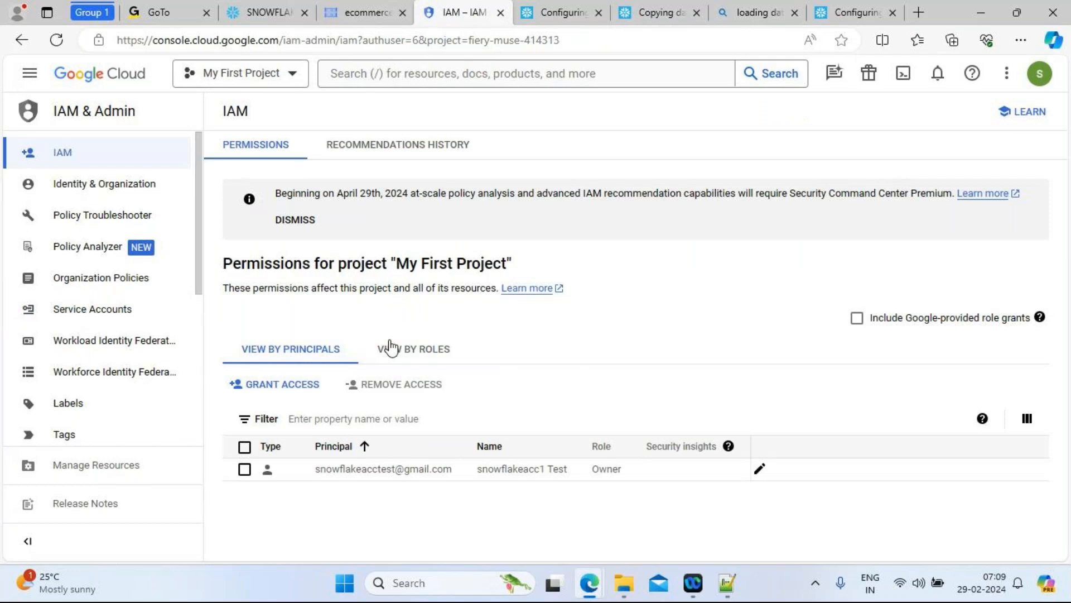
click(280, 387)
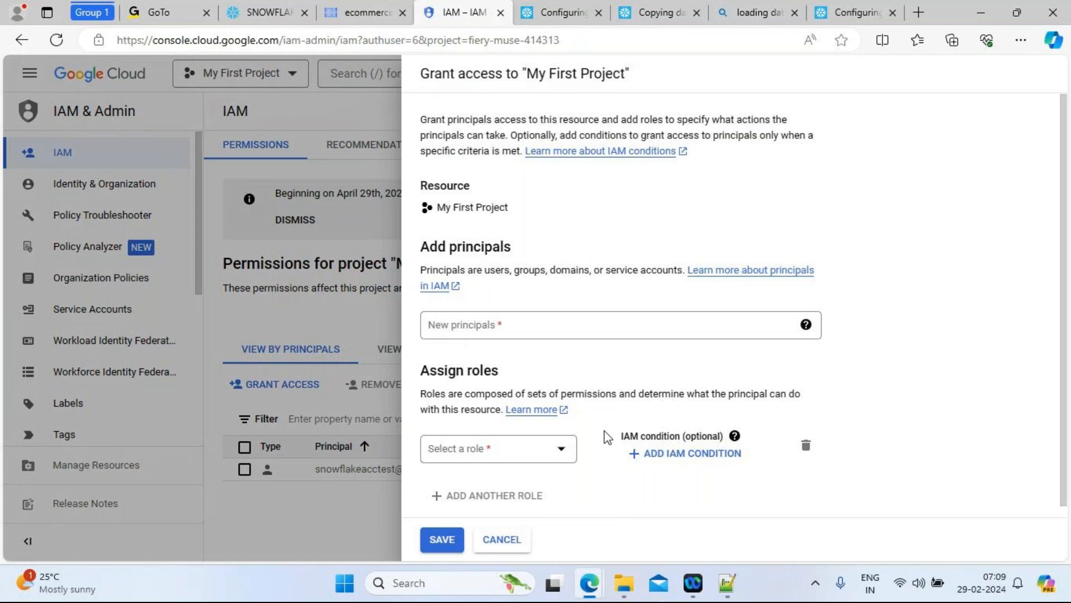
click(499, 540)
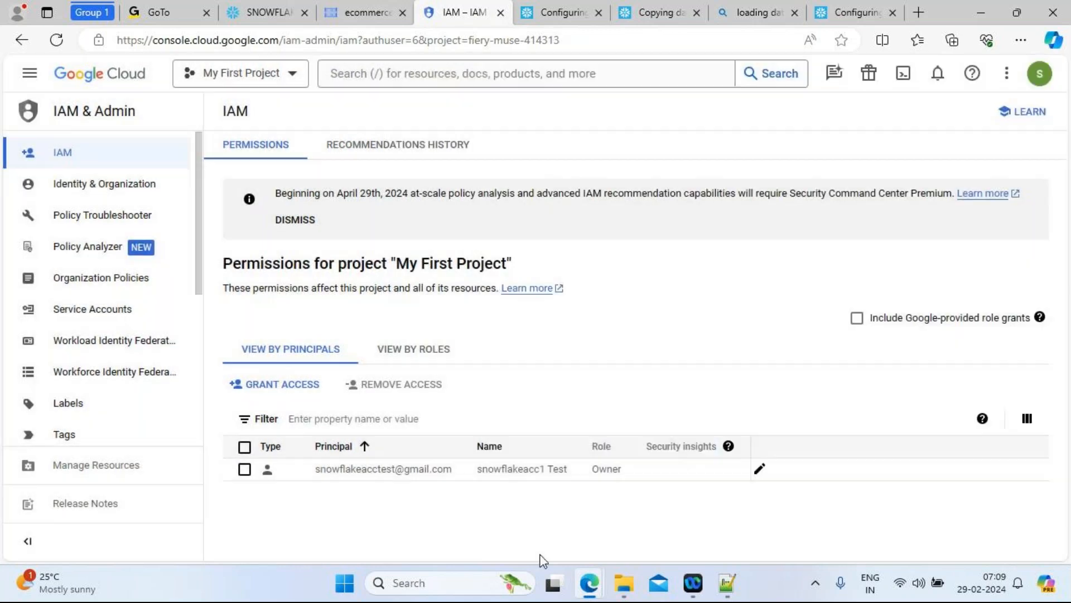
mouse_move(593, 597)
click(567, 530)
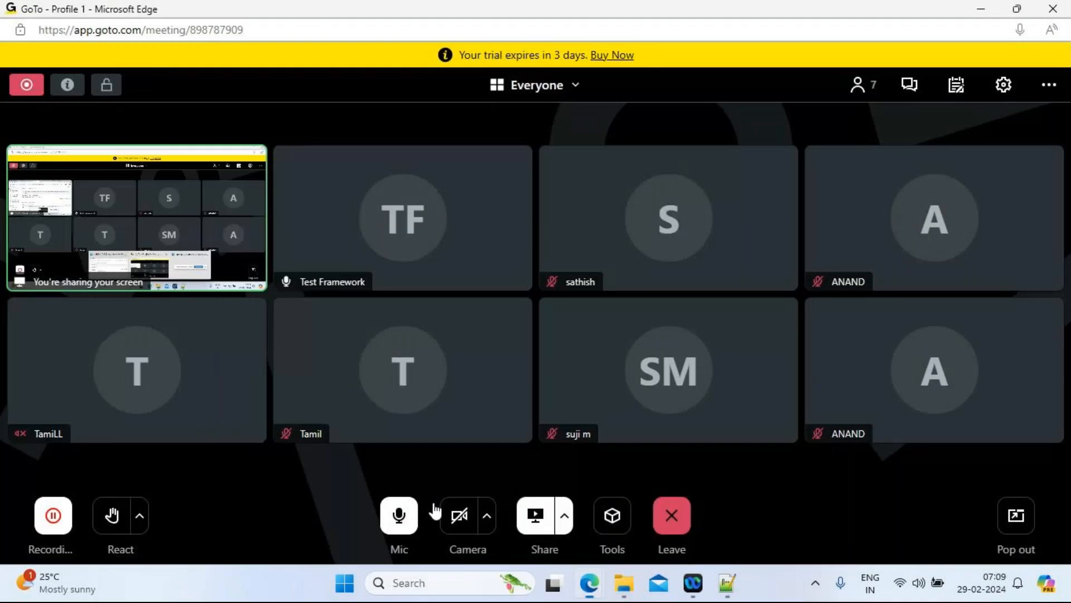
click(54, 515)
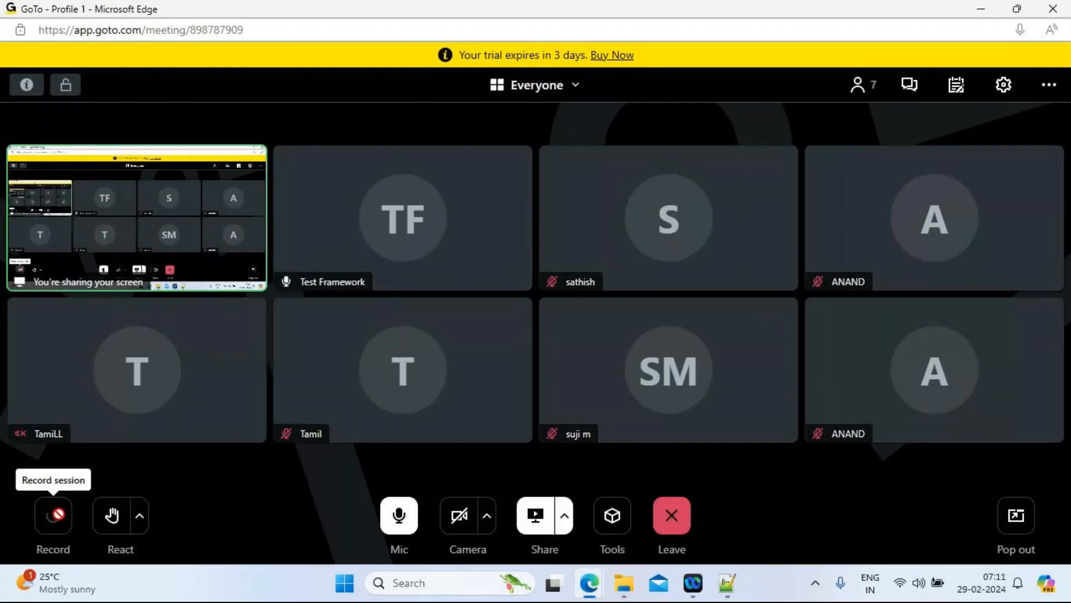
key(alt+Tab)
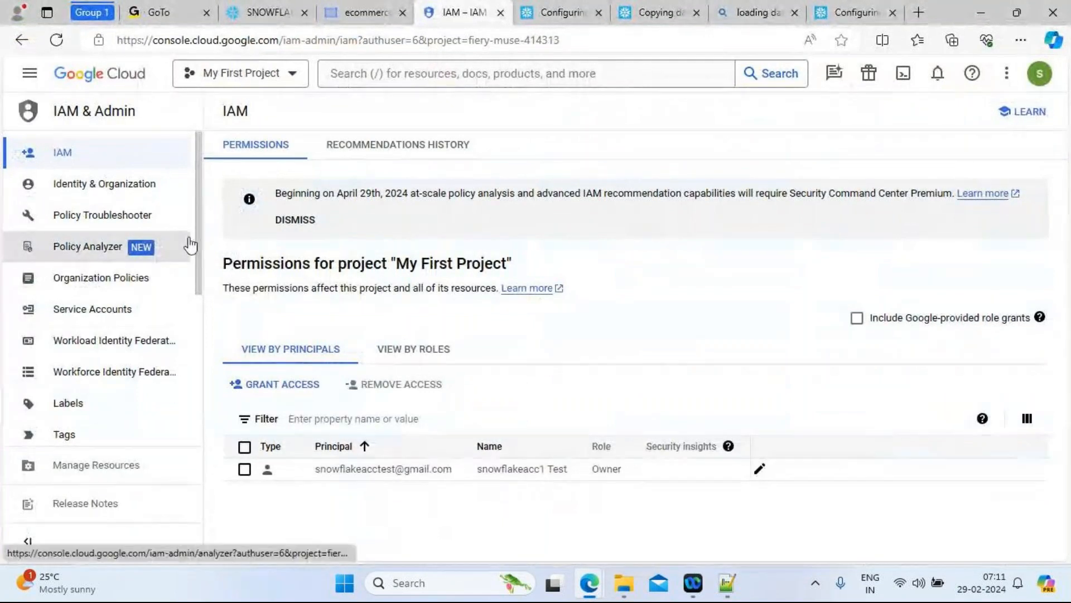
Consult the Snowflake documentation on creating a custom IAM role, and start a new role for My First Project in Google Cloud.
click(580, 16)
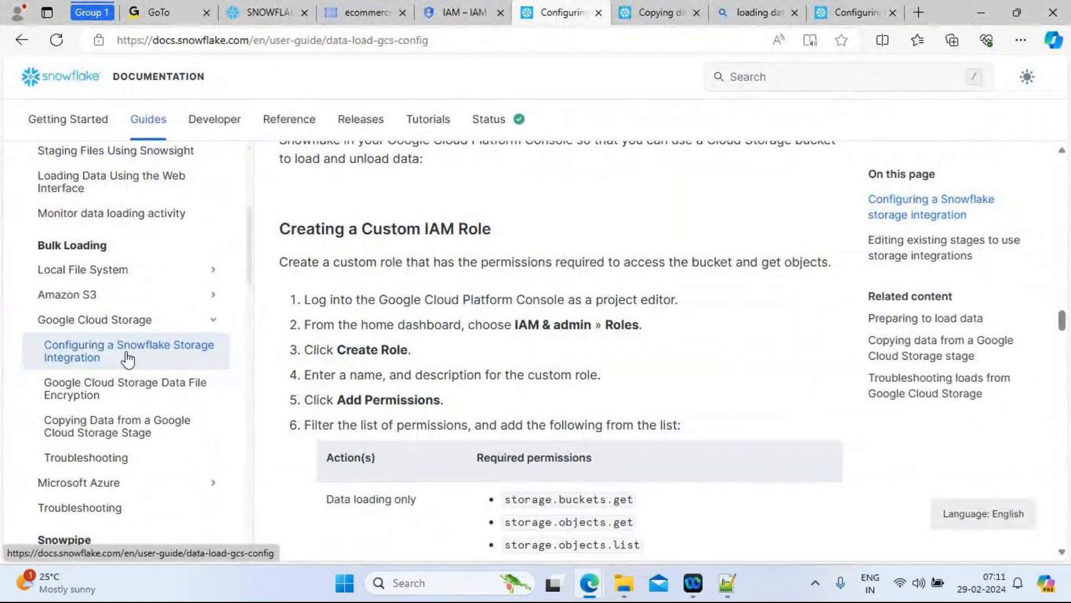
mouse_move(1062, 315)
mouse_down()
mouse_move(1067, 174)
mouse_move(1069, 322)
mouse_up()
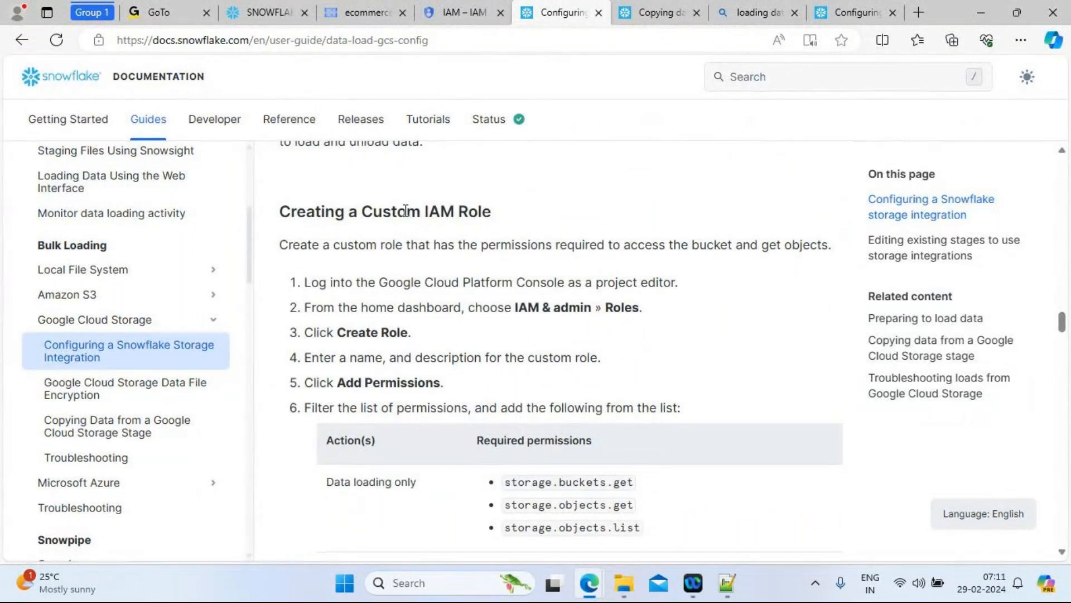
click(459, 13)
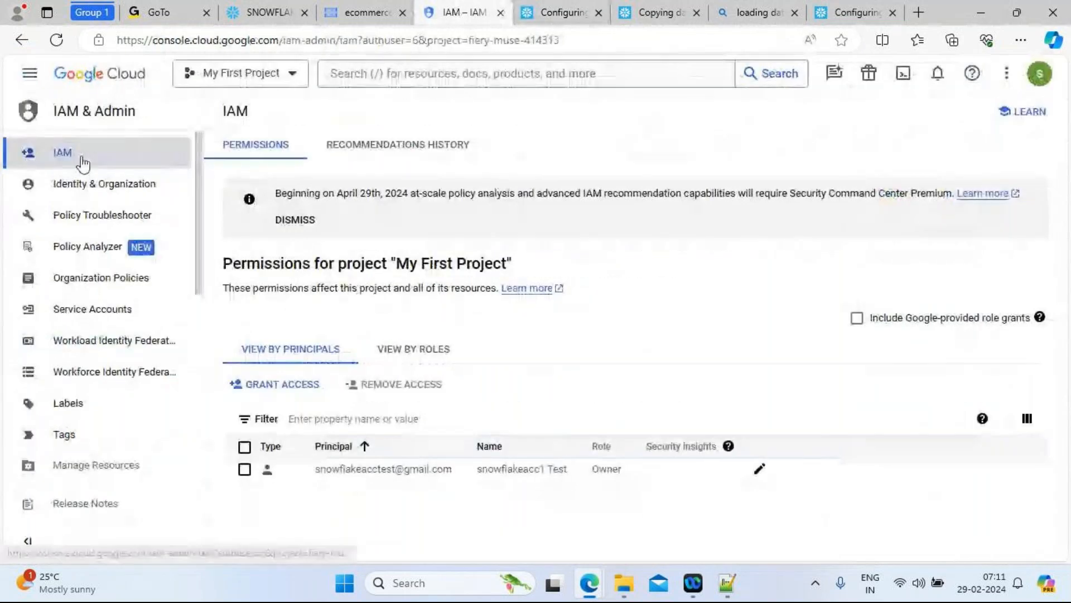
scroll(201, 251, down, 2)
scroll(200, 335, down, 5)
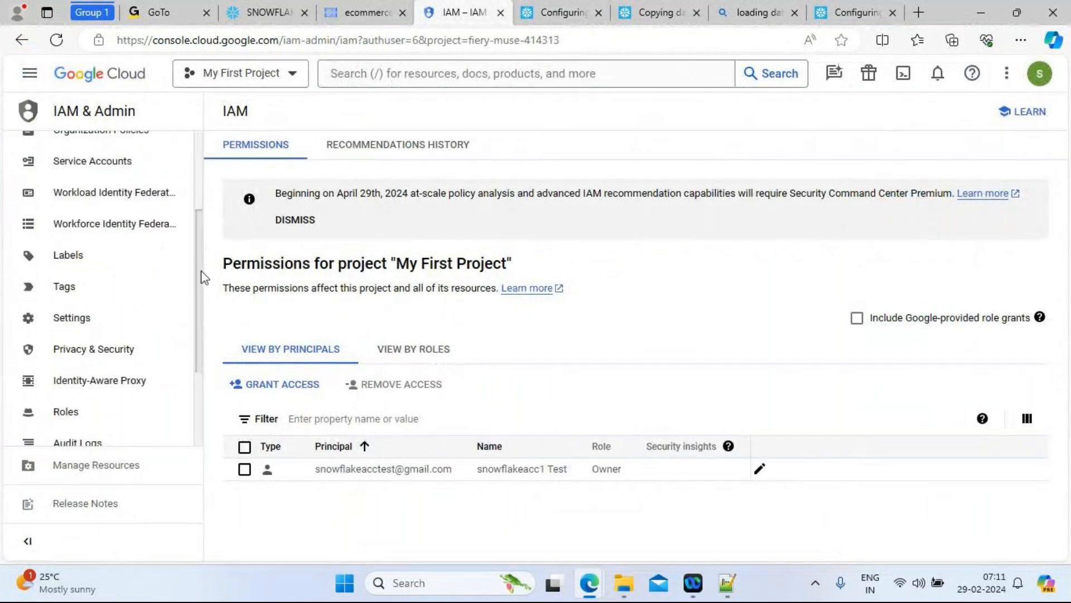
click(74, 294)
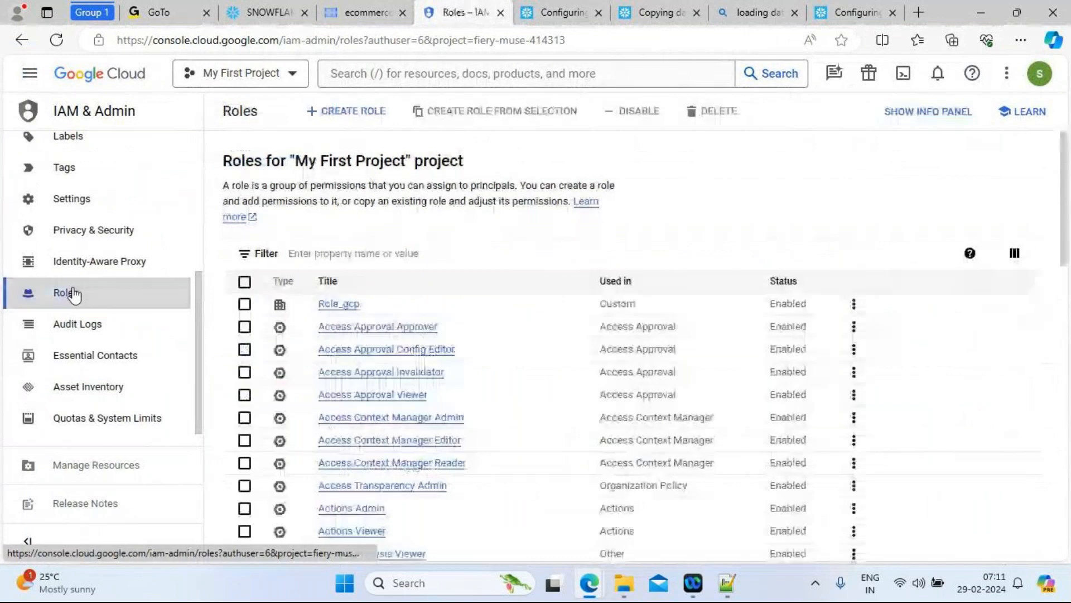
click(347, 118)
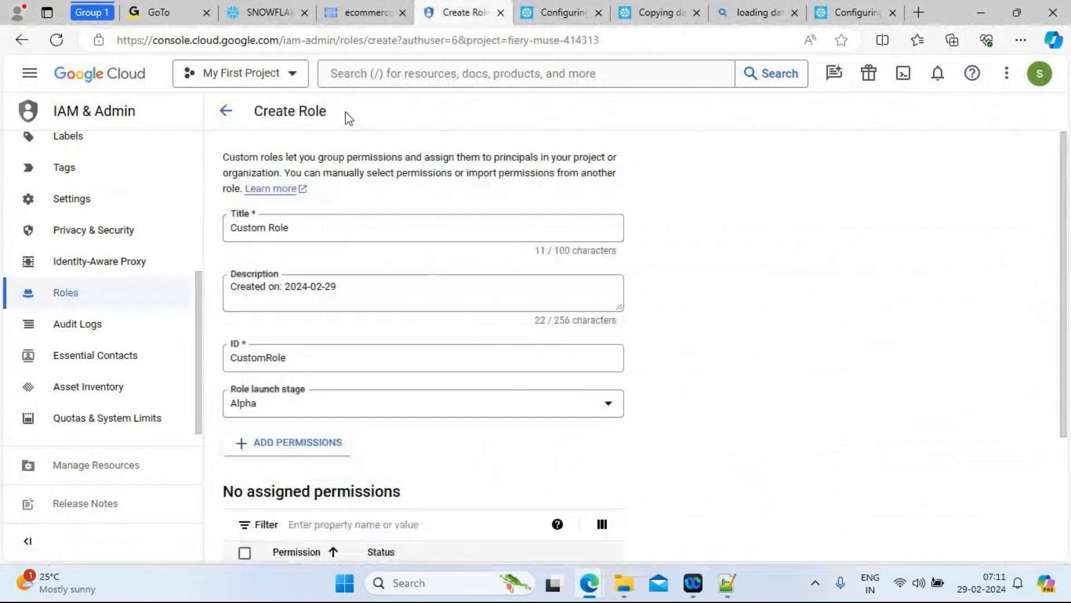
Replace the new role's default title with gcs_snow_role.
click(294, 230)
key(BackSpace)
key(BackSpace)
key(BackSpace)
key(BackSpace)
key(BackSpace)
key(BackSpace)
key(BackSpace)
key(BackSpace)
key(BackSpace)
key(BackSpace)
key(BackSpace)
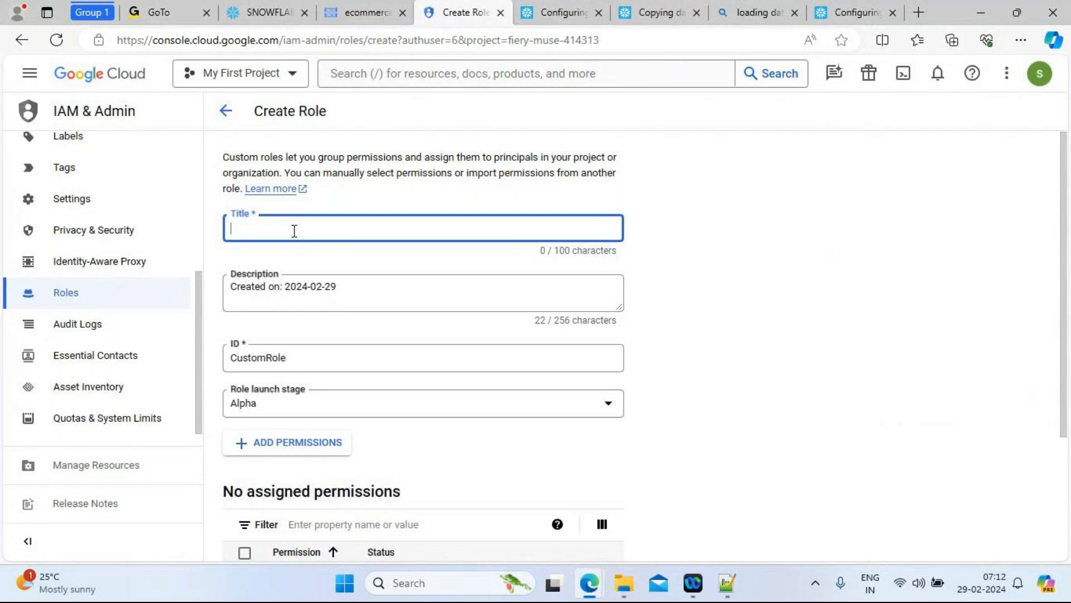
text(gcs_snow_role)
Replace the new role's default ID with snow_role.
click(293, 358)
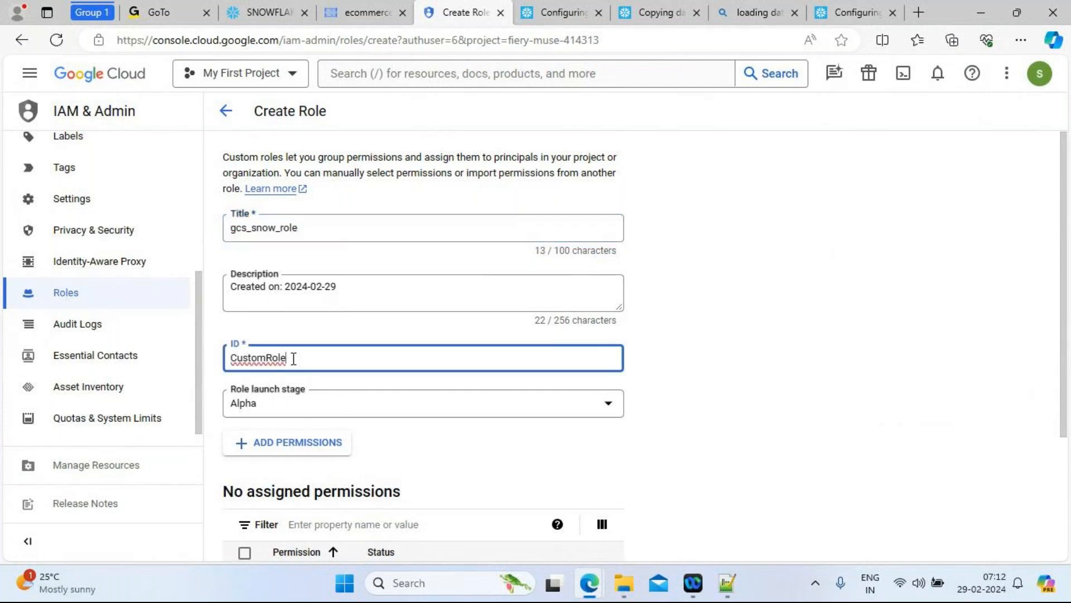
drag(293, 358, 211, 364)
key(BackSpace)
text(snow_role)
Open the list of permissions that can be added to the role, ready for filtering by permission name.
drag(1064, 347, 1068, 478)
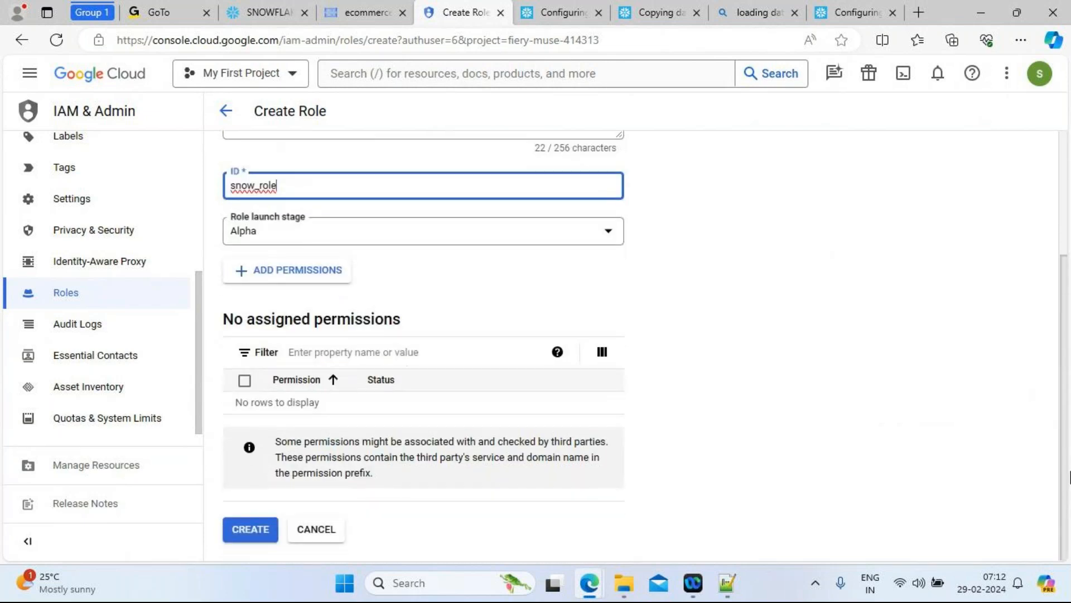
click(298, 281)
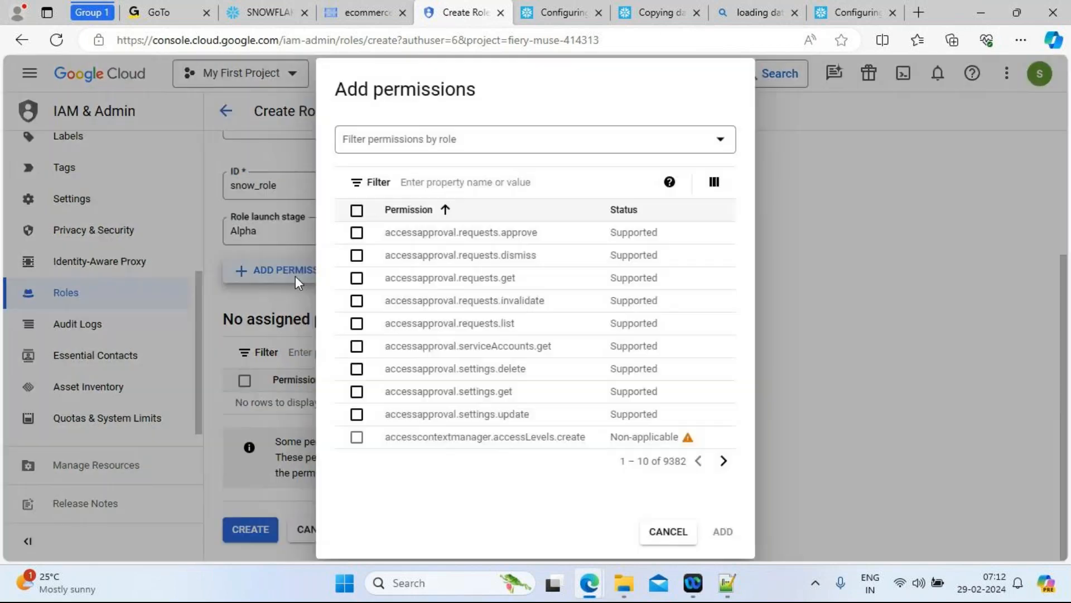
click(430, 181)
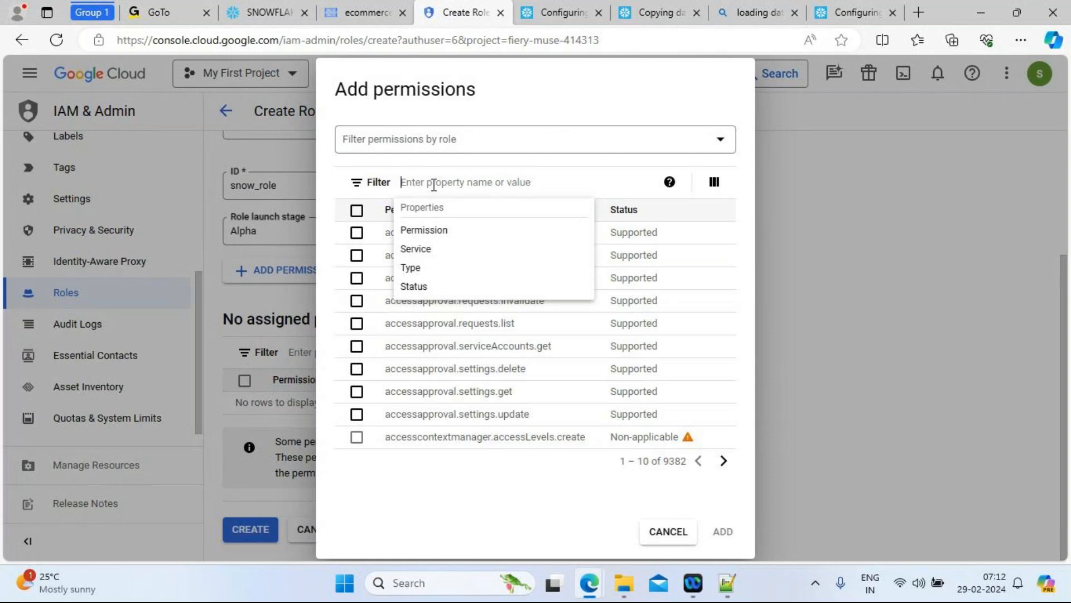
Examine the Snowflake documentation's required permissions for data loading only, loading with purge, loading and unloading, and unloading only.
click(554, 16)
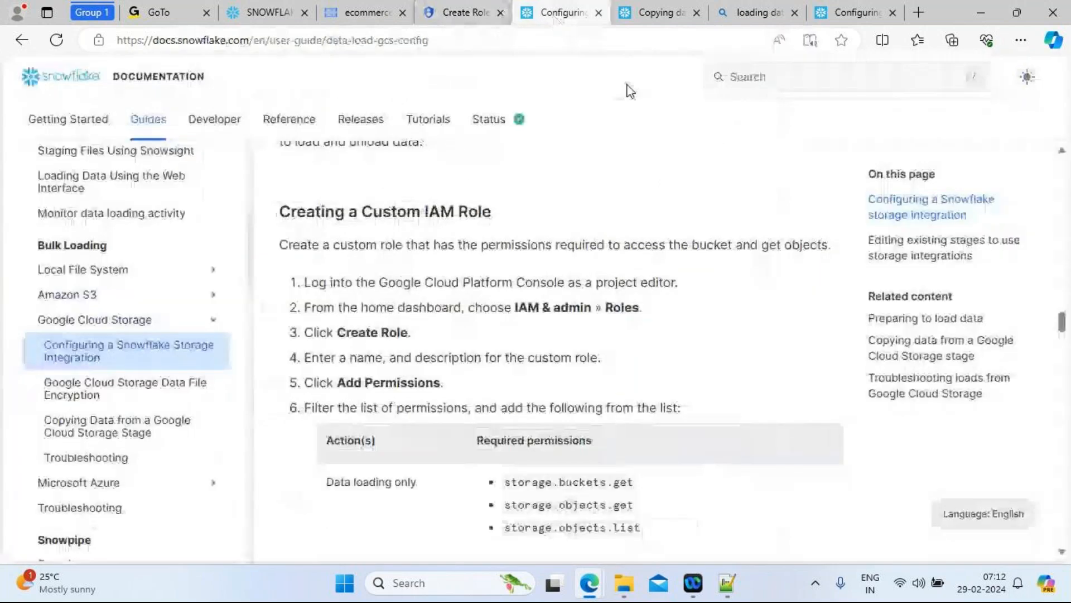
scroll(580, 315, down, 4)
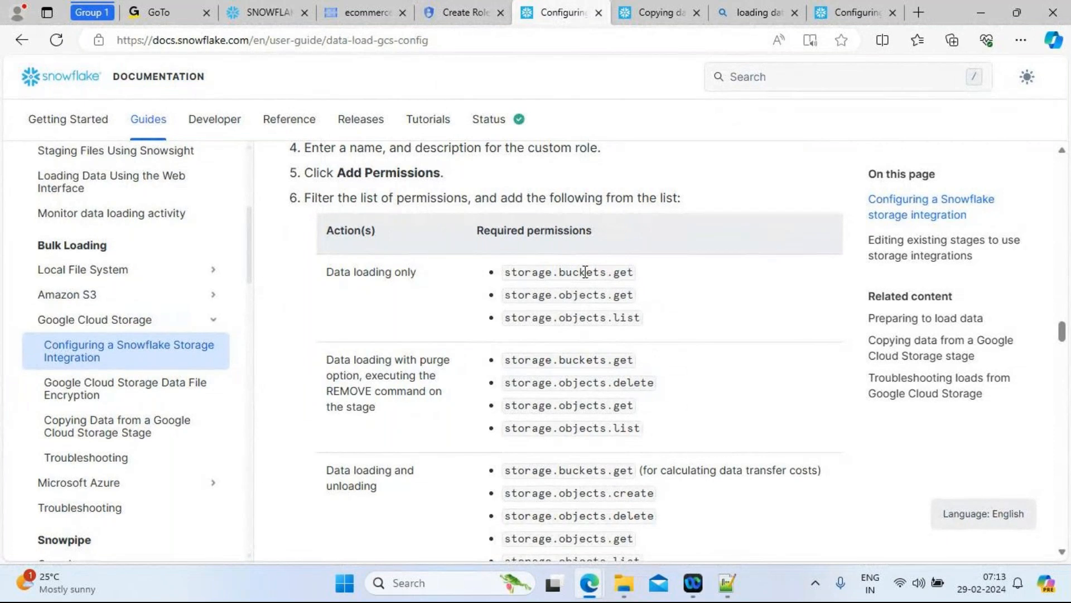
double_click(623, 273)
click(644, 280)
drag(638, 274, 506, 274)
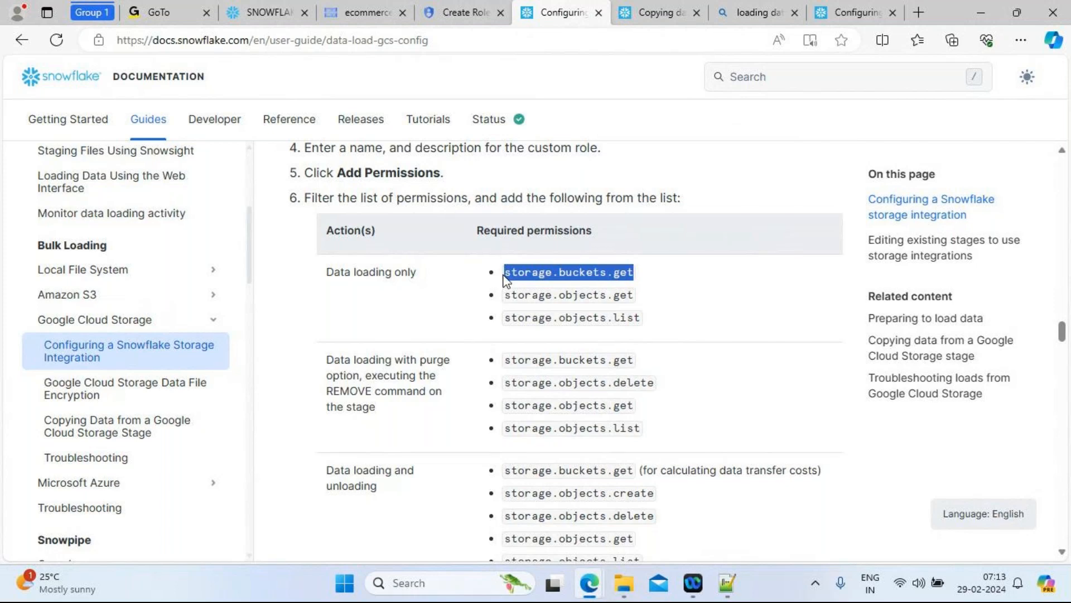
click(649, 306)
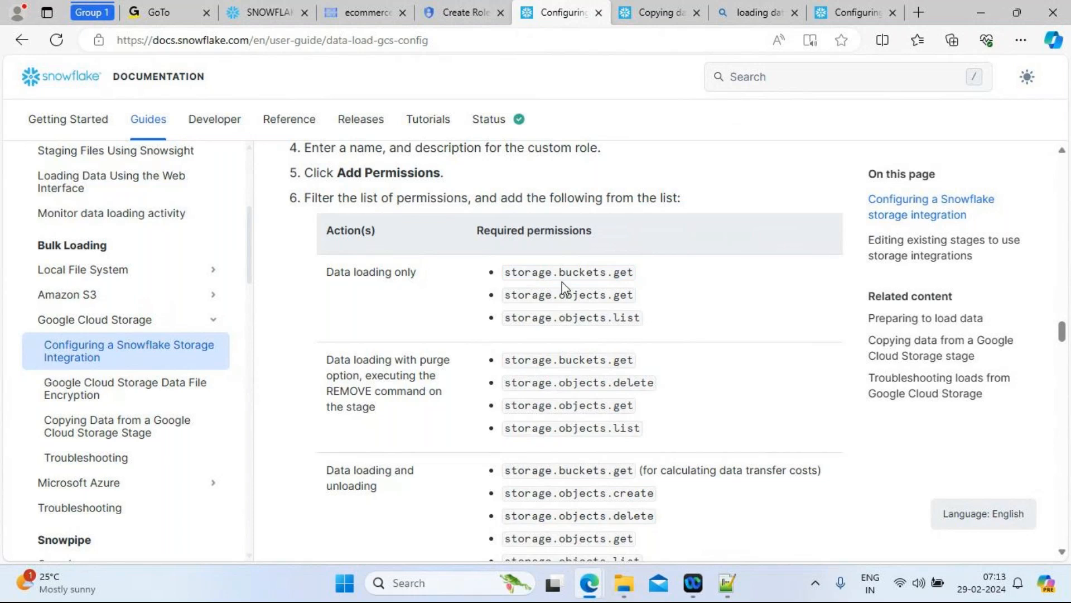
double_click(578, 274)
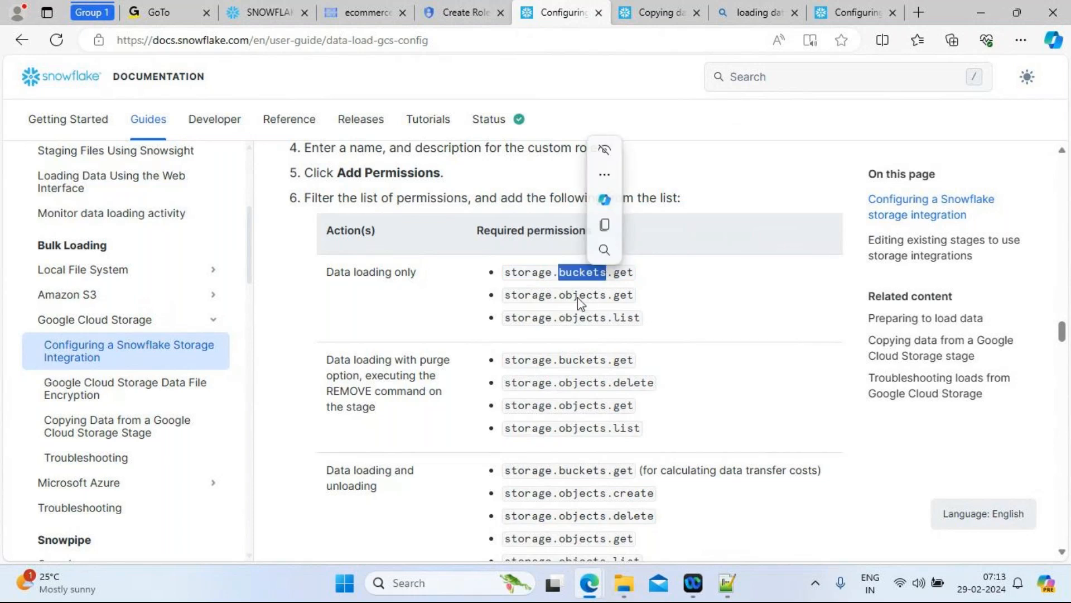
double_click(580, 296)
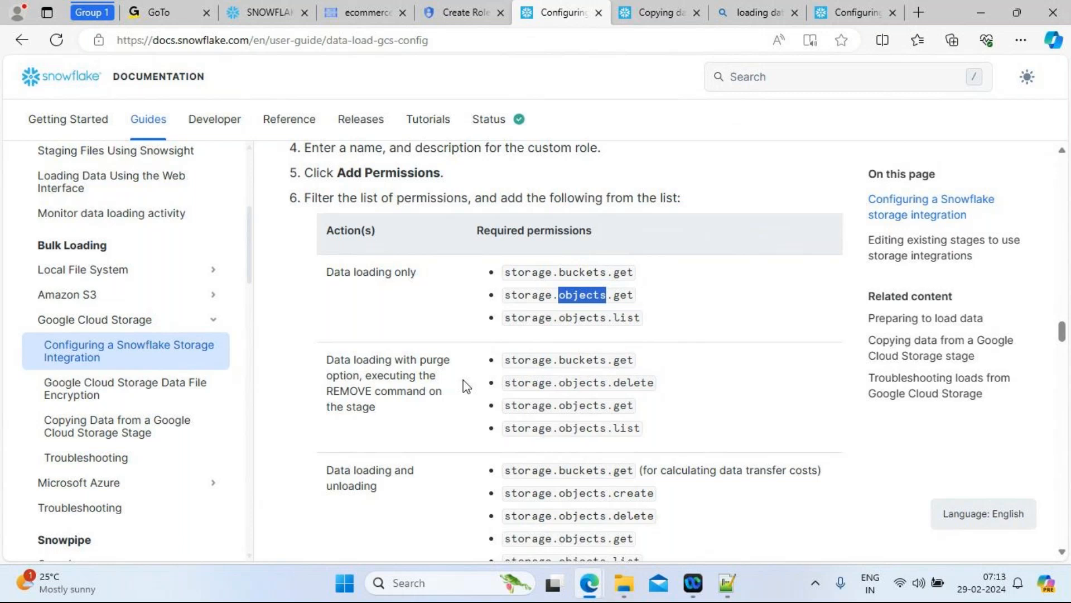
click(669, 387)
drag(664, 388, 502, 388)
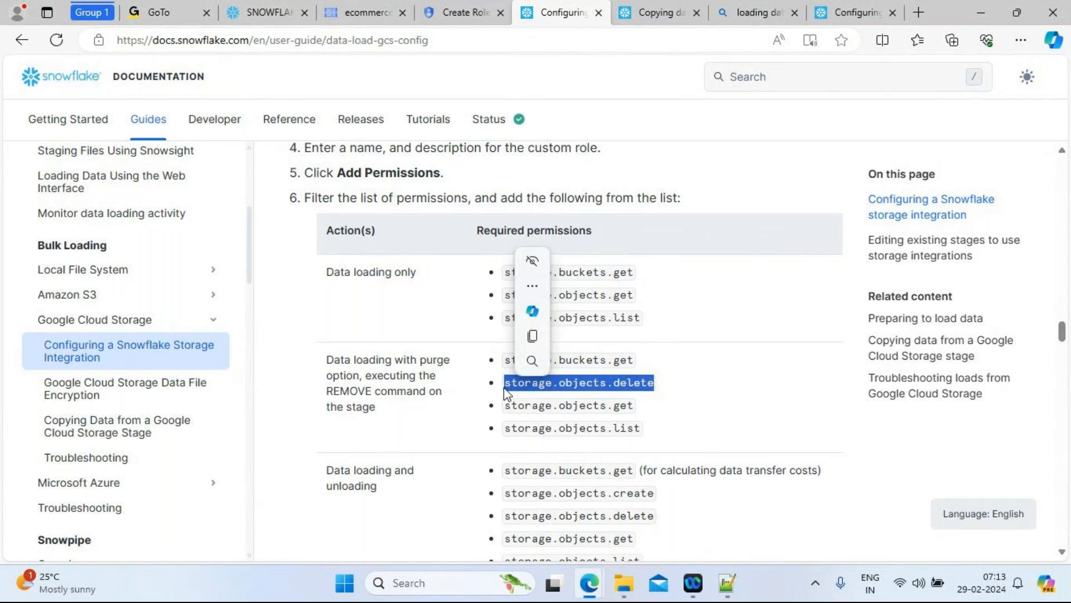
click(411, 518)
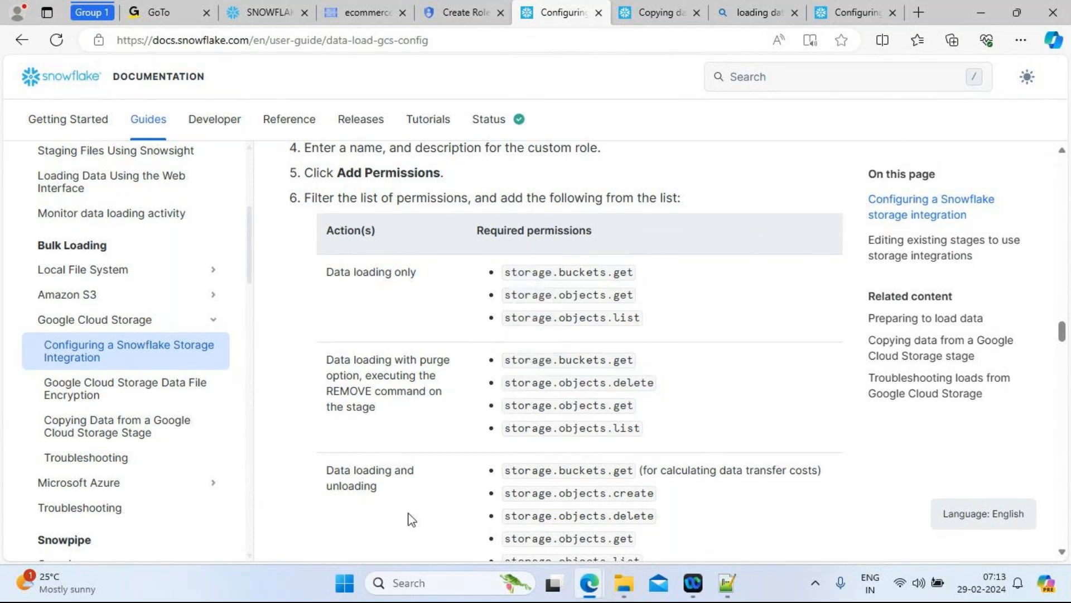
scroll(411, 519, down, 2)
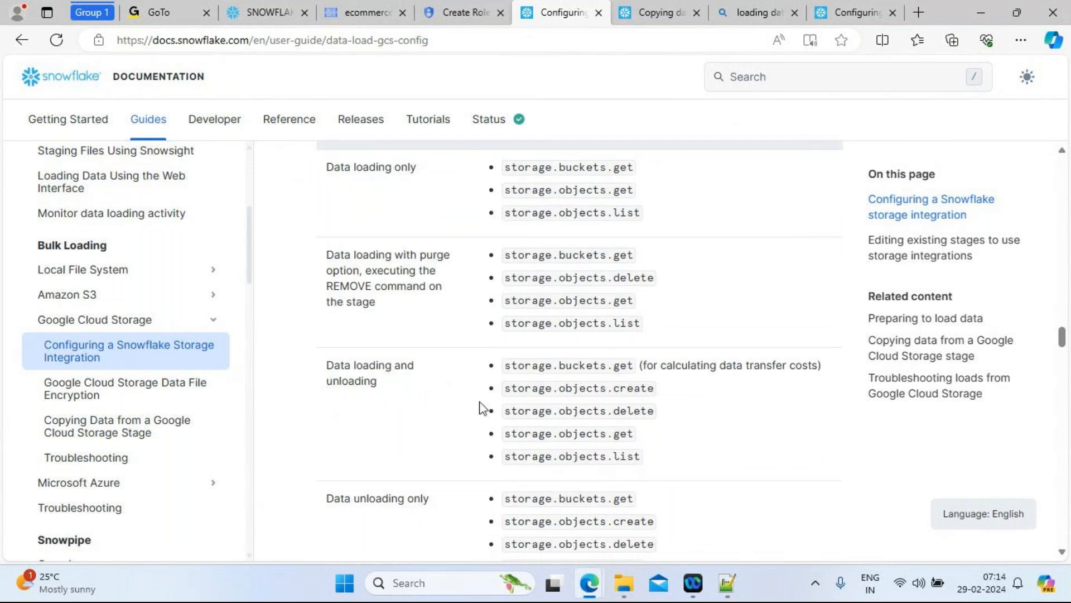
scroll(473, 401, down, 2)
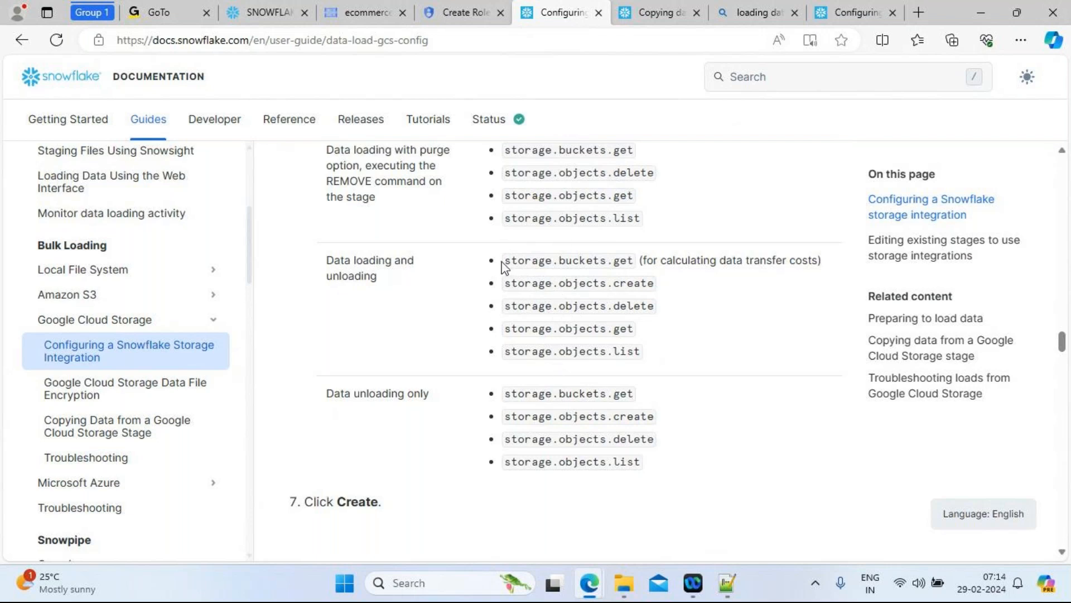
Copy storage.buckets.get from the documentation's data loading and unloading permissions, filter the role's available permissions by it and select the matching entry.
drag(505, 263, 633, 265)
key(ctrl+c)
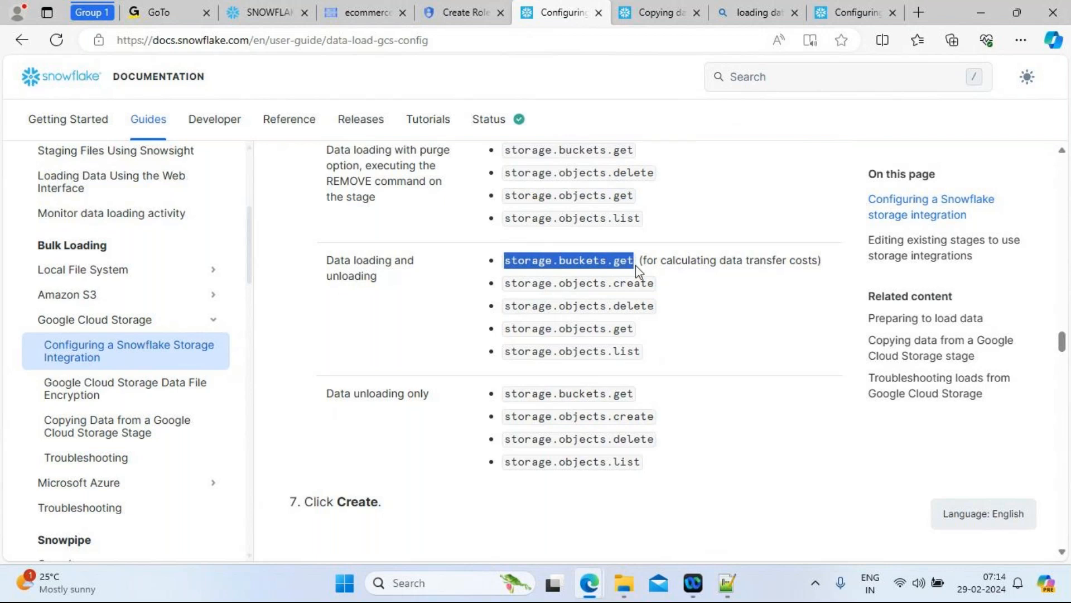
click(448, 17)
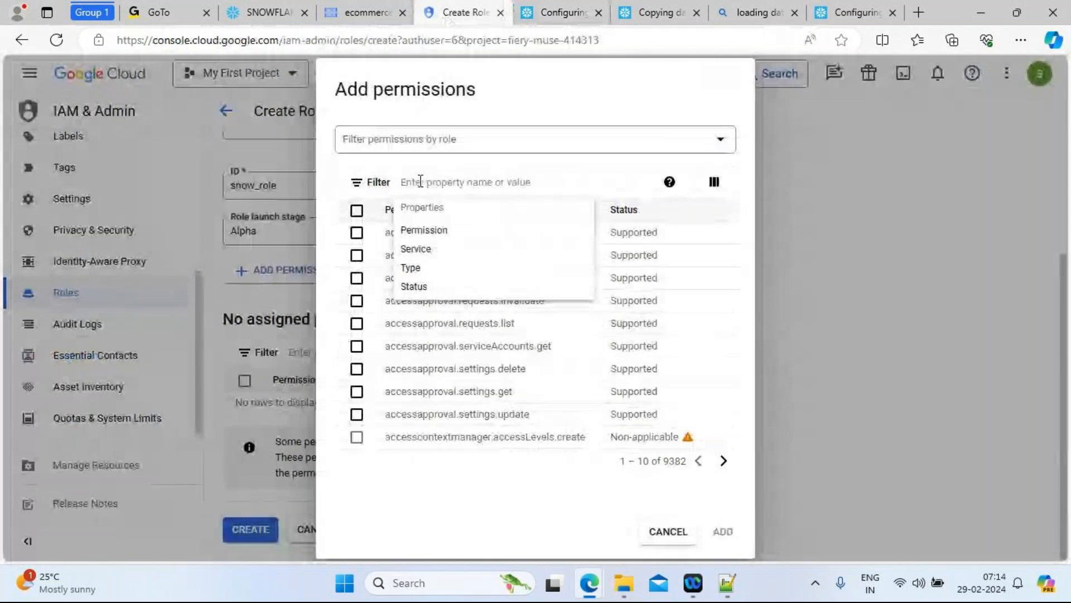
key(ctrl+v)
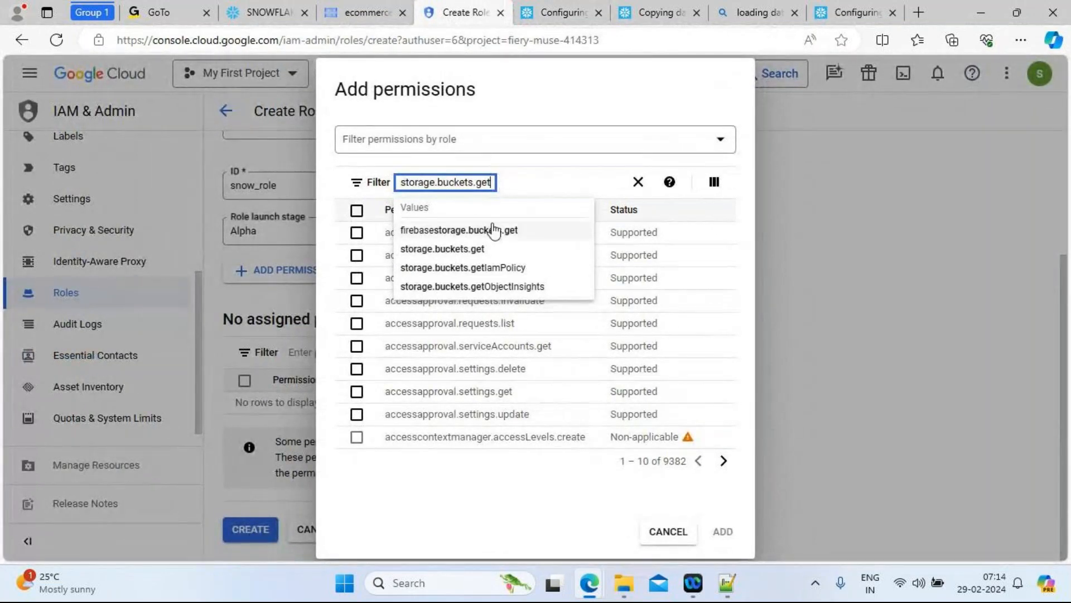
click(447, 250)
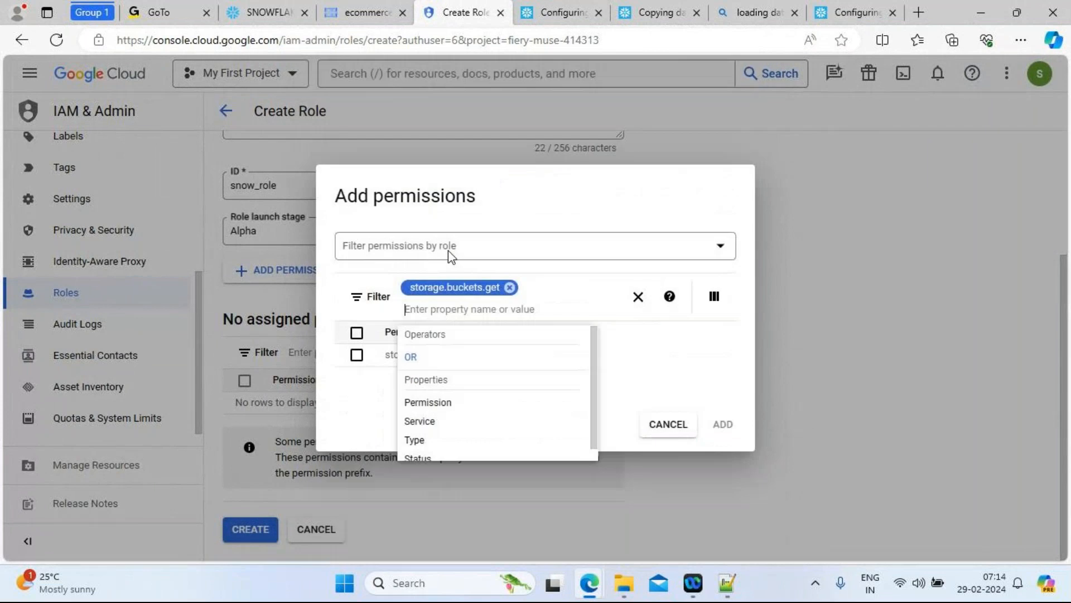
click(363, 402)
click(356, 356)
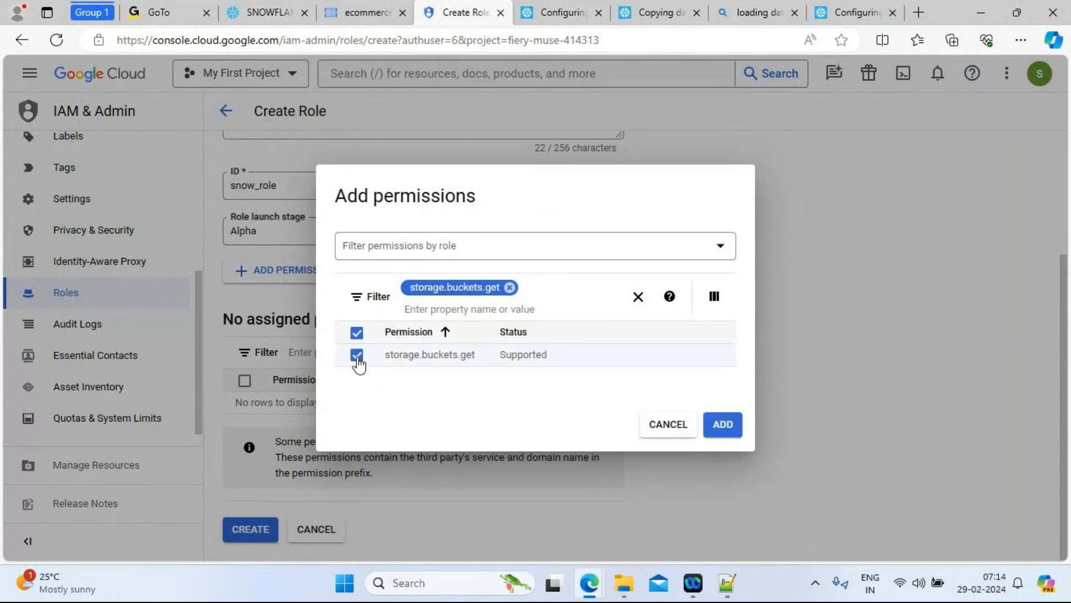
Add the selected storage.buckets.get permission to the role, plus storage.objects.create copied from the documentation's data loading and unloading permissions.
click(724, 426)
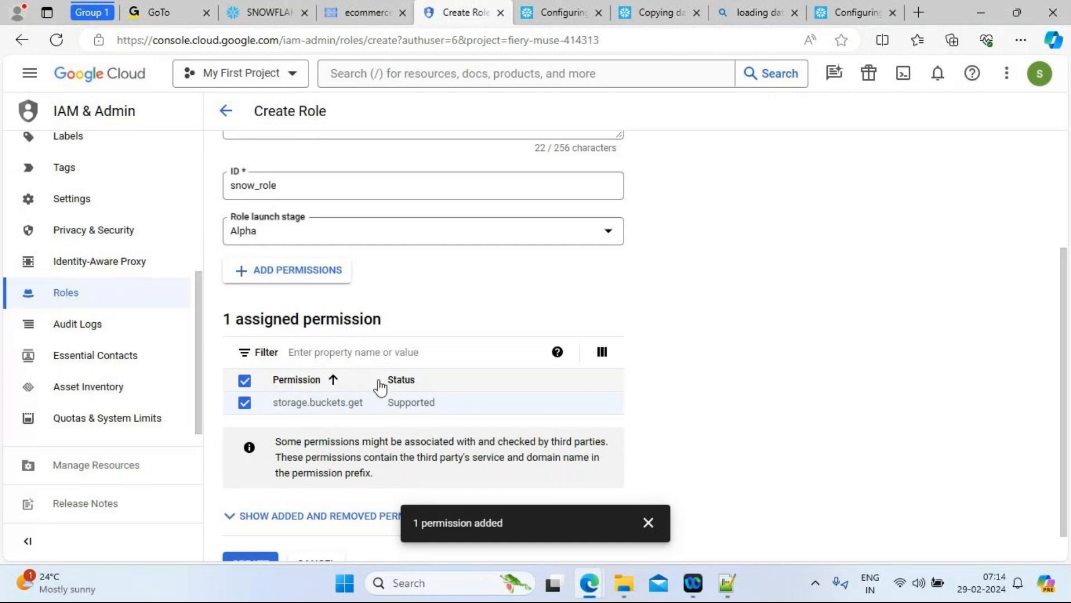
click(293, 275)
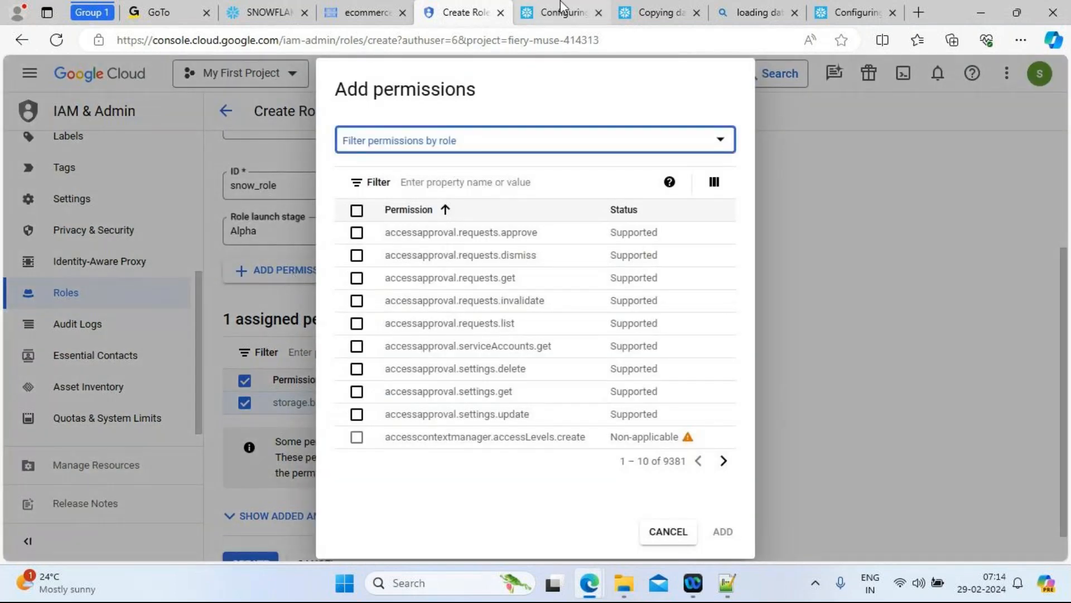
click(561, 8)
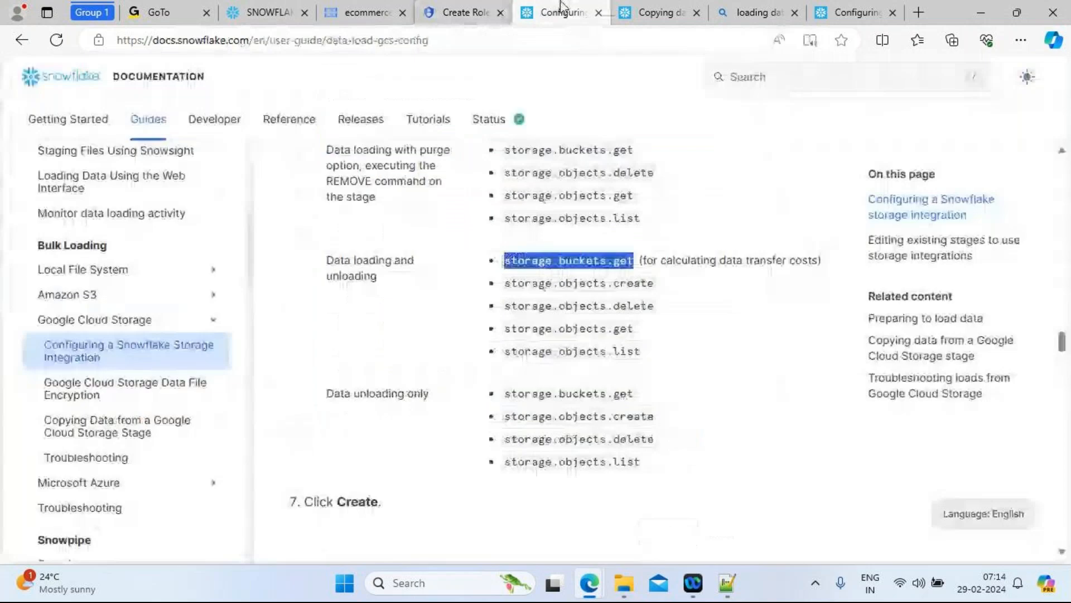
drag(655, 284, 506, 294)
key(ctrl+c)
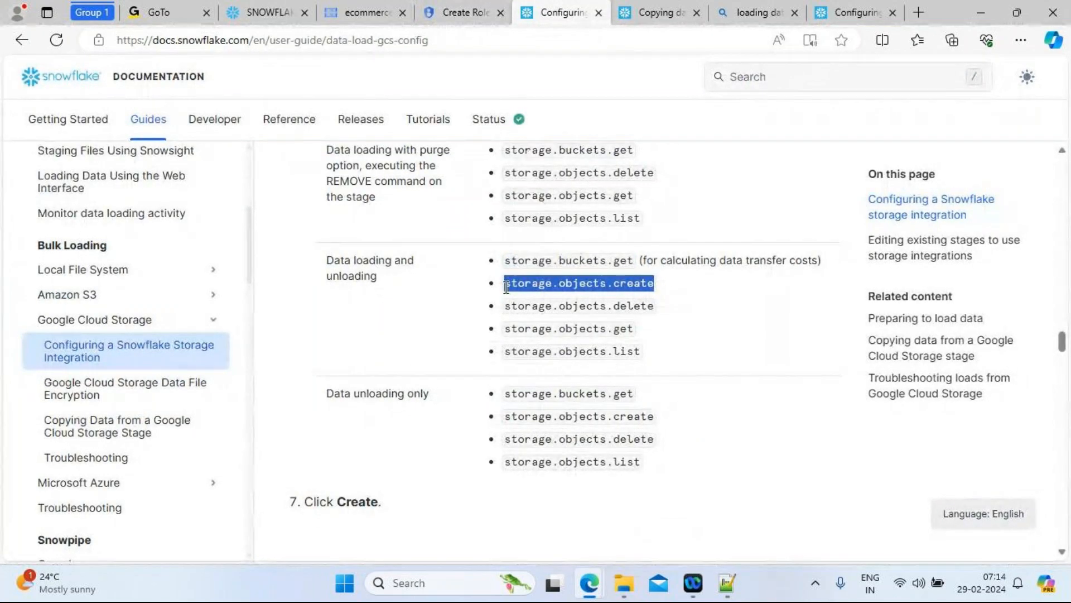
click(465, 13)
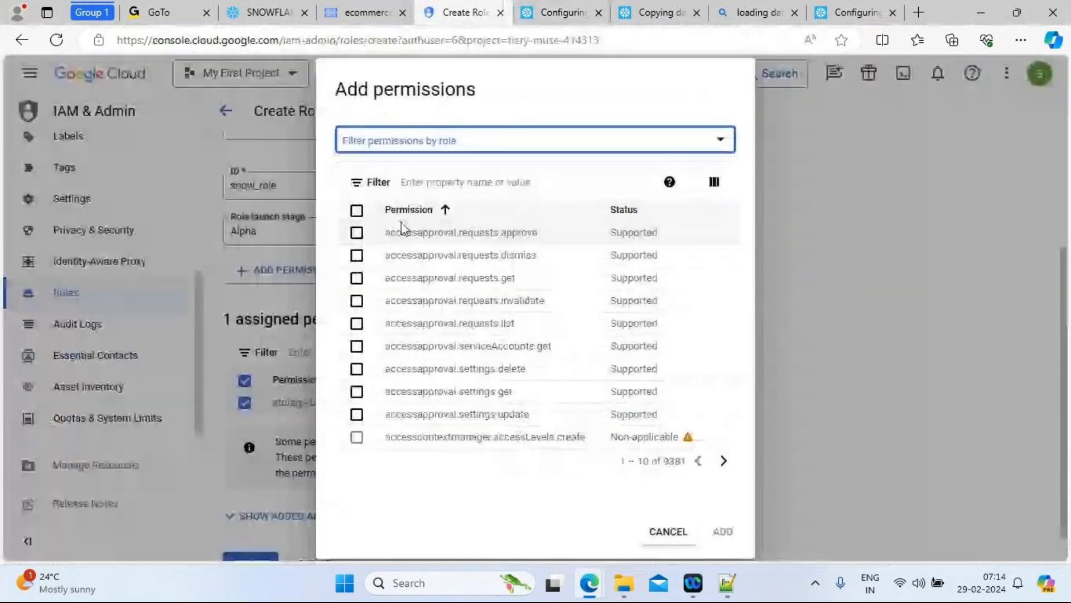
click(445, 182)
key(ctrl+v)
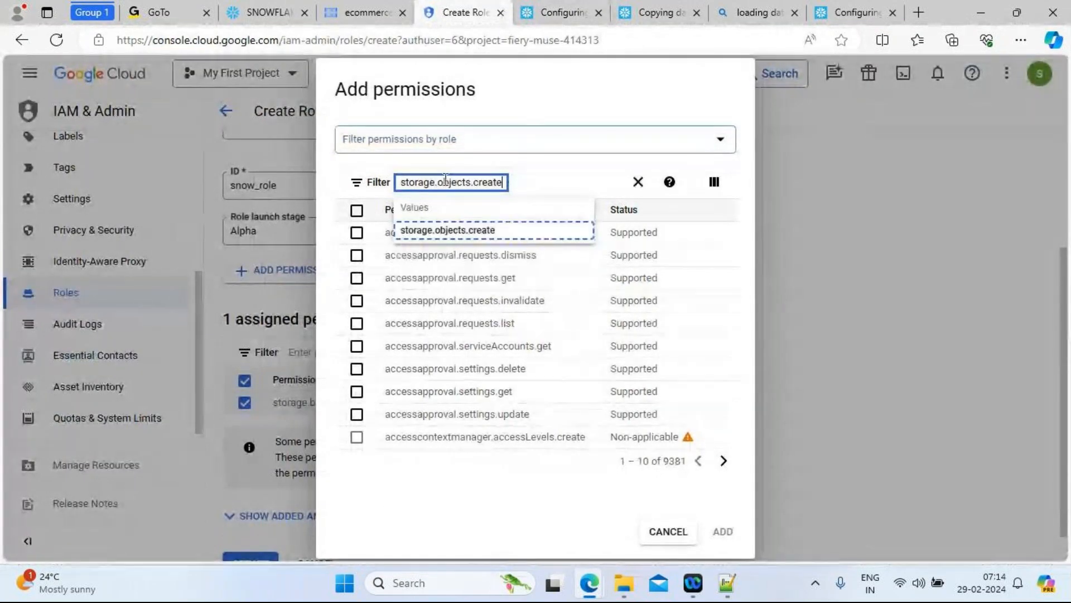
click(491, 231)
click(685, 384)
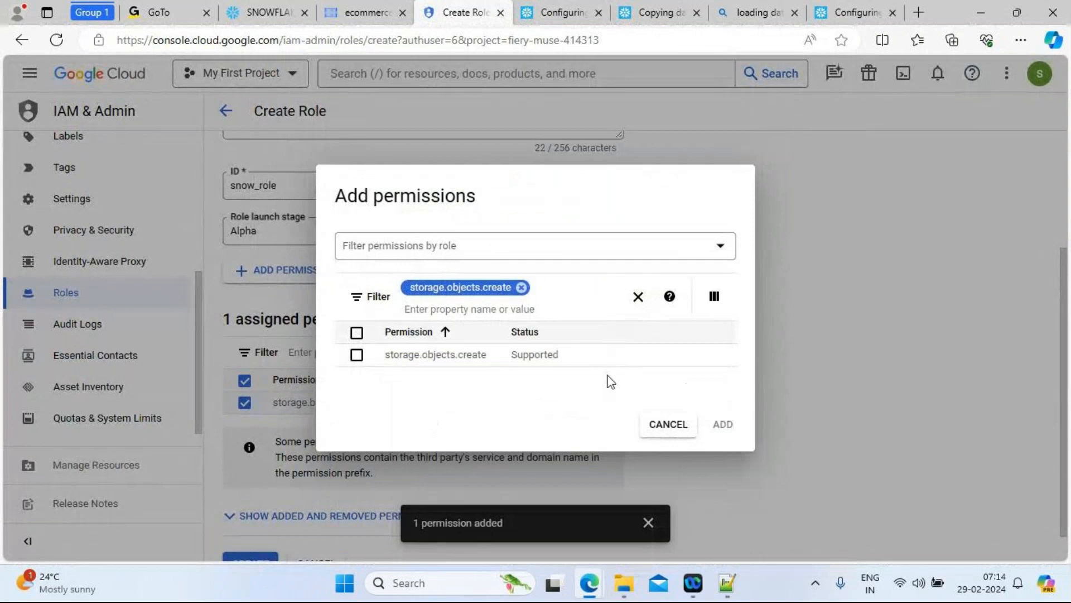
click(357, 355)
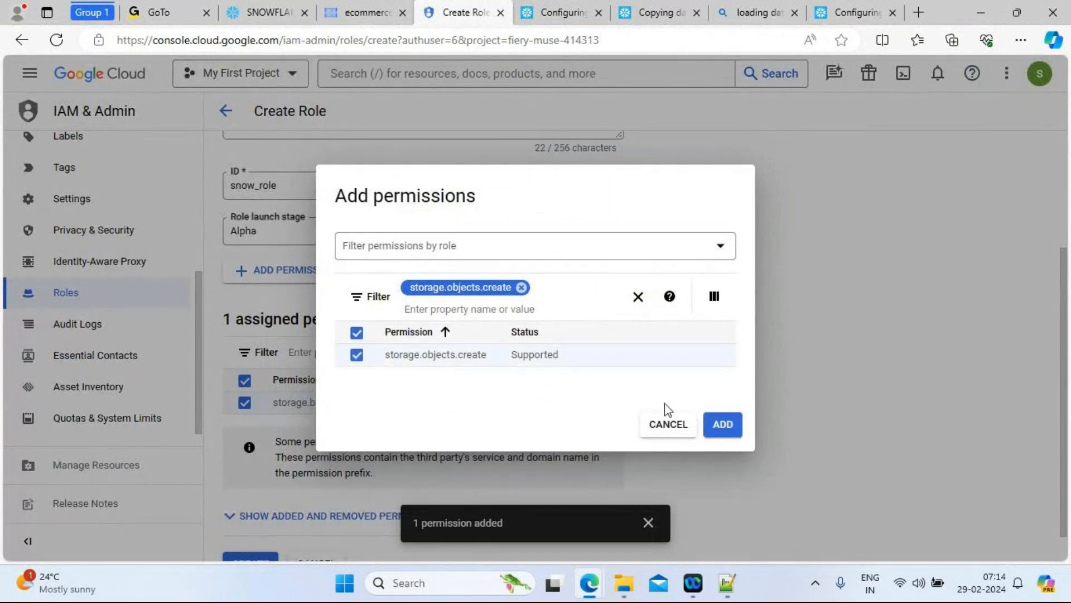
click(722, 424)
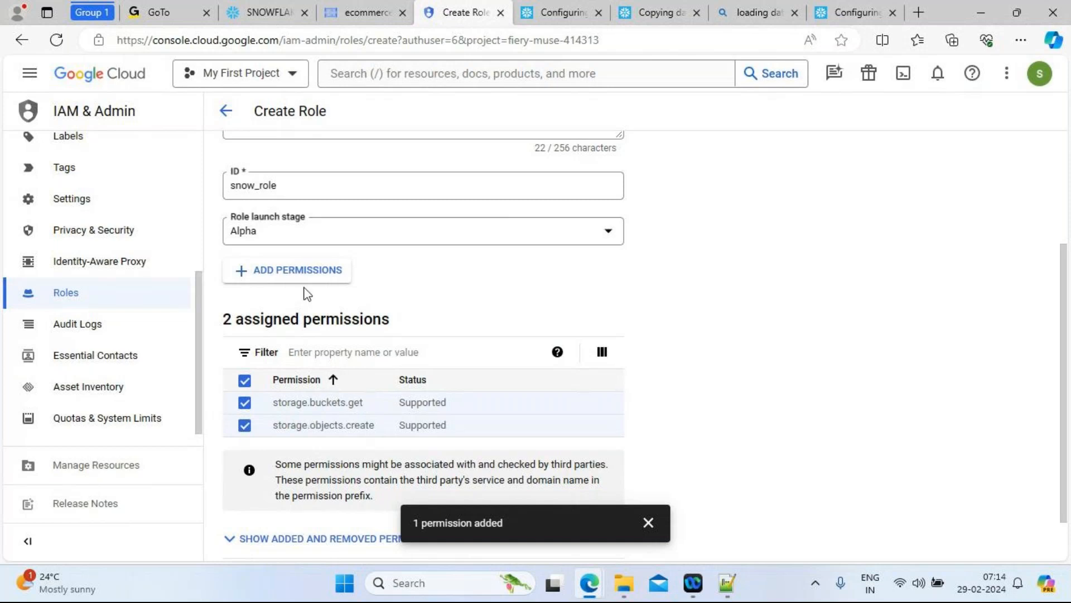
Copy storage.objects.delete from the documentation's data loading and unloading permissions, filter the available permissions by it and add it to the role.
click(297, 271)
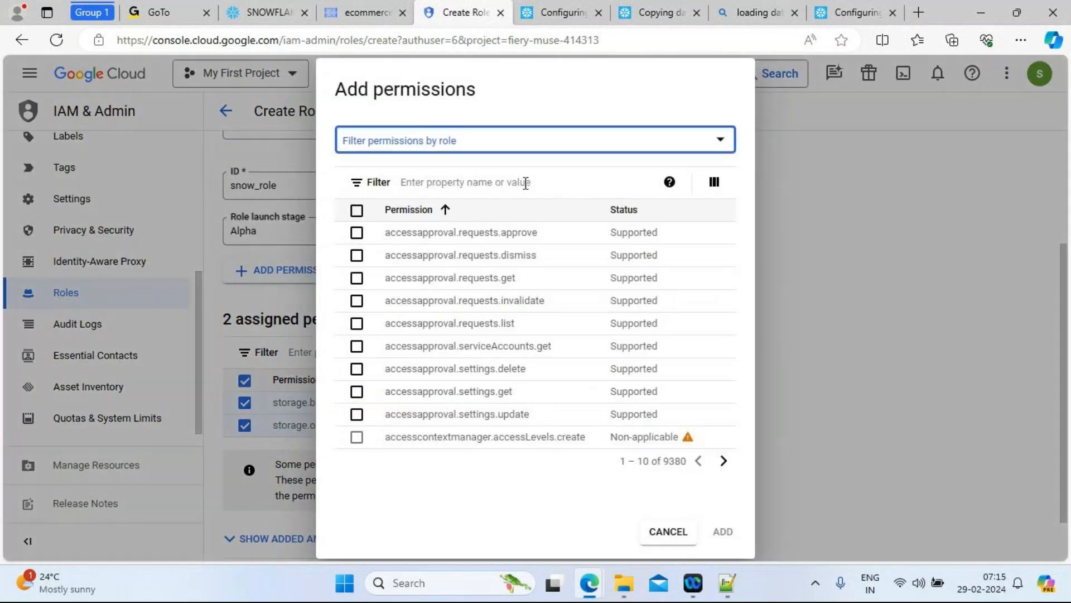
click(561, 12)
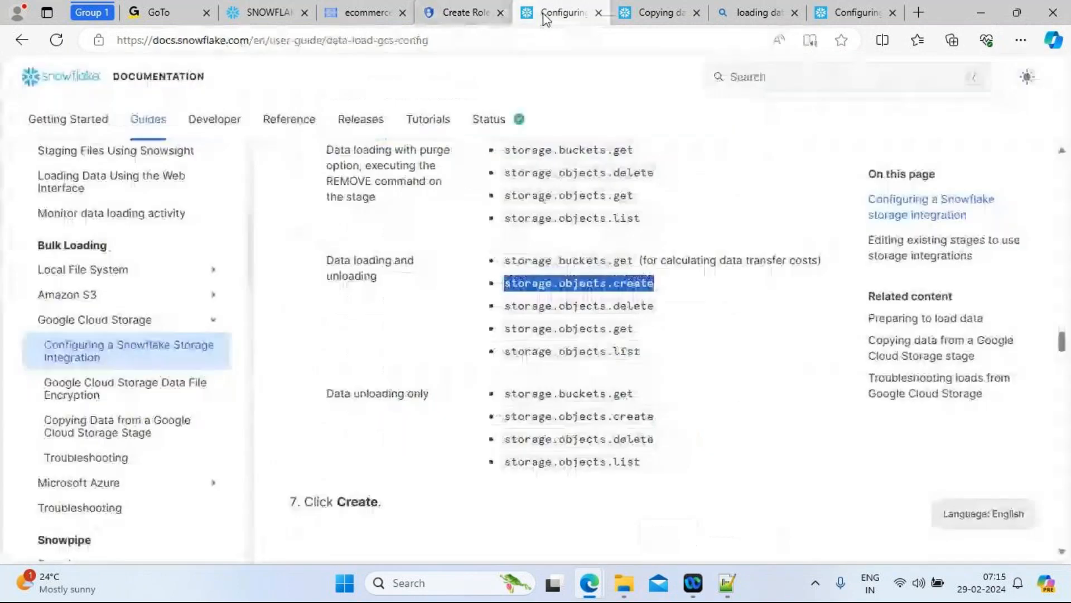
click(665, 315)
drag(663, 310, 507, 306)
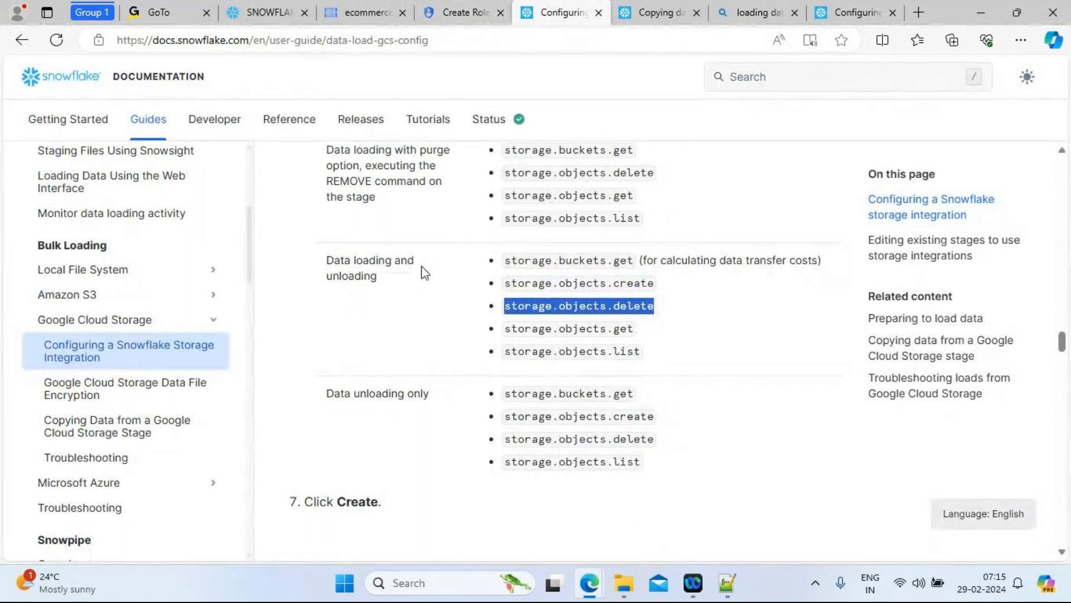
click(463, 12)
click(431, 181)
key(ctrl+v)
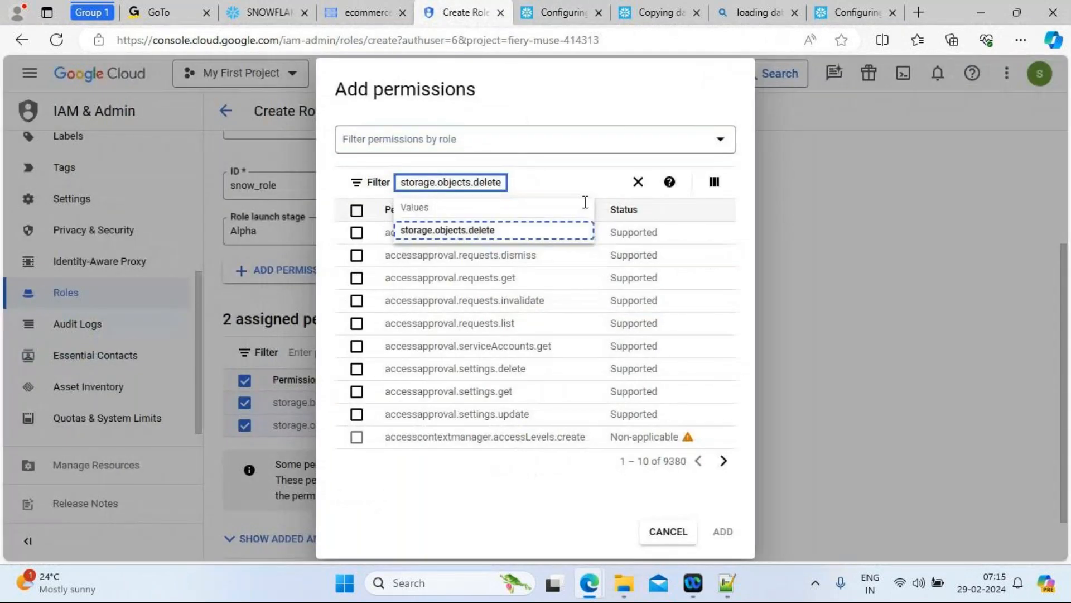
click(507, 231)
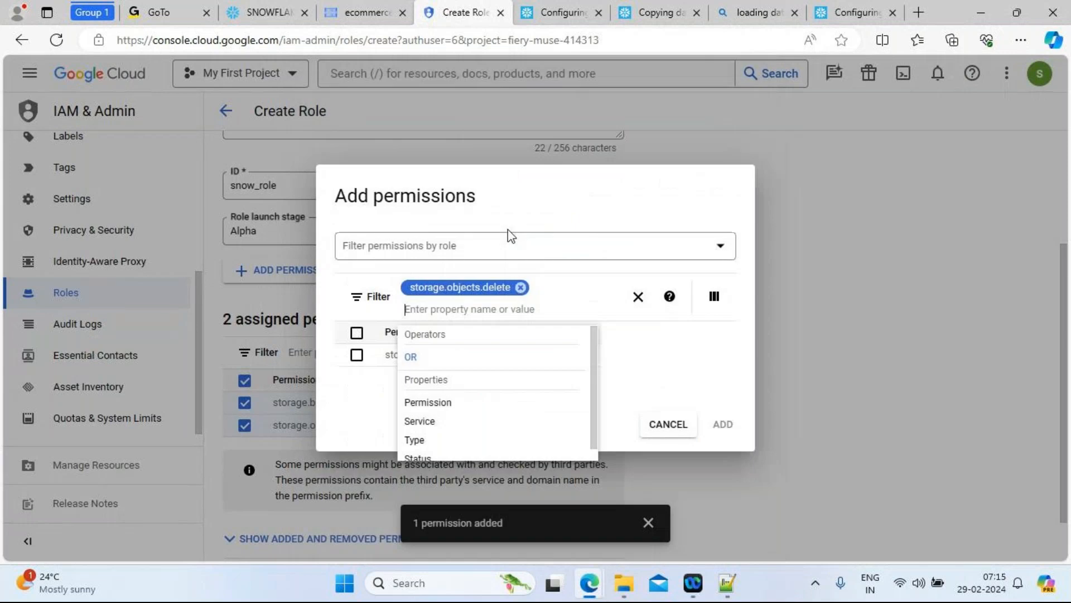
click(714, 393)
click(358, 357)
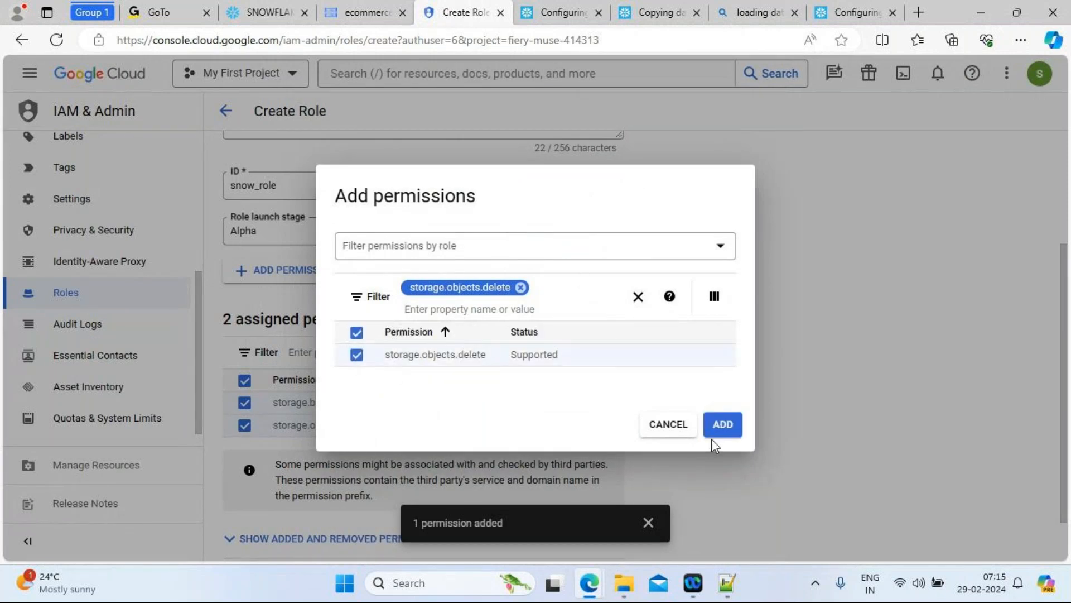
click(724, 425)
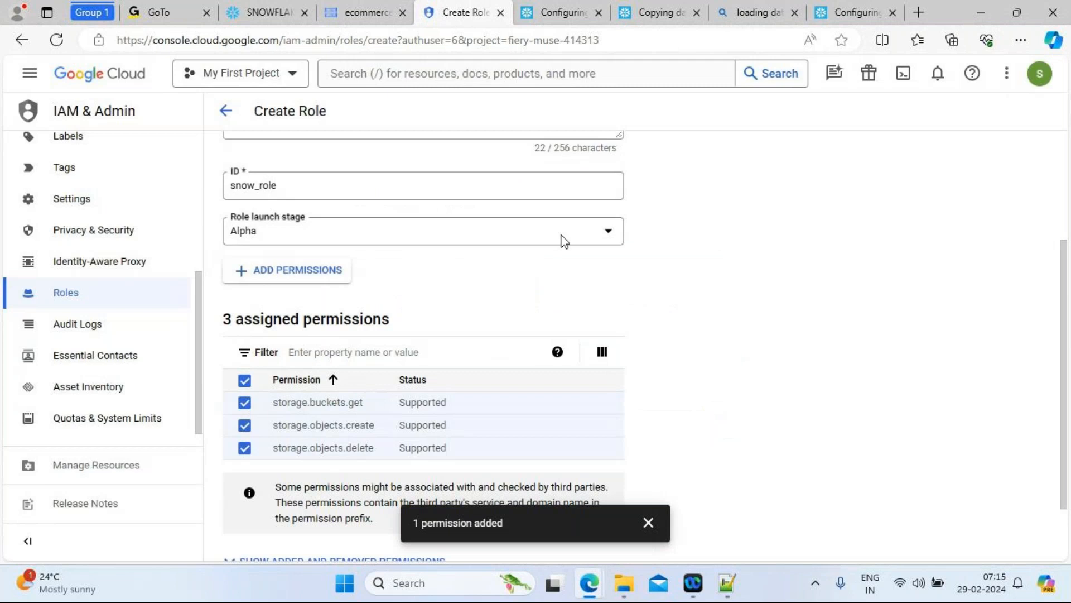
Copy storage.objects.get from the documentation's data loading and unloading permissions, find the exact match among the available permissions and add it to the role.
click(554, 16)
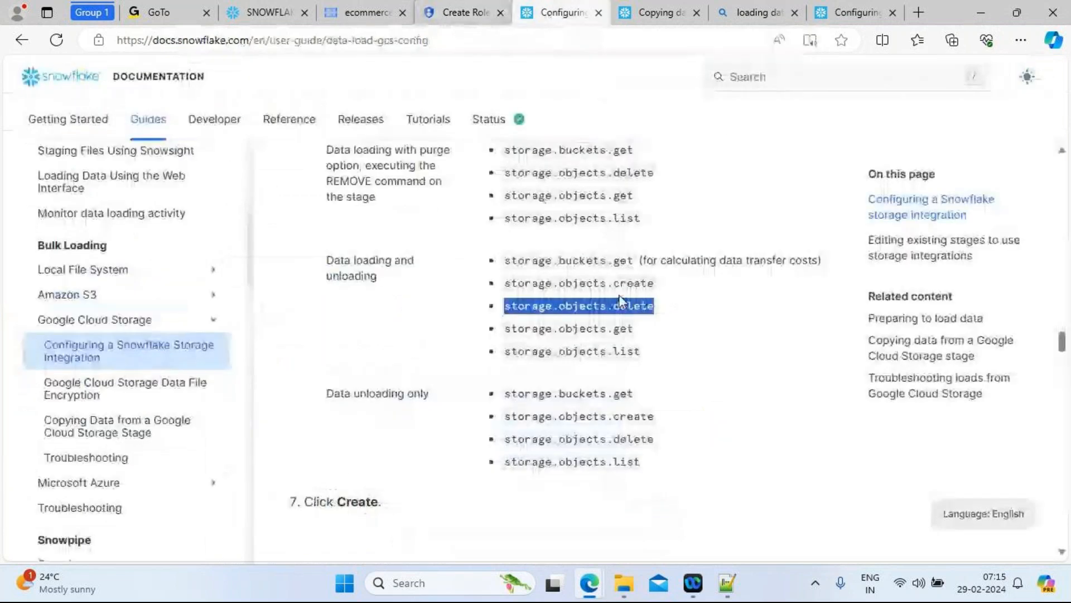
drag(634, 329, 503, 333)
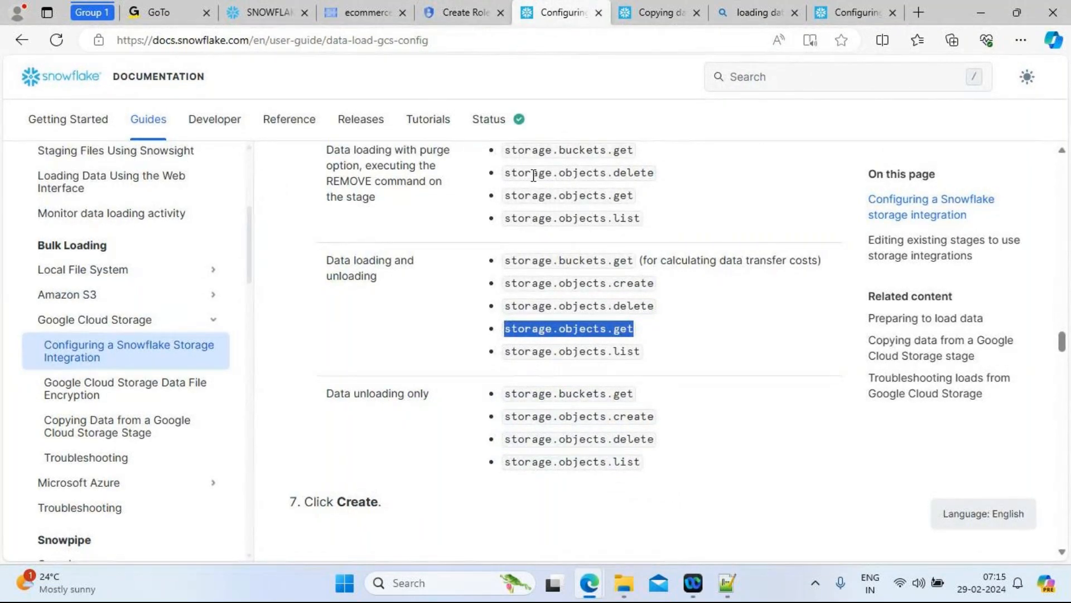
click(452, 15)
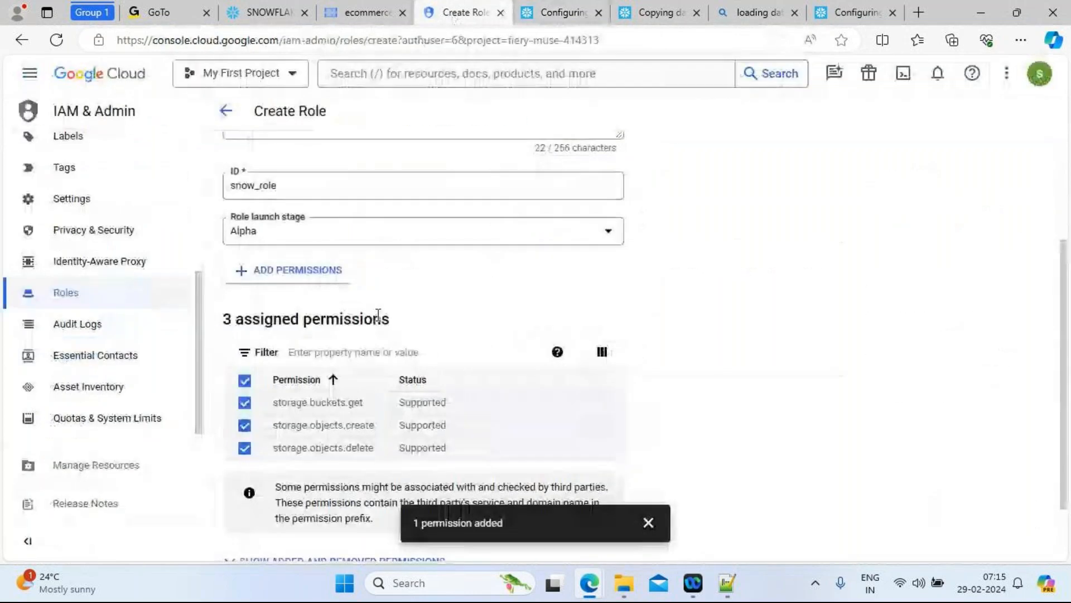
click(296, 273)
click(474, 183)
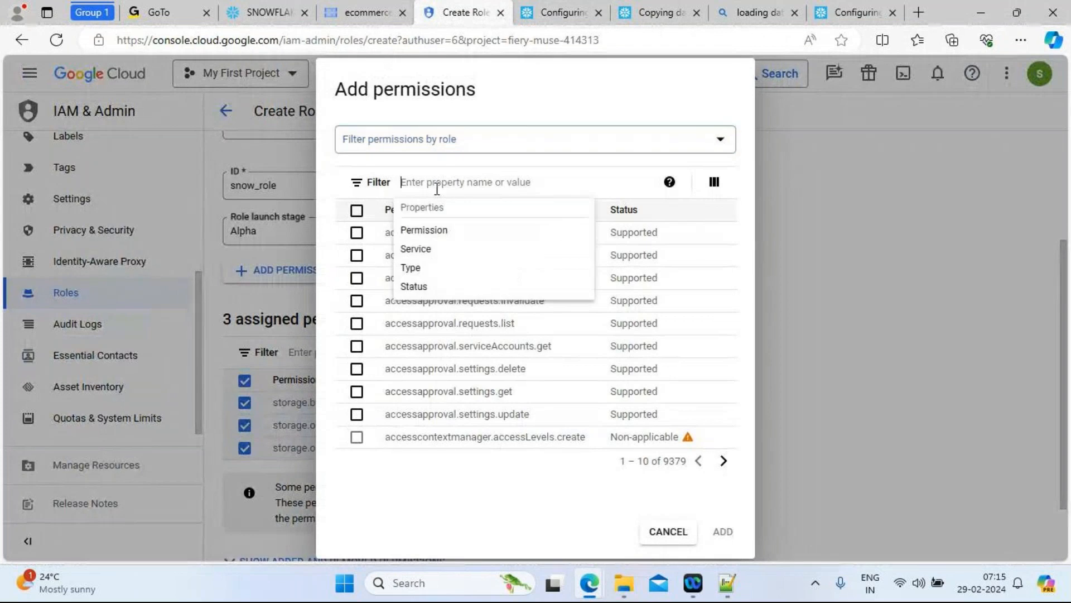
key(ctrl+v)
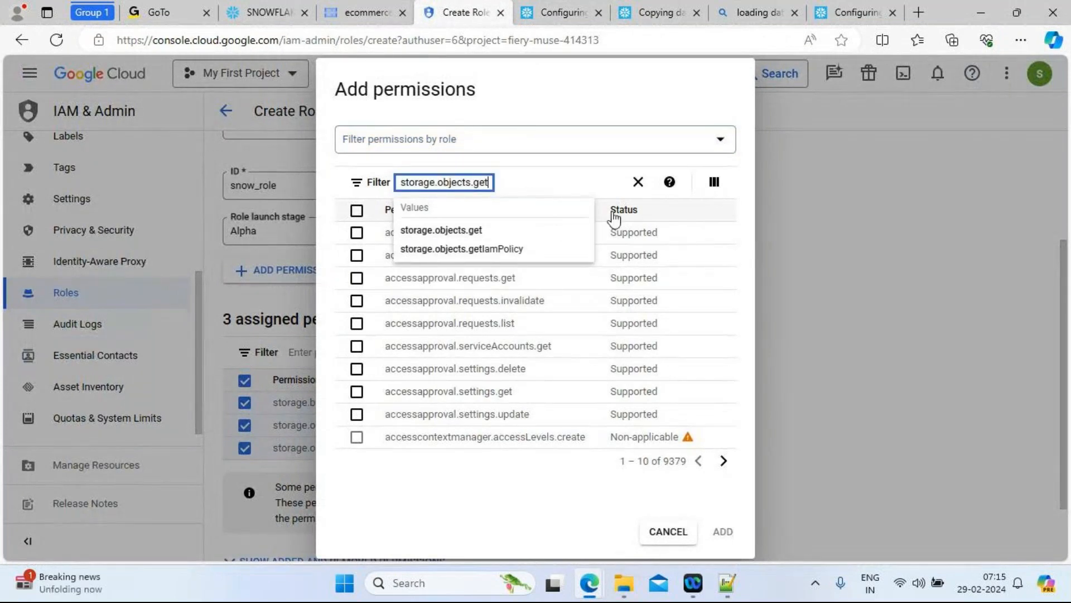
click(506, 230)
click(704, 400)
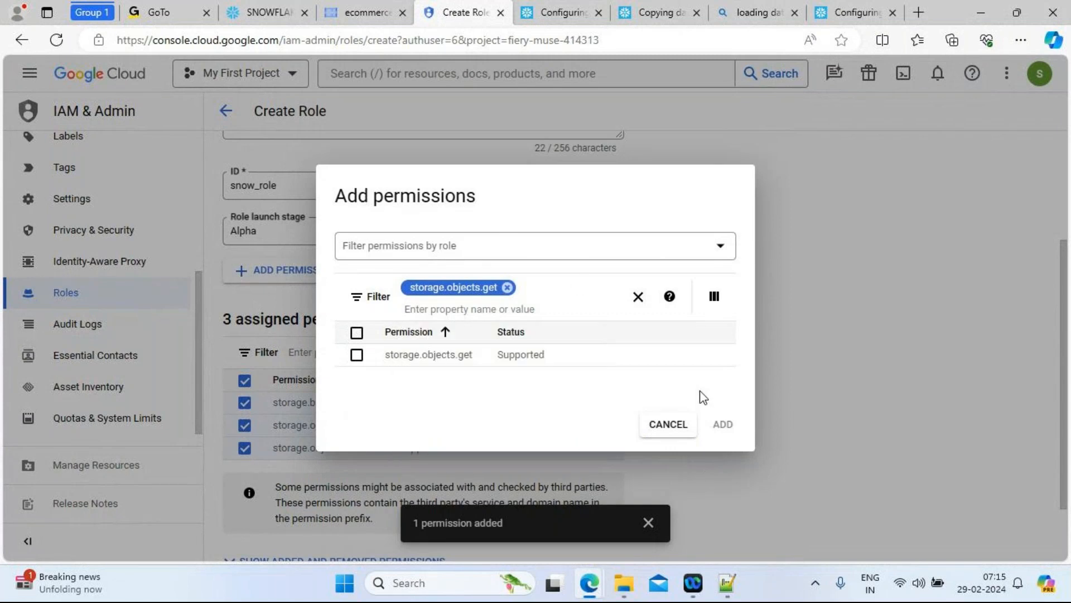
click(357, 355)
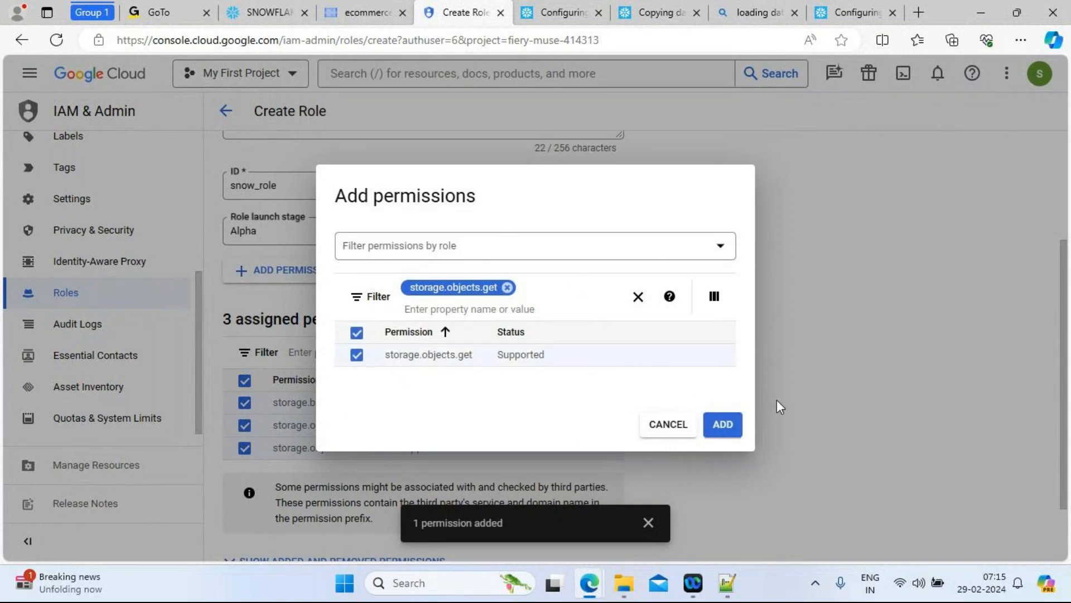
click(727, 431)
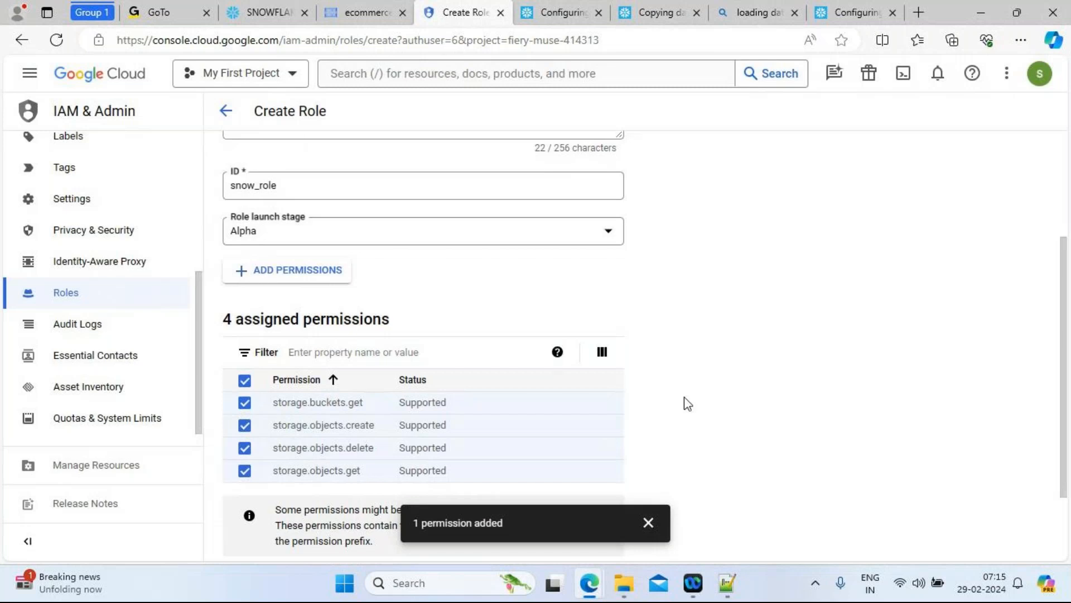
Add storage.objects.list to the role, using the name copied from the documentation's data loading and unloading permissions as the filter.
click(561, 13)
drag(648, 351, 507, 350)
key(ctrl+c)
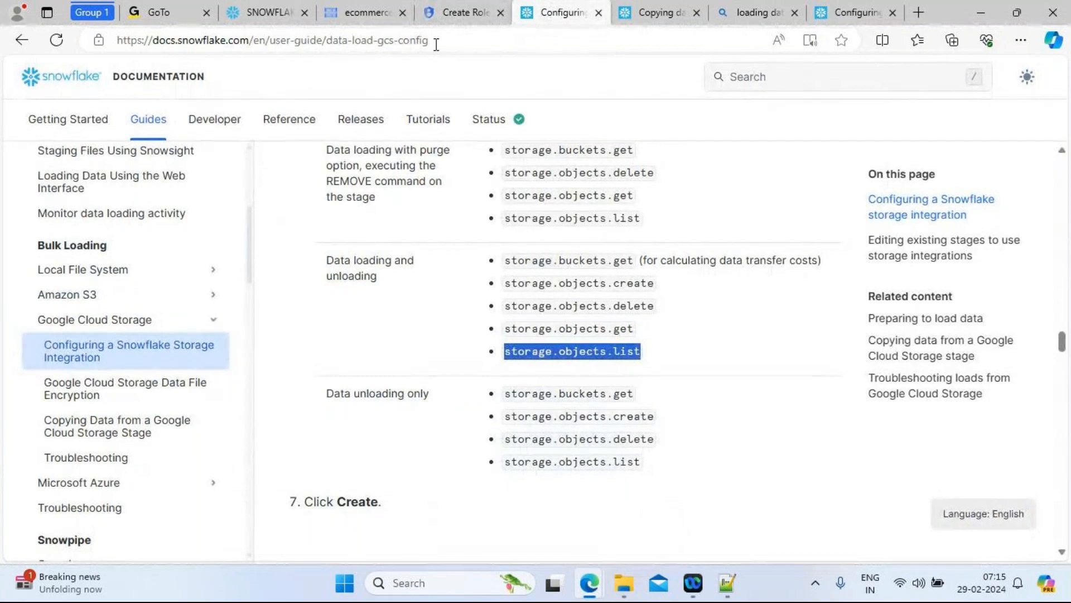
click(449, 14)
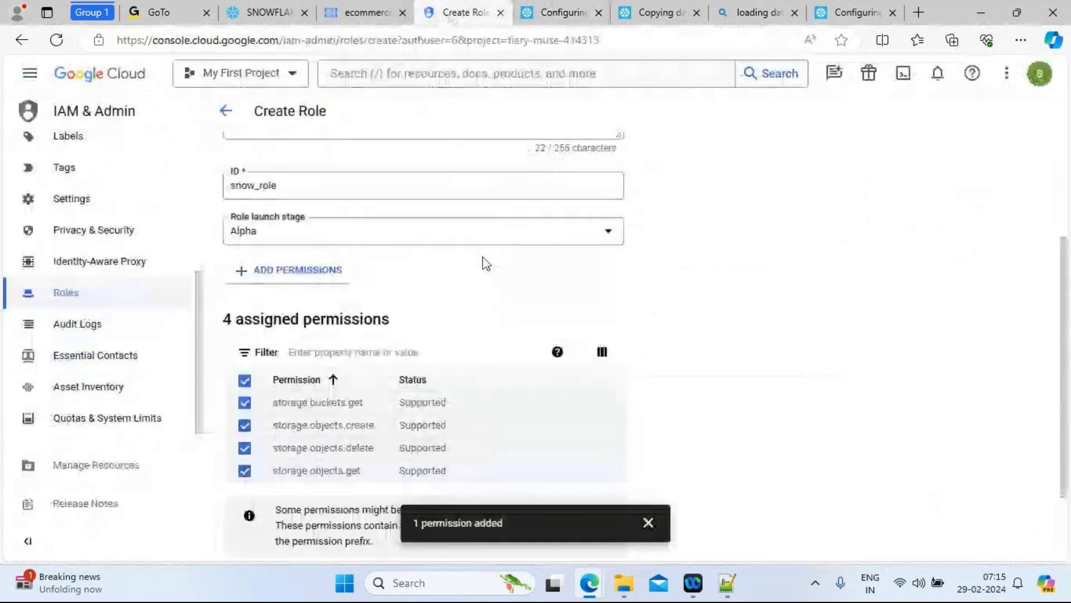
click(306, 272)
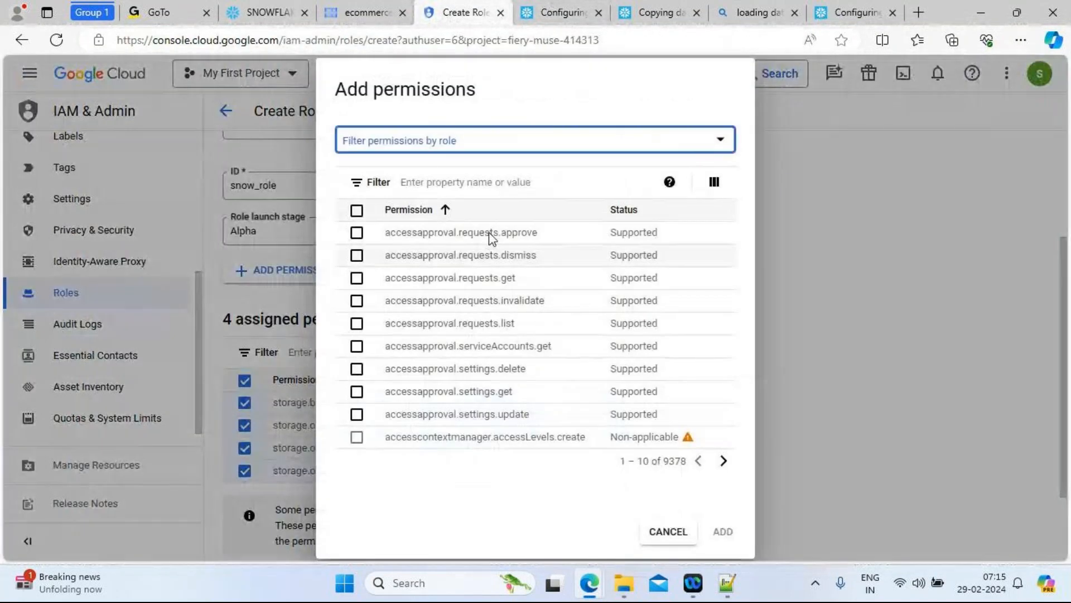
click(444, 182)
key(ctrl+v)
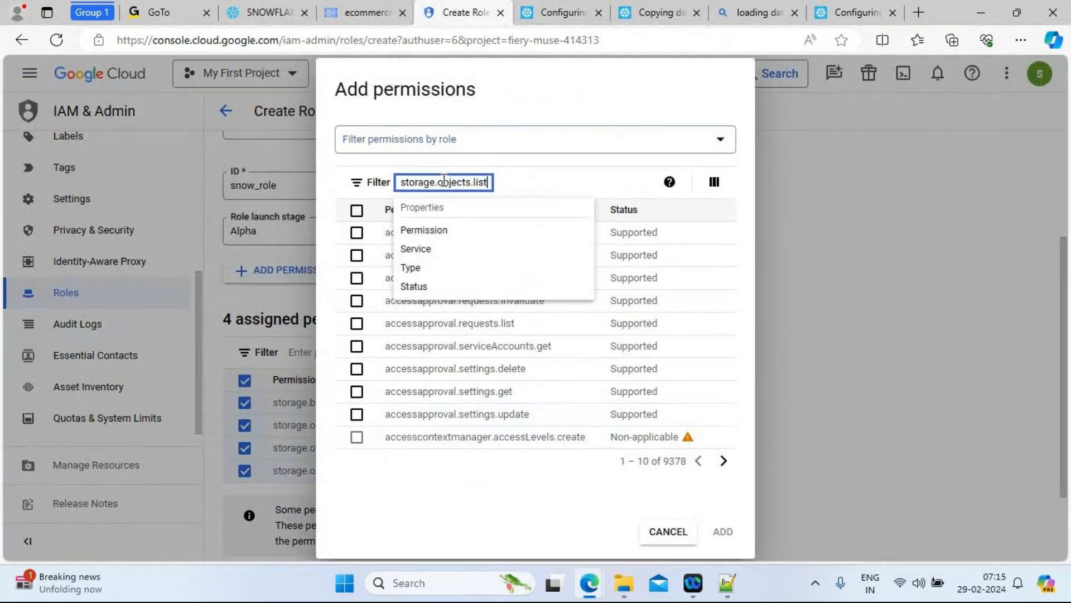
click(505, 236)
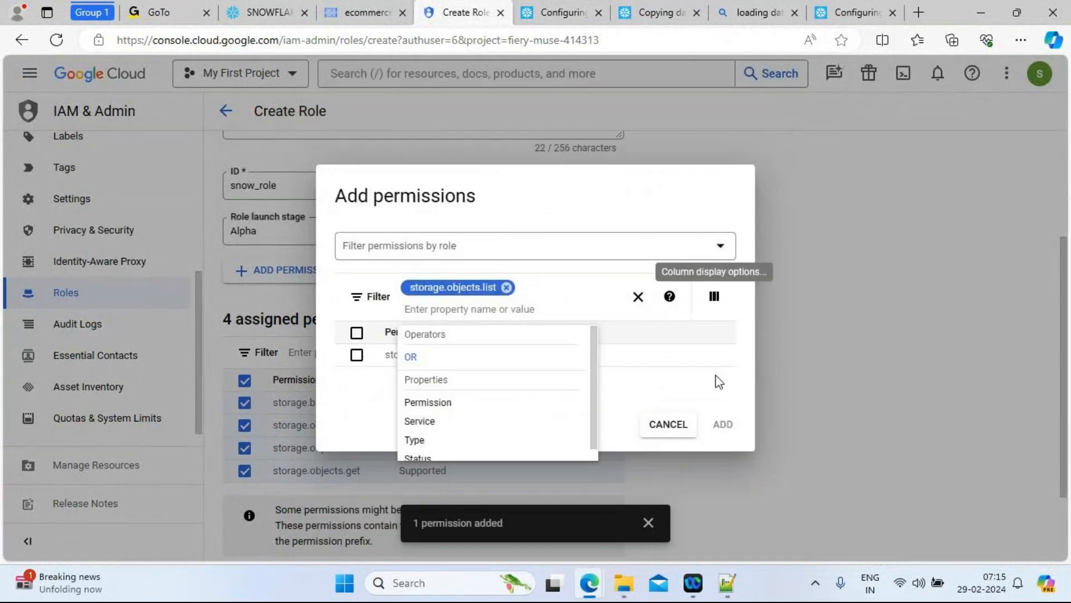
click(668, 394)
click(360, 356)
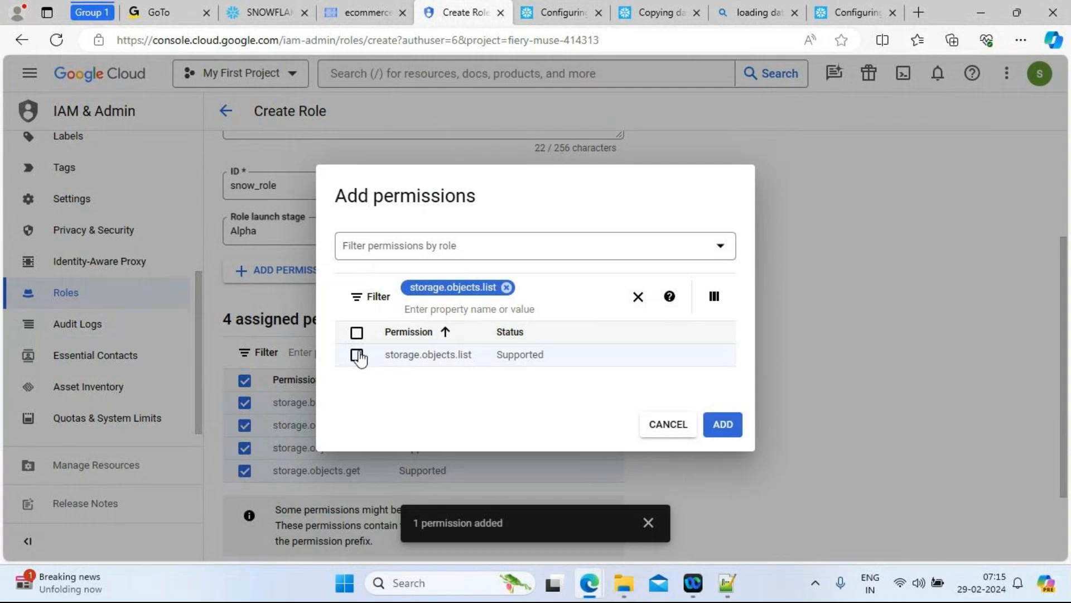
click(734, 427)
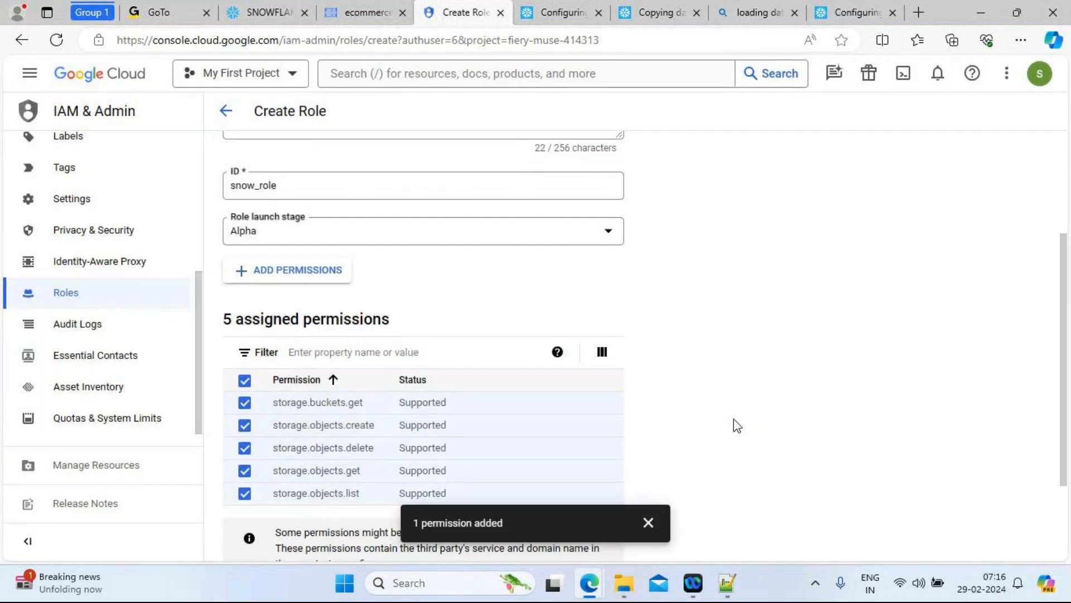
Review the role's assigned permissions and change the role ID to snow_role_id.
scroll(1069, 486, down, 2)
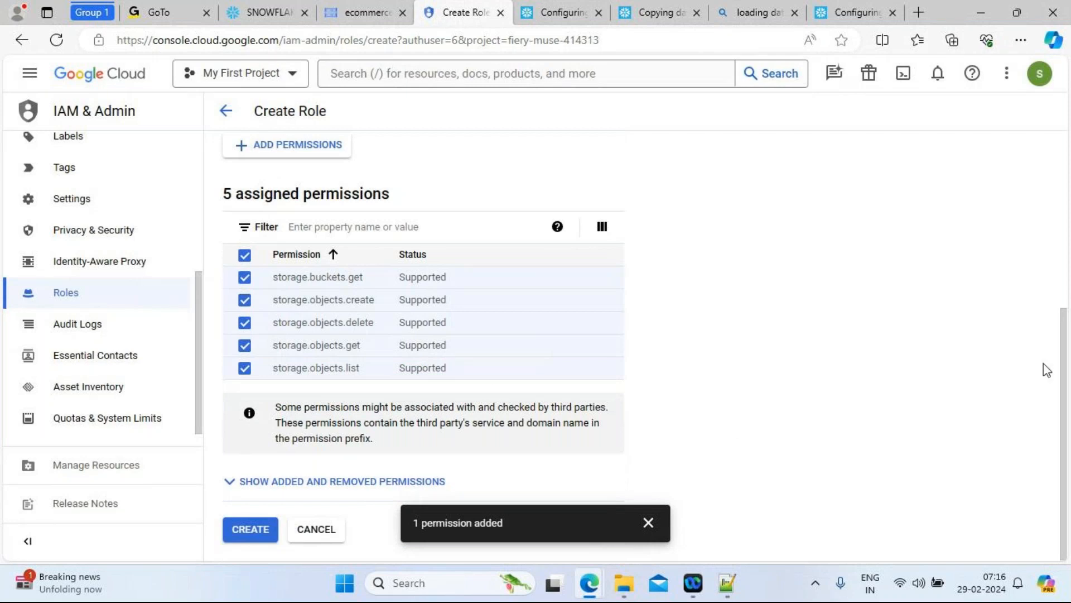
drag(1066, 373, 1031, 184)
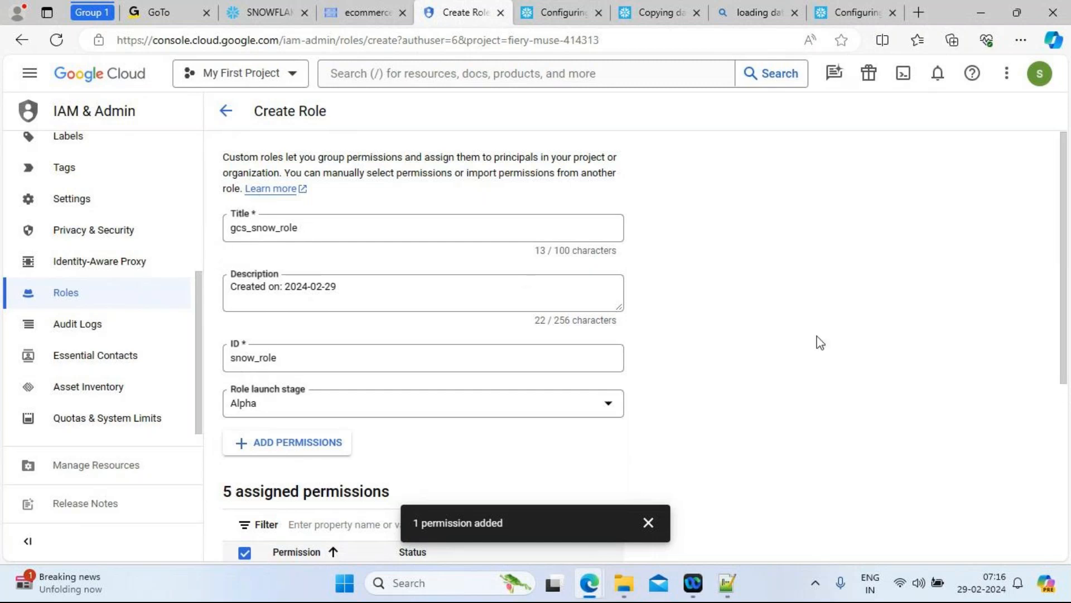
click(288, 362)
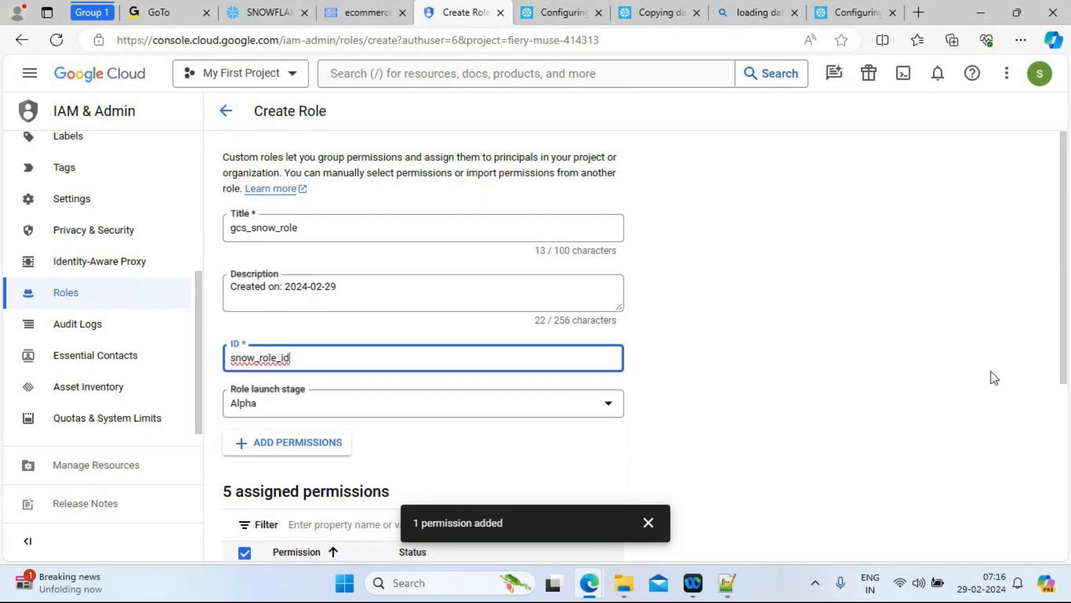
drag(1064, 304, 1070, 501)
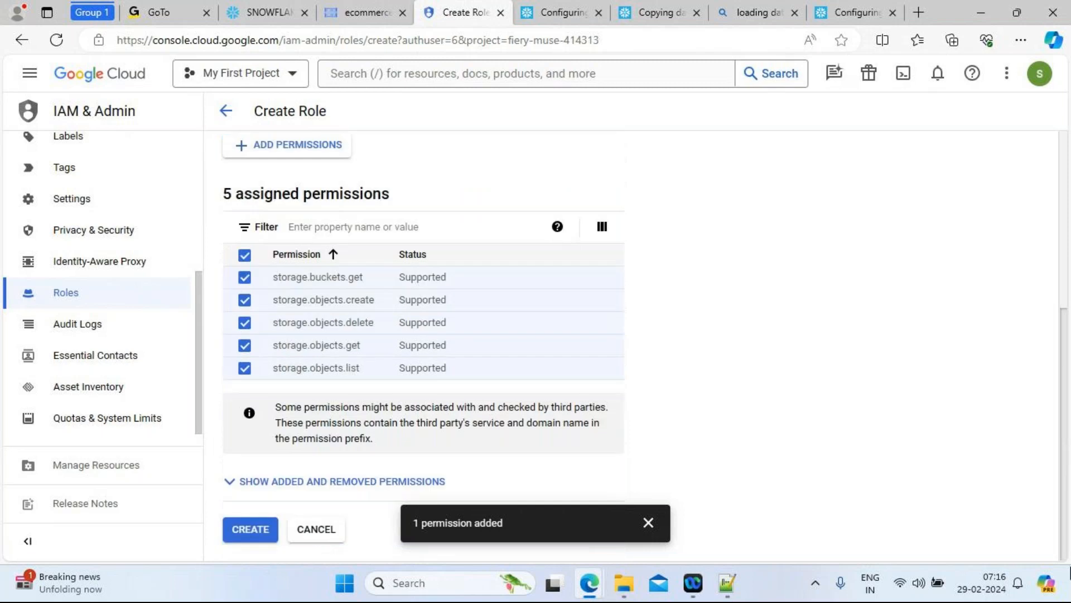
Create the custom role with its assigned storage permissions, and go back to the list of Cloud Storage buckets.
click(256, 533)
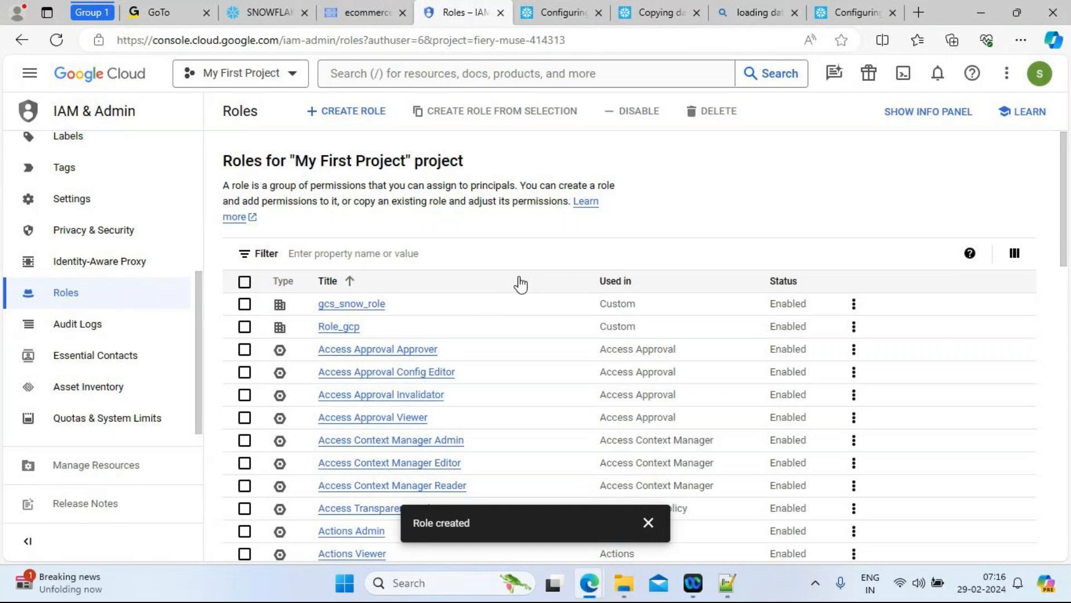
click(360, 11)
click(699, 191)
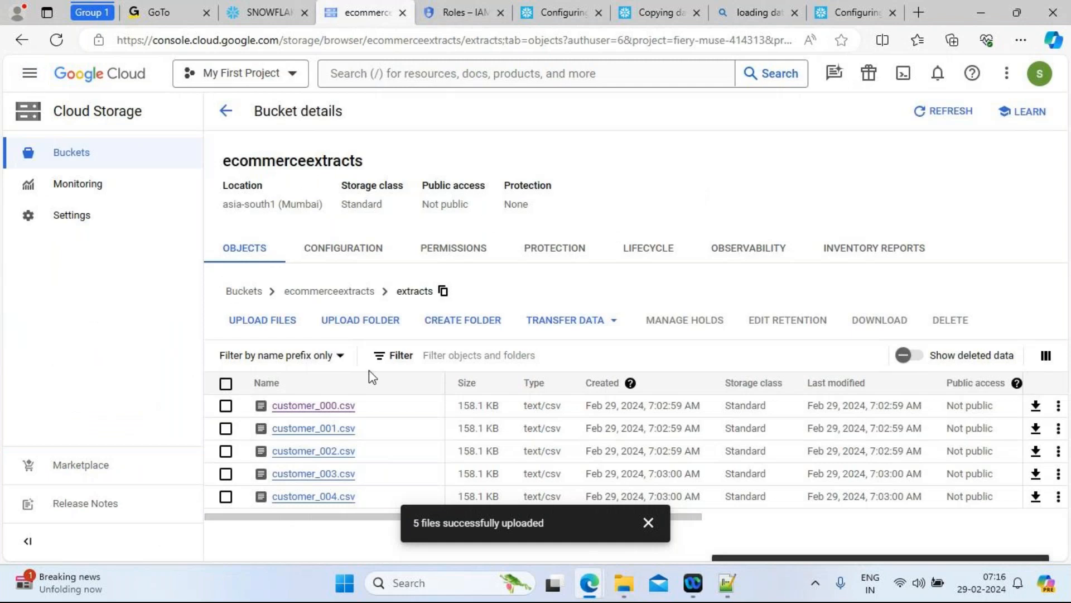
click(329, 291)
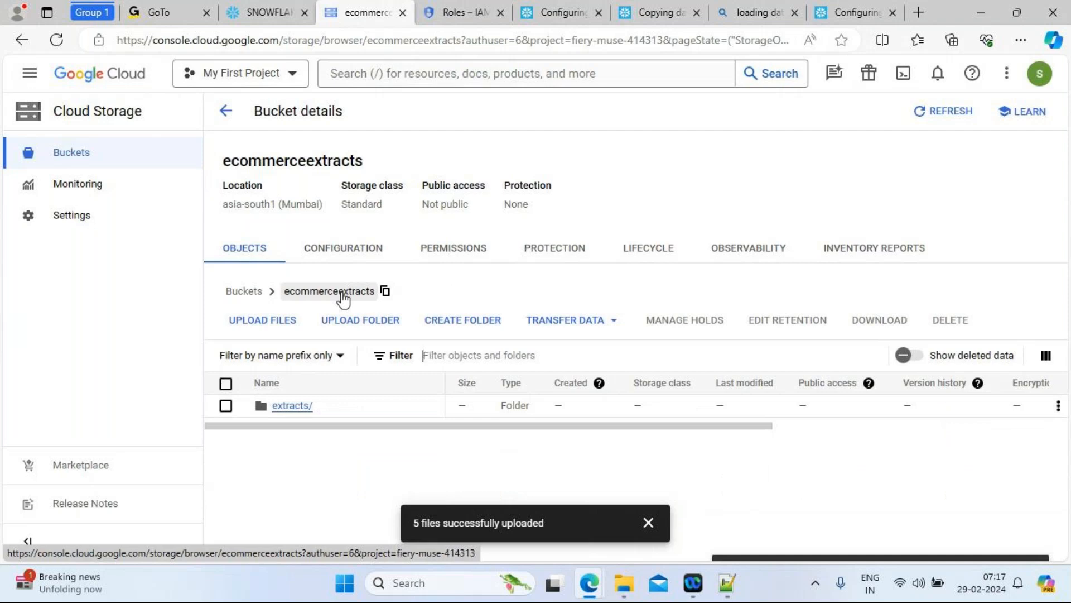
click(245, 296)
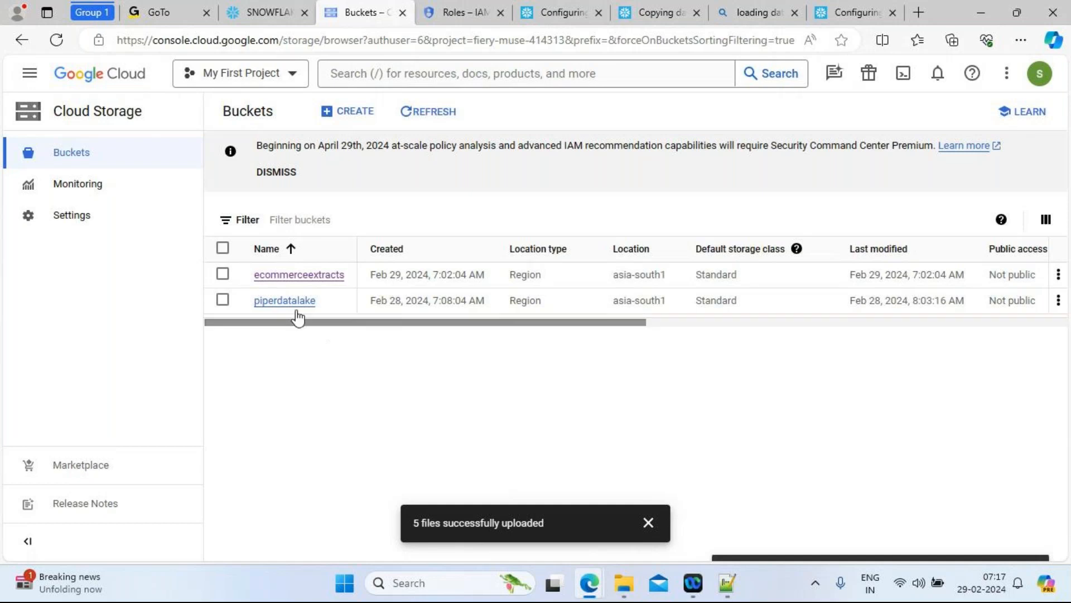
Start granting a new principal access to the ecommerceextracts bucket, and switch to the Snowflake worksheet showing the storage integration's service account.
click(223, 274)
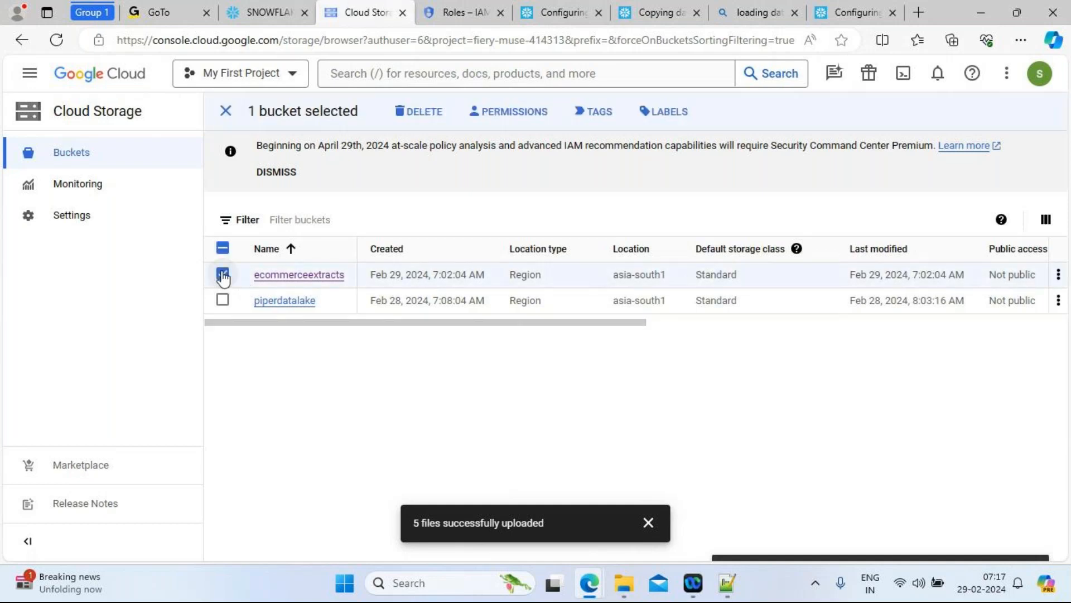
click(510, 113)
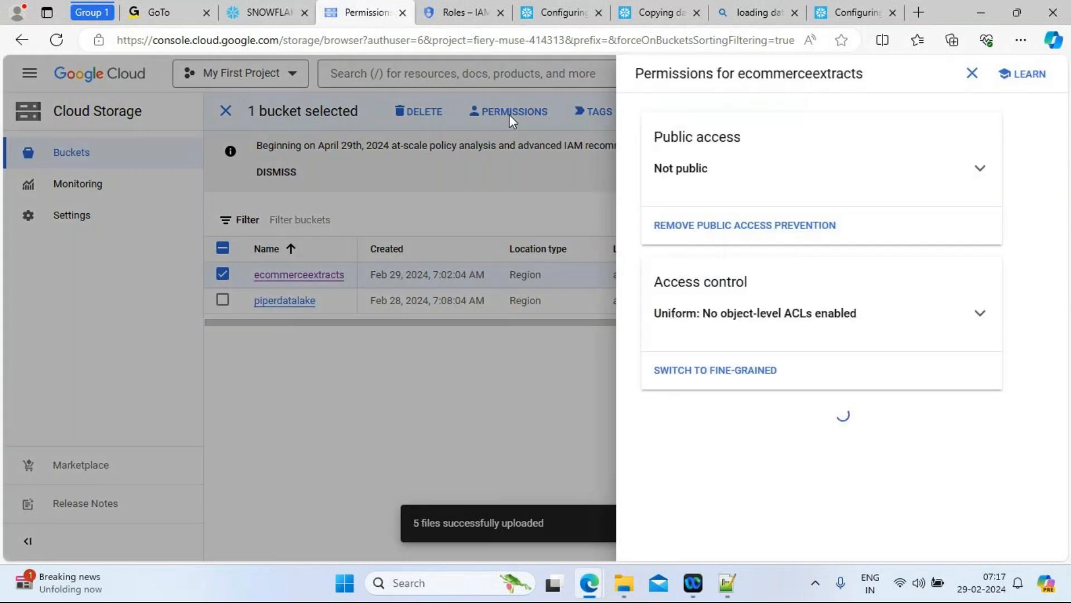
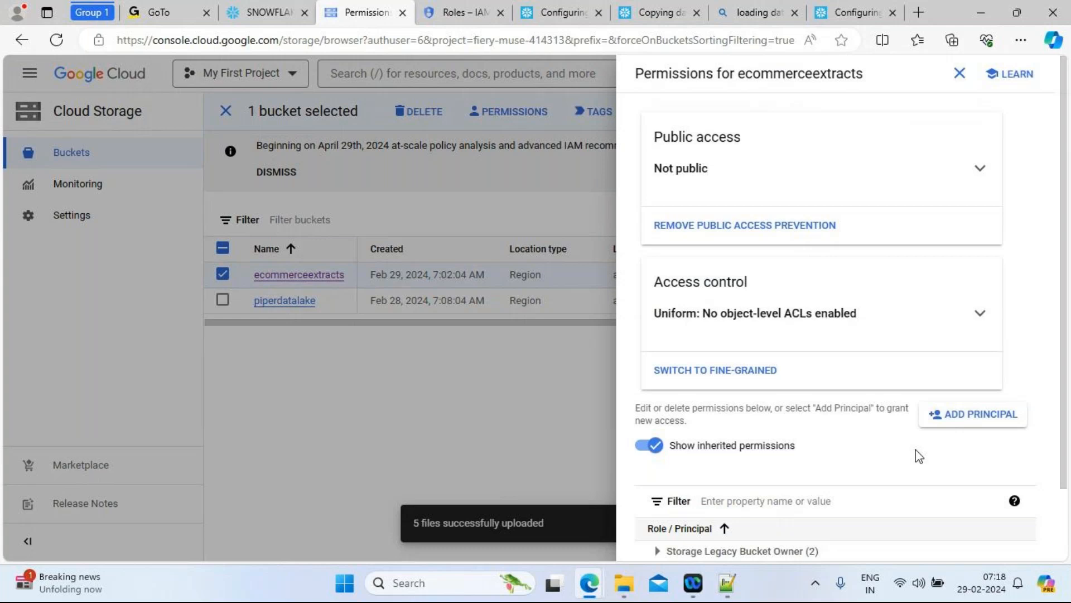
click(978, 428)
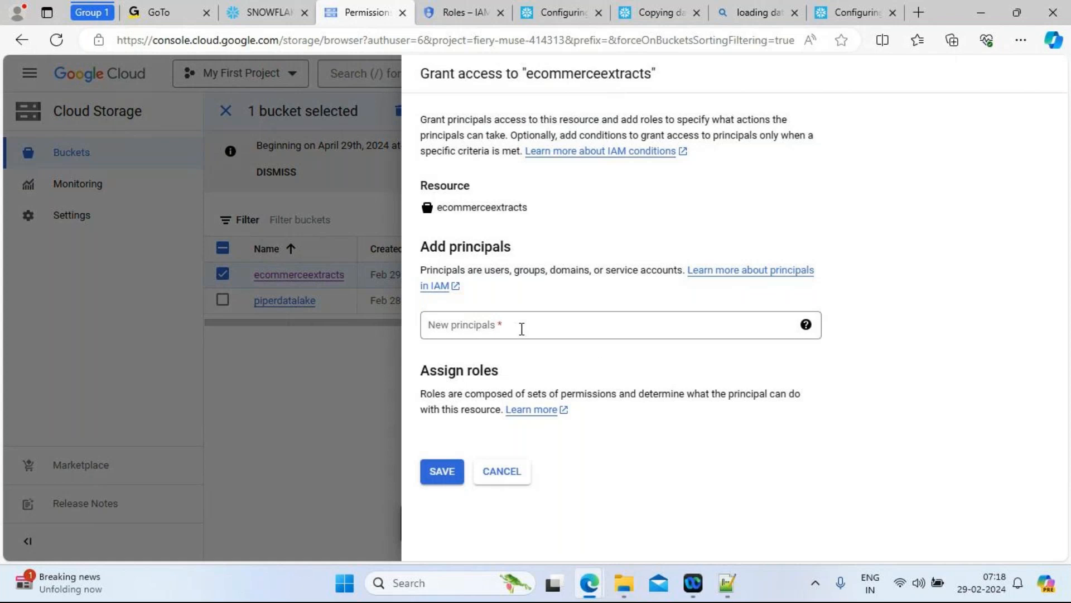
click(485, 324)
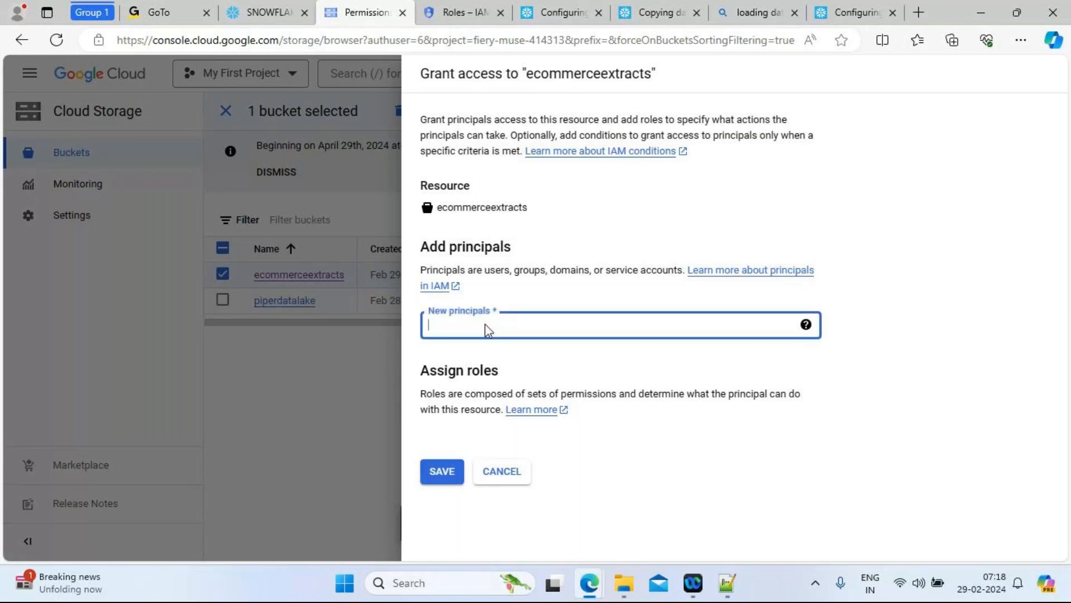
click(266, 13)
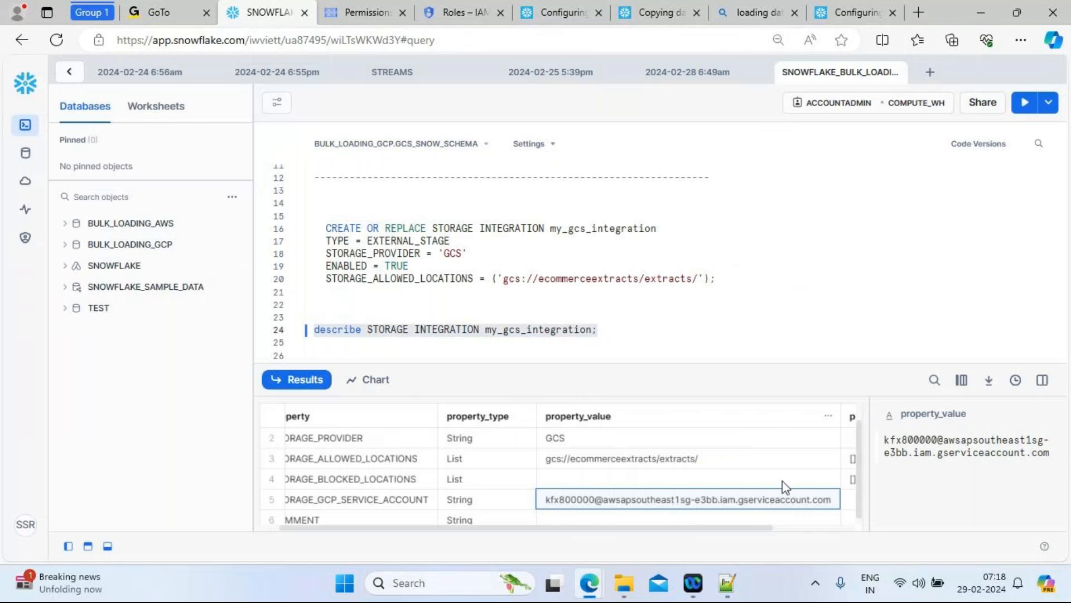
Copy the GCP service account from the integration's property values and add it as a new principal for the ecommerceextracts bucket in Google Cloud.
click(1007, 416)
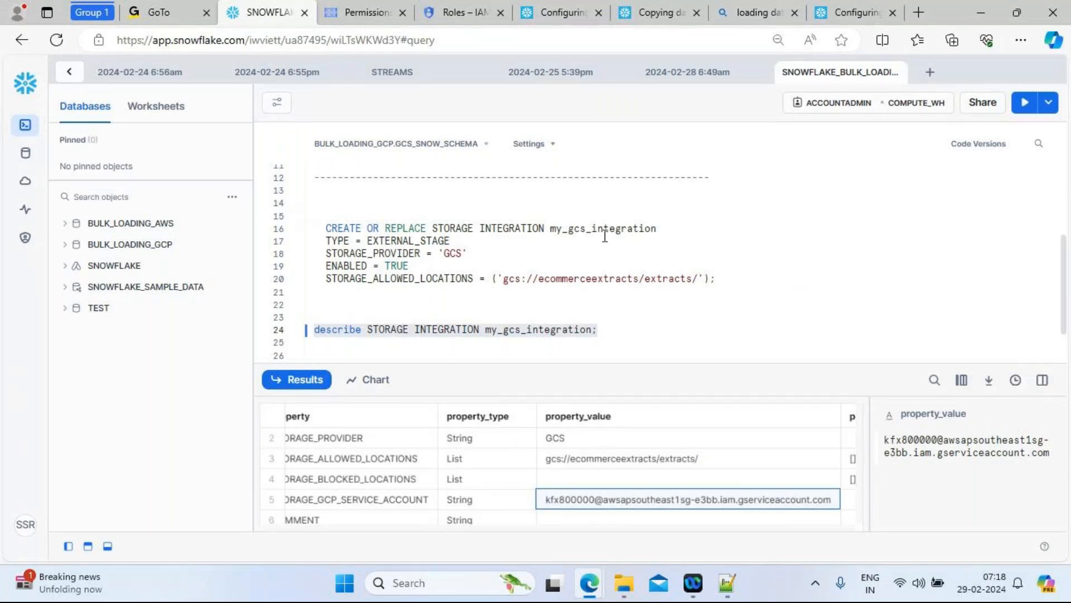
click(361, 12)
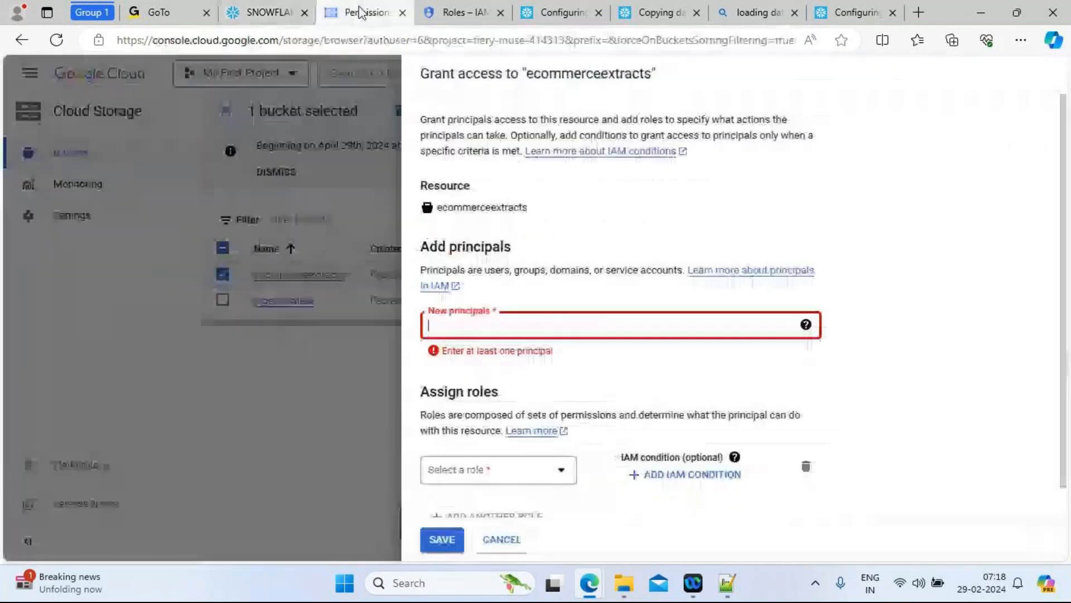
click(458, 329)
key(ctrl+v)
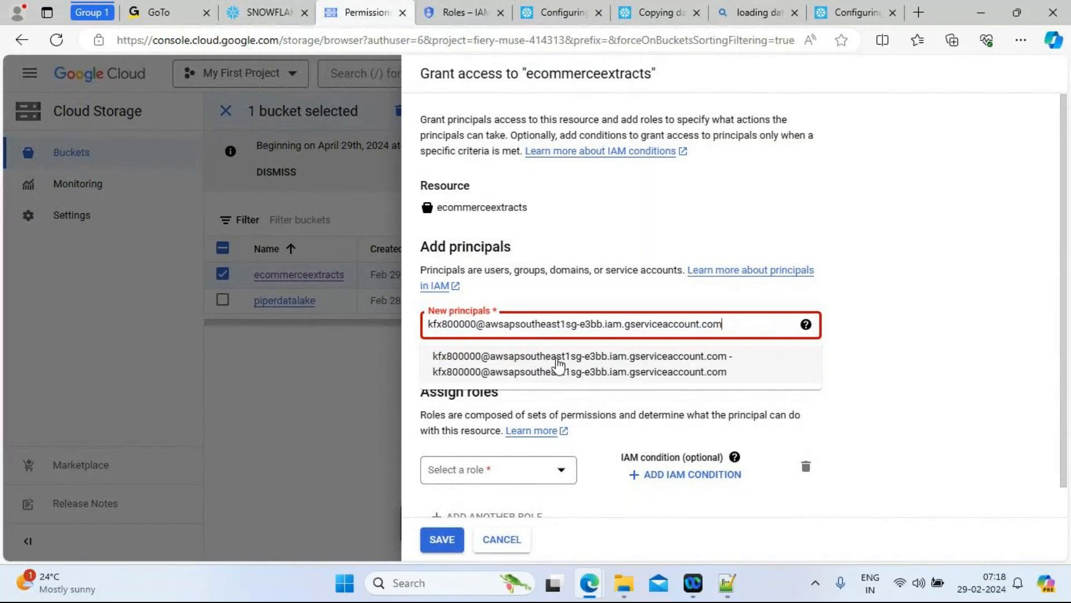
click(595, 366)
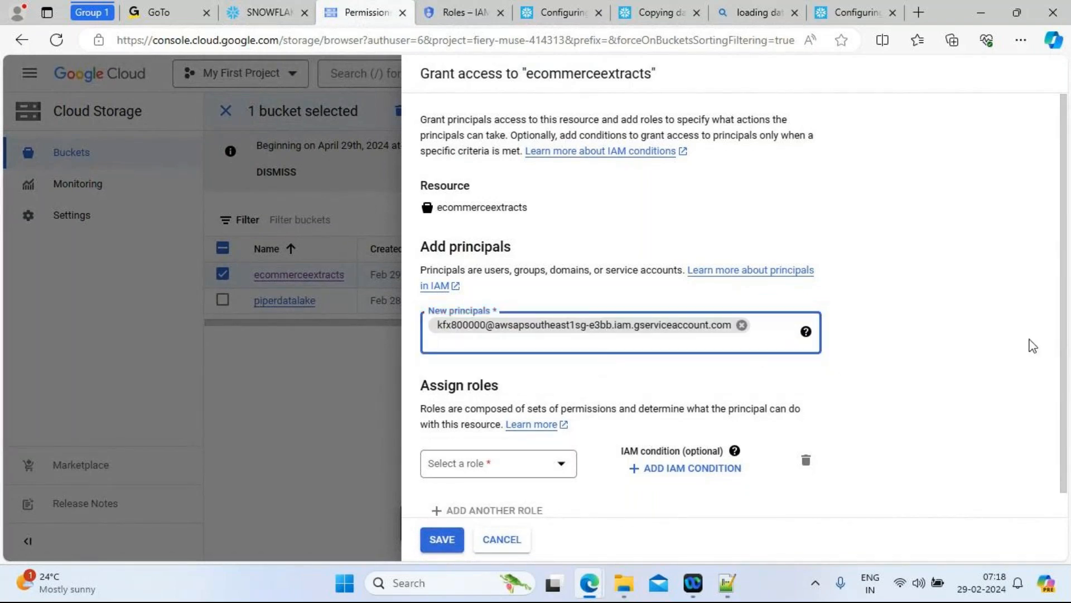
Review which principal types, from users to service accounts, can be granted access to the bucket.
scroll(1067, 328, down, 1)
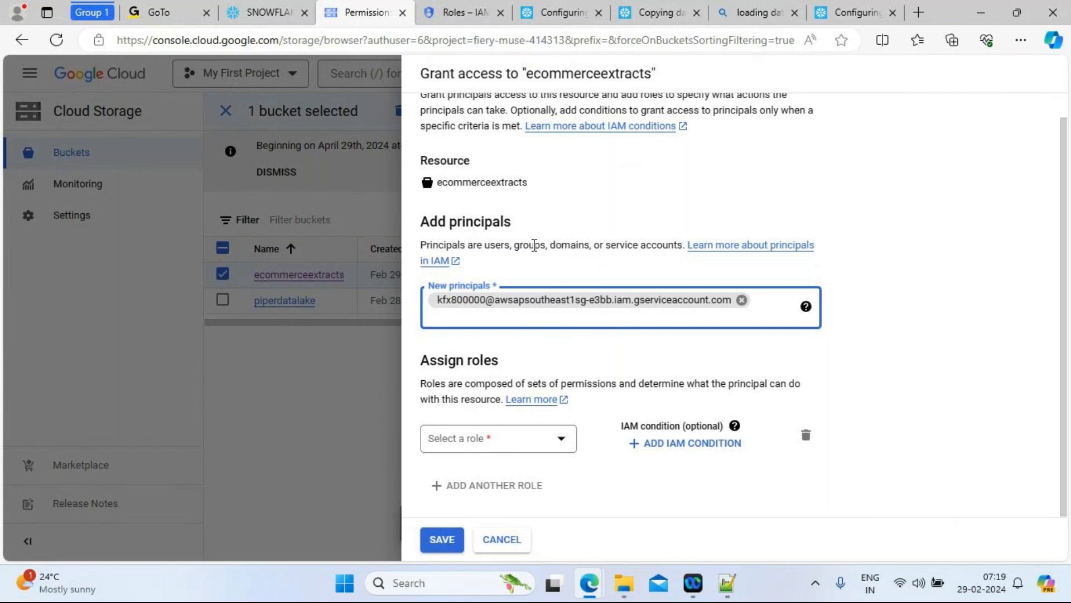
double_click(499, 246)
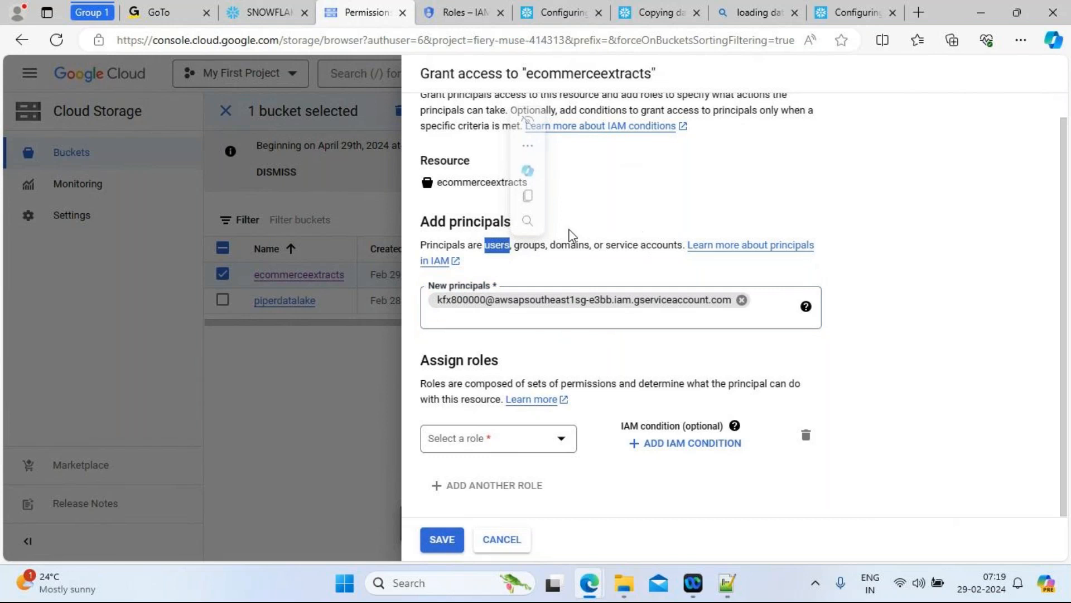
drag(657, 260, 612, 253)
click(613, 253)
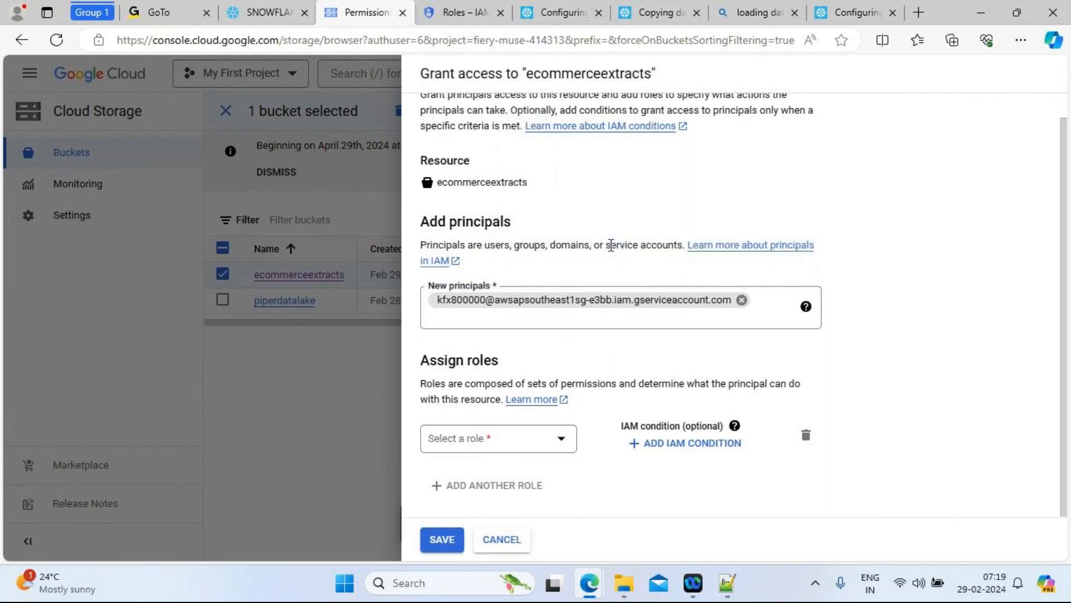
drag(608, 246, 683, 246)
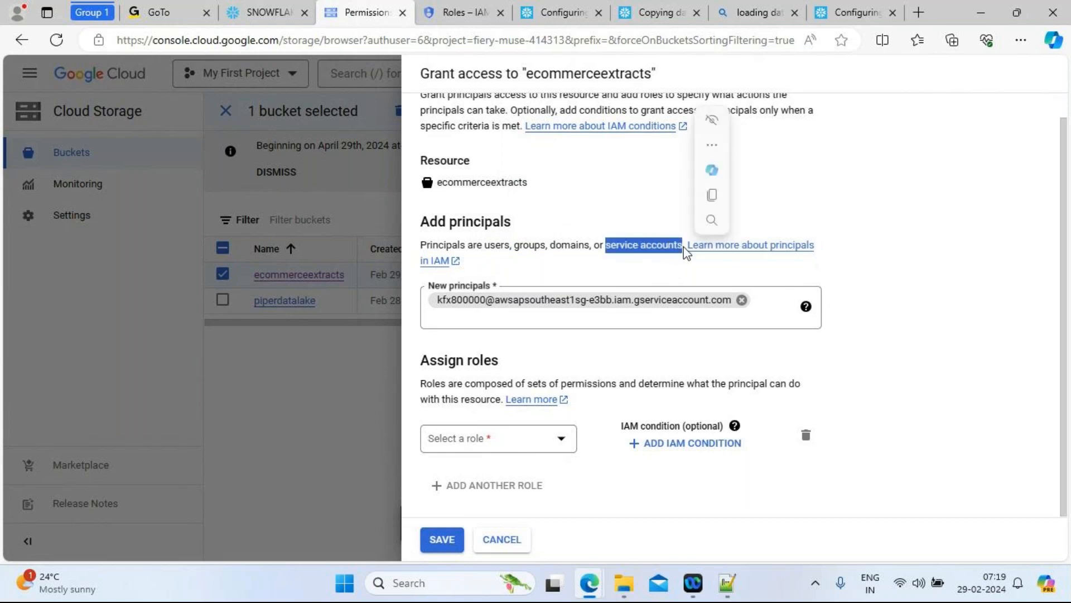
click(589, 266)
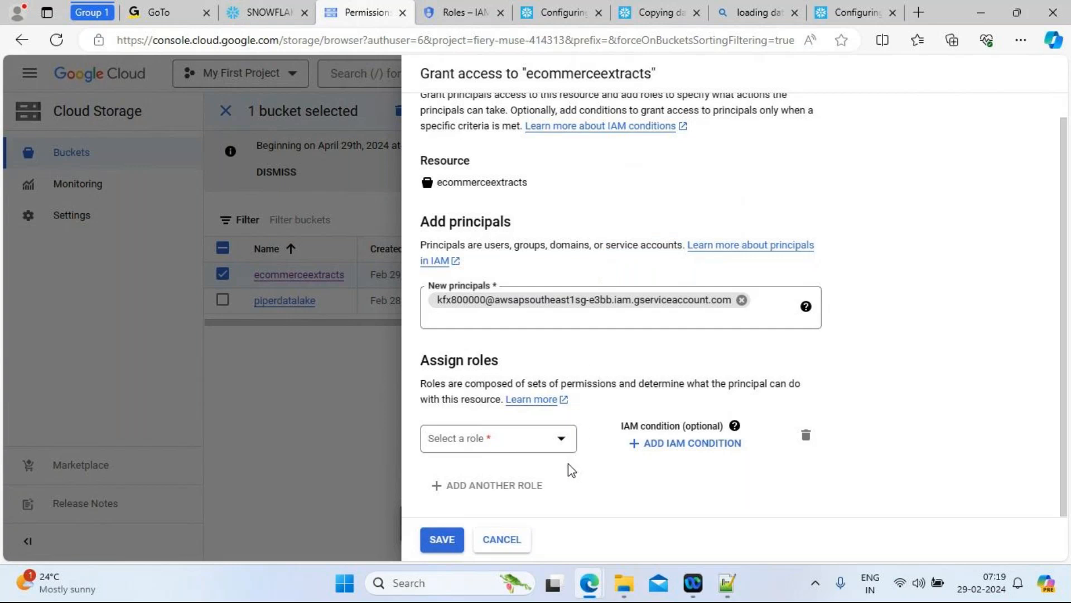
click(539, 441)
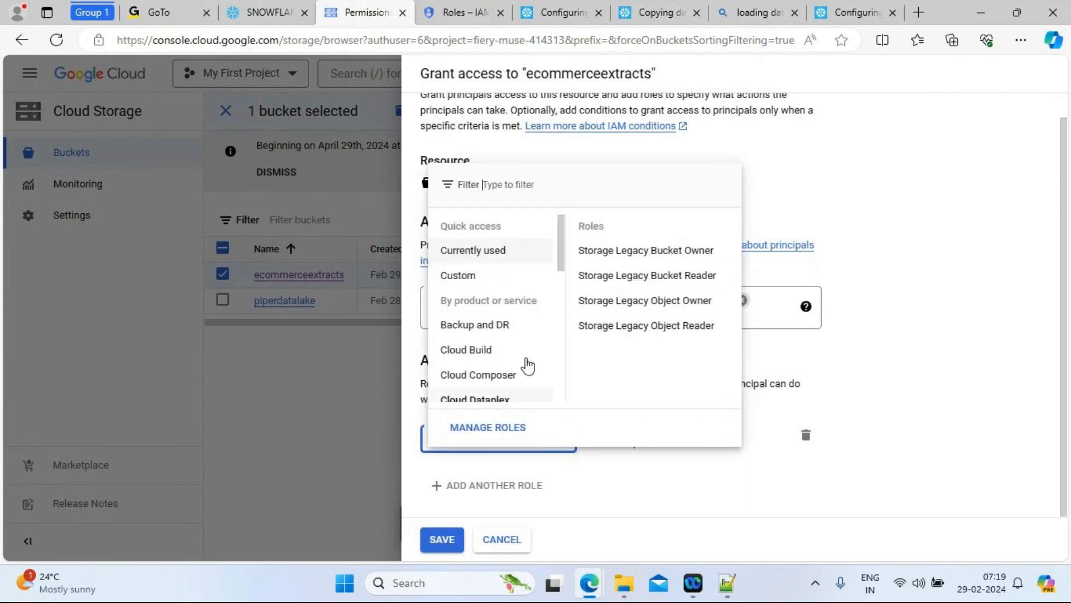
click(499, 193)
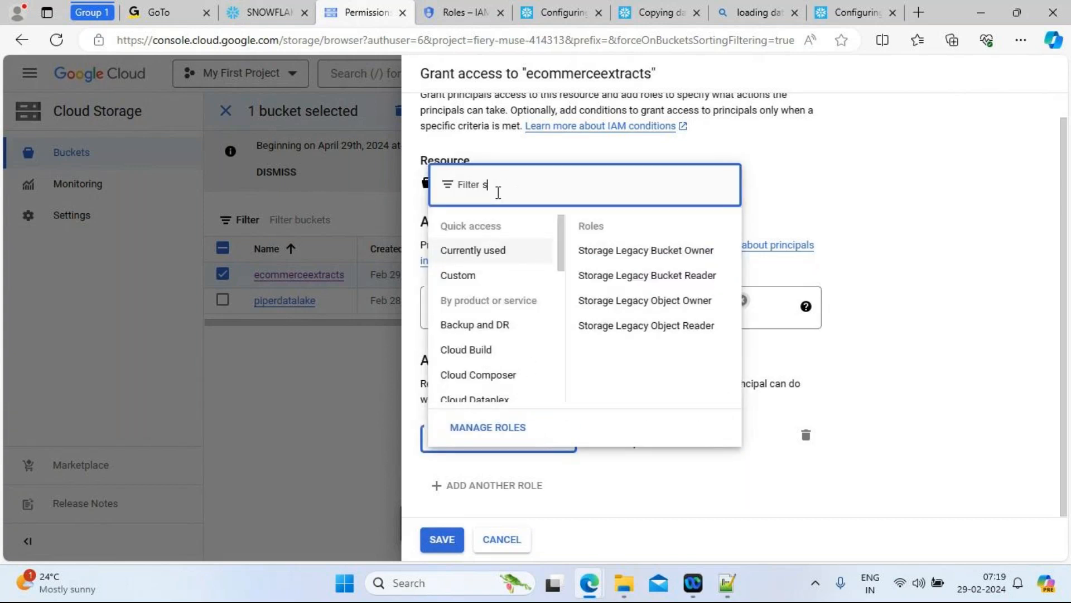
text(snow)
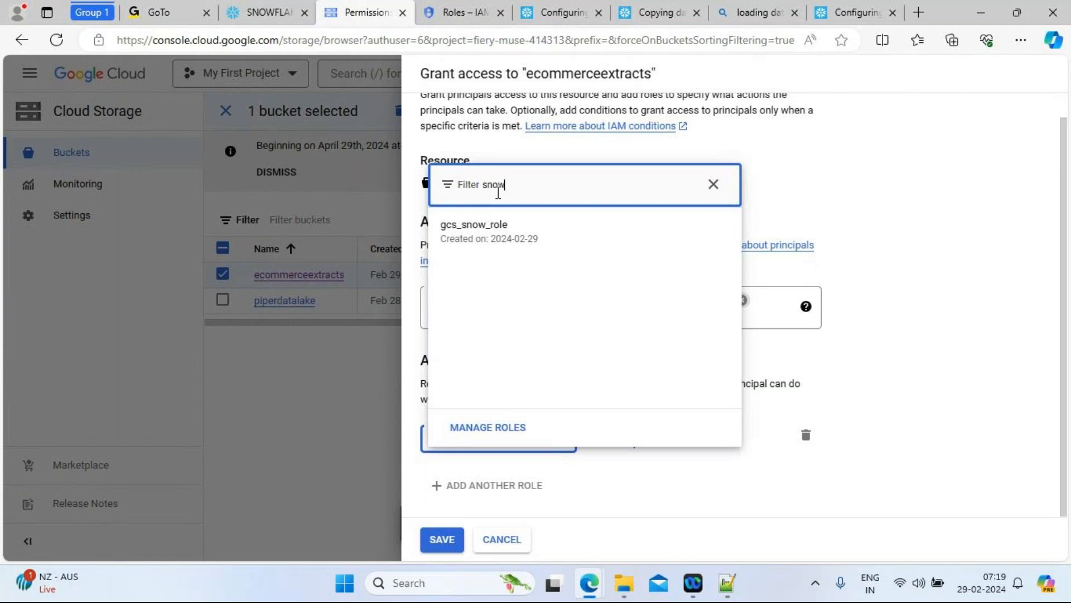
key(BackSpace)
key(BackSpace)
key(BackSpace)
key(BackSpace)
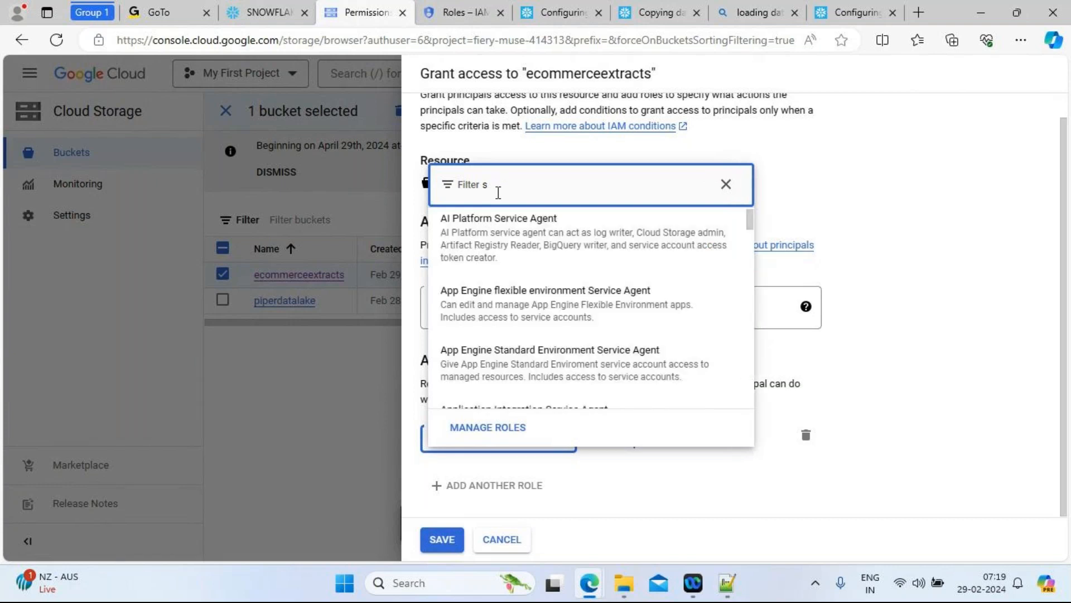
click(868, 231)
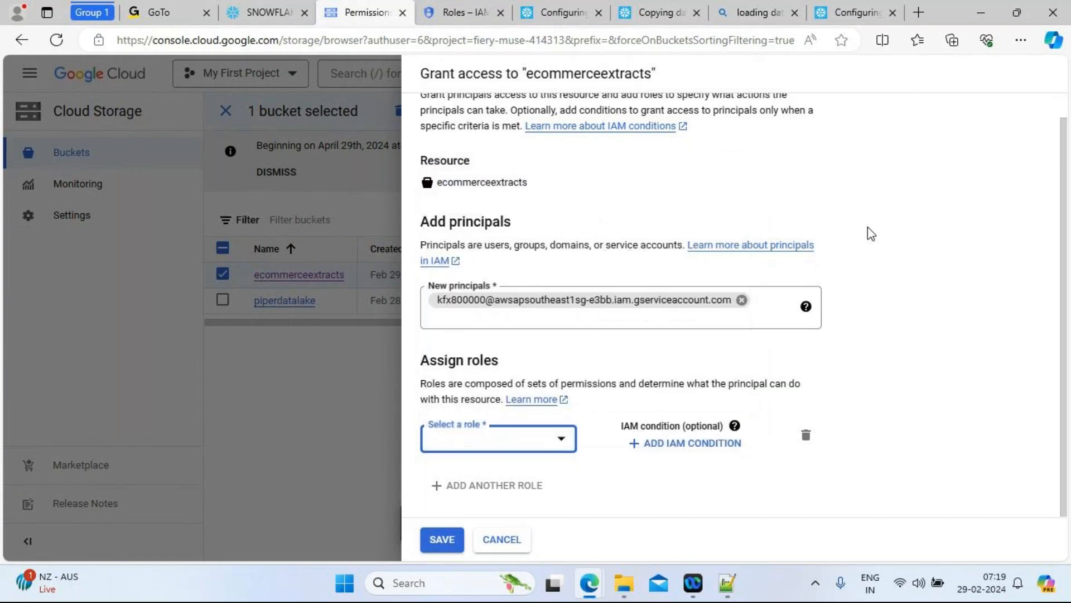
Find roles matching gcs_snow, assign gcs_snow_role to the new principal, and save the access grant.
click(471, 447)
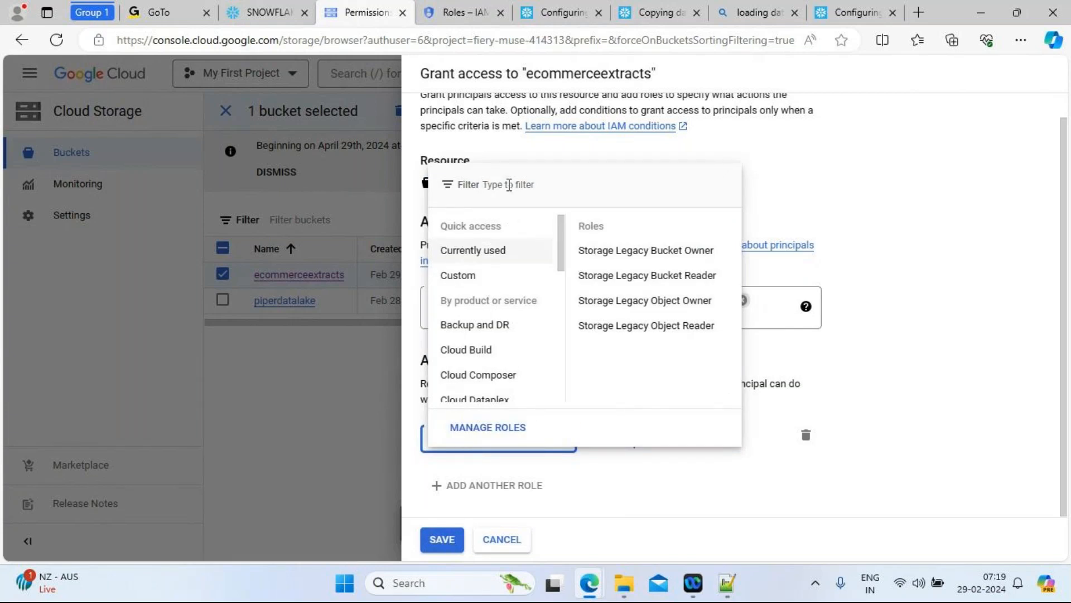
text(gcs)
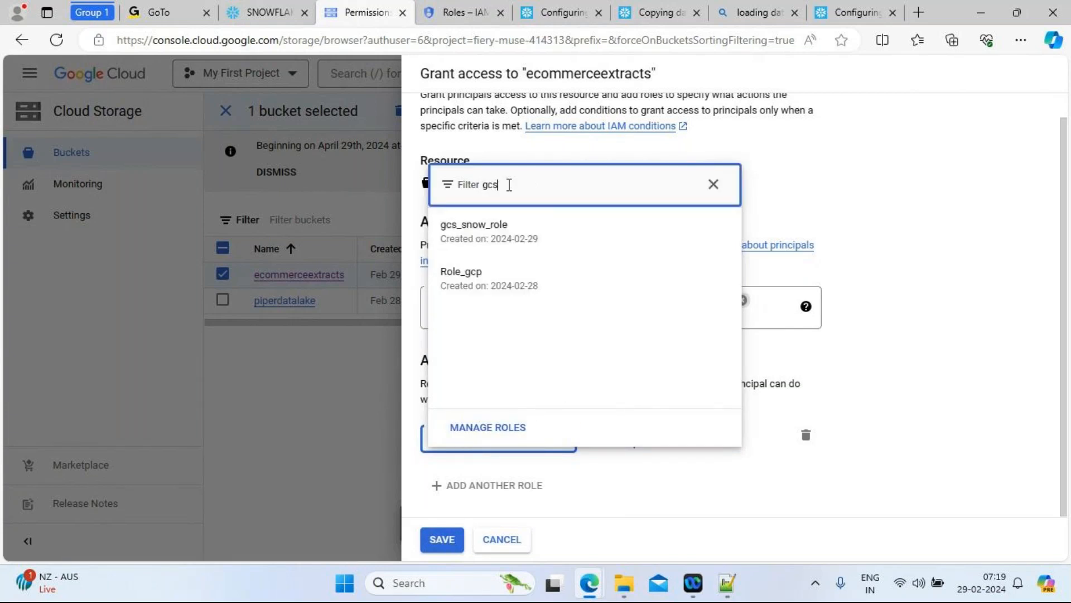
text(_snow)
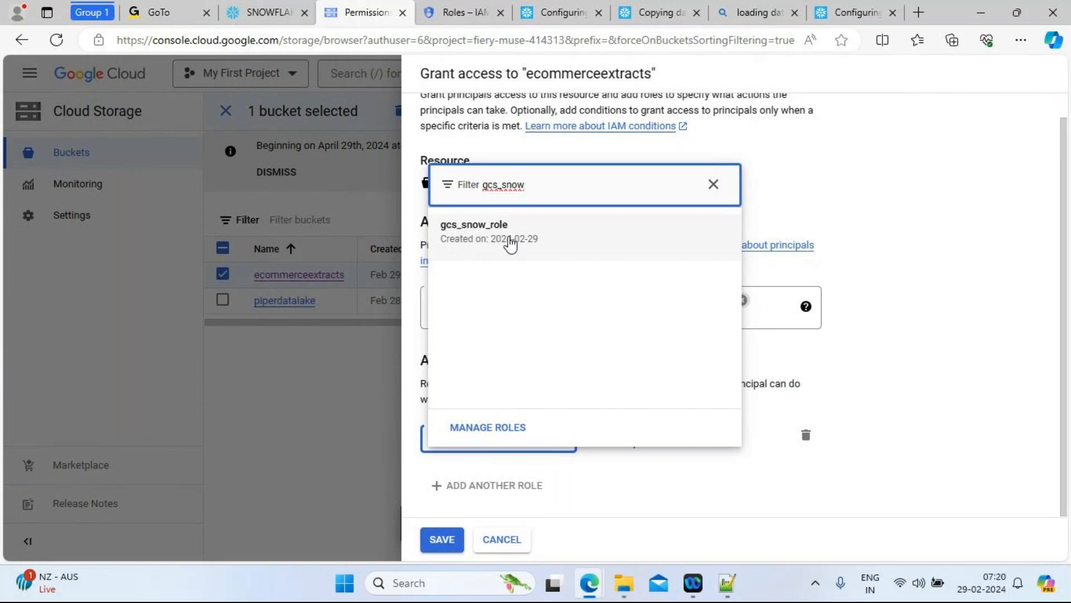
click(510, 241)
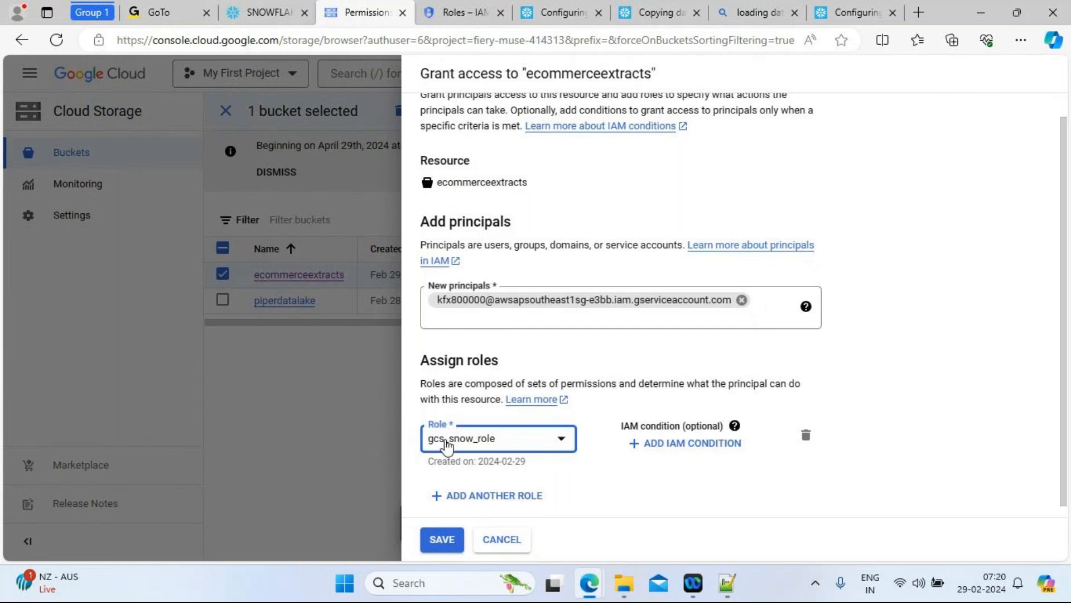
click(458, 550)
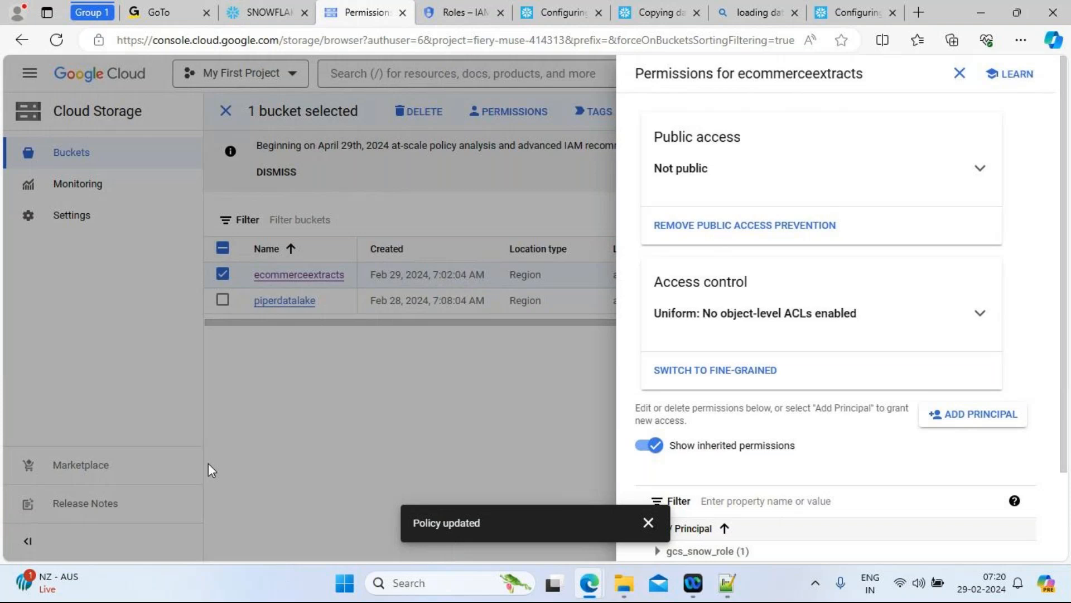
Close the bucket permissions and open the ecommerceextracts bucket's details.
click(230, 390)
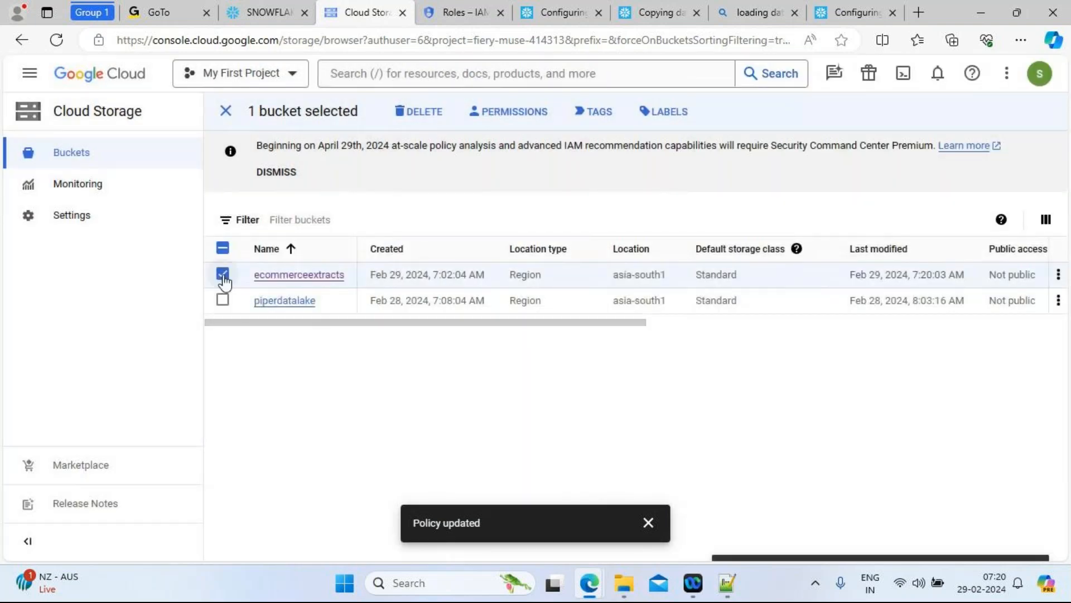
click(311, 279)
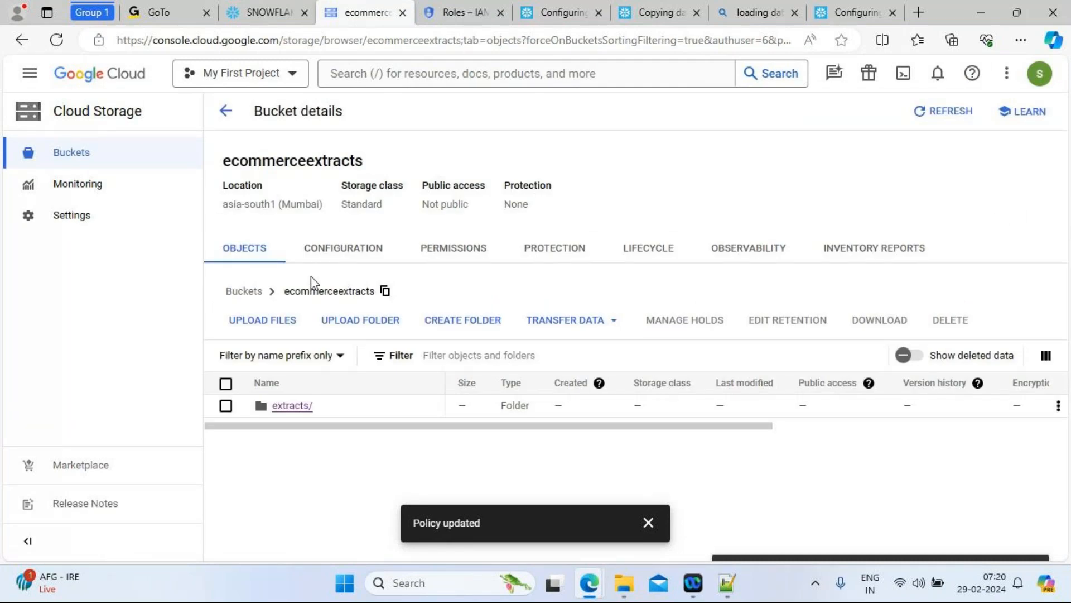
Switch to Notepad++ and copy the CREATE ROLE my_role; statement from the GCS integration script.
click(729, 584)
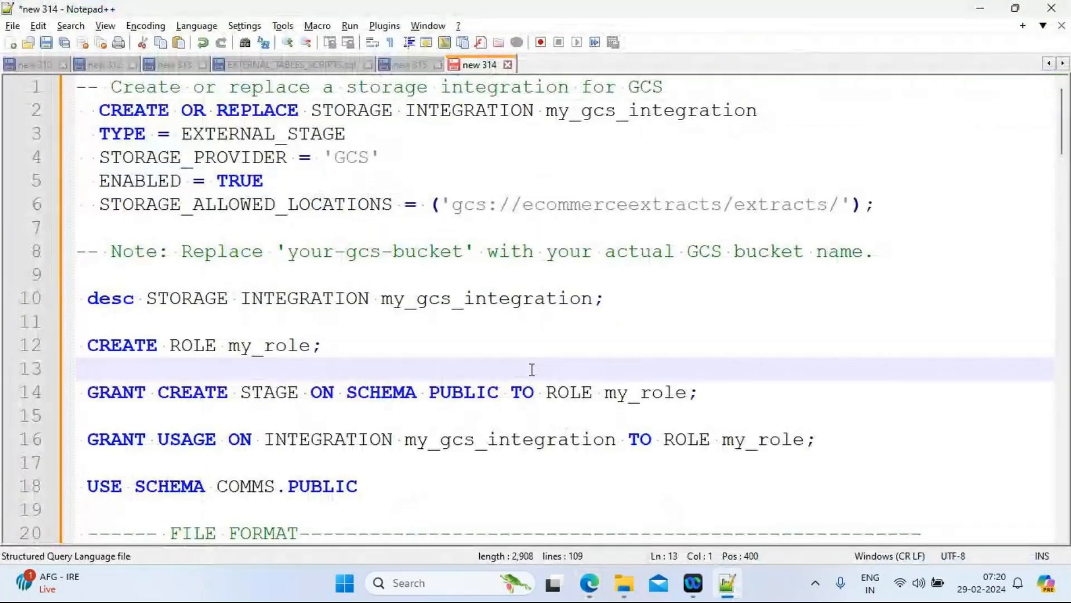
key(Down)
key(Down)
key(Down)
key(Down)
key(Down)
key(Down)
key(Down)
key(Down)
key(Down)
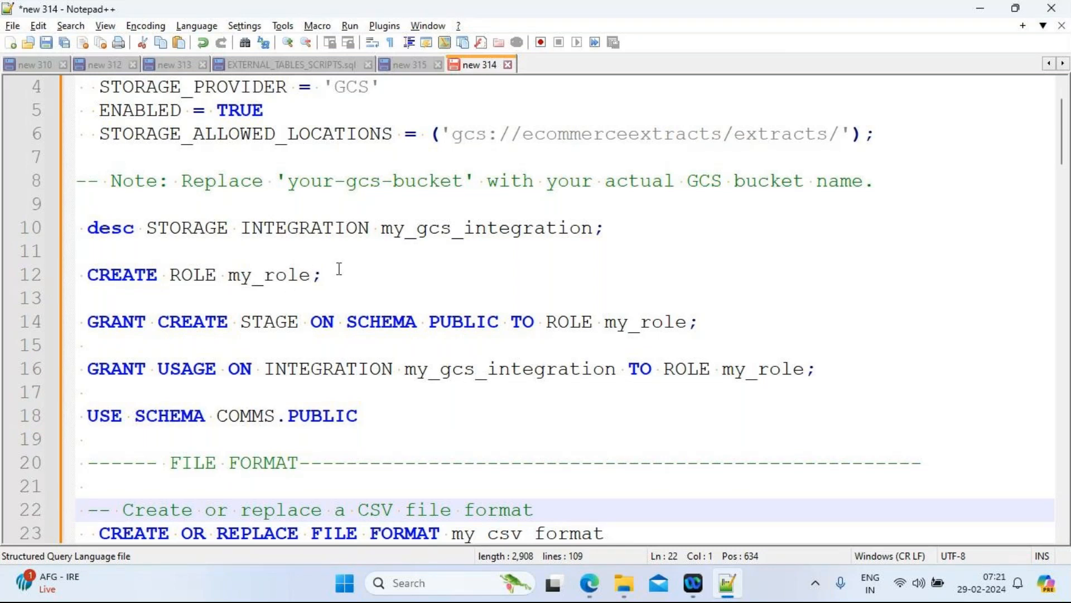
drag(322, 274, 80, 272)
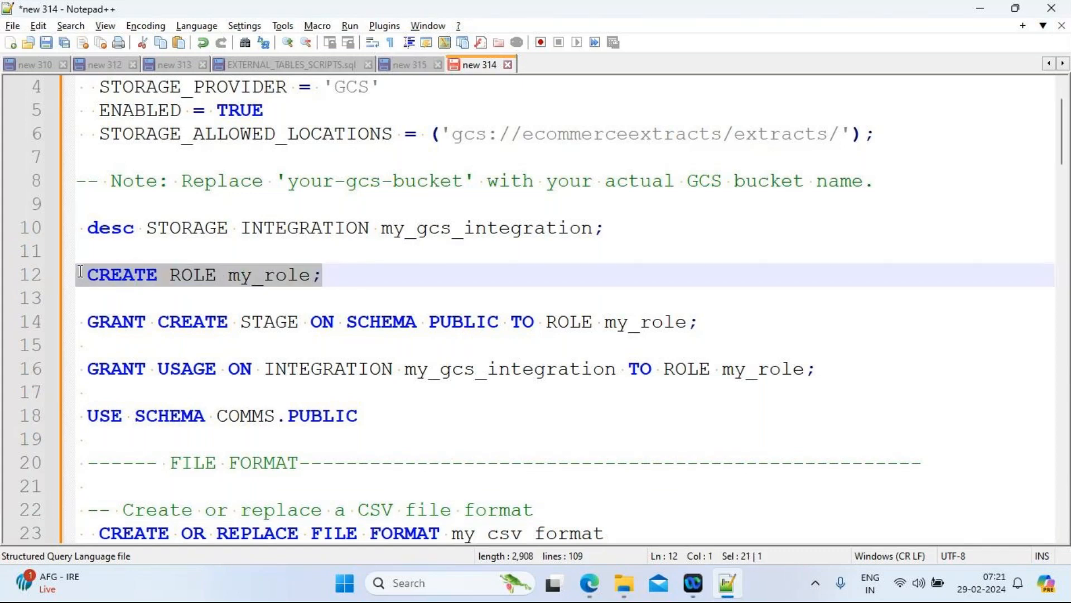
double_click(197, 282)
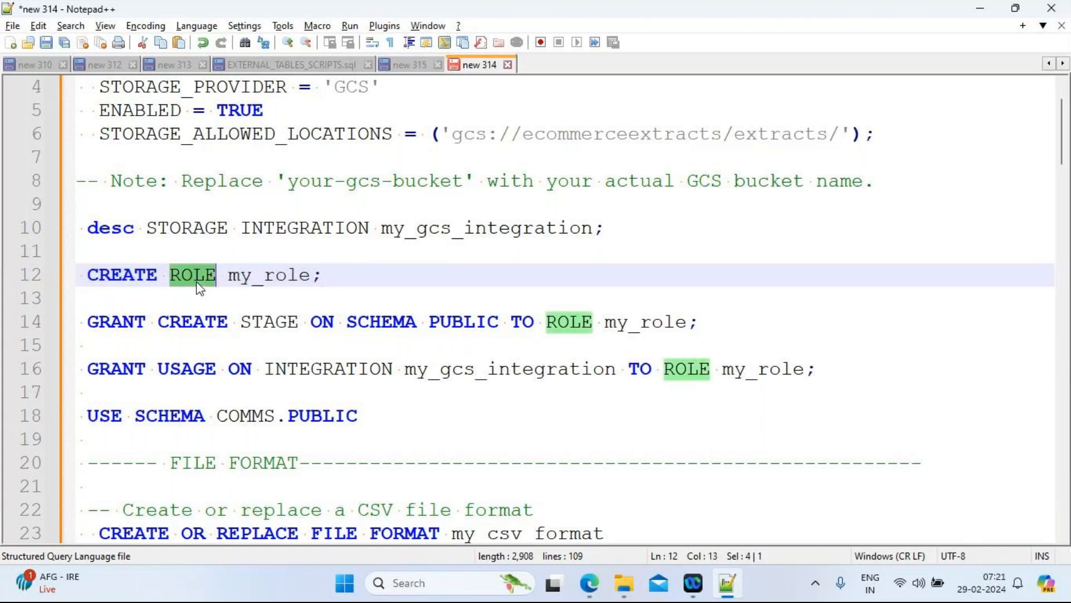
double_click(261, 281)
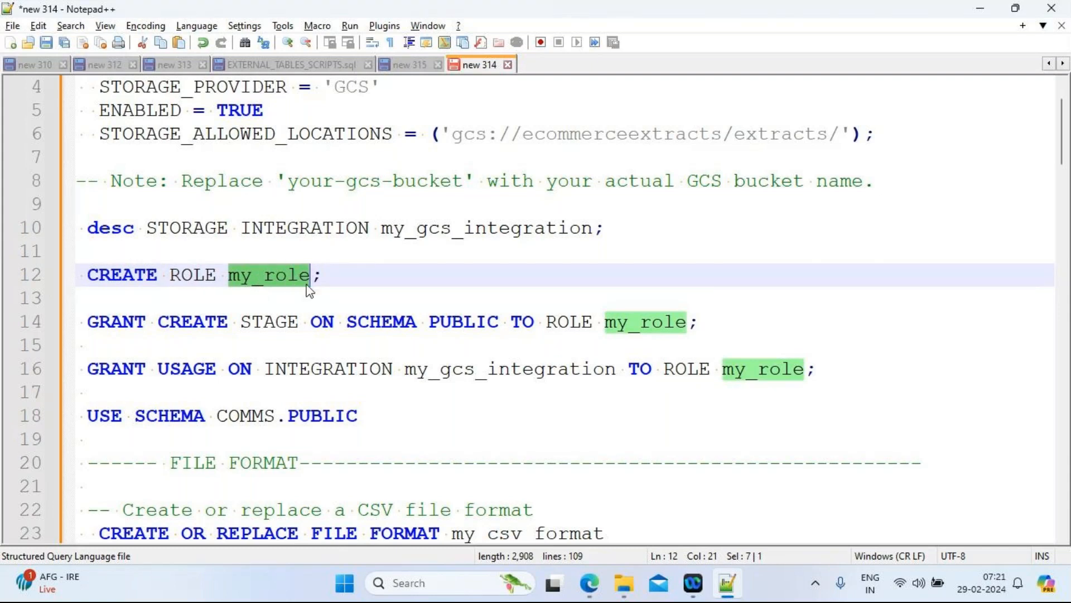
drag(325, 277, 66, 286)
key(ctrl+c)
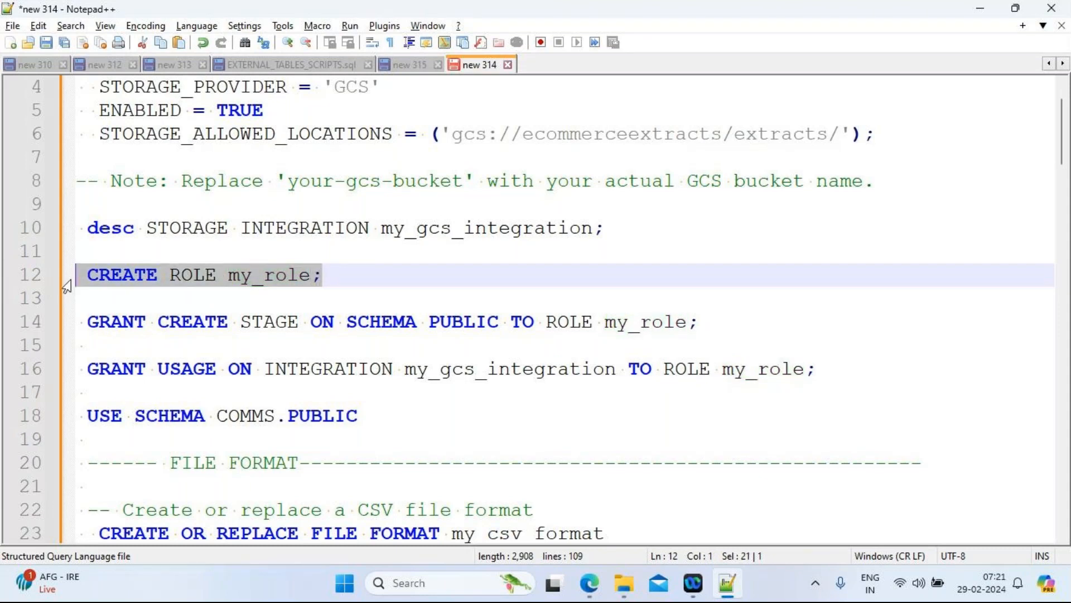
Return to the Snowflake worksheet, paste the CREATE ROLE my_role; statement below the describe statement, and run it.
key(alt+Tab)
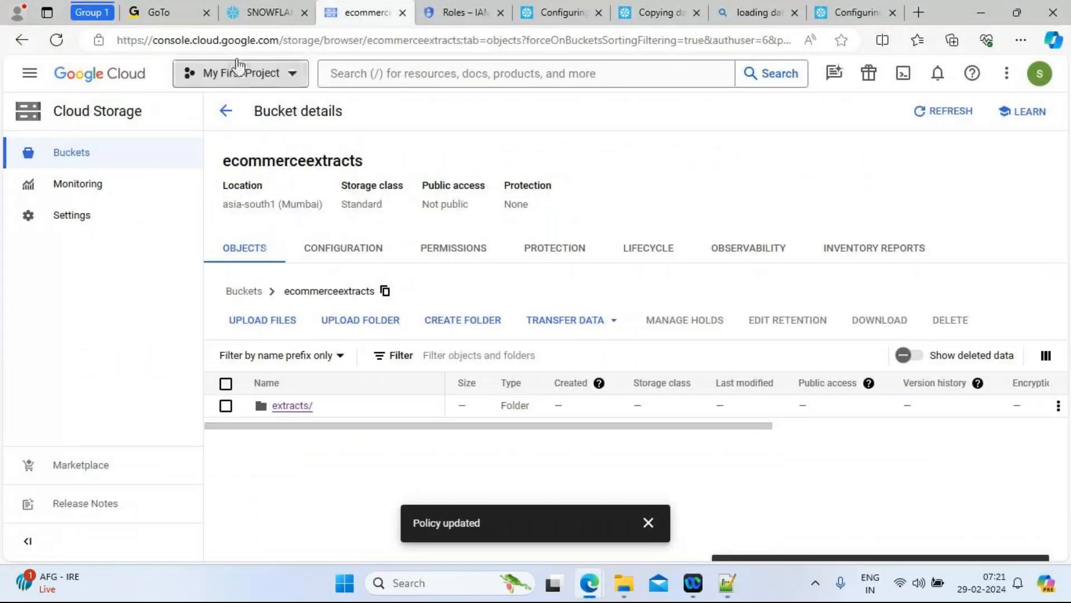
click(258, 12)
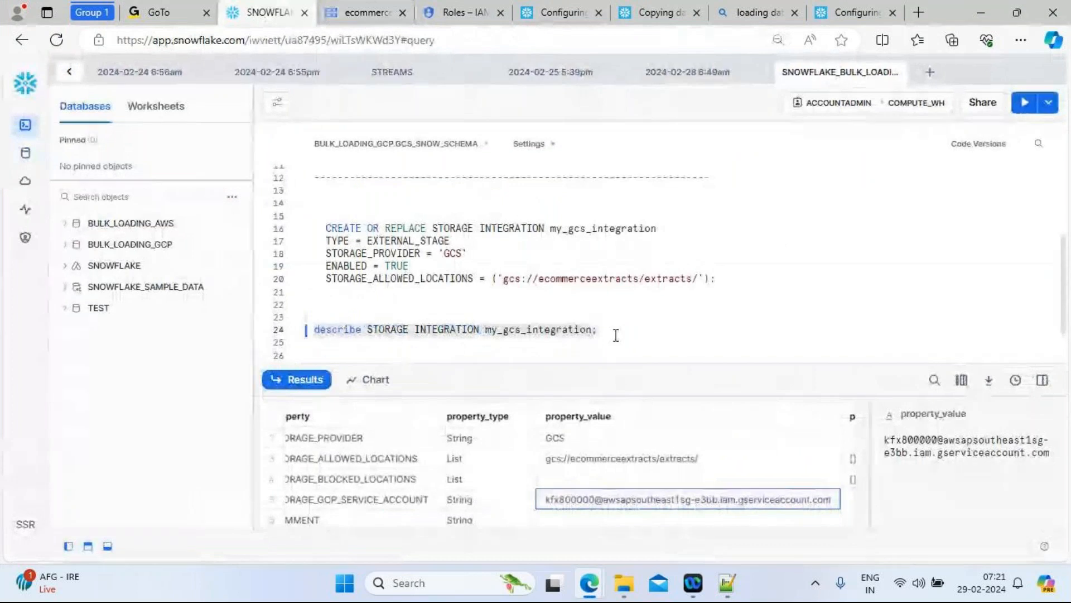
key(Return)
key(Return)
key(Return)
key(ctrl+v)
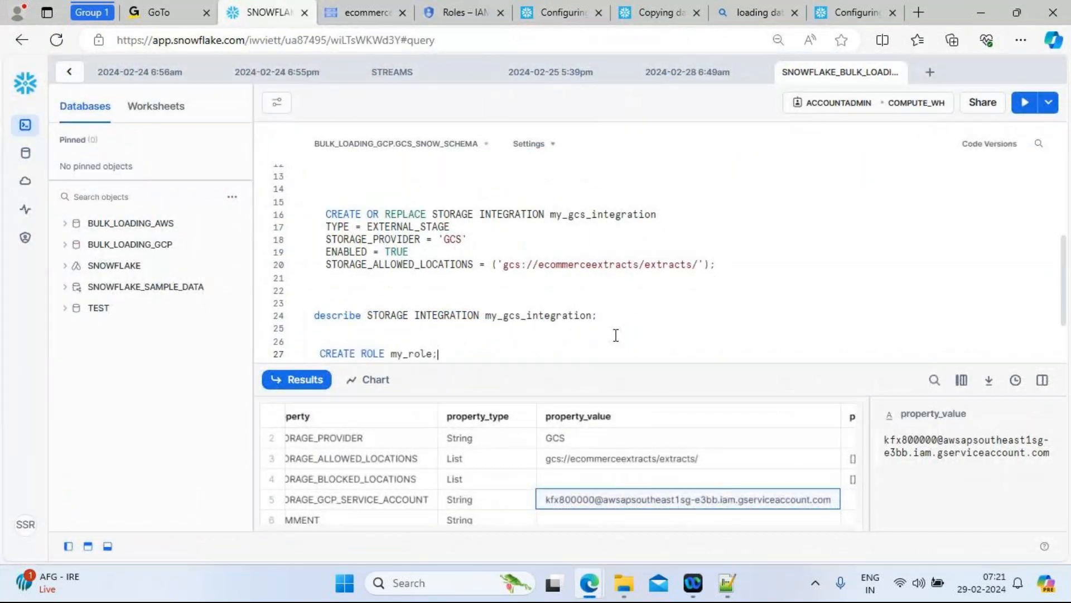
drag(460, 353, 314, 353)
click(1024, 106)
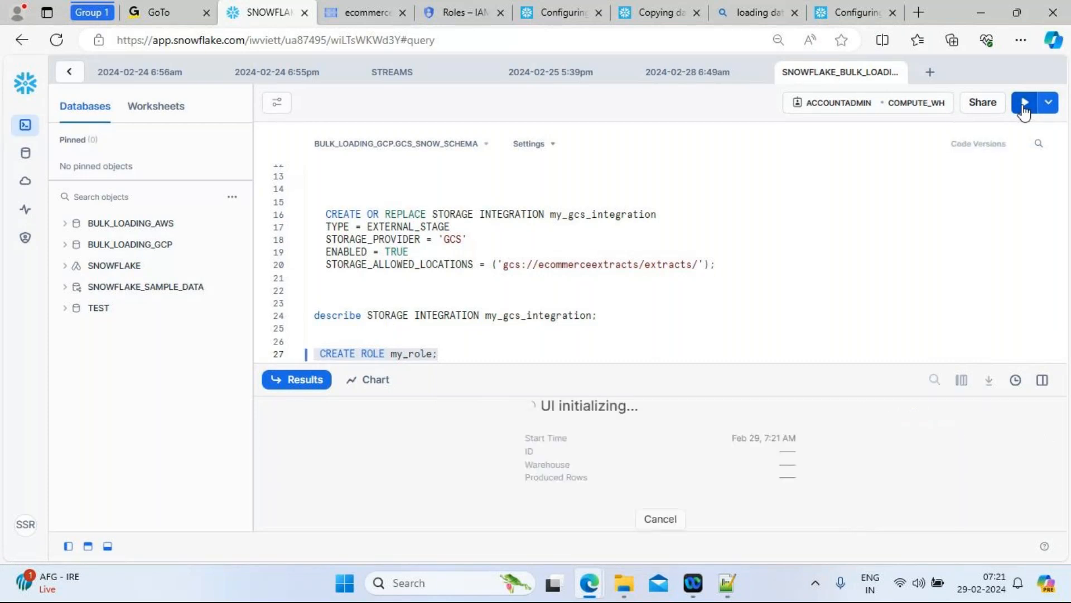
Add a show roles; statement on line 31 below the CREATE ROLE statement and run it.
click(458, 354)
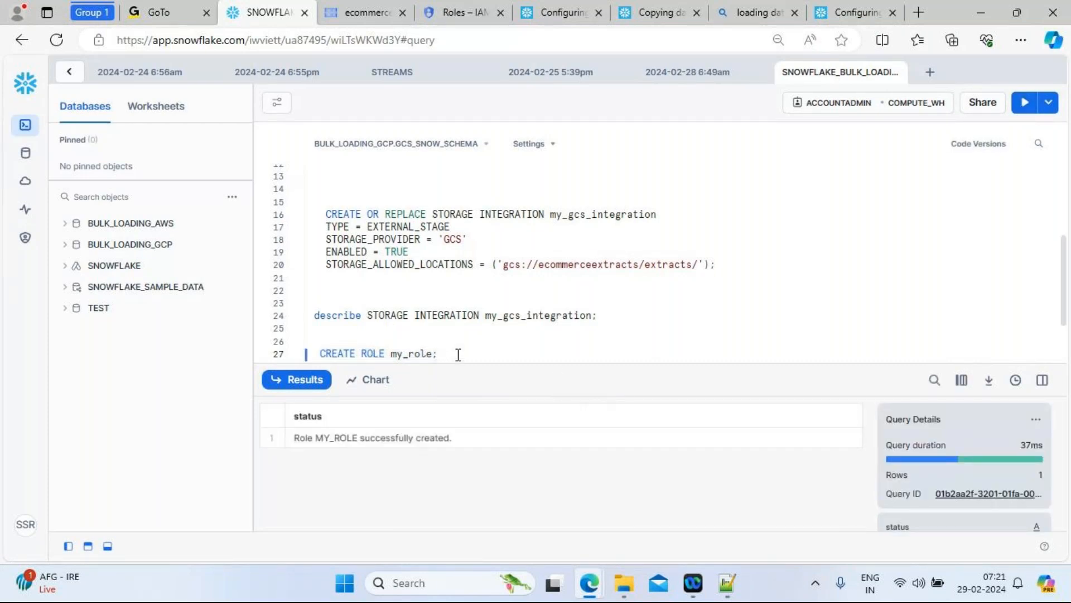
key(Return)
key(Return)
key(Return)
key(Return)
text(show ro)
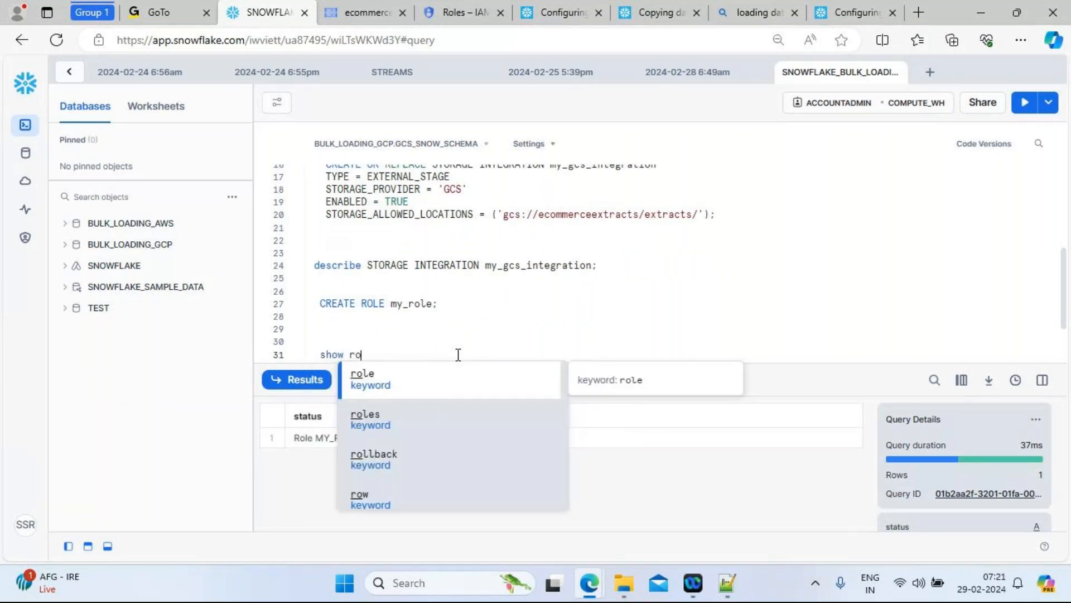
text(l)
click(414, 421)
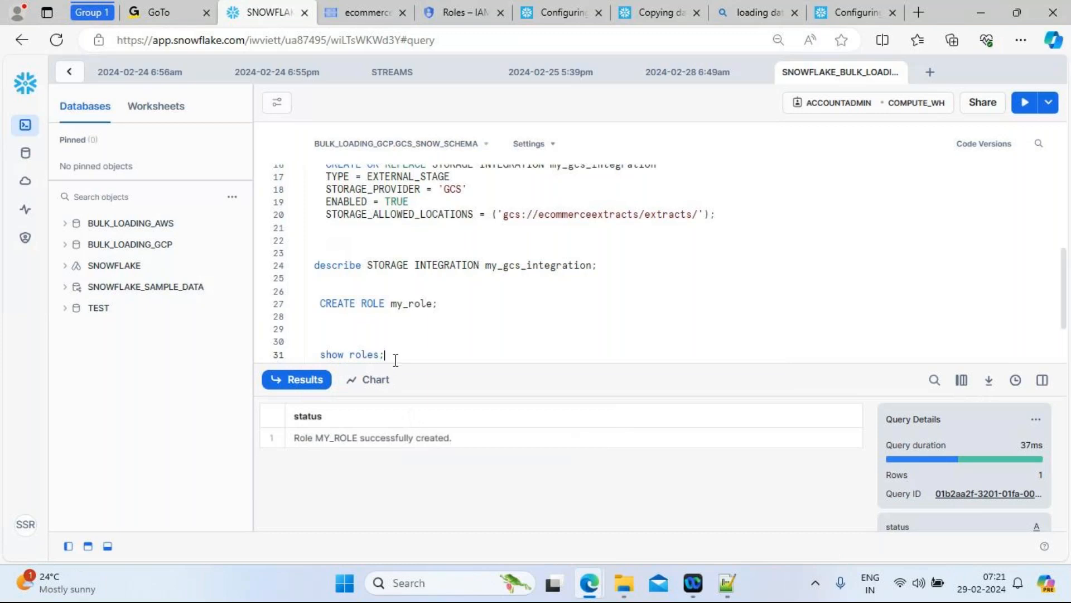
drag(390, 356, 300, 361)
click(1025, 106)
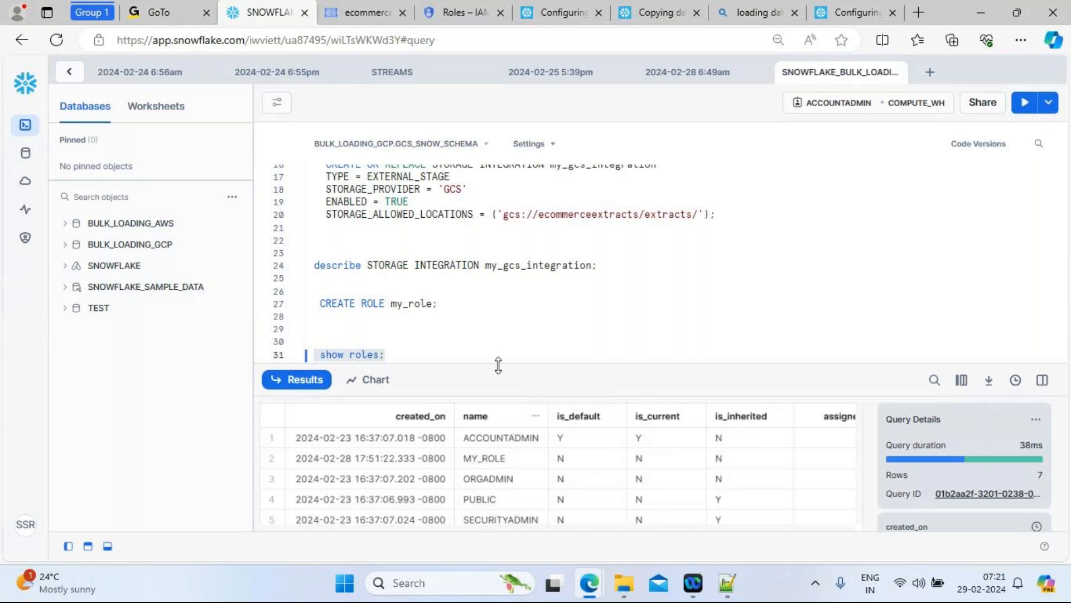
Review the full roles list, add a describe role my_role; statement on line 33 below show roles;, and run it.
drag(497, 366, 478, 239)
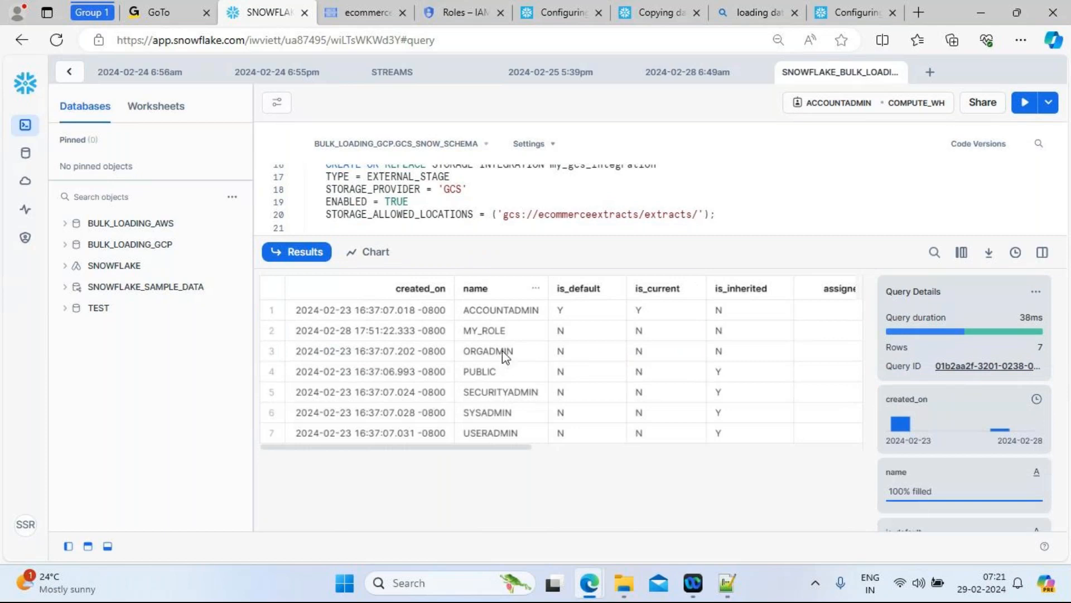
drag(554, 237, 580, 437)
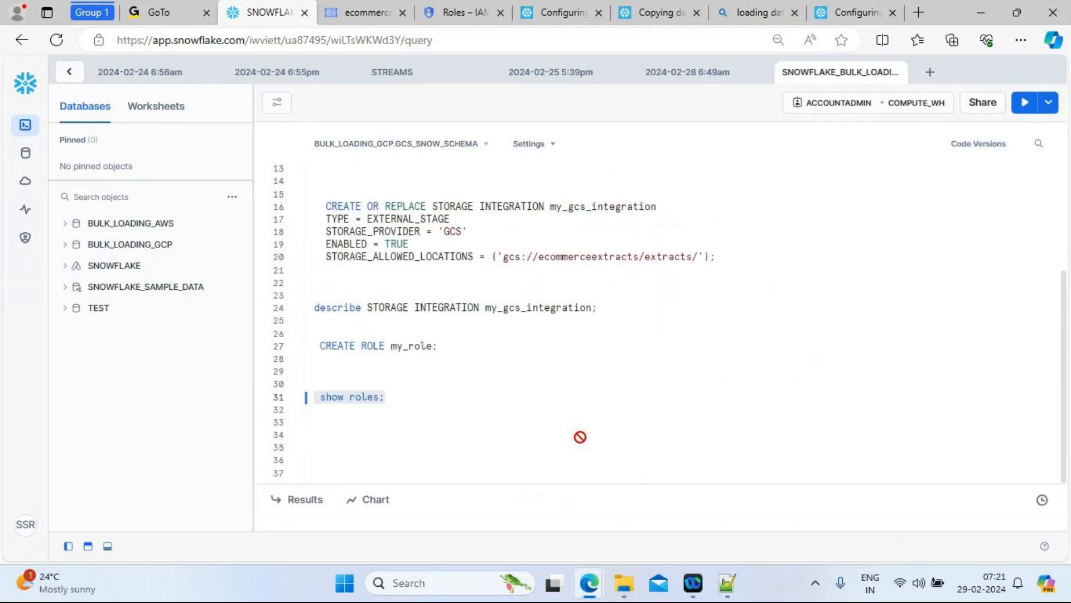
click(413, 452)
key(Return)
key(Return)
text(describe )
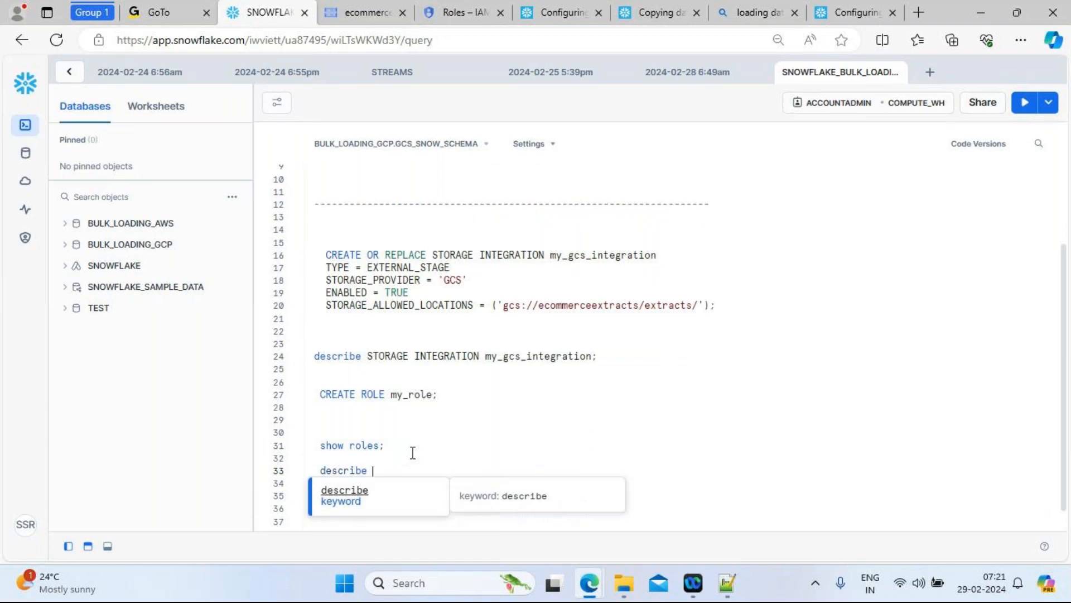
text(role )
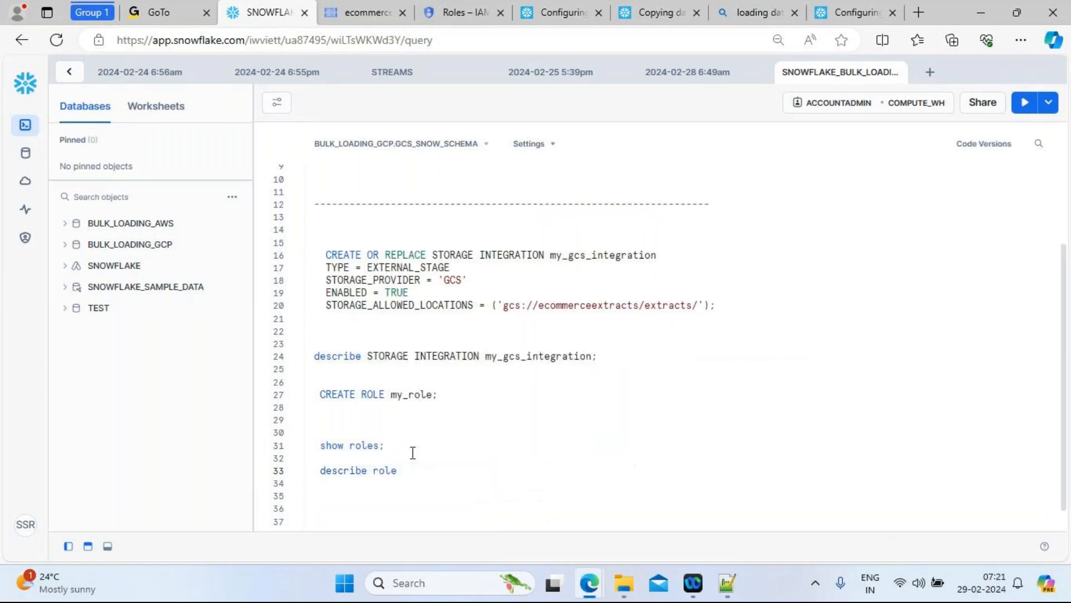
text(my_role;)
drag(413, 482, 314, 472)
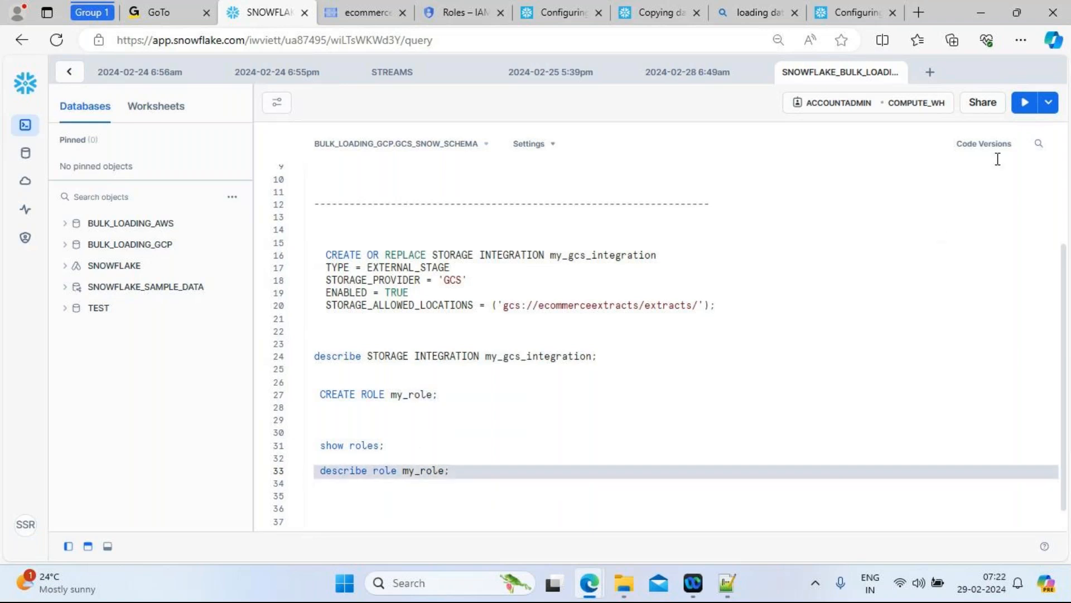
click(1025, 102)
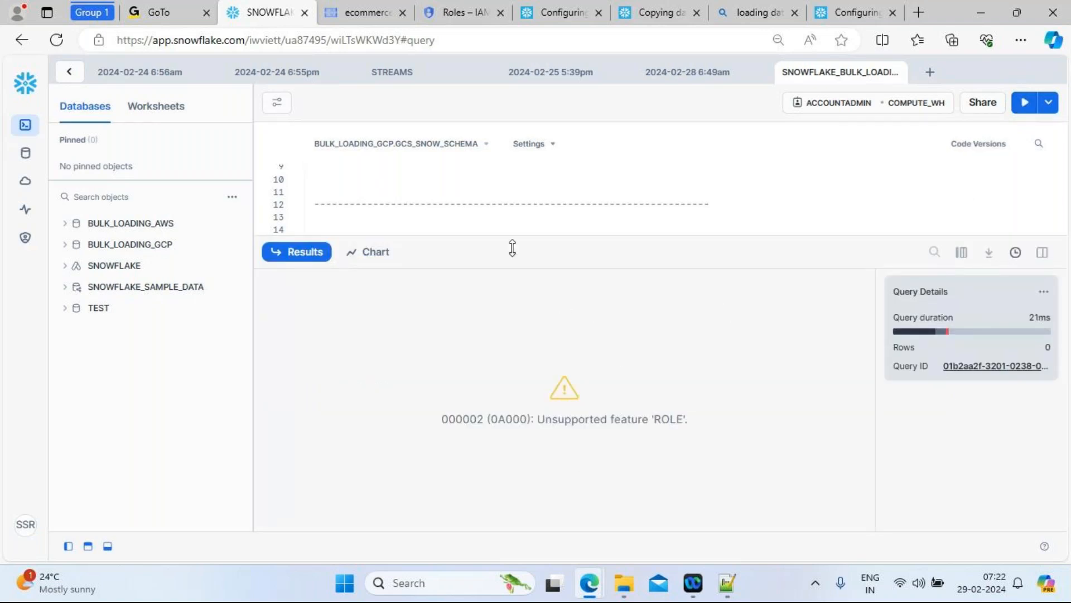
Change the describe statement on line 33 to describe roles; and run it.
drag(507, 237, 535, 389)
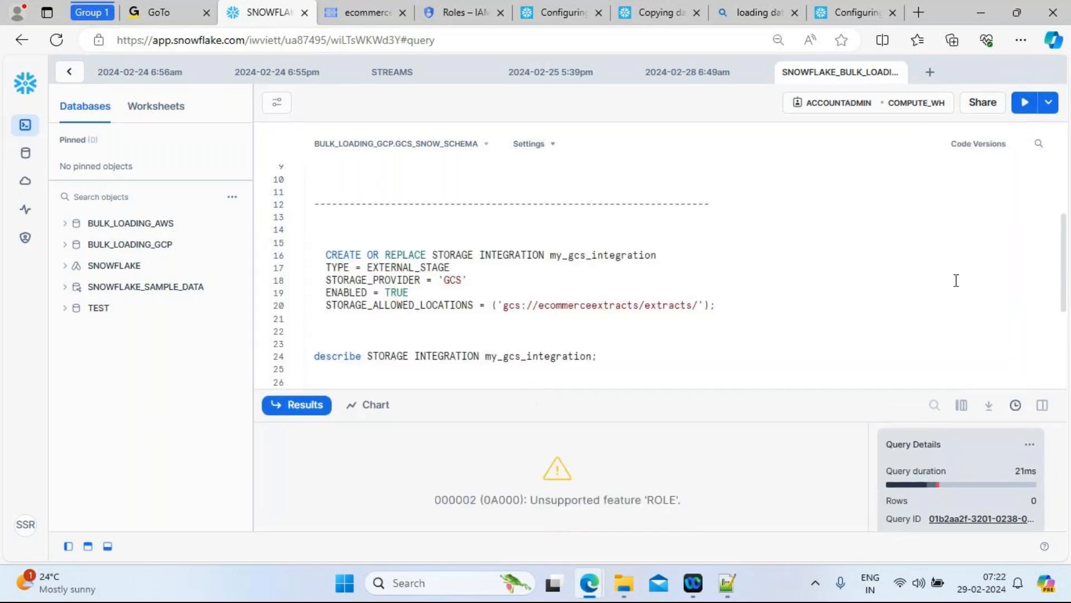
drag(1068, 251, 1022, 336)
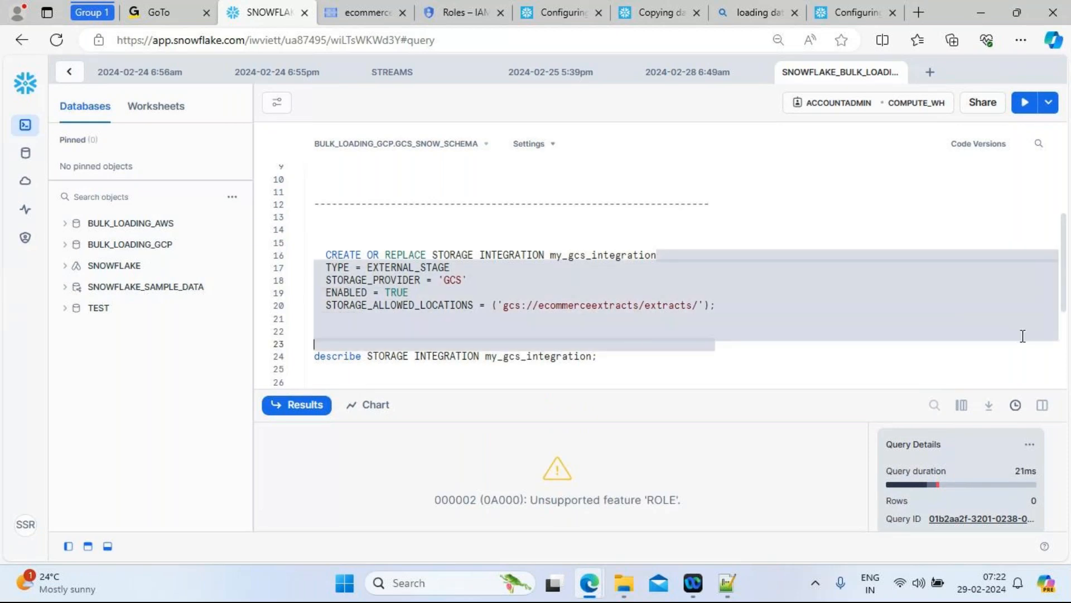
click(635, 338)
key(Down)
key(Down)
key(Down)
key(Down)
key(Down)
key(Down)
key(Down)
key(Down)
key(Down)
key(Down)
key(Down)
key(Down)
key(Down)
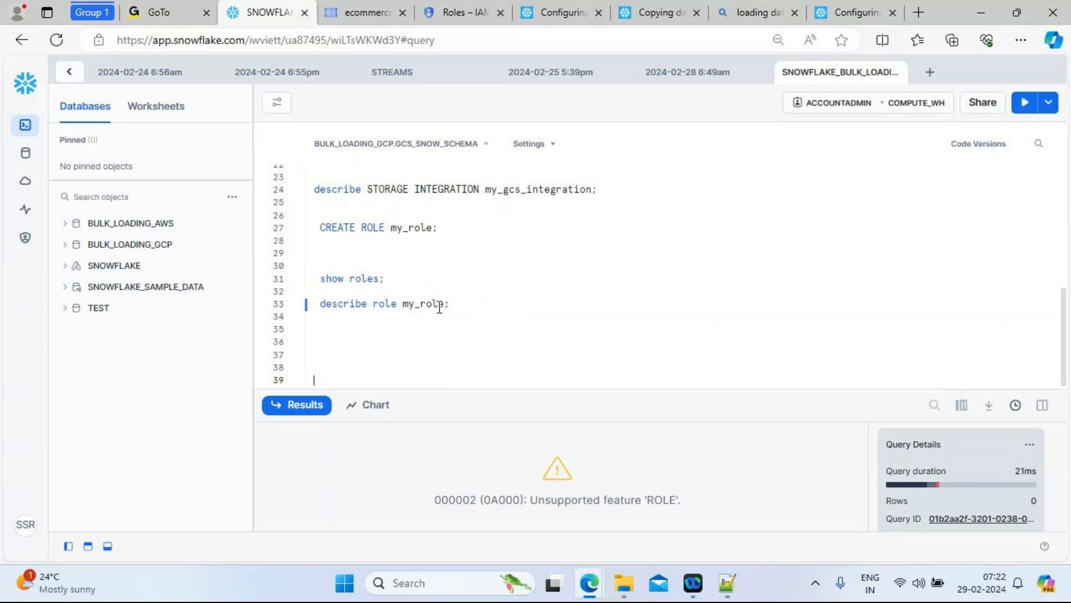
click(444, 306)
key(BackSpace)
key(BackSpace)
key(BackSpace)
key(BackSpace)
key(BackSpace)
key(BackSpace)
key(BackSpace)
key(BackSpace)
key(BackSpace)
text(es)
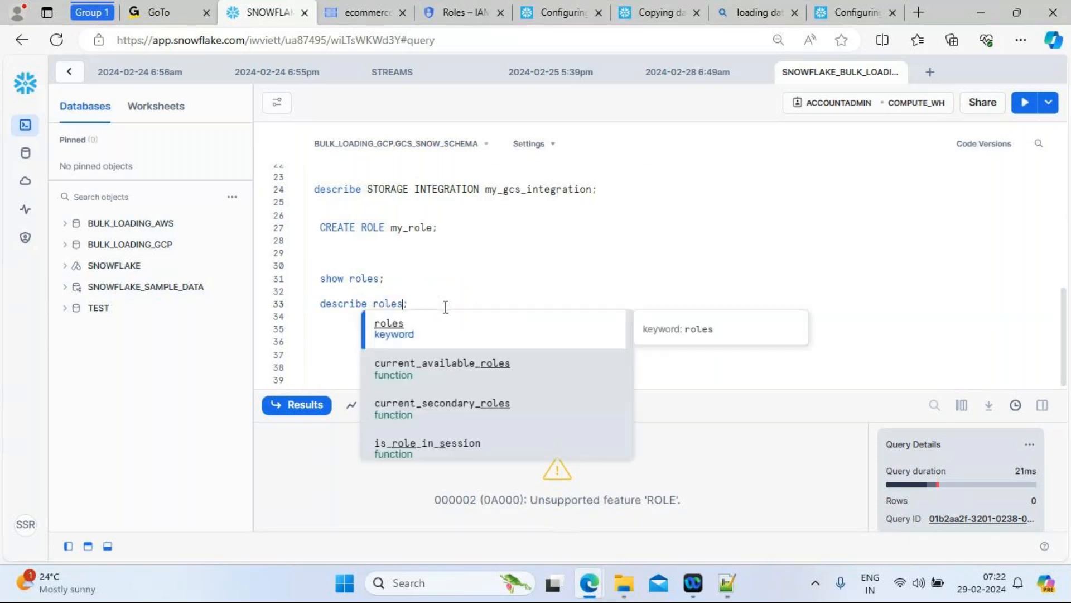
click(457, 334)
drag(424, 311, 304, 303)
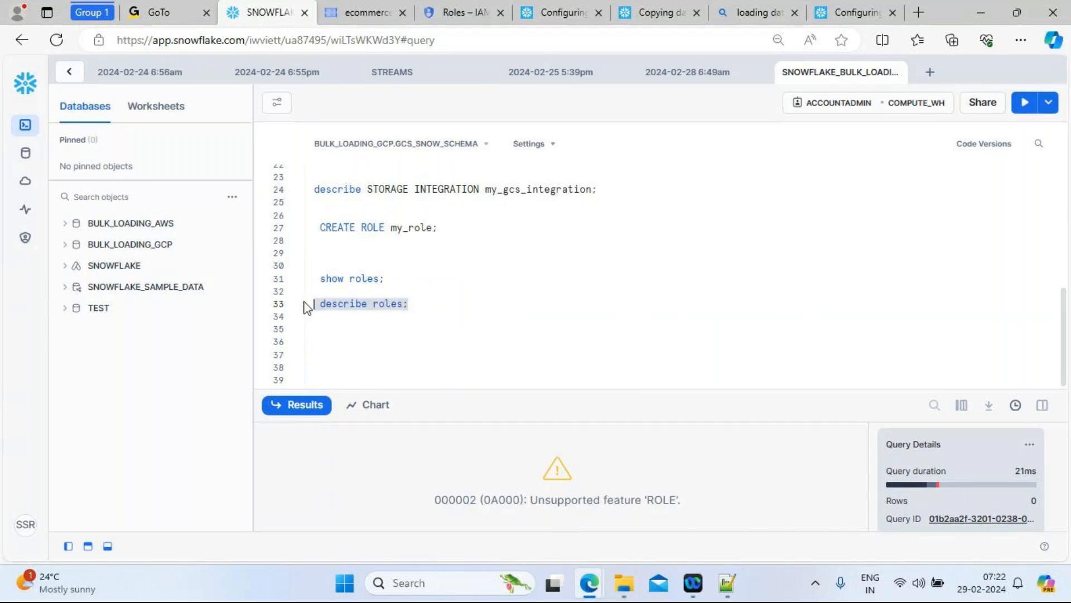
click(1022, 110)
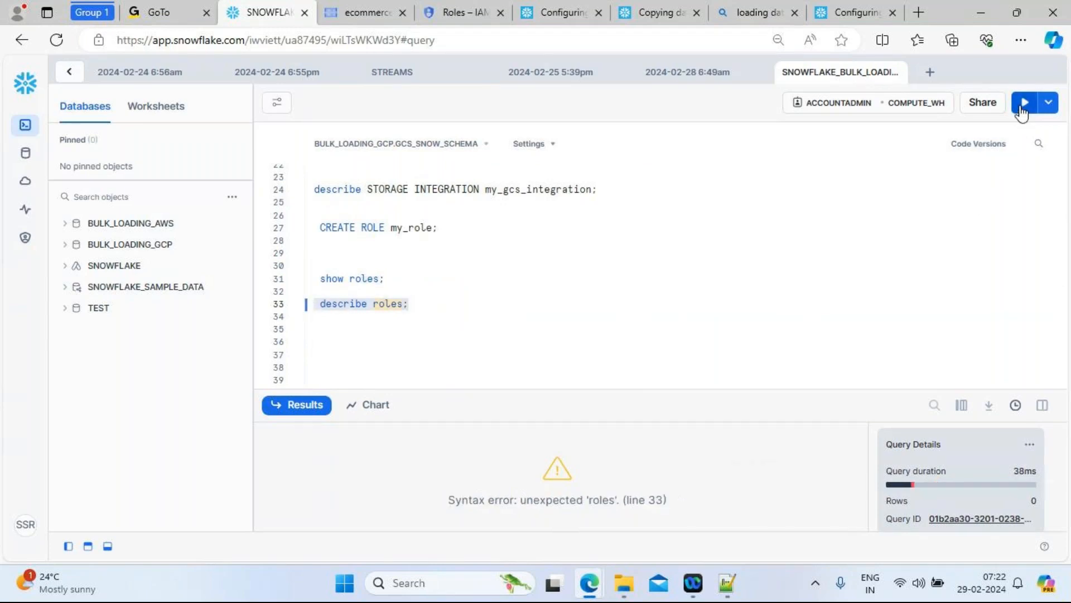
Delete the describe statement from line 33 of the worksheet.
click(404, 306)
key(BackSpace)
key(BackSpace)
key(BackSpace)
key(BackSpace)
key(BackSpace)
key(BackSpace)
key(BackSpace)
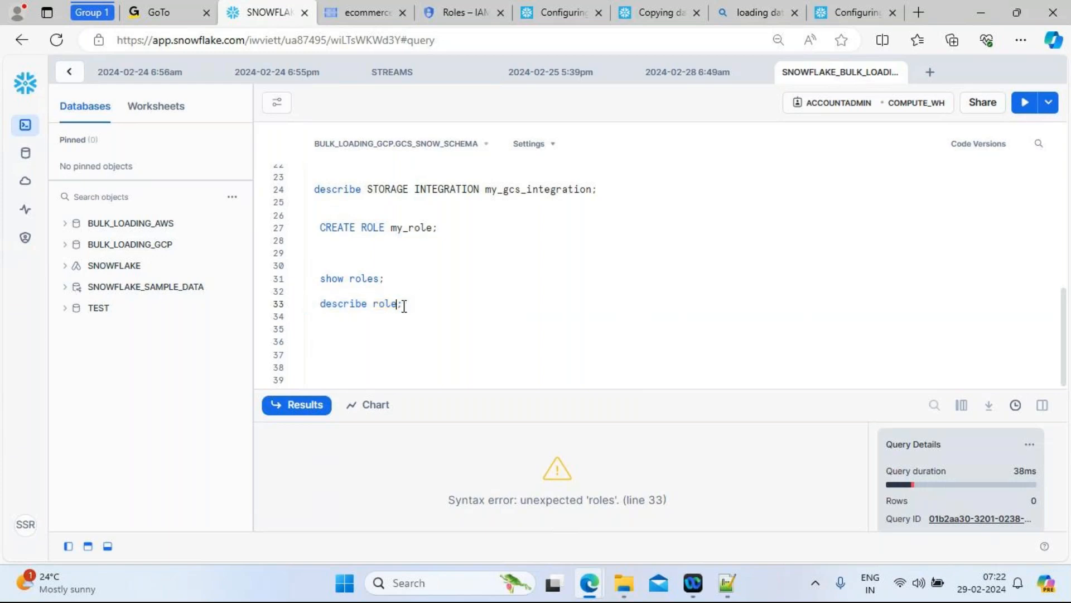
key(BackSpace)
key(BackSpace)
key(BackSpace)
key(BackSpace)
key(BackSpace)
key(BackSpace)
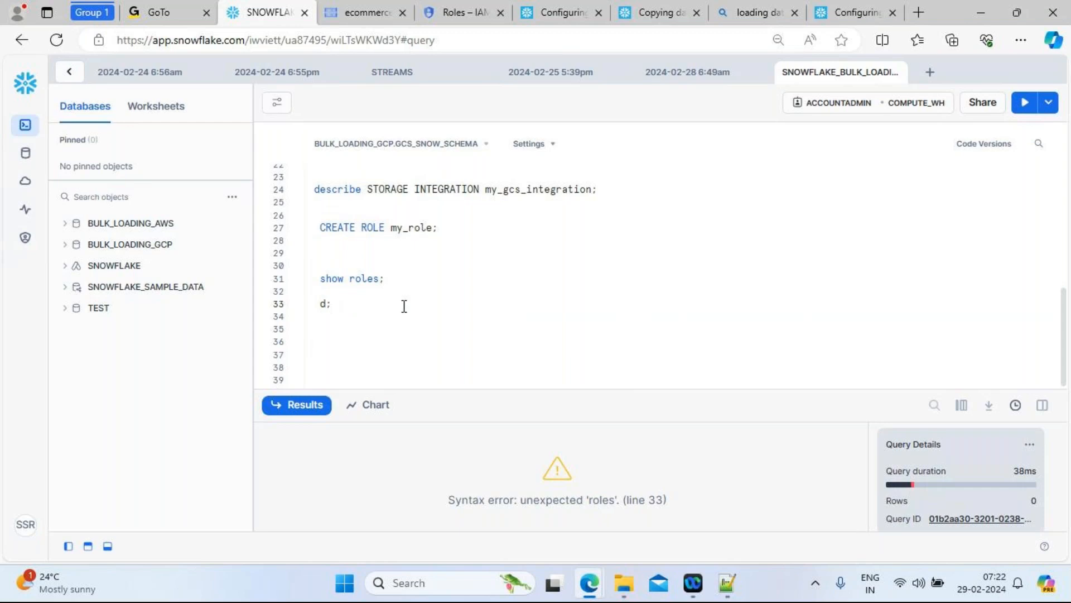
key(BackSpace)
Run the show roles; statement again and place the cursor a few lines below it.
drag(397, 279, 290, 272)
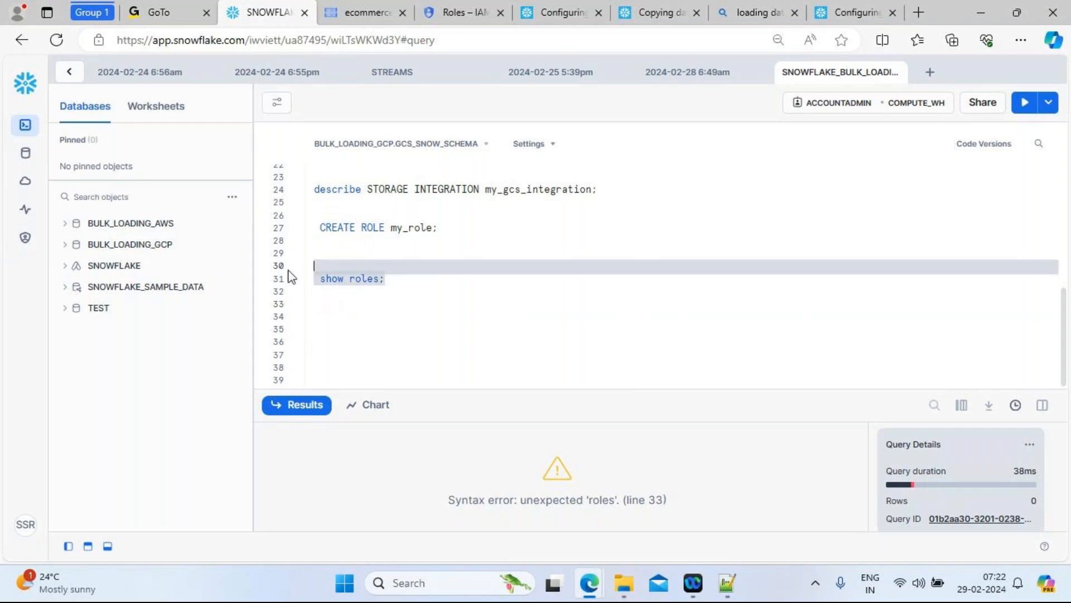
click(1020, 106)
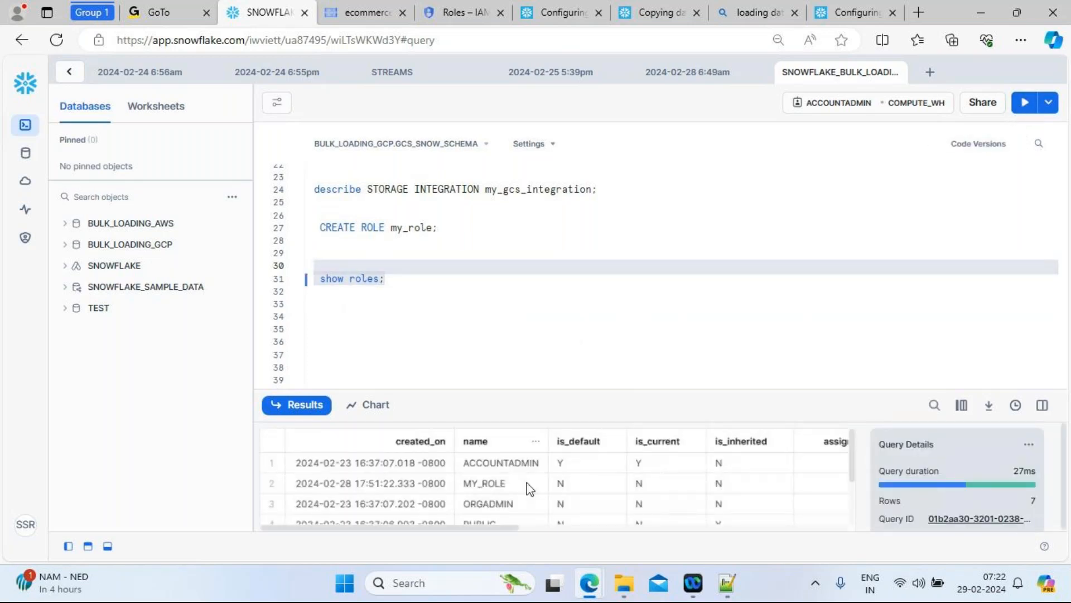
click(422, 281)
key(Return)
key(Return)
key(Return)
key(Return)
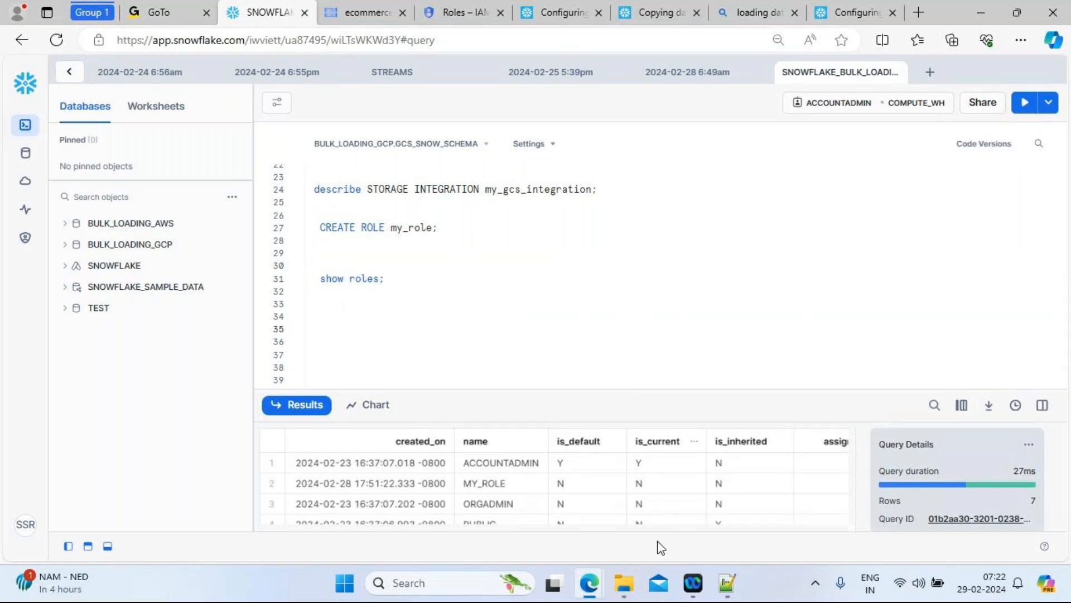
Switch to Notepad++ and examine the privilege, object and schema in the GRANT CREATE STAGE statement on line 14.
click(725, 583)
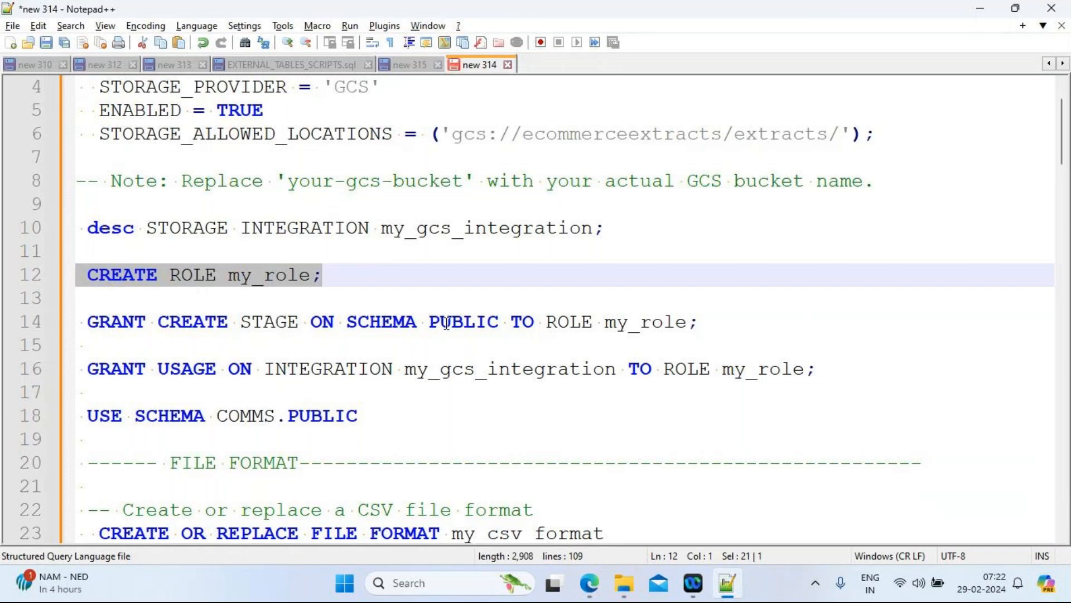
double_click(117, 326)
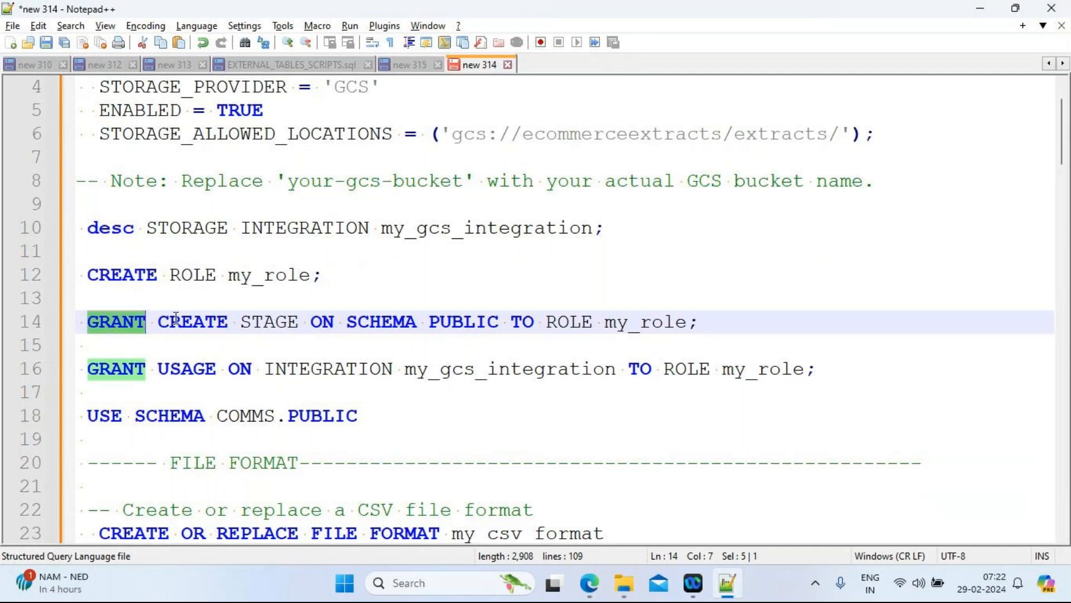
click(267, 323)
double_click(266, 324)
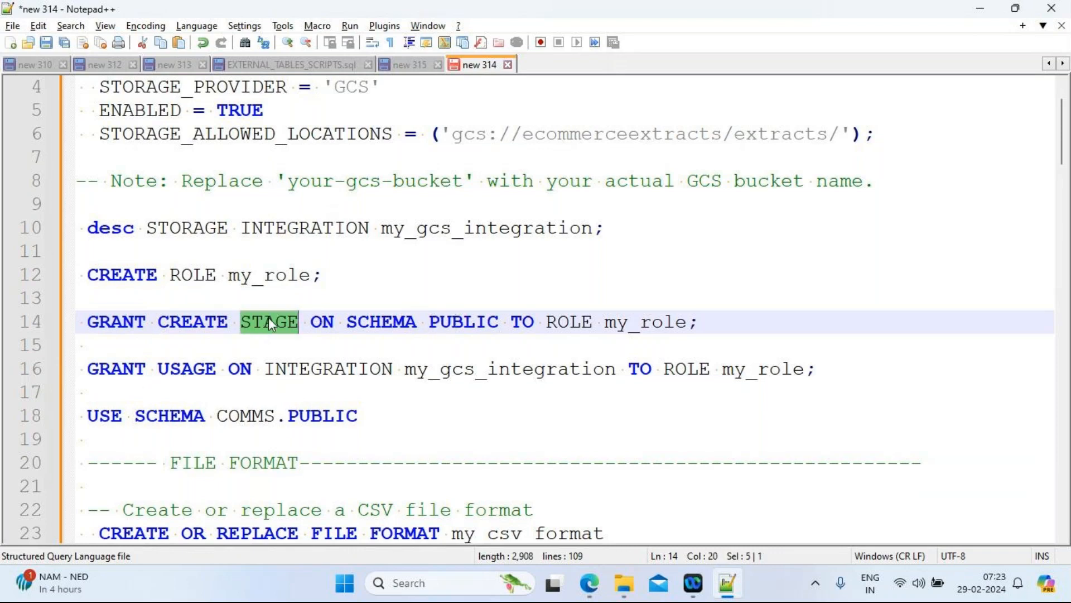
click(468, 323)
double_click(468, 322)
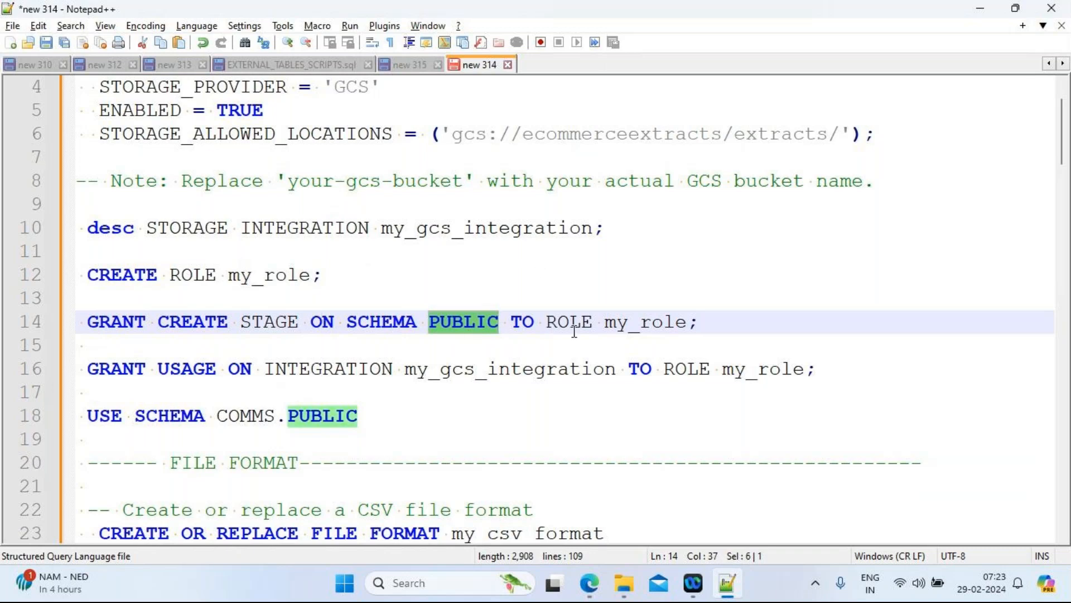
Insert two blank lines below the GRANT CREATE STAGE statement in the script.
click(732, 325)
key(Return)
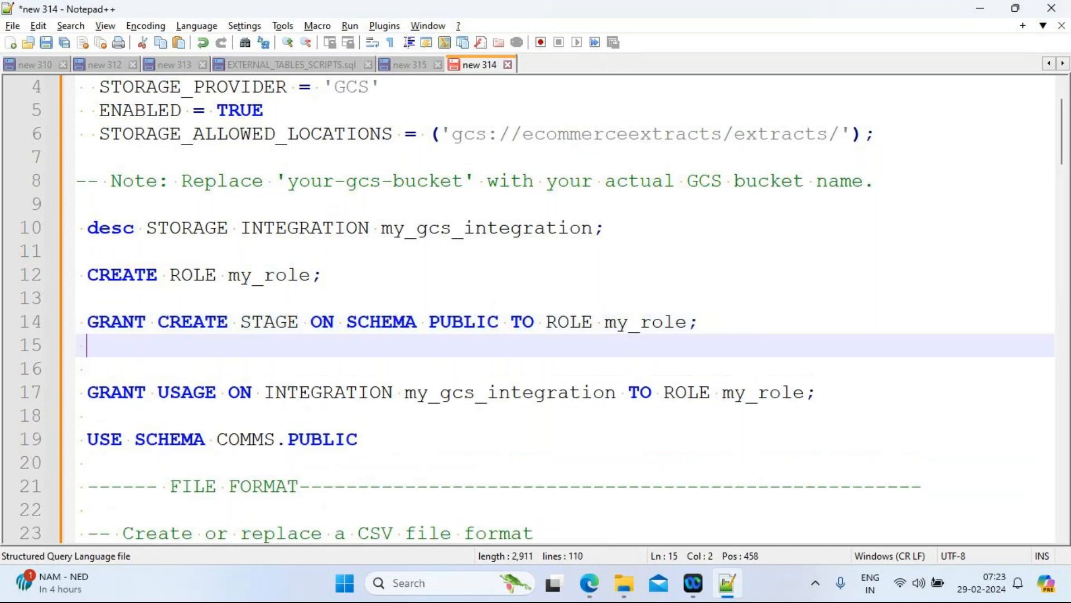
key(Return)
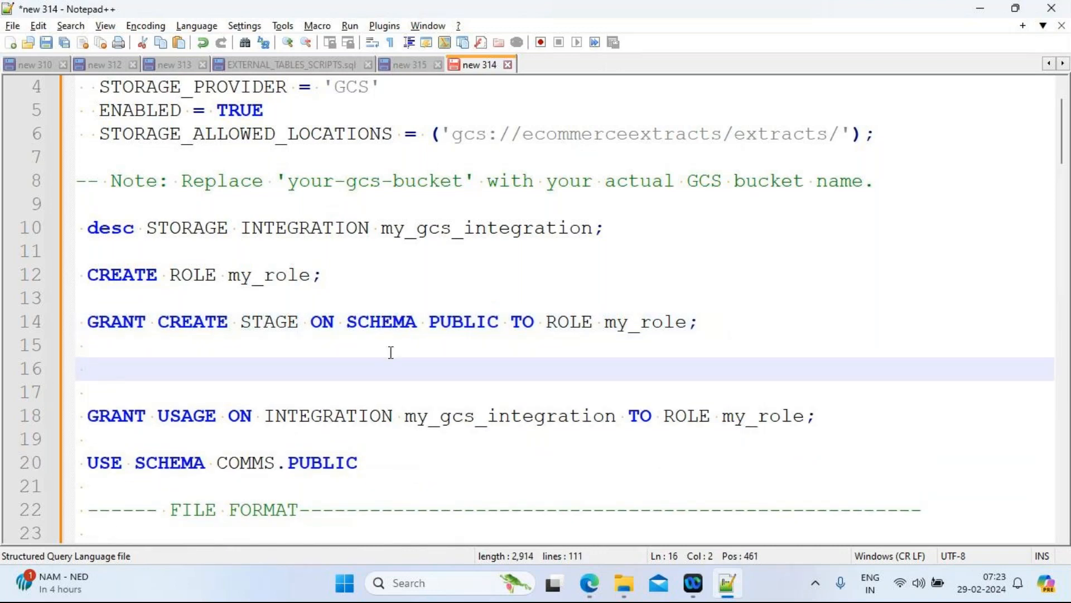
Examine the CREATE STAGE privilege and the target schema in the script's first GRANT statement.
double_click(119, 321)
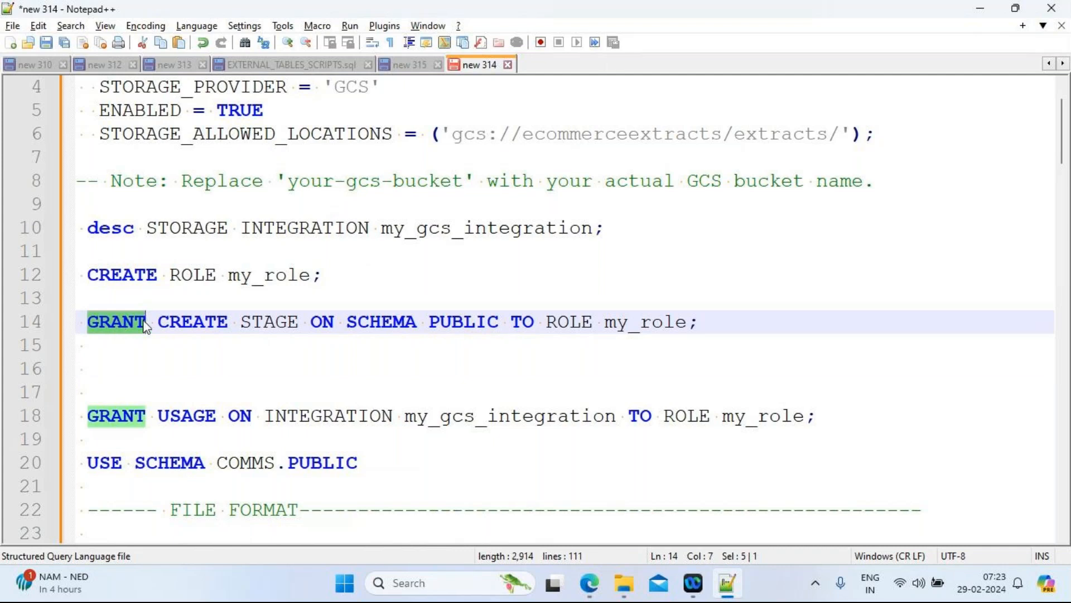
drag(158, 322, 297, 320)
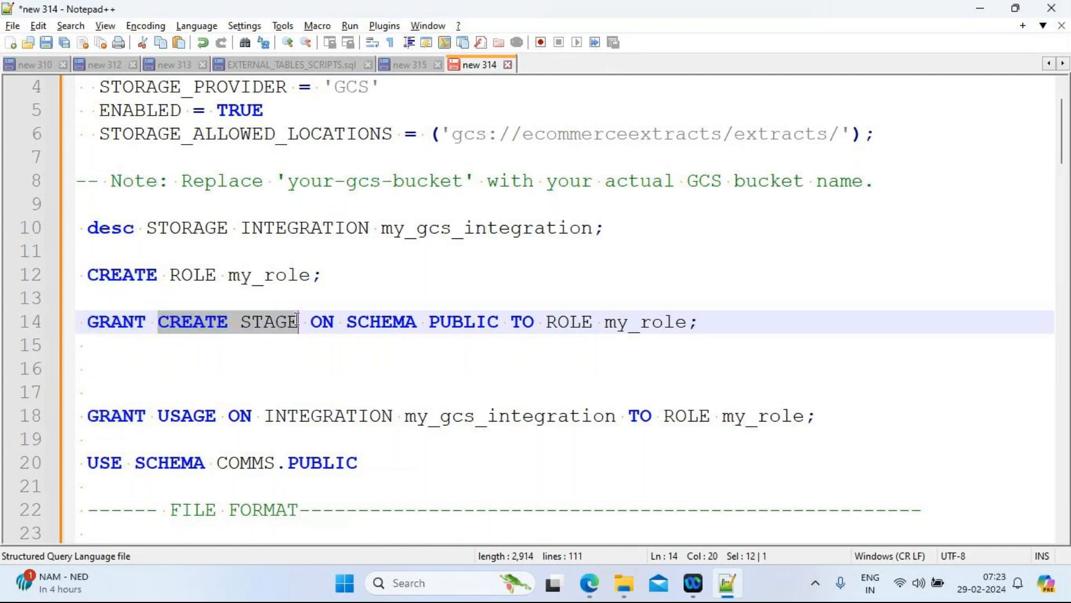
double_click(454, 322)
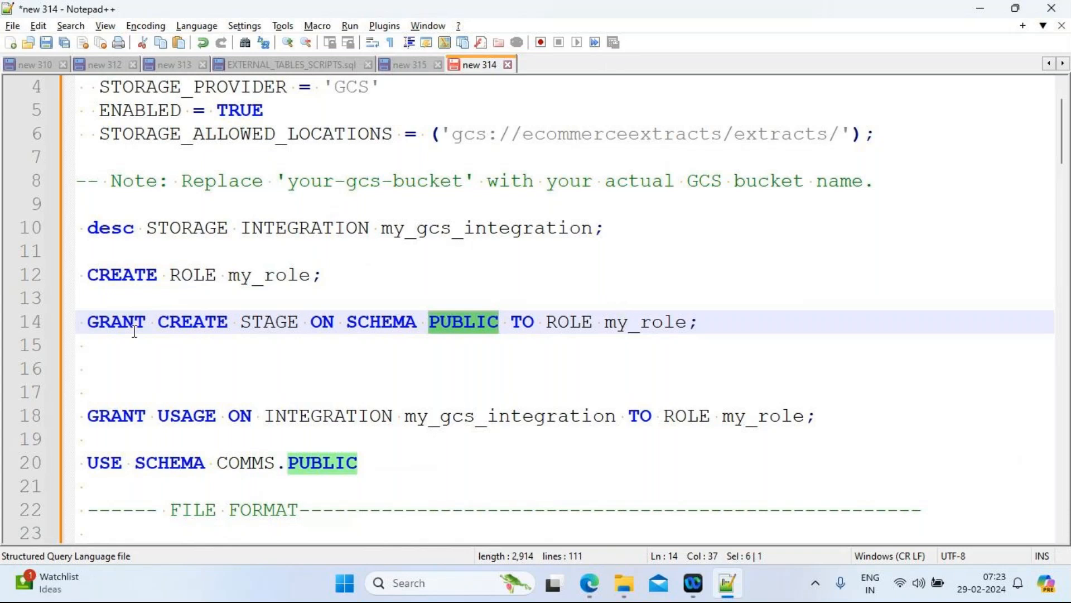
click(115, 318)
double_click(115, 313)
drag(157, 321, 301, 325)
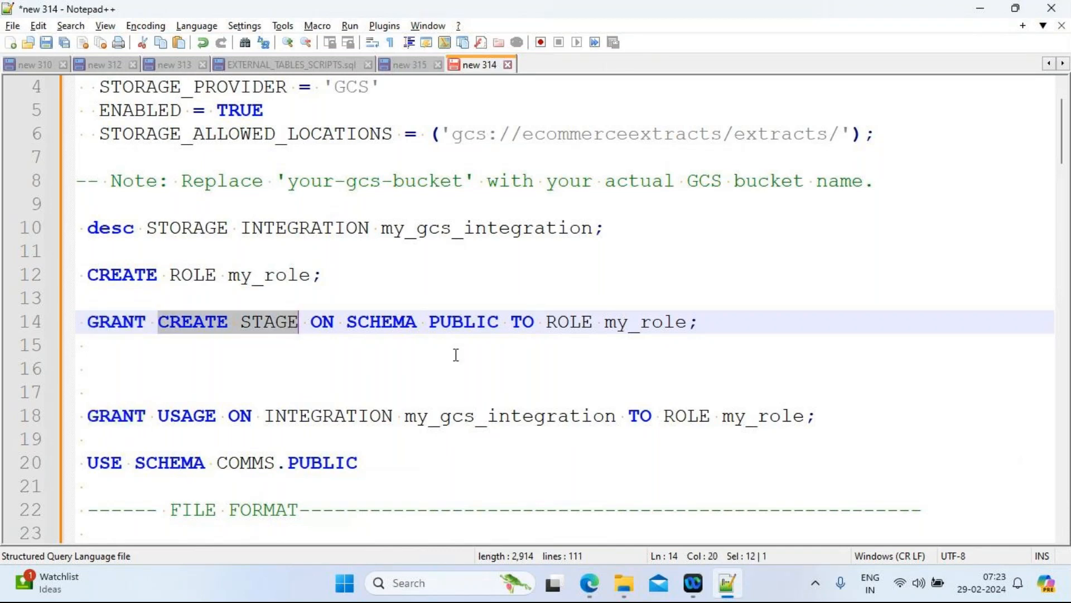
double_click(465, 322)
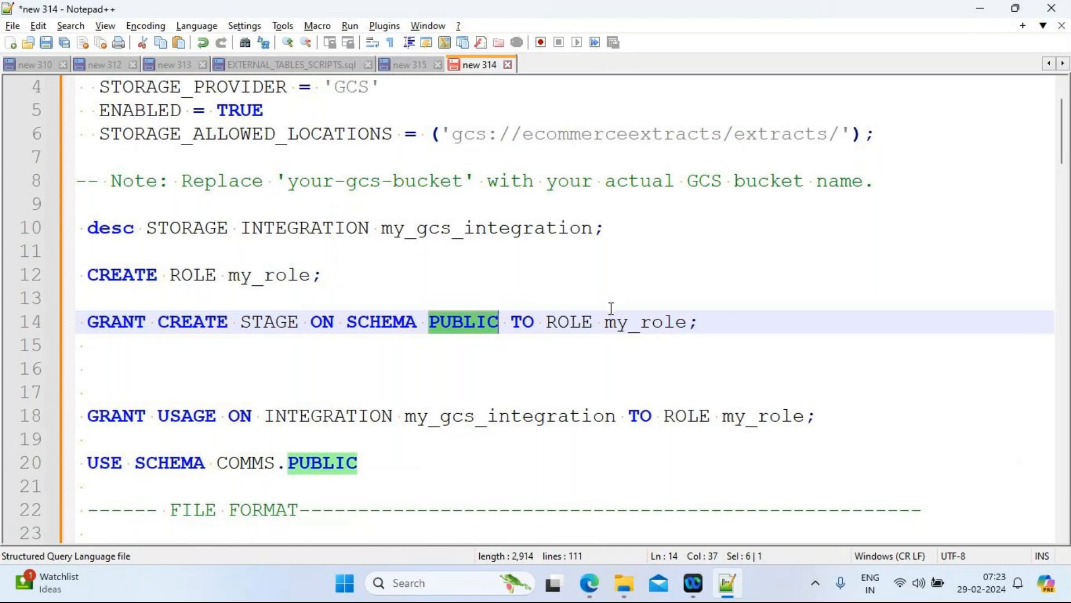
Switch to the Snowflake worksheet and expand the BULK_LOADING_GCP database to check its schema names.
mouse_move(596, 587)
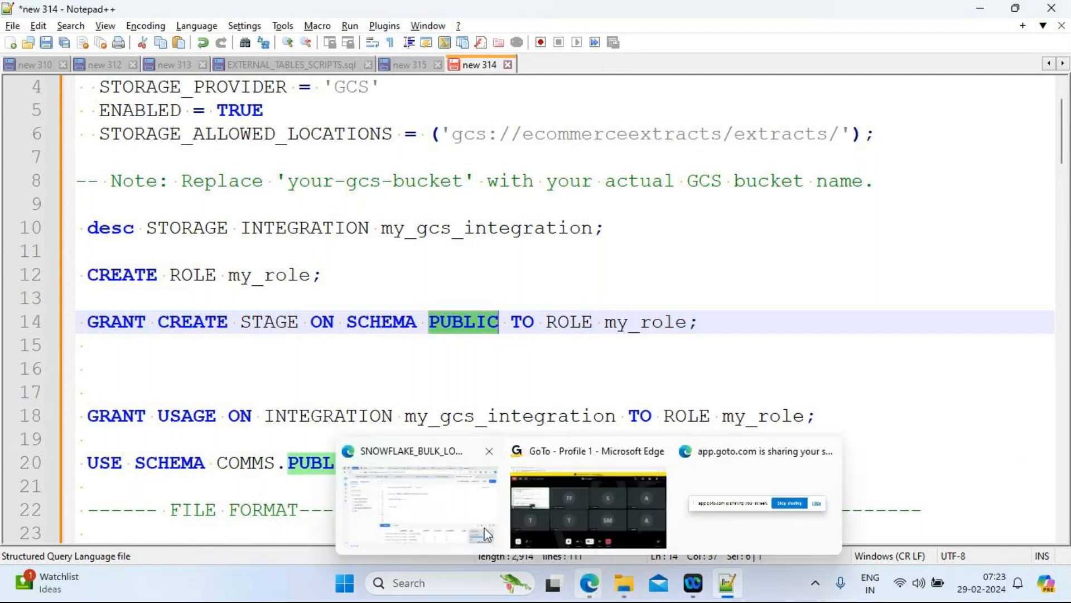
click(436, 497)
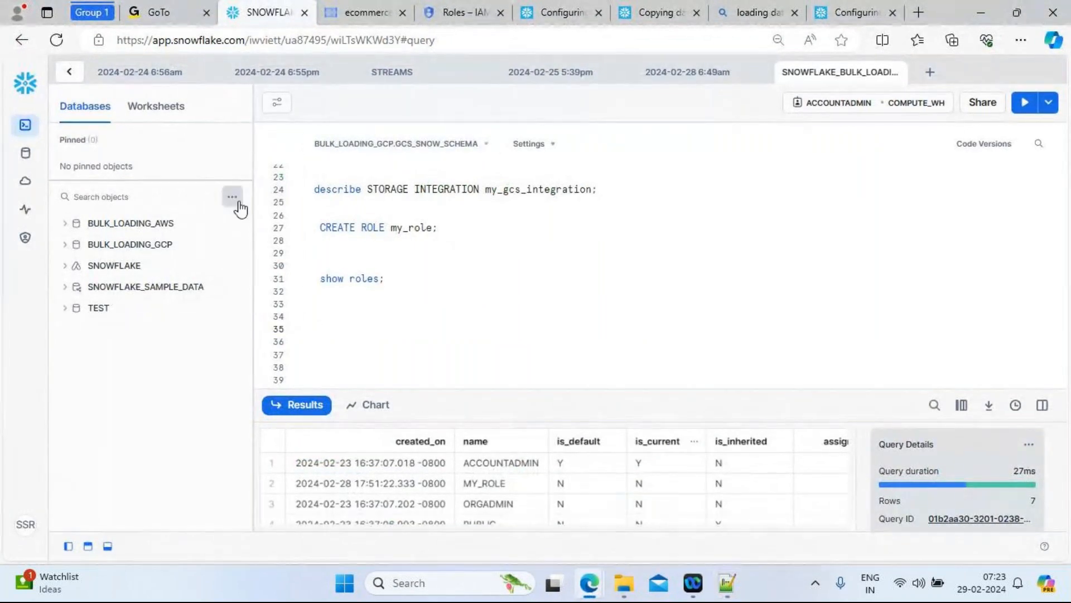
click(222, 225)
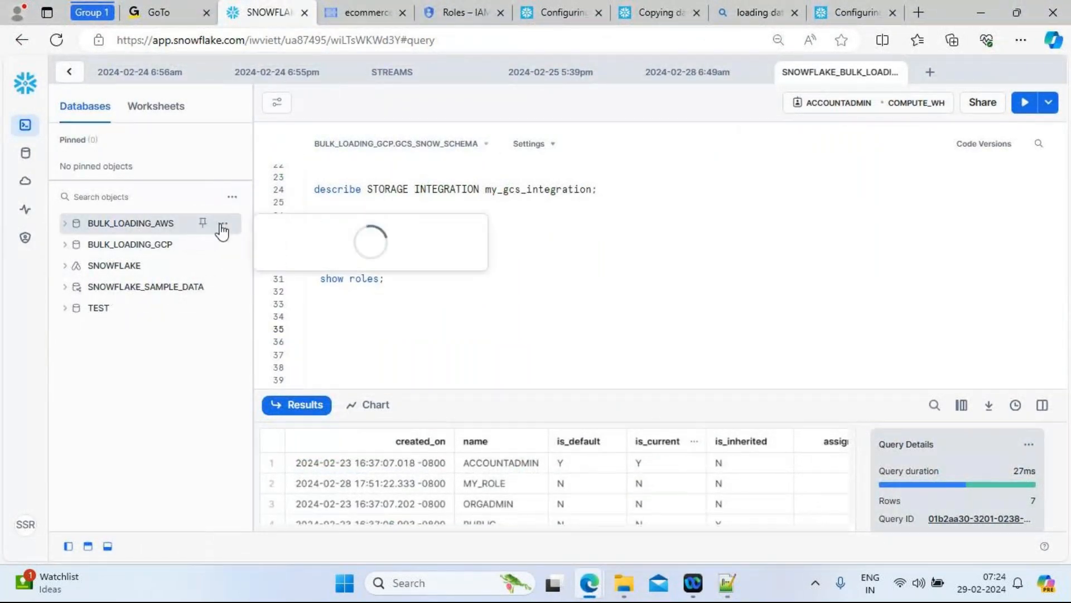
click(65, 246)
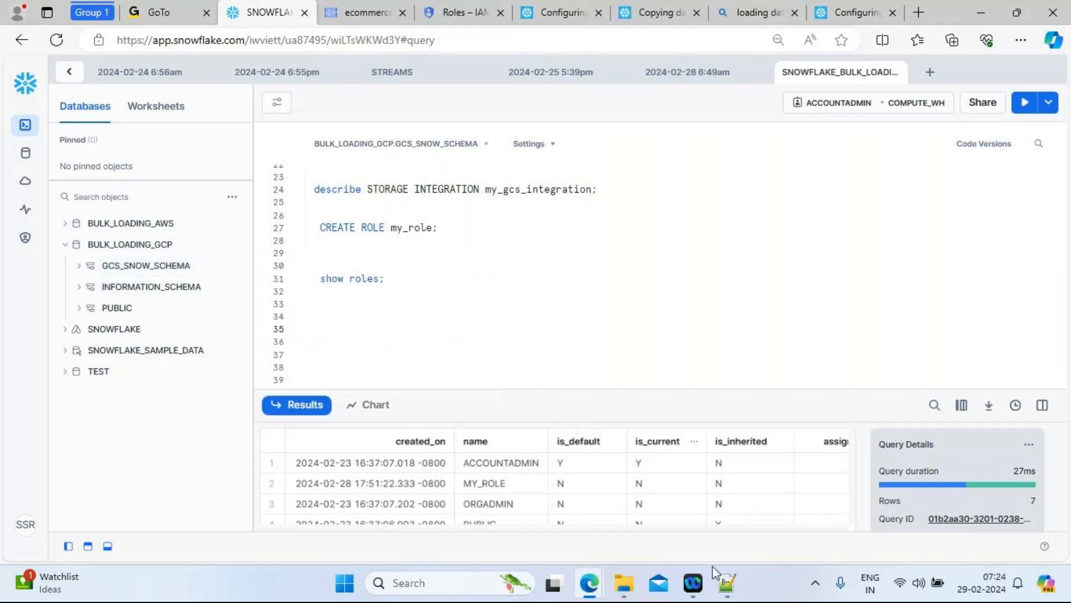
Switch to Notepad++ and set the schema in the GRANT CREATE STAGE statement to GCS_SNOW_SCHEMA.
click(727, 583)
click(498, 322)
key(BackSpace)
key(BackSpace)
key(BackSpace)
key(BackSpace)
key(BackSpace)
key(BackSpace)
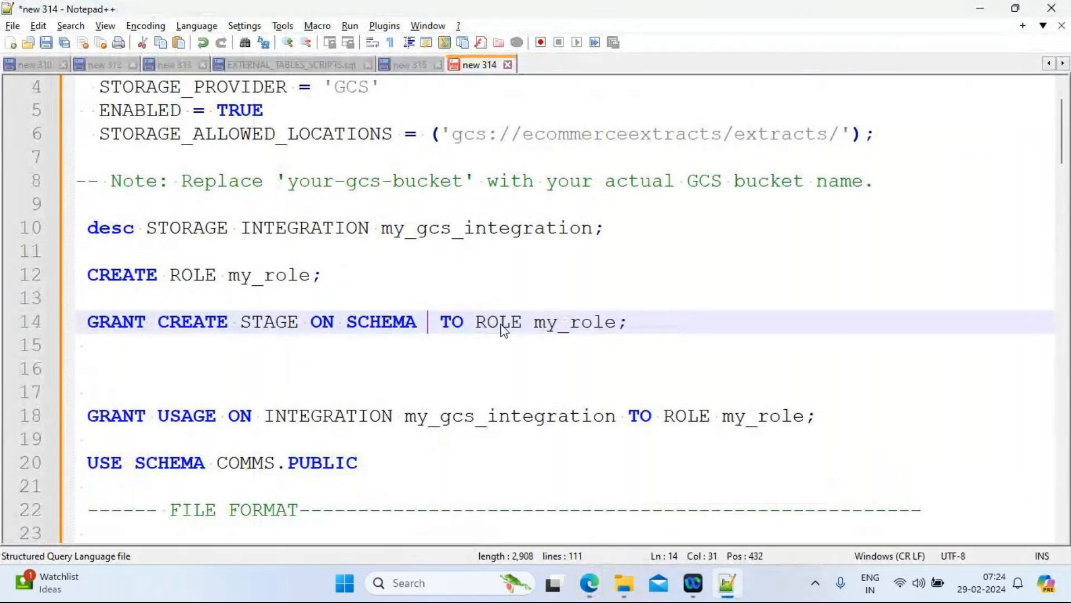
text(GCS_SNOW)
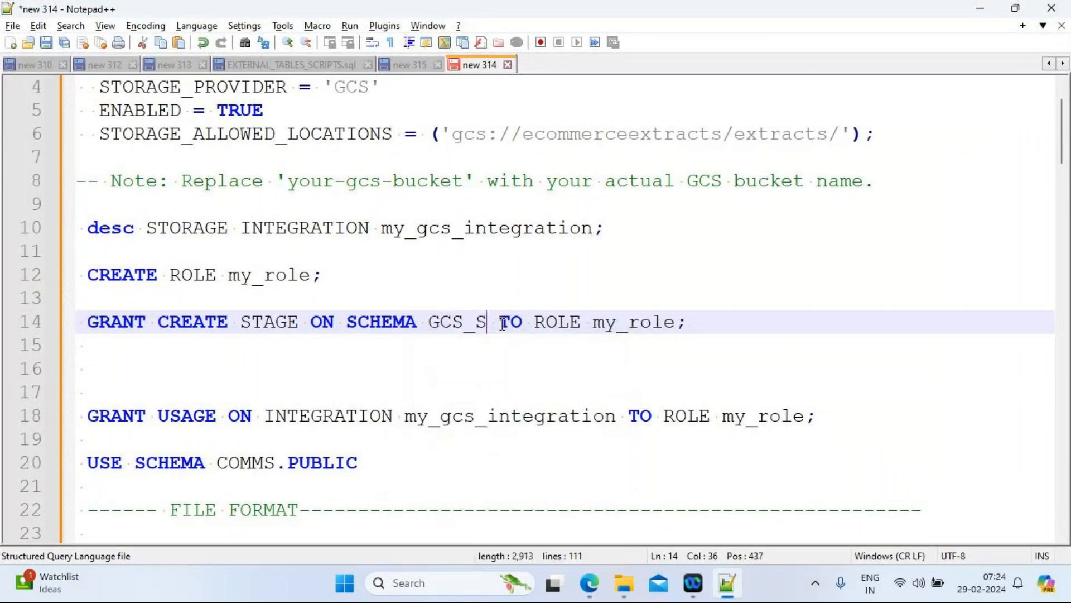
text(_)
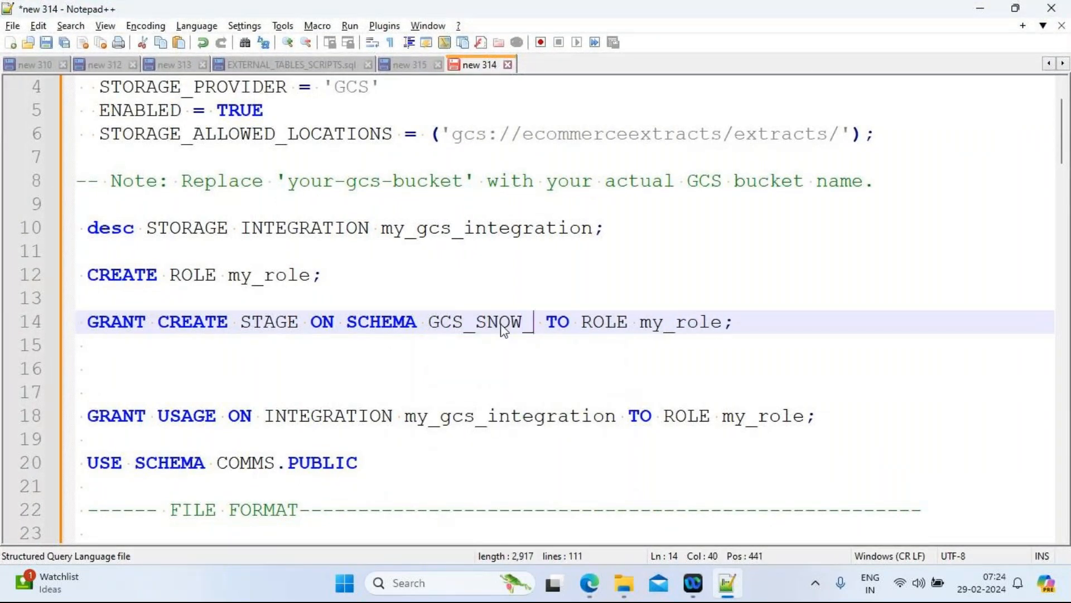
text(SCHEMA)
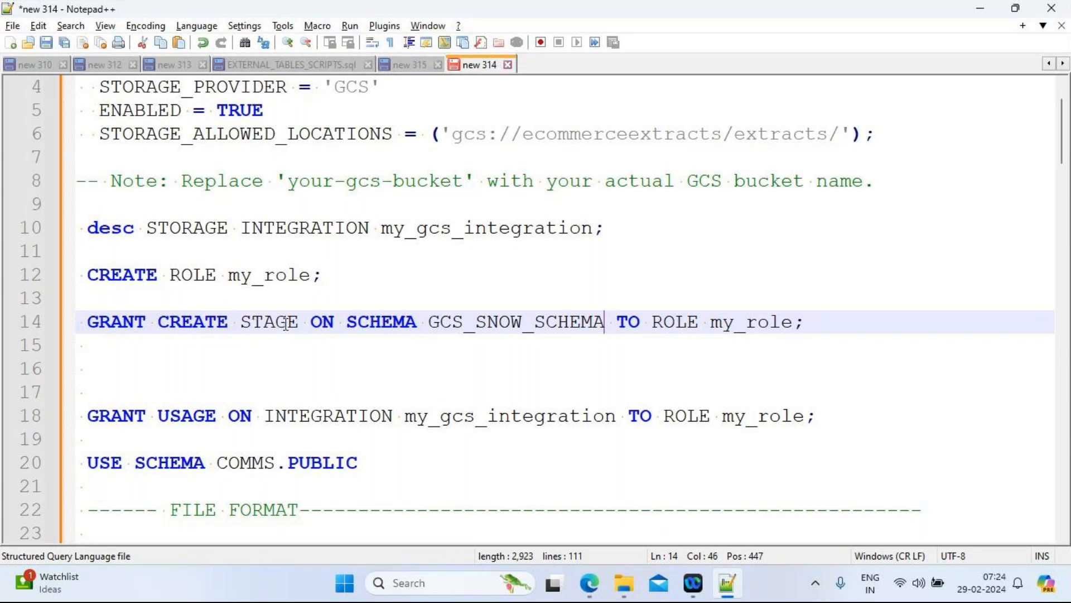
double_click(528, 327)
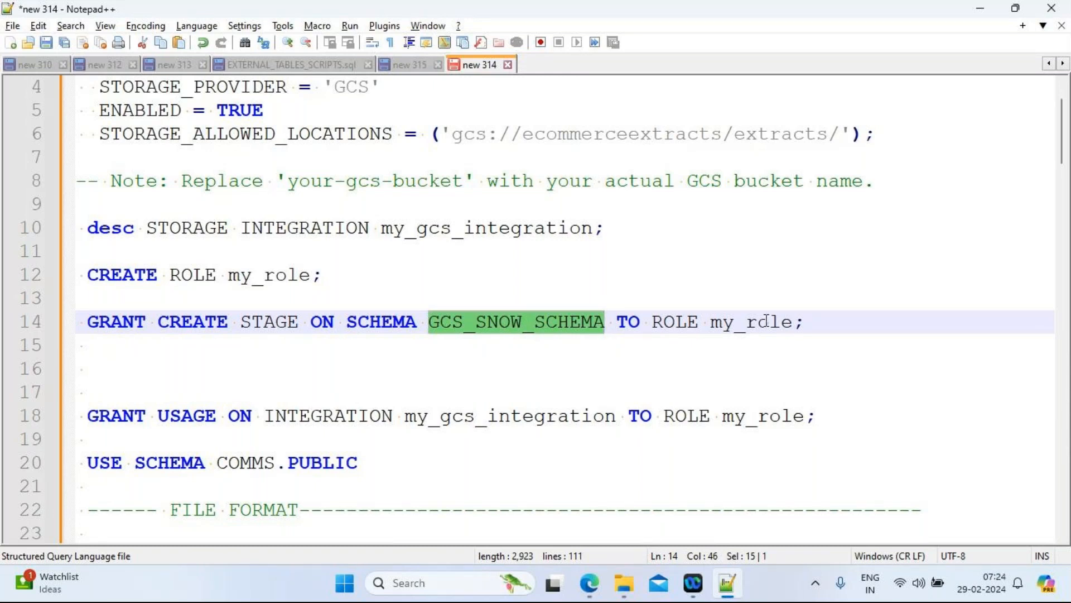
Copy the GRANT CREATE STAGE statement into the Snowflake worksheet below show roles and run it.
drag(818, 322, 75, 323)
key(ctrl+c)
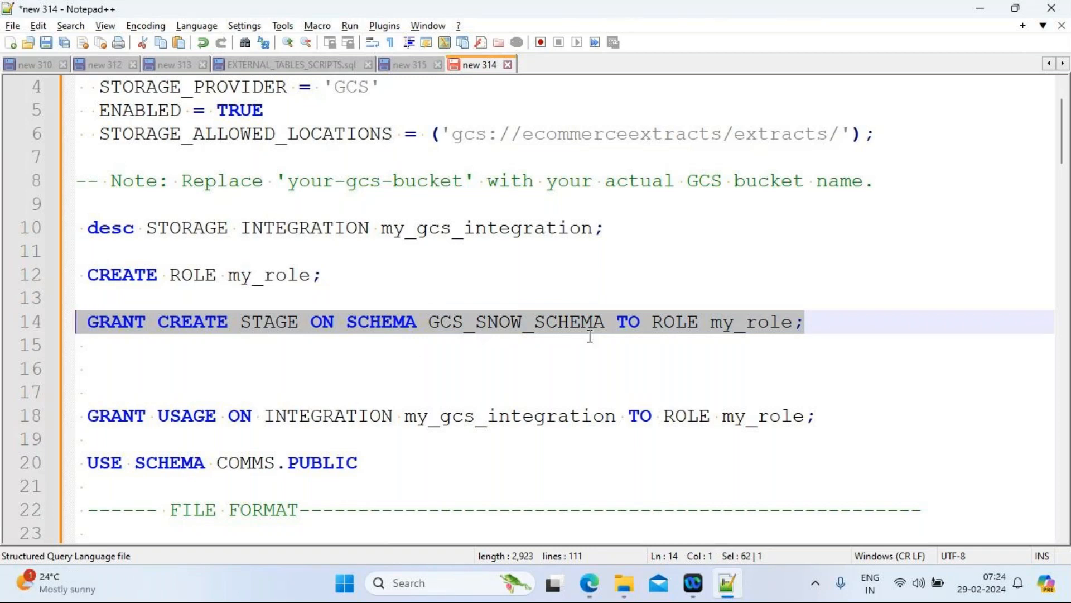
key(alt+Tab)
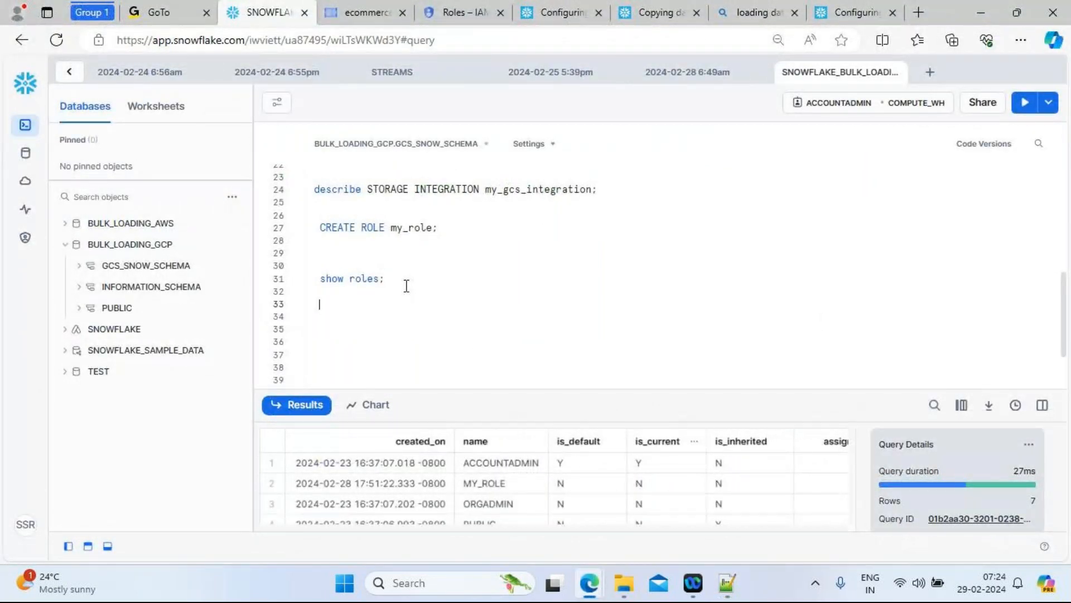
key(ctrl+v)
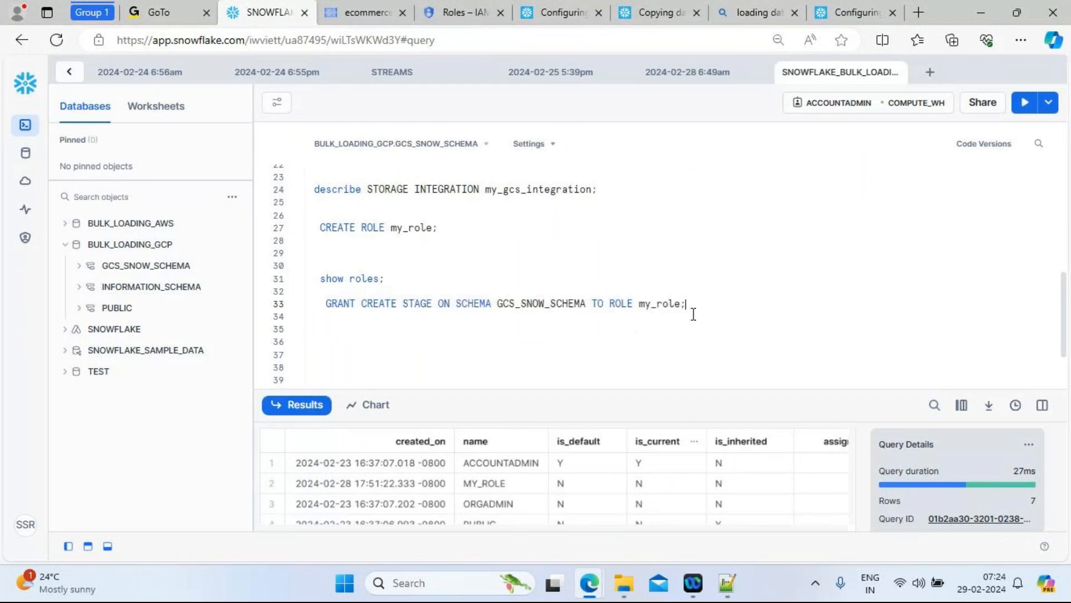
drag(686, 304, 326, 304)
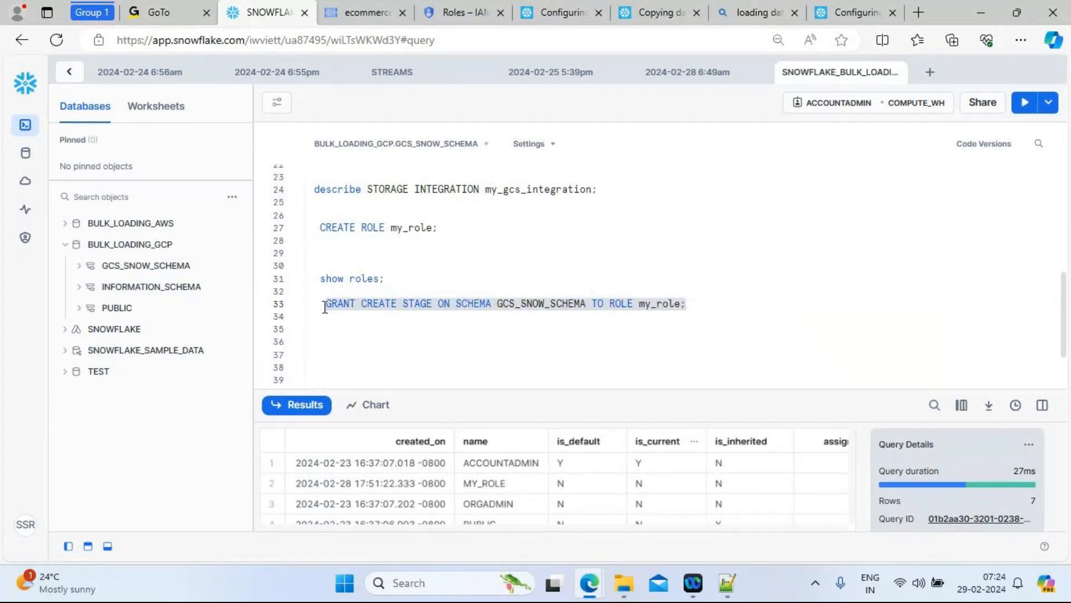
click(1021, 104)
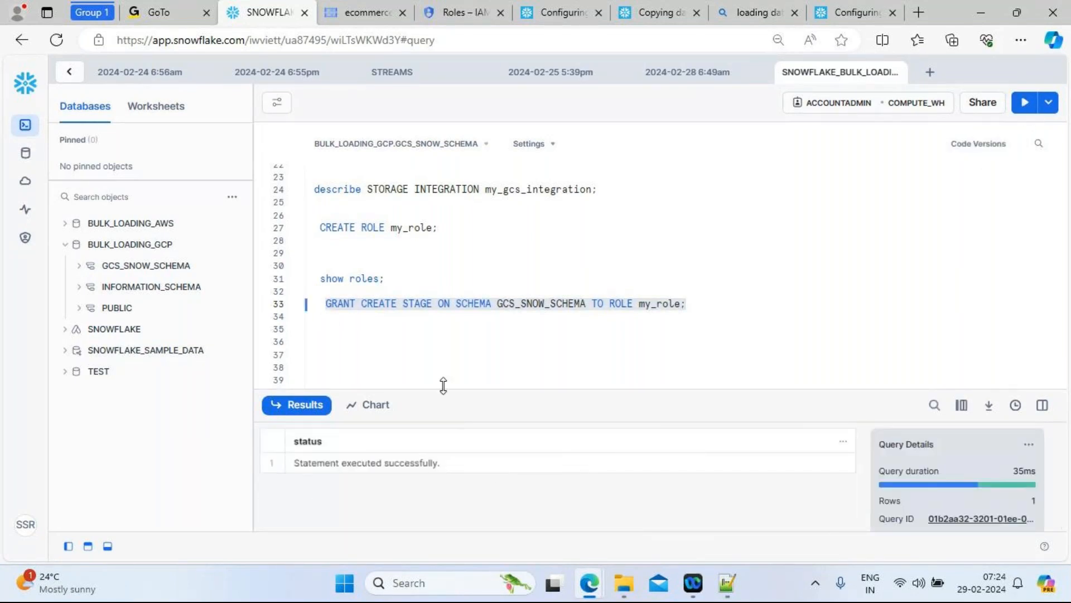
Insert three new lines below the GRANT CREATE STAGE statement in the worksheet.
double_click(528, 307)
click(698, 310)
key(Return)
key(Return)
key(Return)
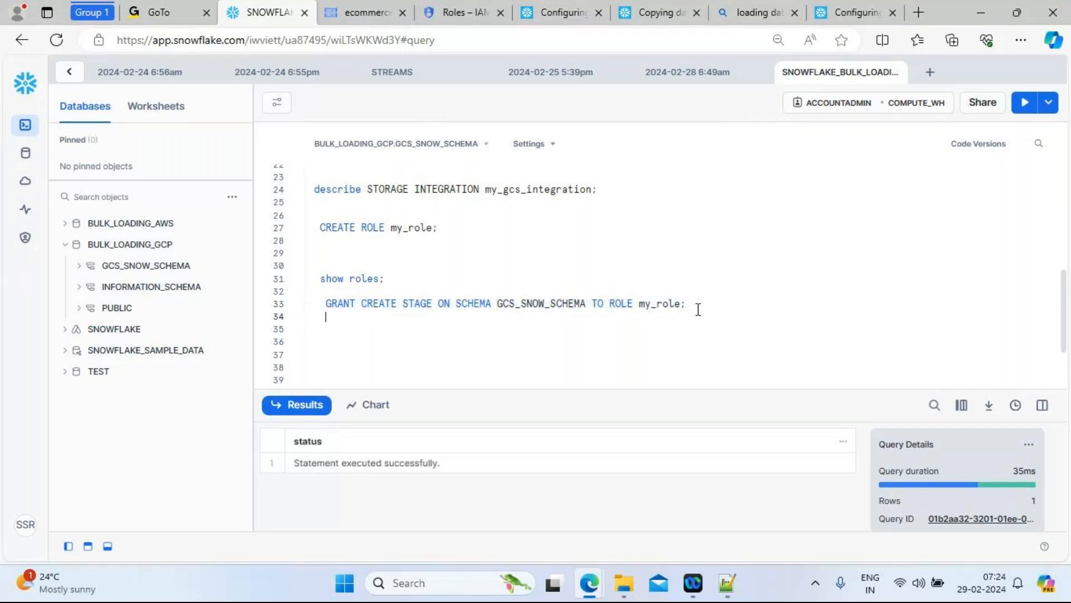
Switch to Notepad++ and insert two blank lines below the GRANT USAGE statement on line 18.
key(alt+Tab)
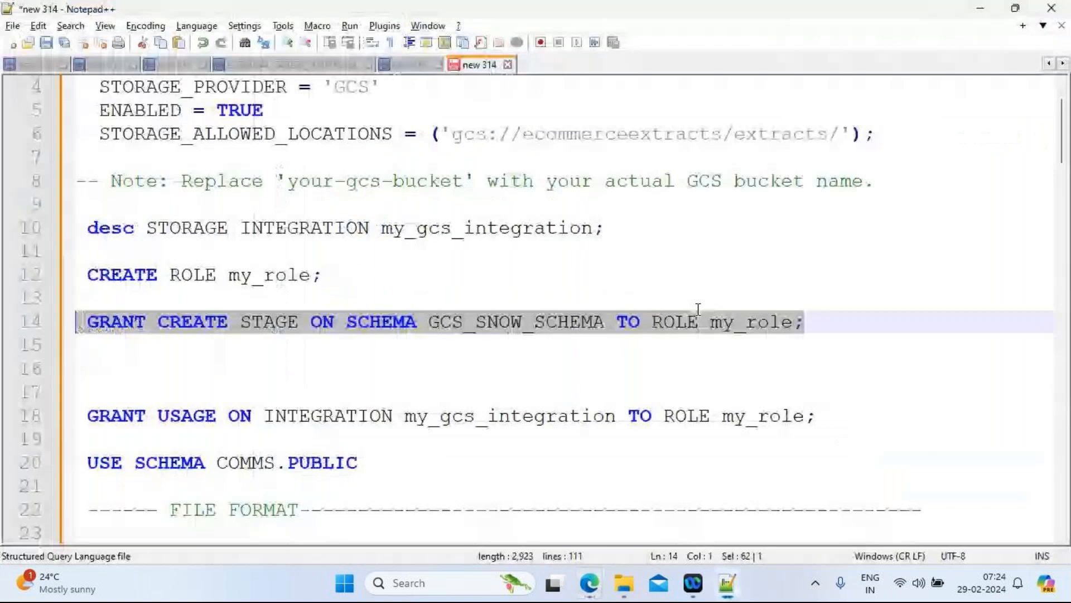
click(469, 375)
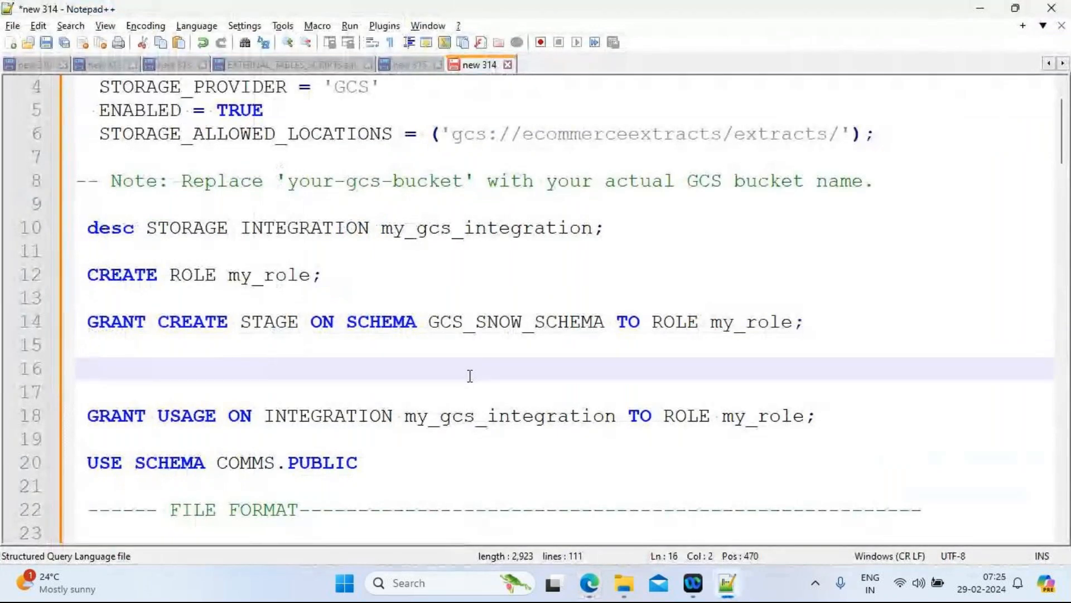
key(Down)
key(Down)
key(Down)
key(Down)
key(Down)
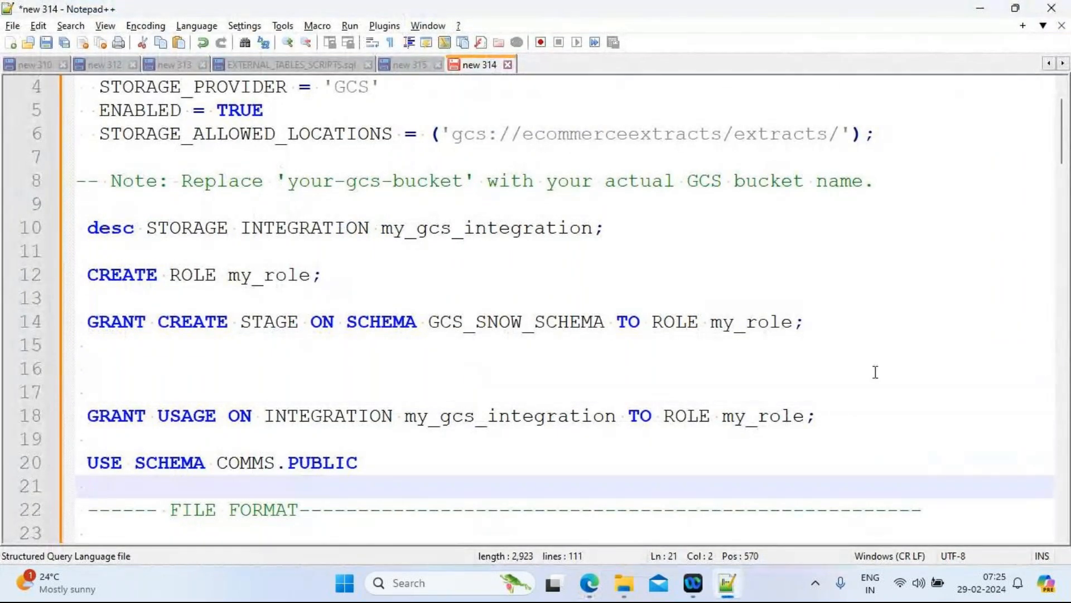
click(832, 424)
key(Return)
key(Return)
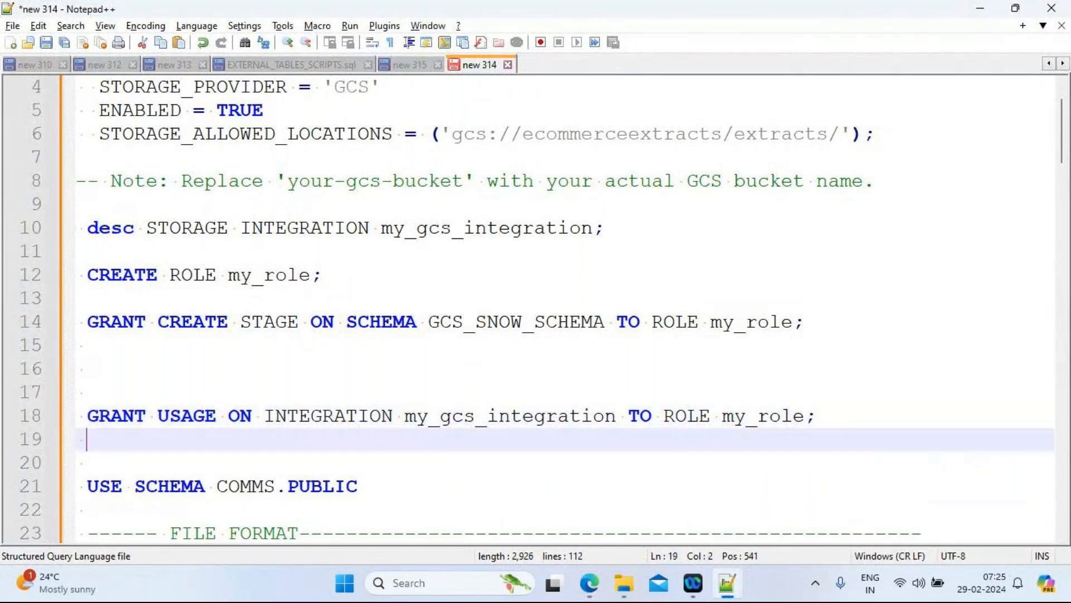
Examine the USAGE privilege, the integration name and the role in the GRANT USAGE statement.
double_click(132, 421)
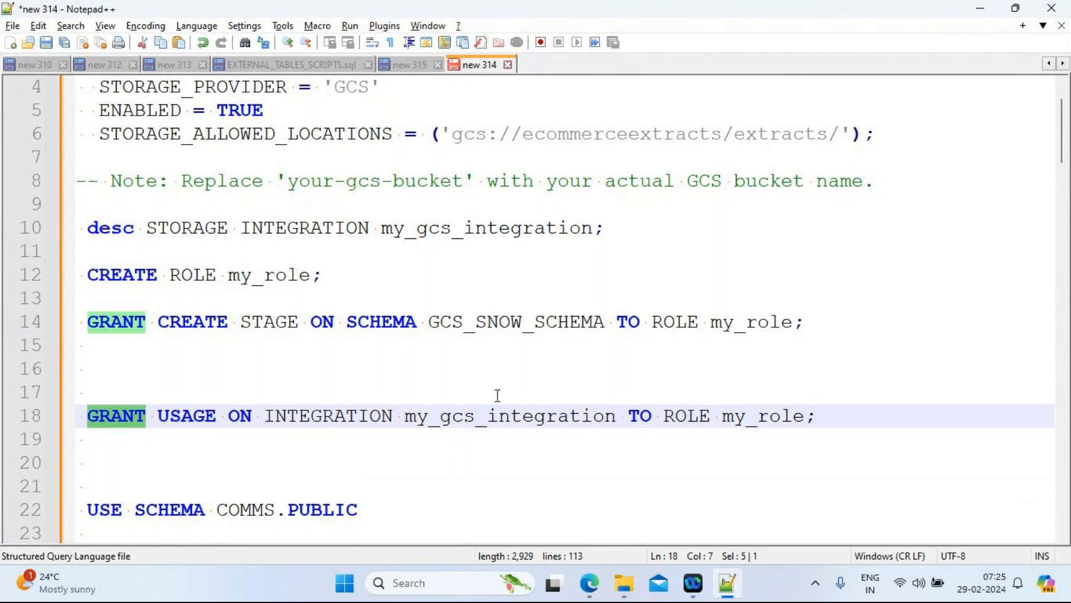
double_click(196, 419)
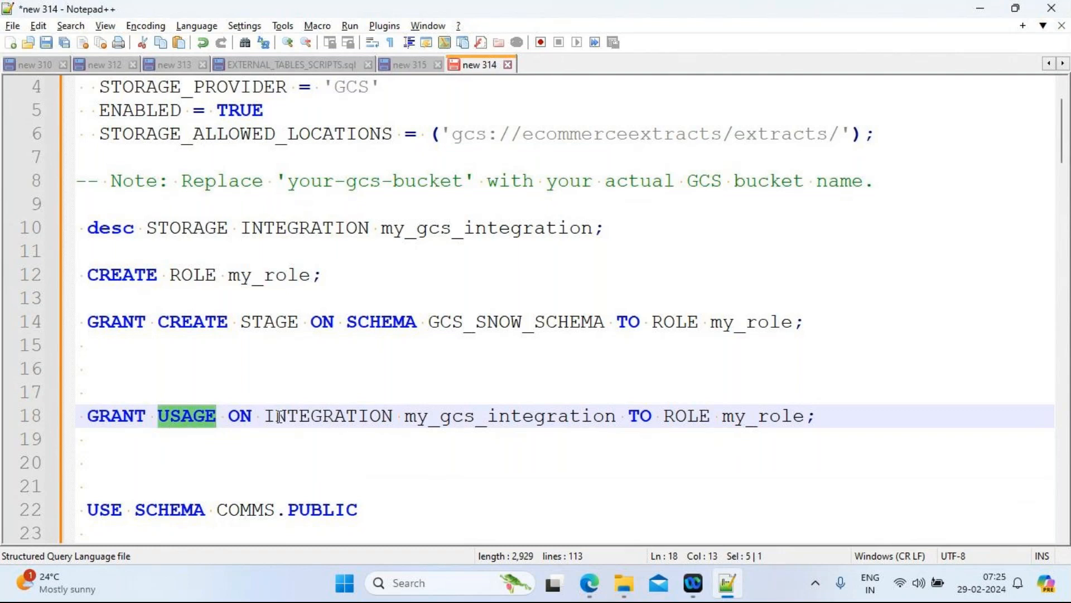
double_click(491, 419)
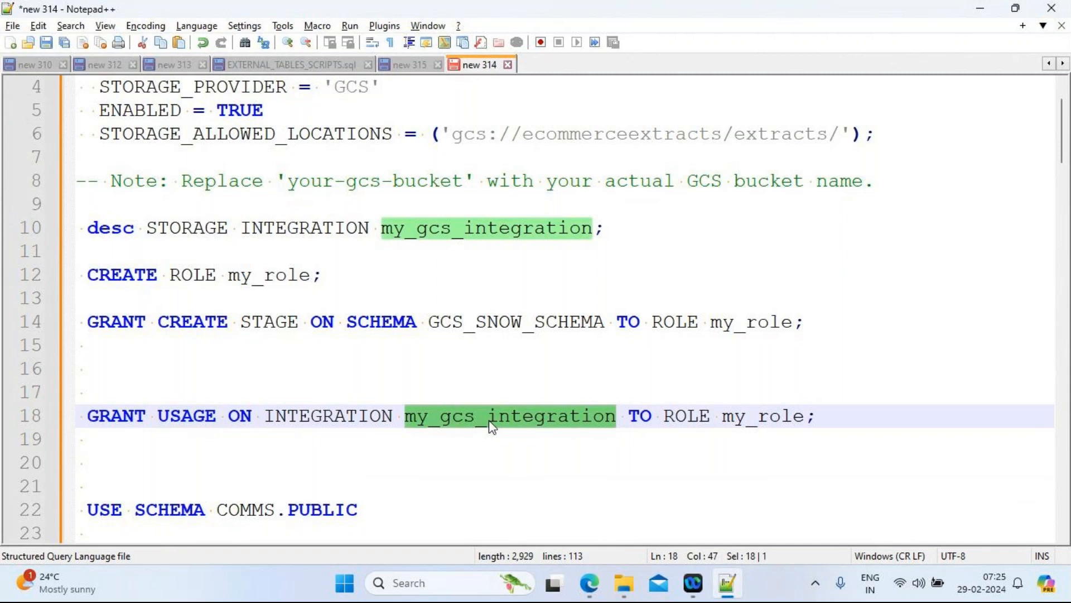
double_click(762, 419)
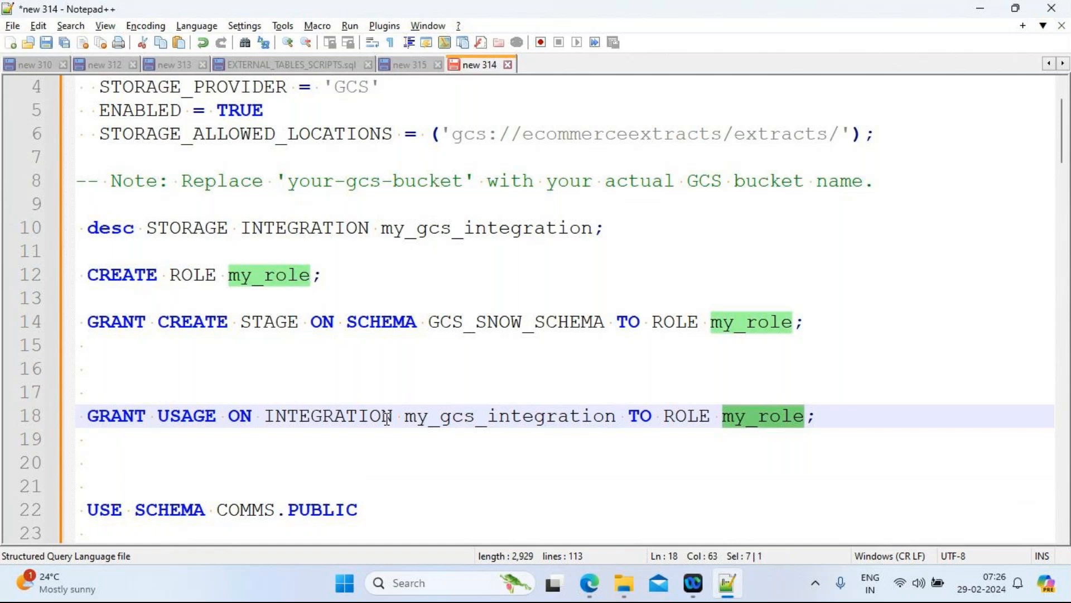
double_click(468, 424)
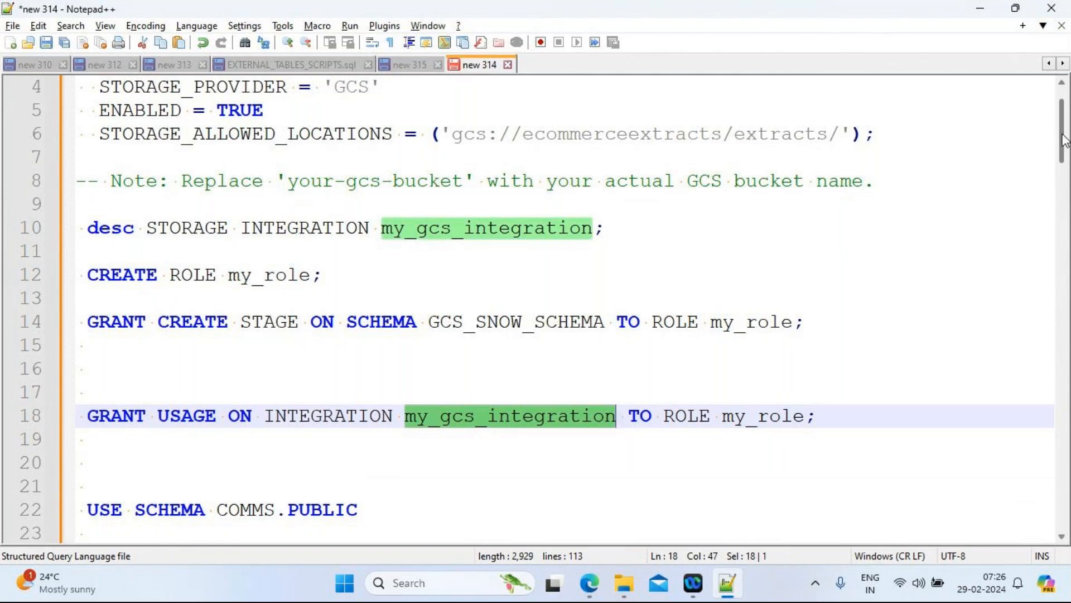
Copy the GRANT USAGE ON INTEGRATION my_gcs_integration statement into line 36 of the Snowflake worksheet and run it.
drag(816, 416, 59, 416)
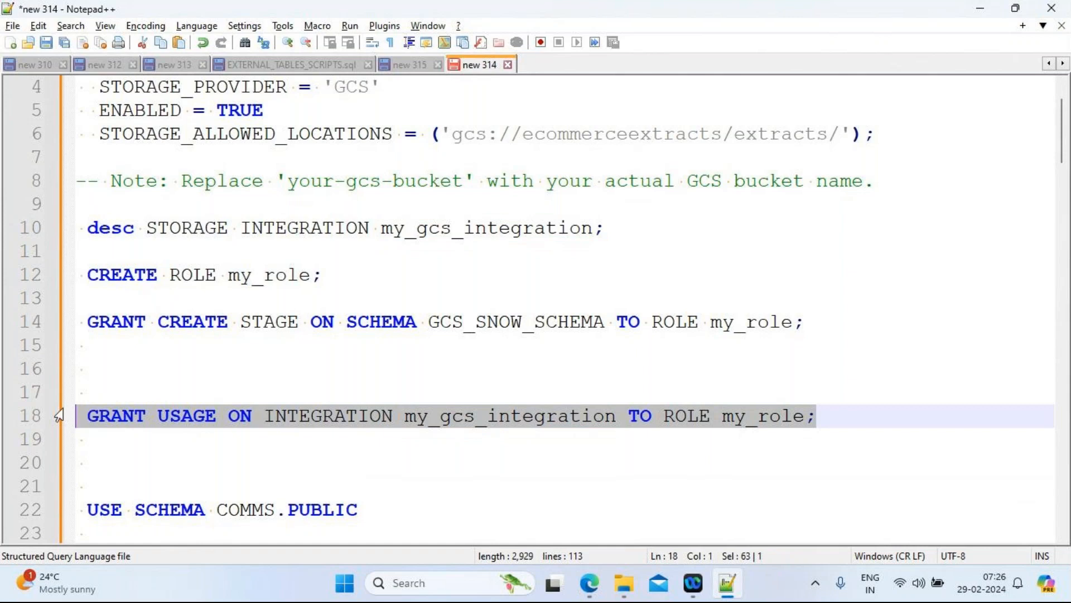
key(ctrl+c)
key(alt+Tab)
key(ctrl+v)
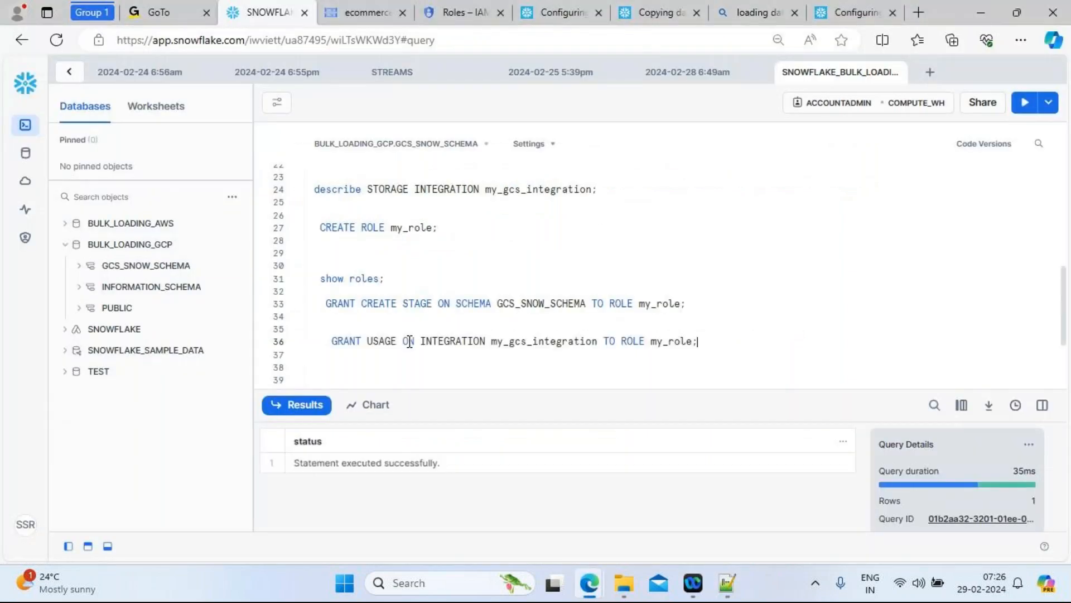
drag(719, 342, 314, 343)
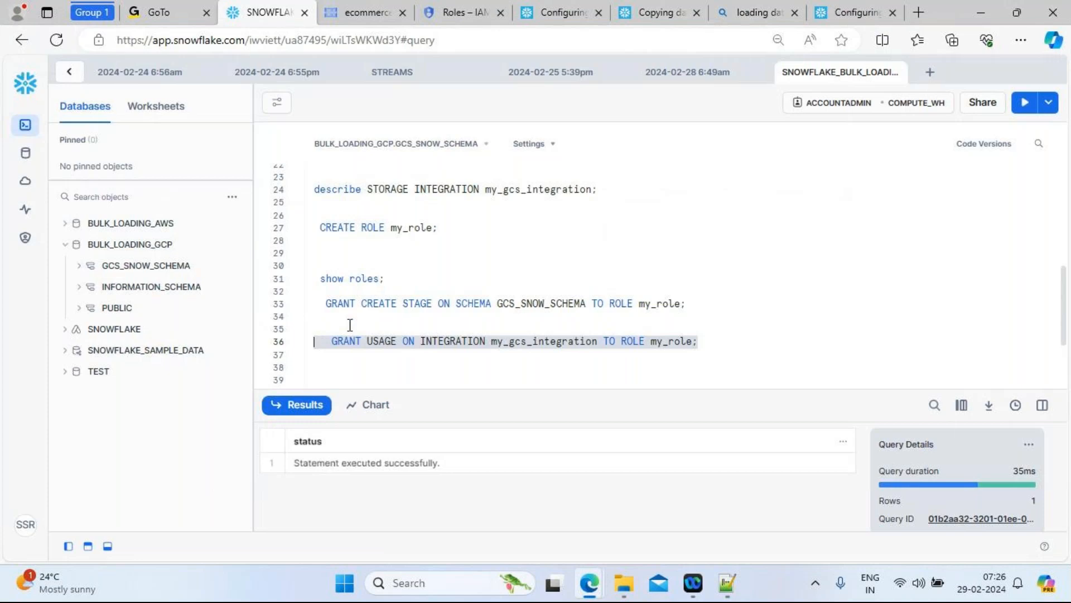
click(1026, 106)
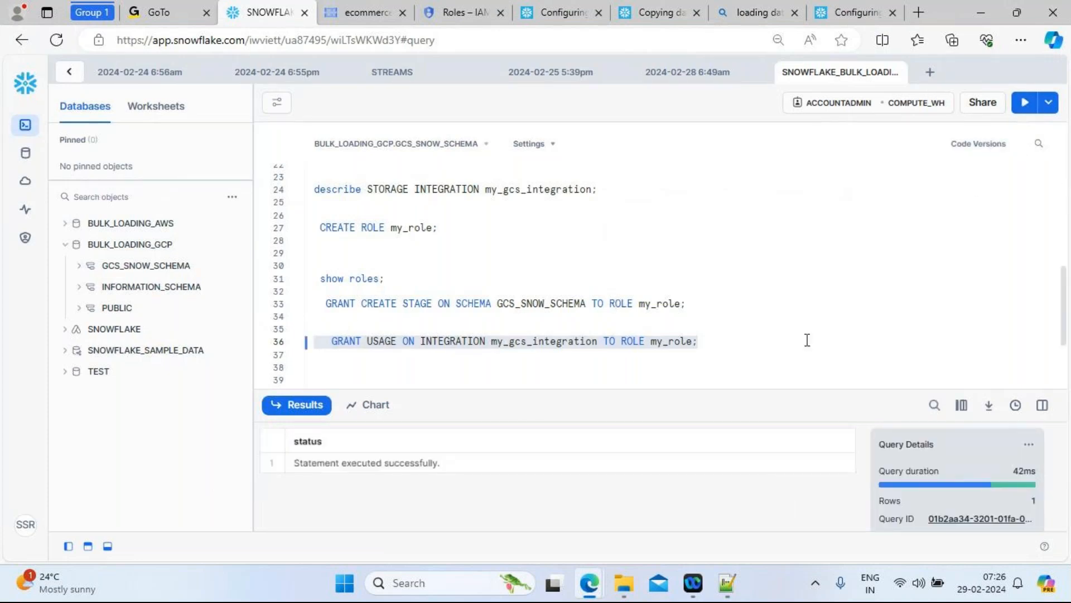
Insert blank lines below the GRANT USAGE statement in the worksheet to make room for more statements.
click(741, 346)
key(Return)
key(Return)
key(Return)
key(Return)
key(Return)
key(Return)
key(Return)
key(Return)
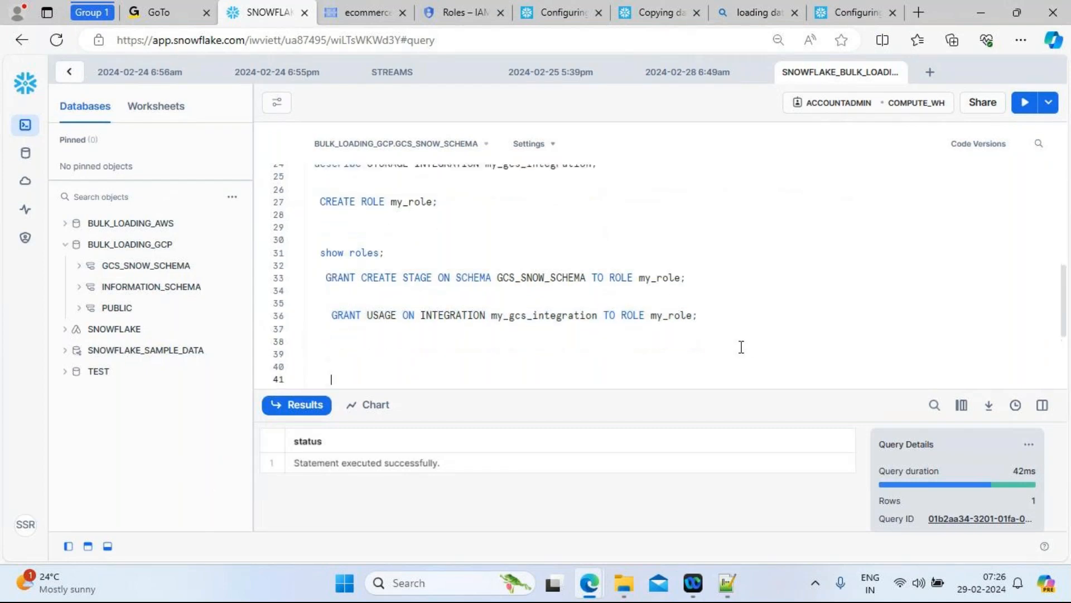
key(Up)
key(Up)
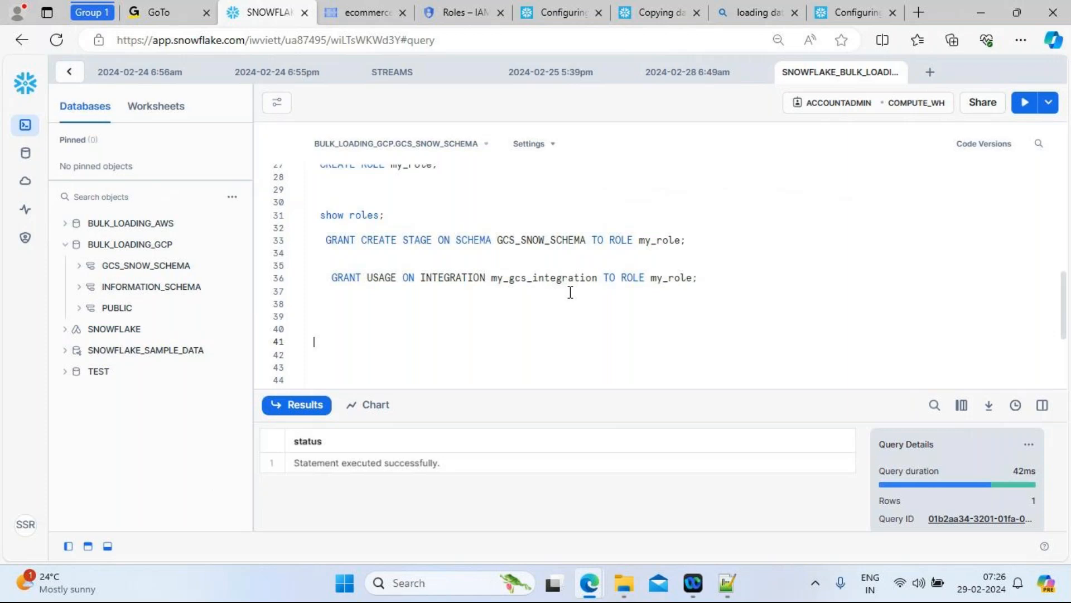
double_click(545, 276)
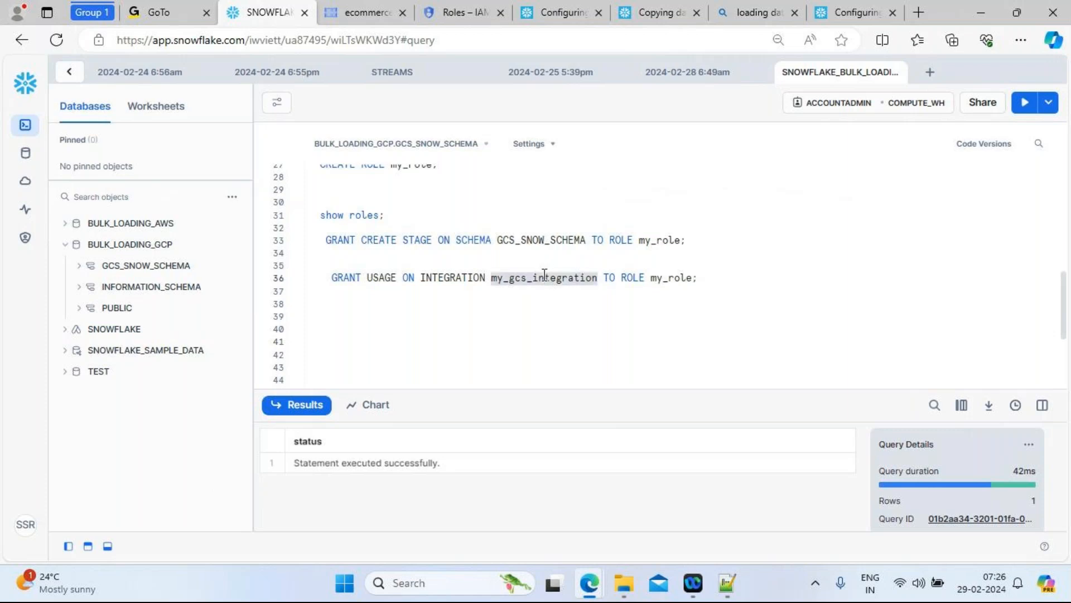
click(718, 277)
key(Return)
key(Return)
key(Return)
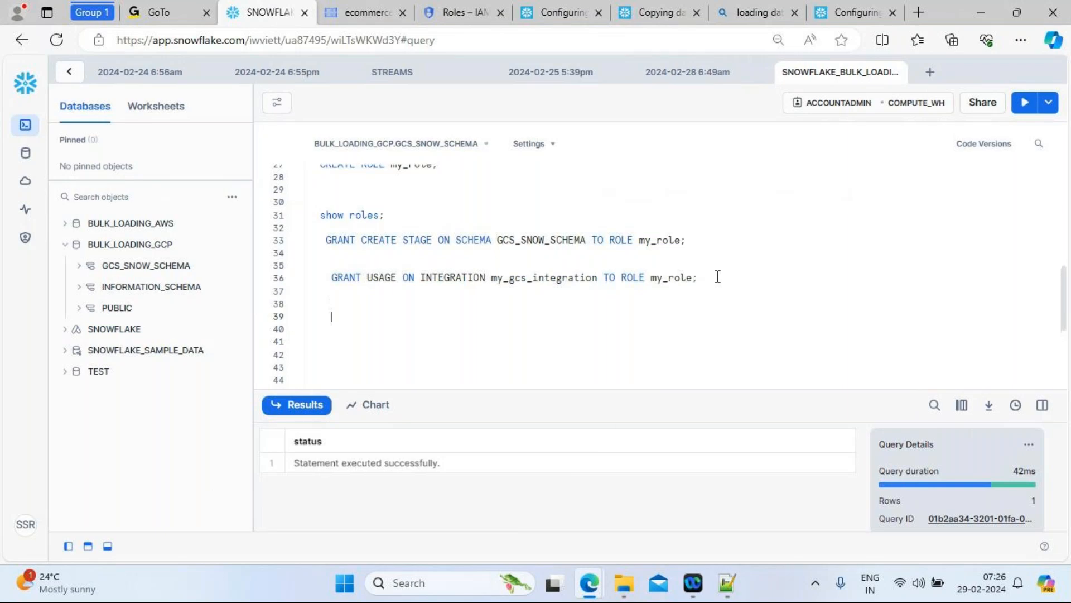
Switch to Notepad++ and delete the database name COMMS from the USE SCHEMA statement on line 22.
key(alt+Tab)
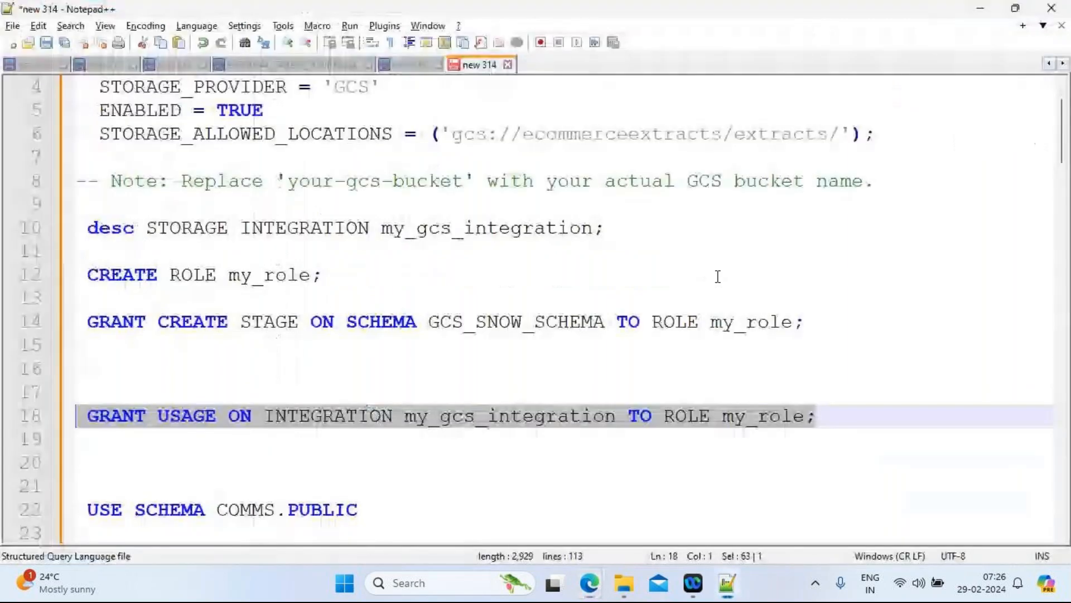
click(531, 429)
key(Down)
key(Down)
key(Down)
key(Down)
key(Down)
key(Down)
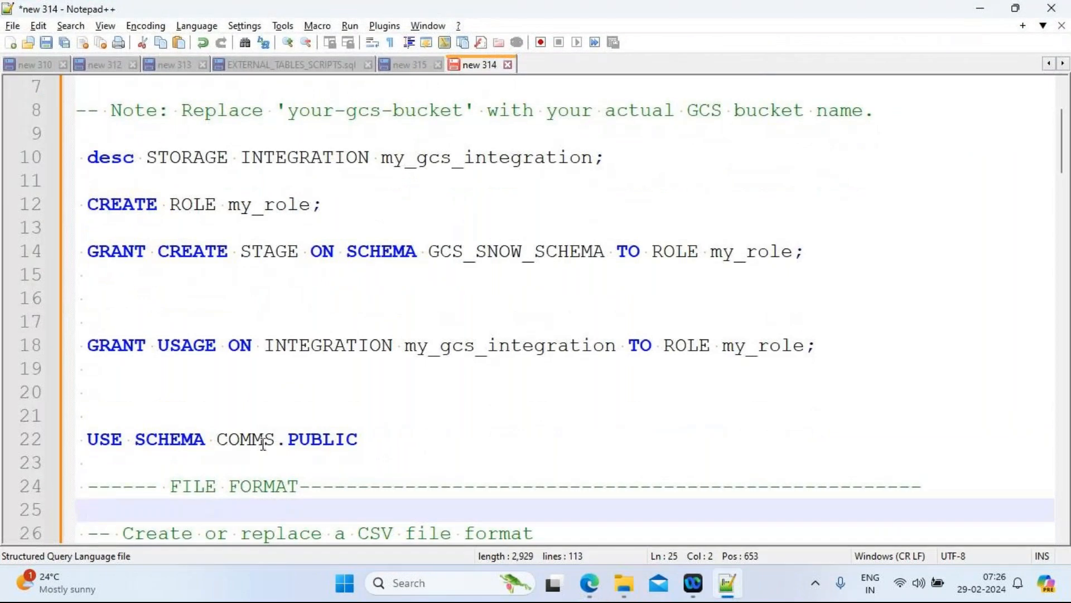
click(272, 439)
key(BackSpace)
key(BackSpace)
key(BackSpace)
key(BackSpace)
key(BackSpace)
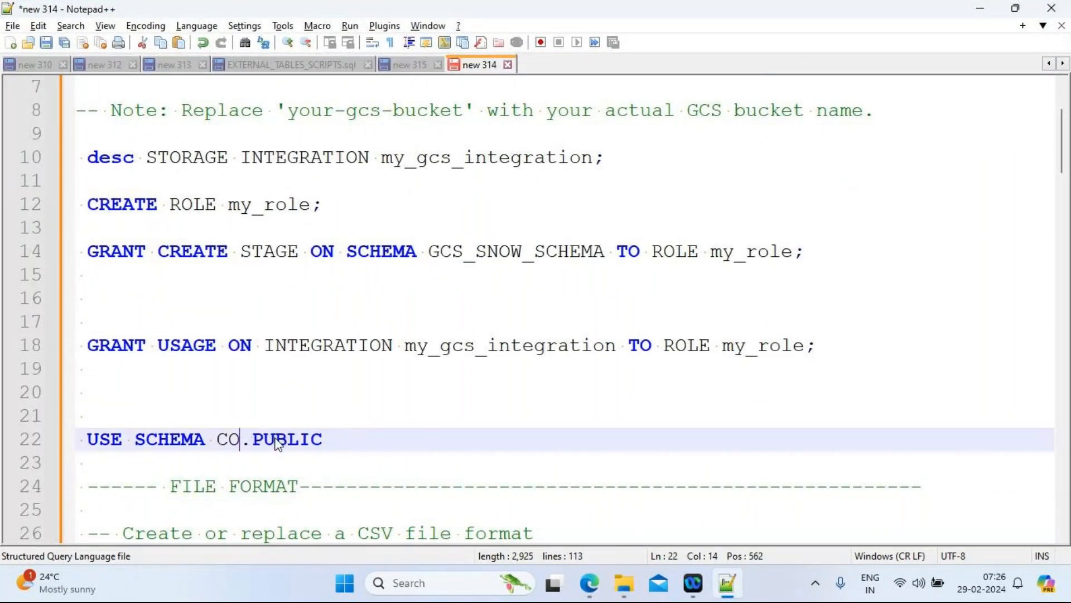
Check the database name in the Snowflake object list and enter BULK_LOADING_GCP as the database in the Notepad++ USE SCHEMA statement.
key(alt+Tab)
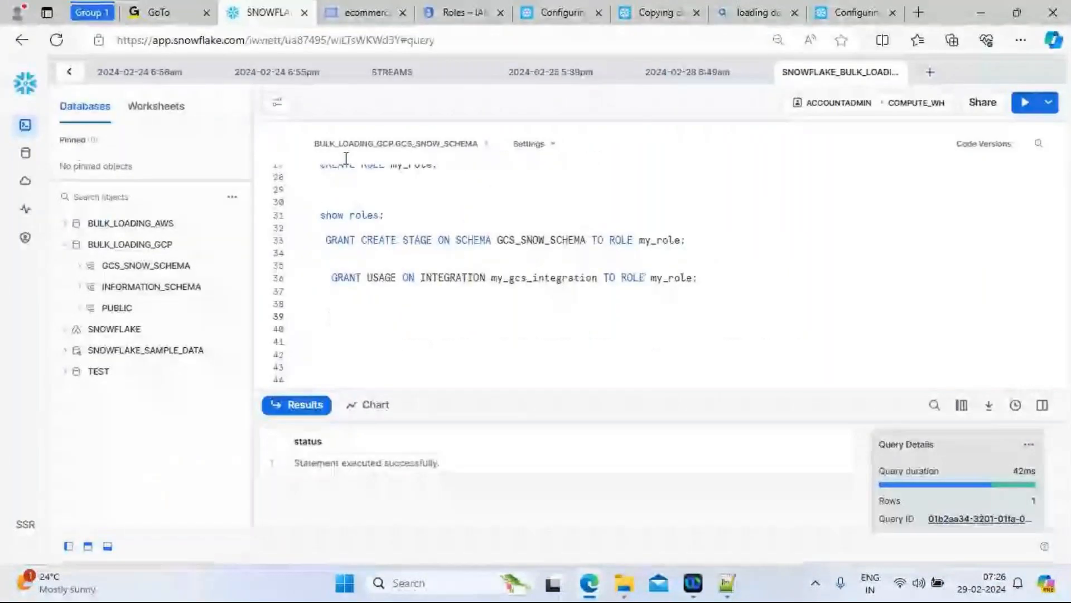
mouse_move(111, 248)
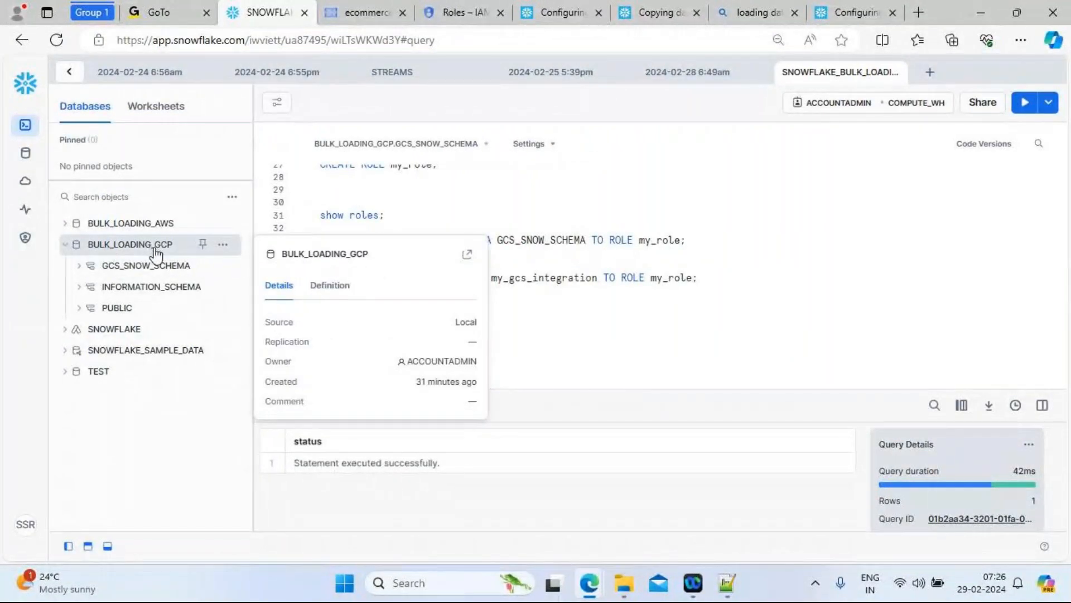
key(alt+Tab)
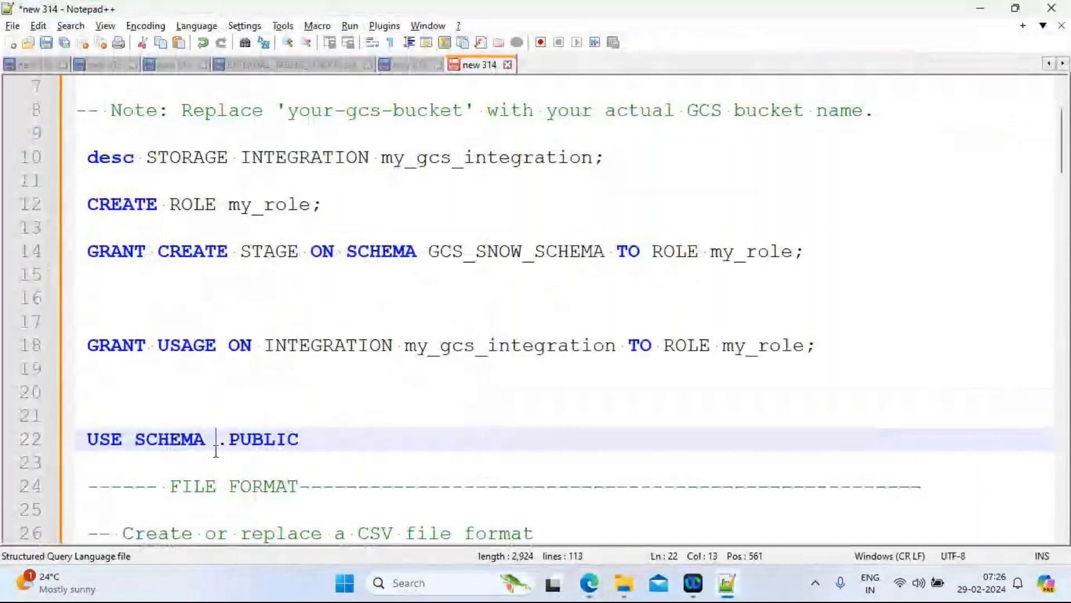
text(BULK_LOA)
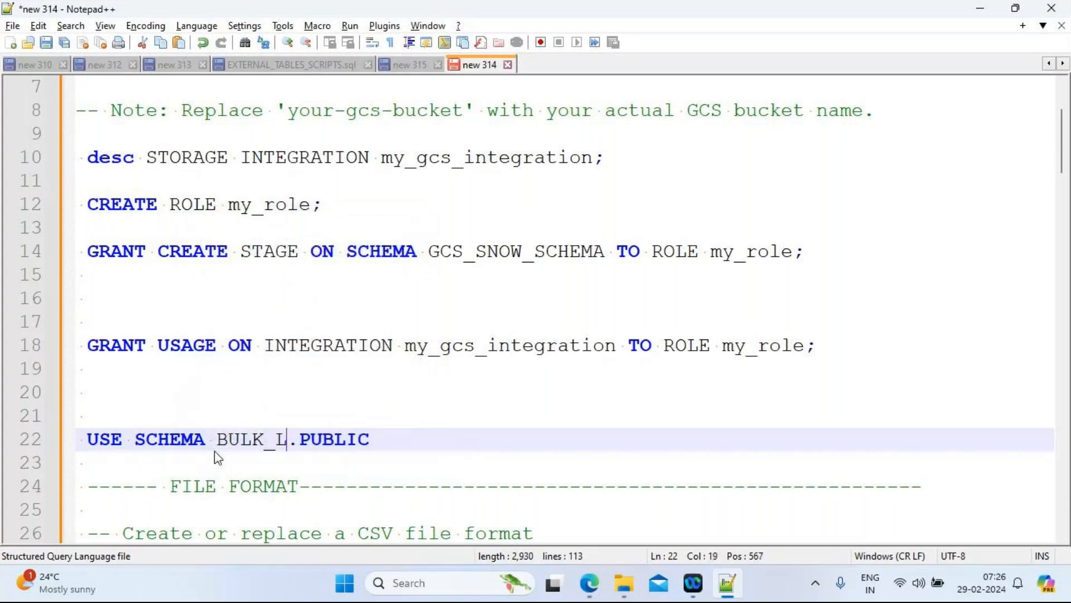
text(DING_)
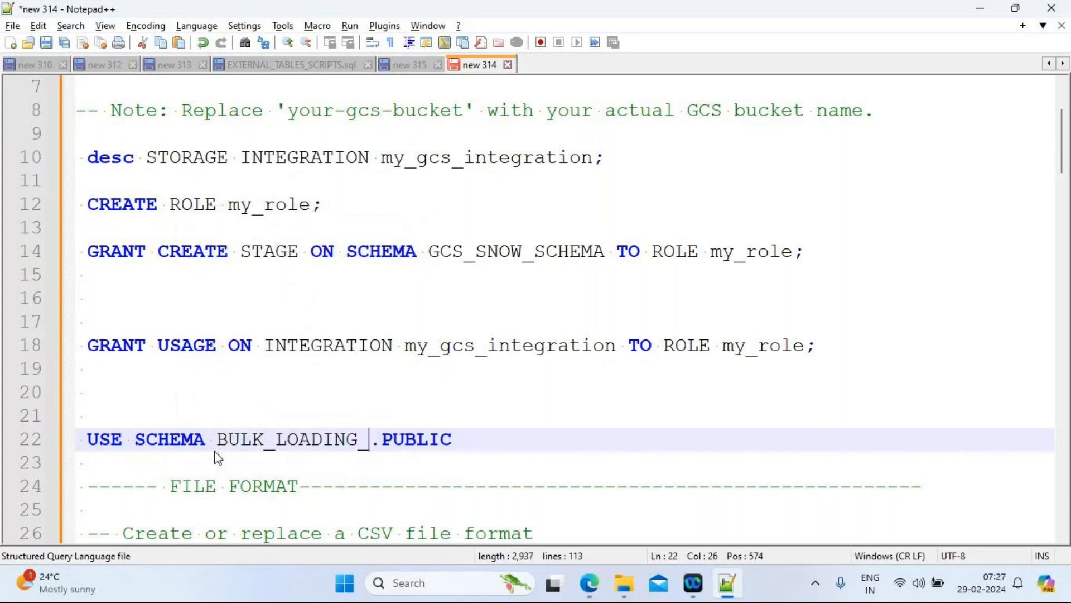
text(GCP)
Replace the schema PUBLIC with GCS_SNOW_SCHEMA in the USE SCHEMA statement and end the line with a semicolon.
key(Right)
key(Right)
key(Right)
key(Right)
key(Right)
key(Right)
key(Right)
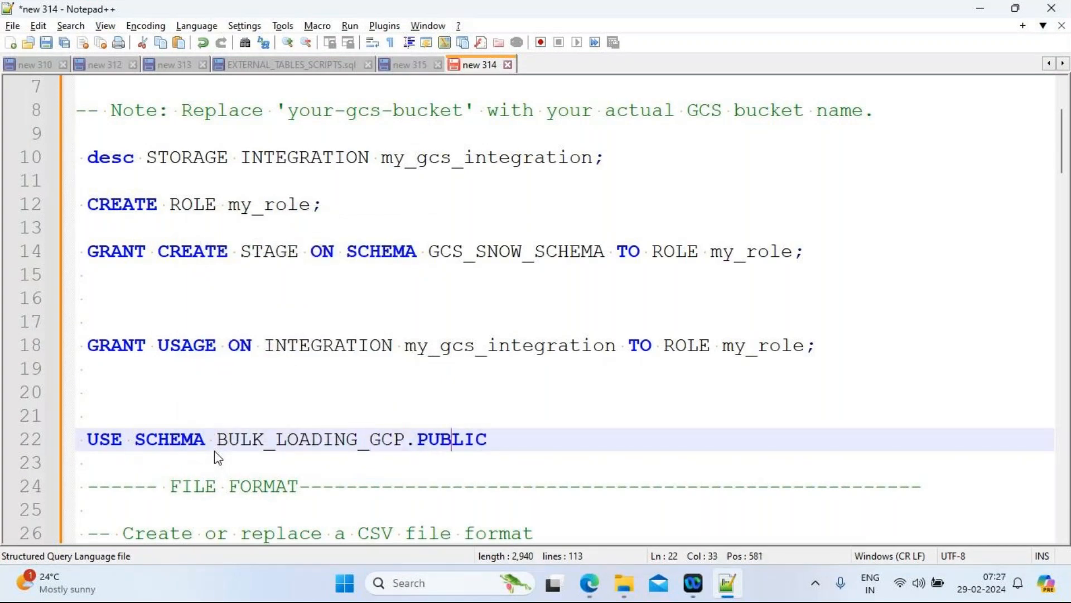
key(BackSpace)
key(BackSpace)
key(BackSpace)
key(BackSpace)
key(BackSpace)
key(BackSpace)
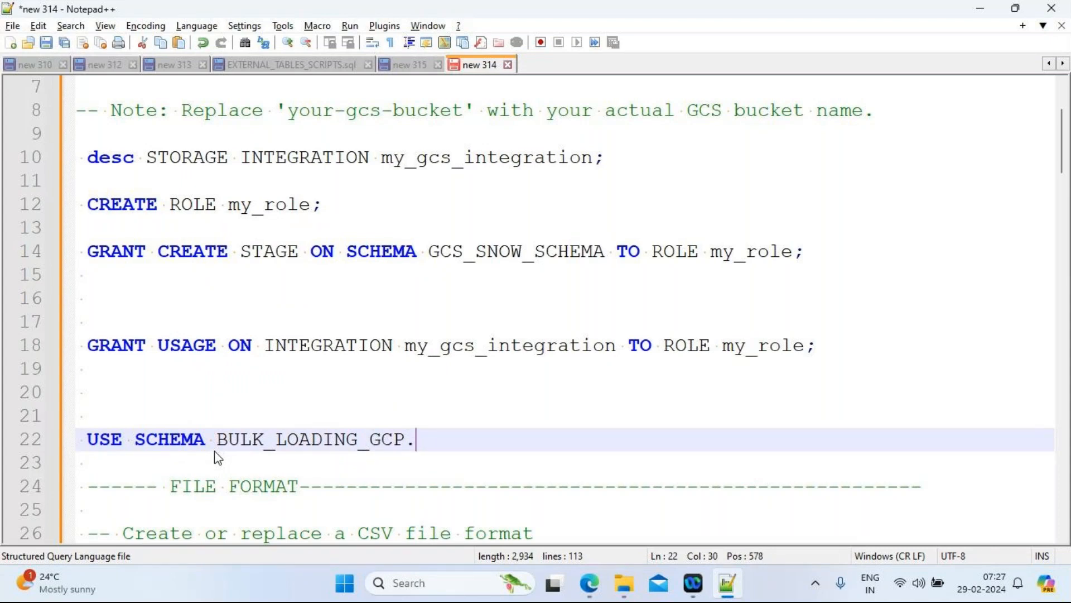
double_click(473, 255)
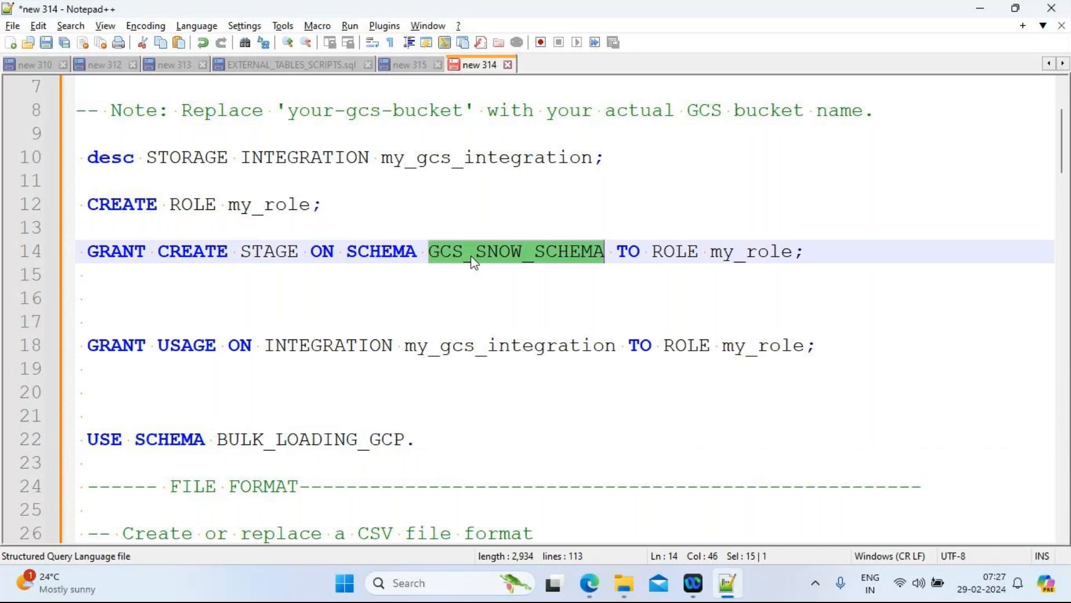
click(416, 447)
key(ctrl+v)
text(;)
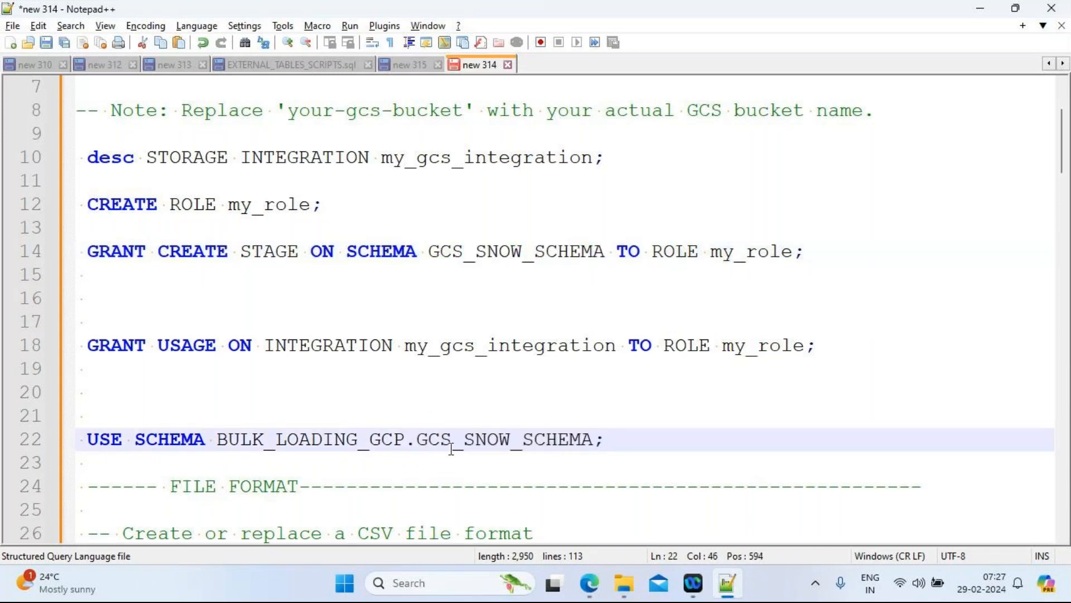
Copy the USE SCHEMA BULK_LOADING_GCP.GCS_SNOW_SCHEMA statement into line 39 of the Snowflake worksheet and run it.
drag(604, 442, 83, 449)
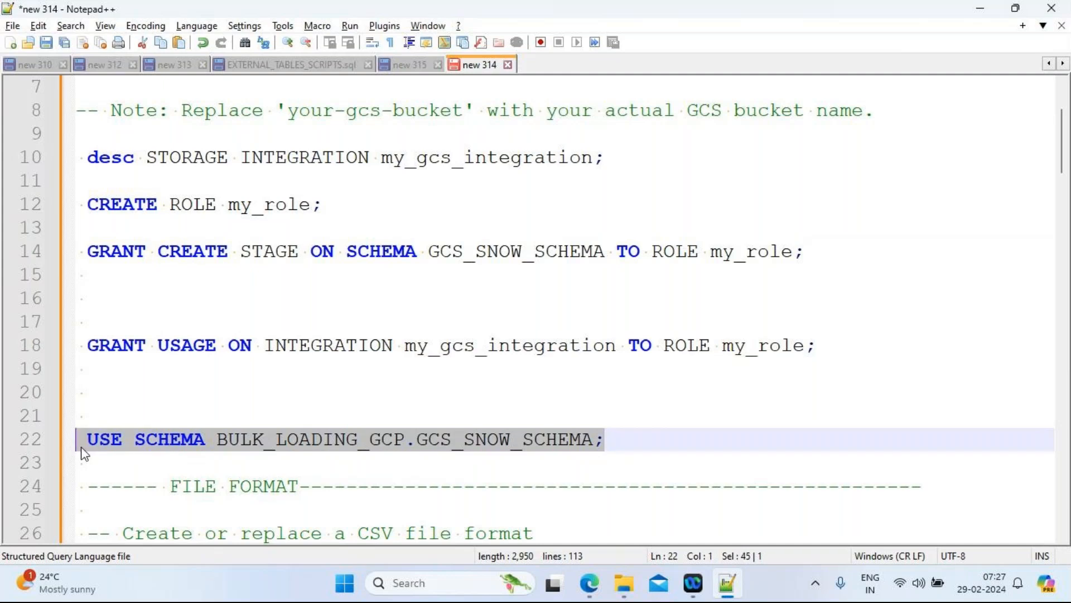
key(alt+Tab)
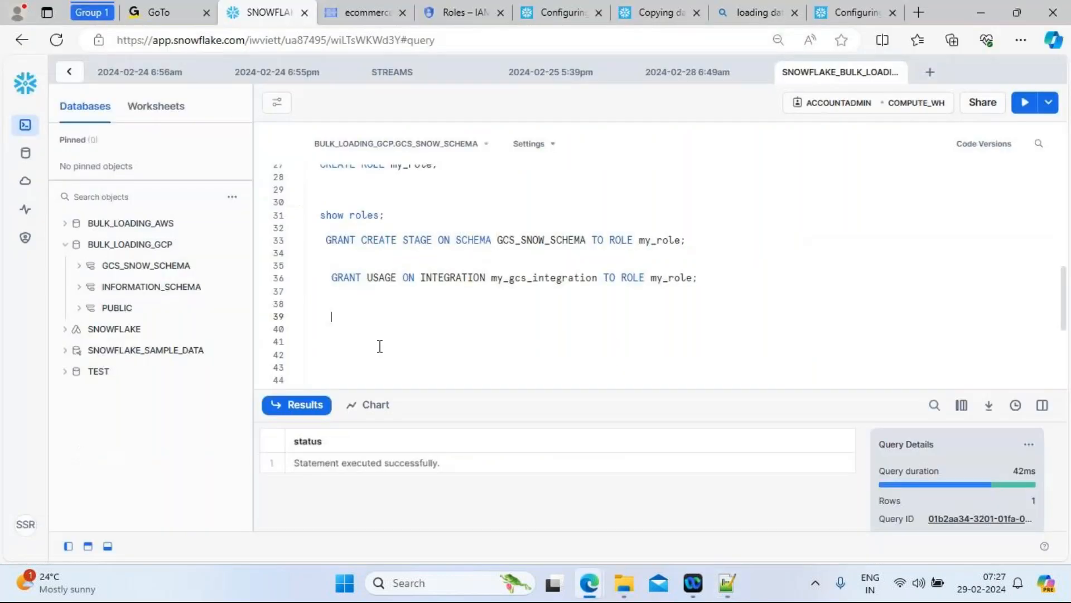
key(ctrl+v)
drag(613, 322, 326, 316)
click(1022, 106)
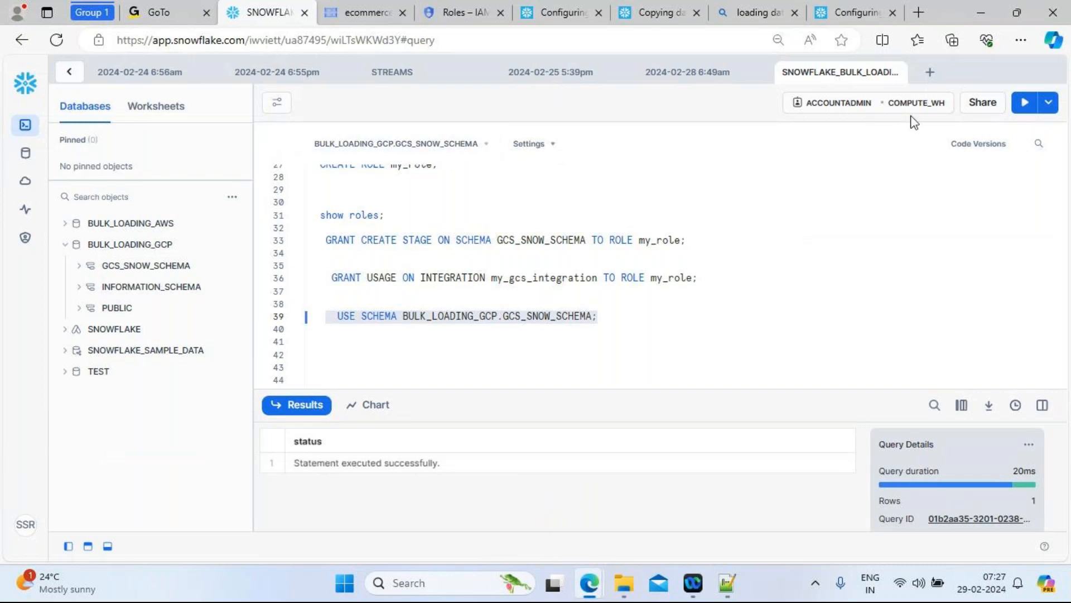
Insert blank lines below the USE SCHEMA statement in the worksheet to make room for the file format statement.
click(616, 316)
key(Return)
key(Return)
key(Return)
key(Return)
key(Return)
key(Return)
key(Return)
key(Return)
key(Return)
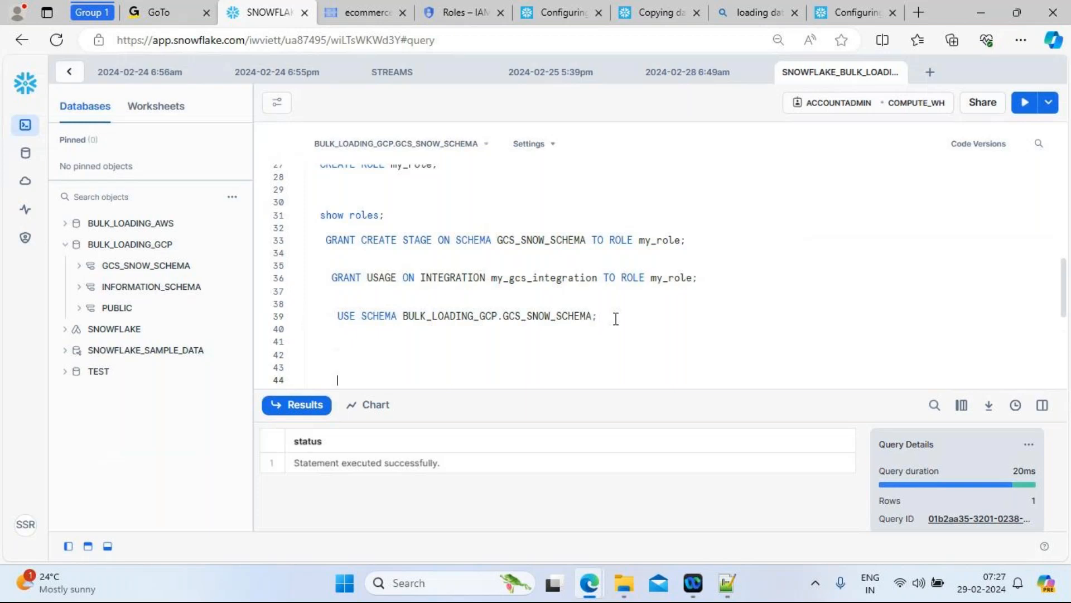
key(Up)
key(Up)
key(Up)
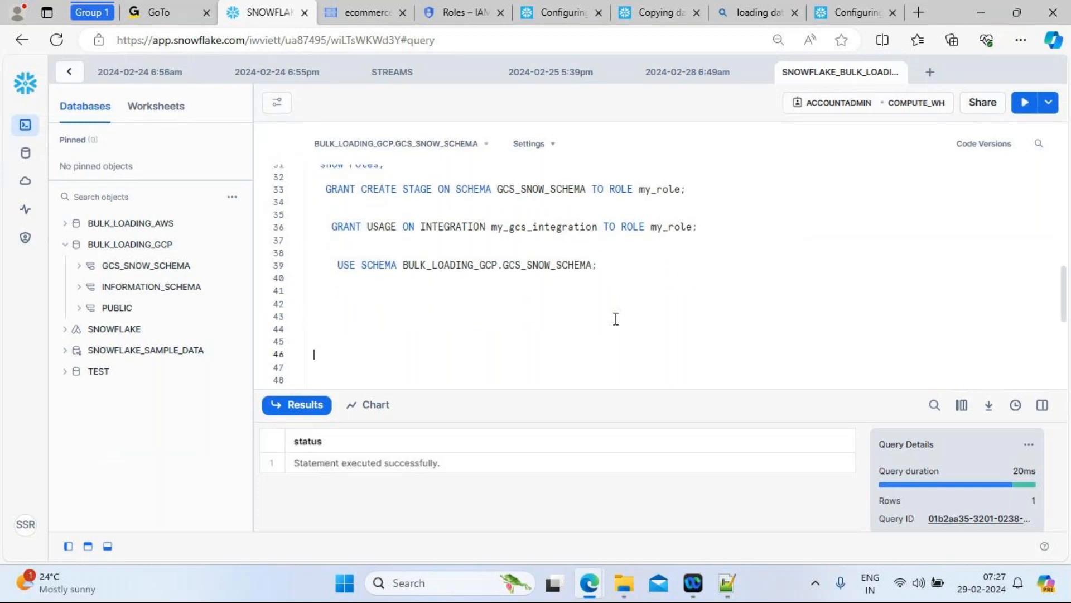
Switch to Notepad++ and set SKIP_HEADER to 0 in the my_csv_format file format statement.
click(726, 583)
click(646, 447)
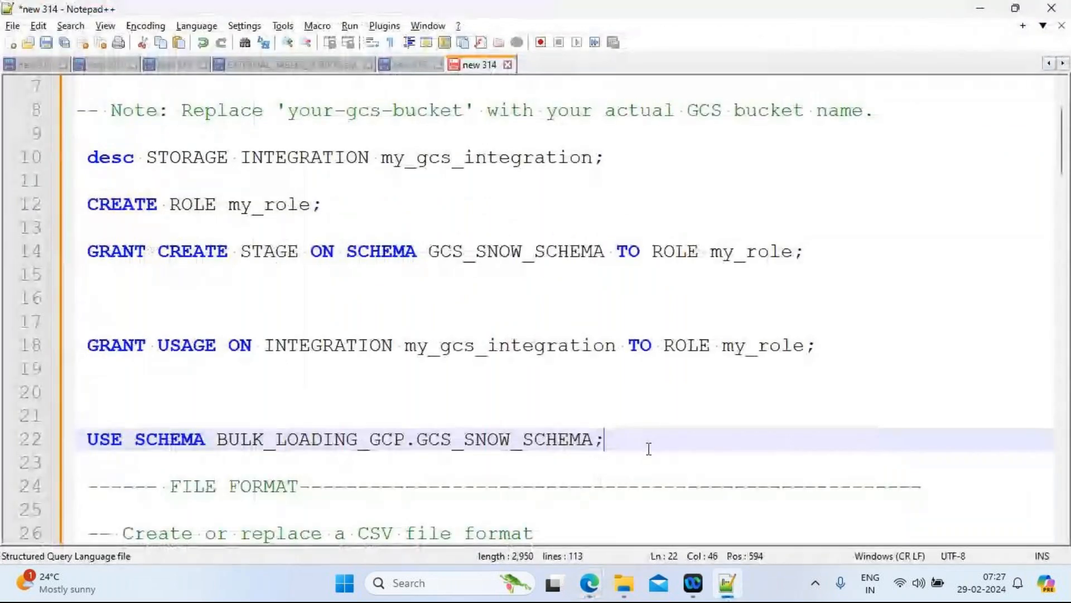
key(Down)
key(Down)
key(Down)
key(Down)
key(Down)
key(Down)
key(Down)
key(Down)
key(Down)
key(Down)
key(Down)
key(Down)
key(Down)
key(Down)
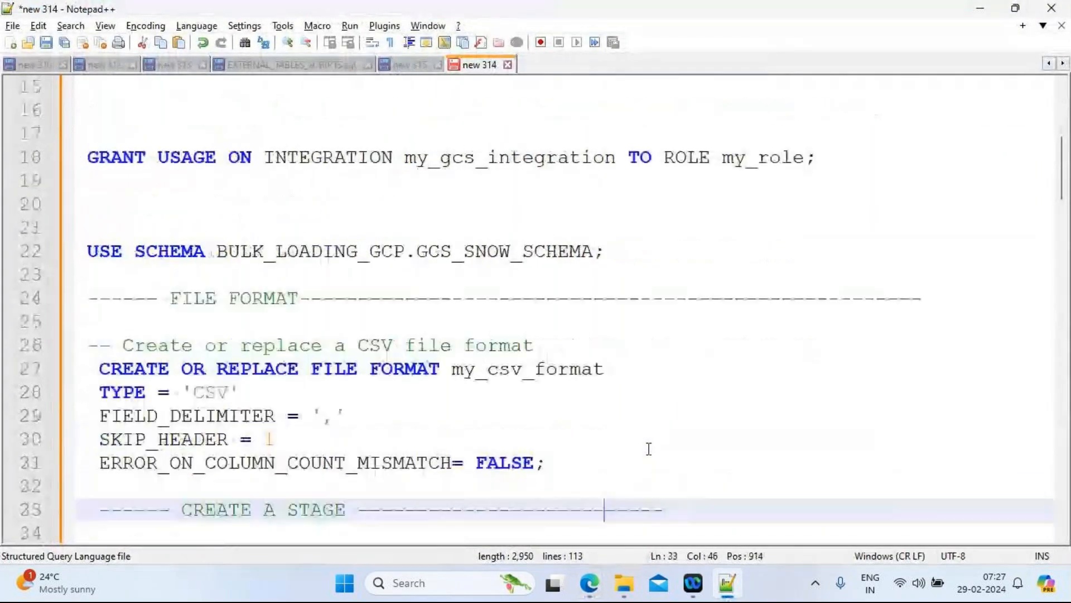
key(Down)
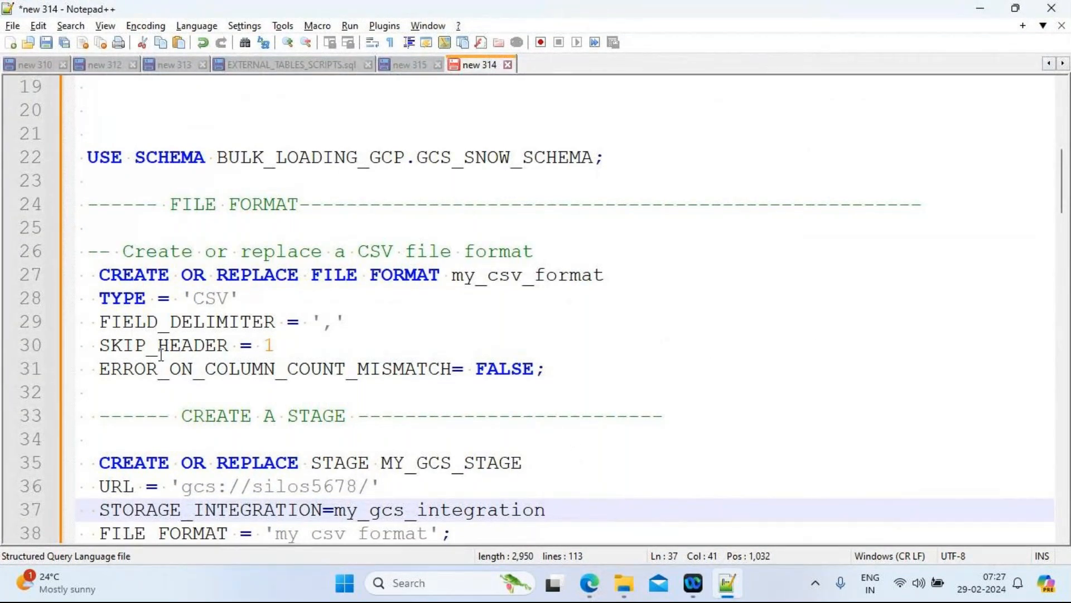
click(275, 346)
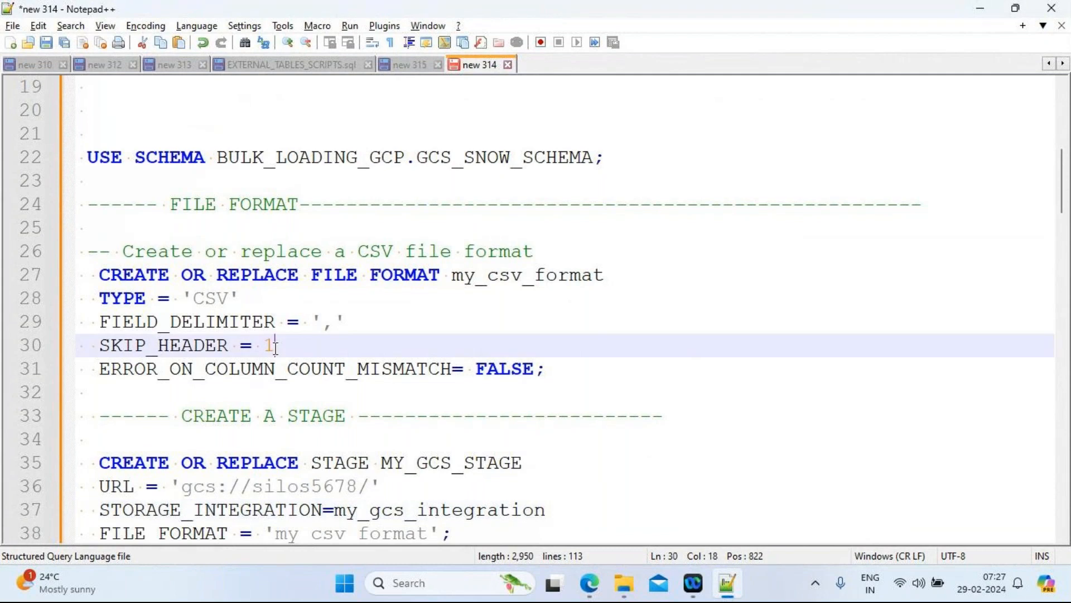
key(BackSpace)
text(0)
Copy the CREATE OR REPLACE FILE FORMAT my_csv_format statement into the Snowflake worksheet below USE SCHEMA and run it.
drag(570, 370, 92, 275)
key(ctrl+c)
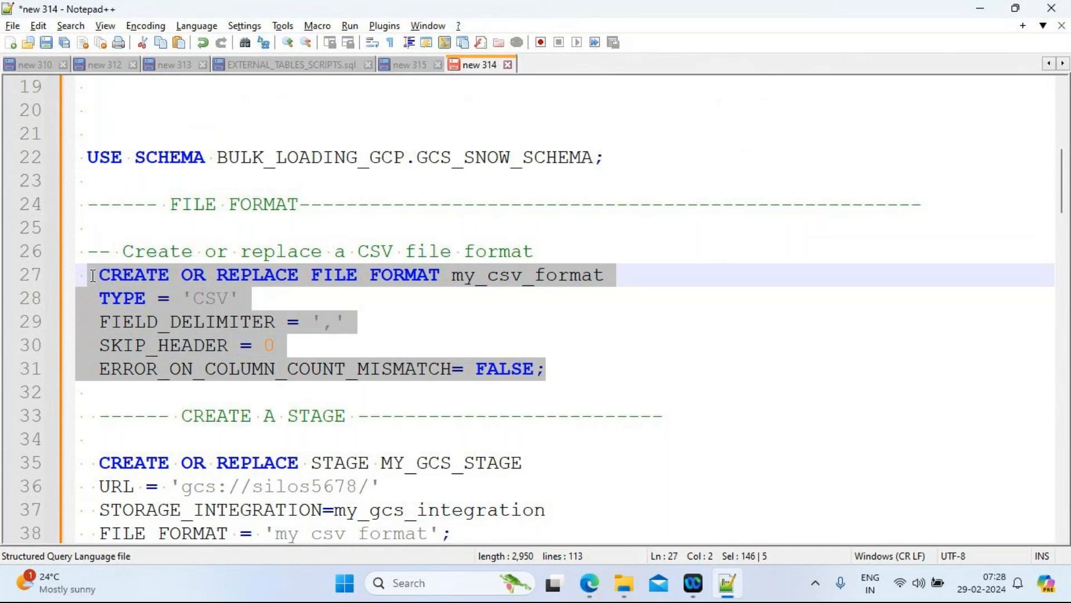
key(alt+Tab)
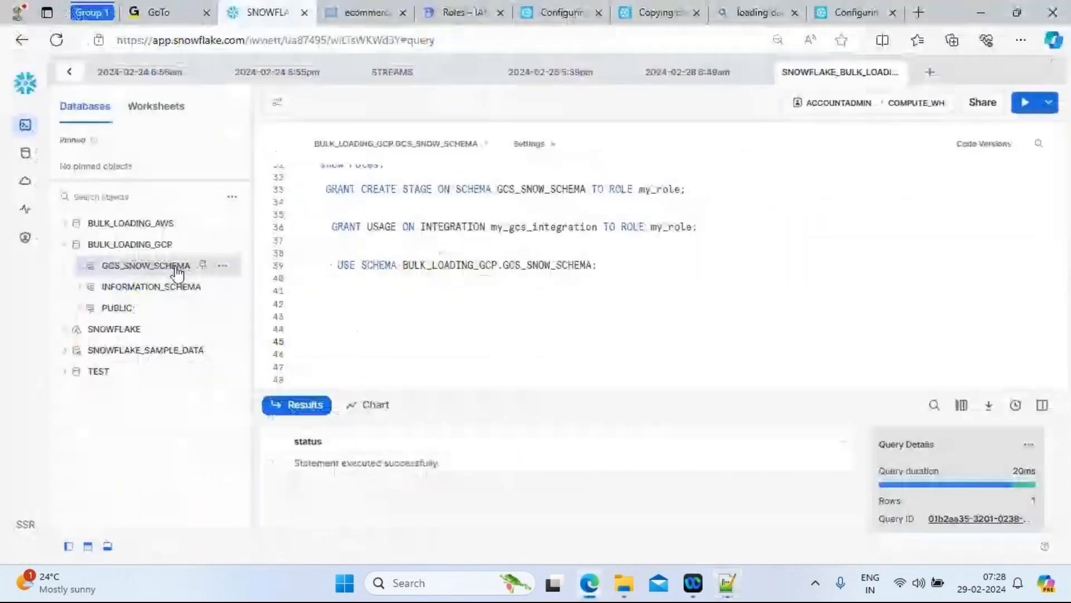
key(ctrl+v)
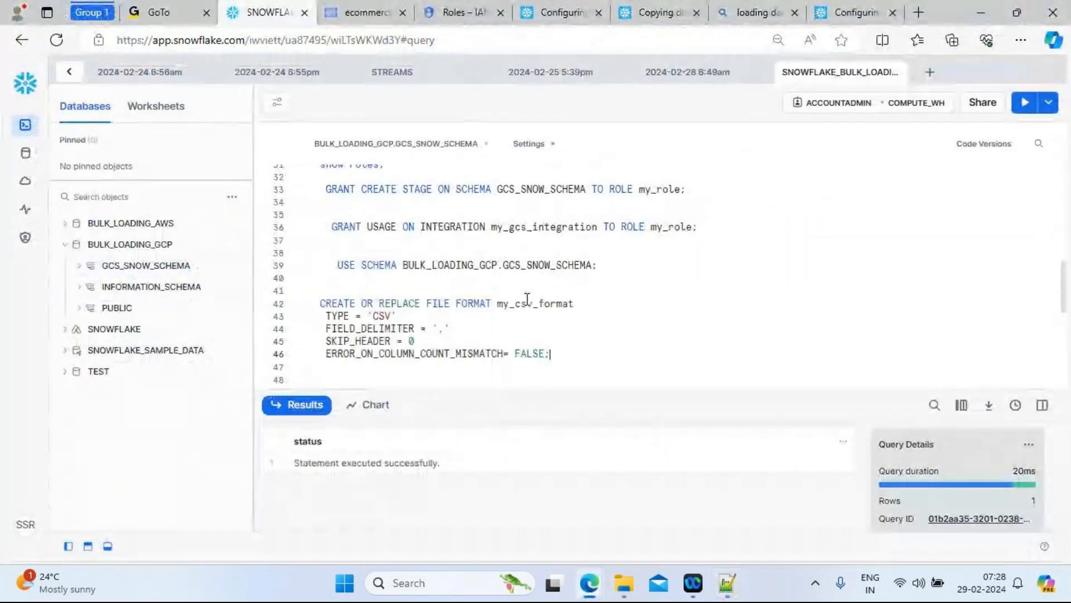
drag(575, 345, 316, 291)
click(1025, 102)
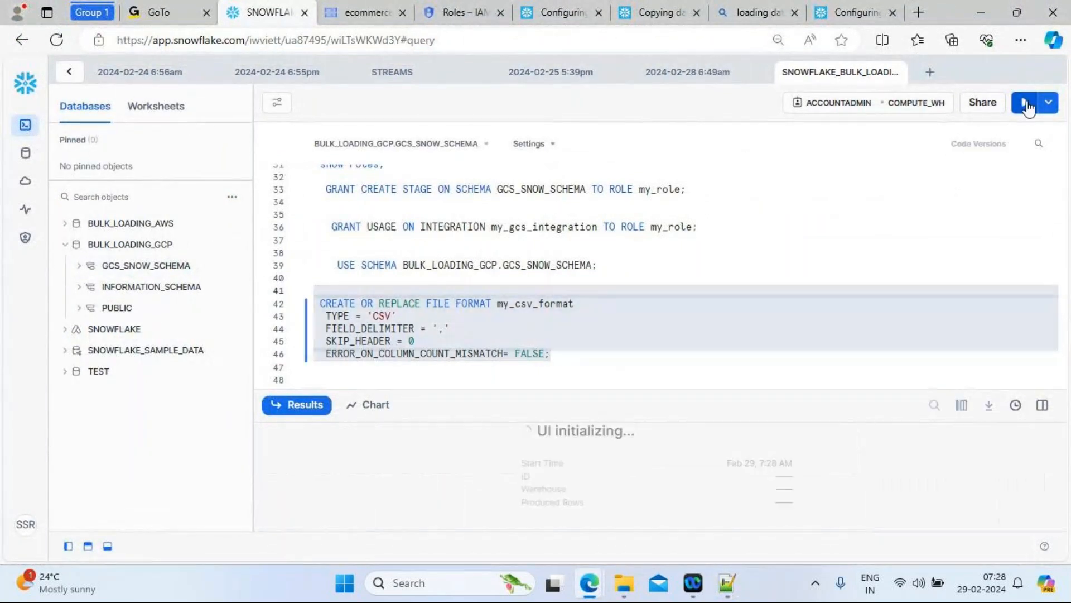
Insert six blank lines below the file format statement in the worksheet.
click(563, 357)
key(Return)
key(Return)
key(Return)
key(Return)
key(Return)
key(Return)
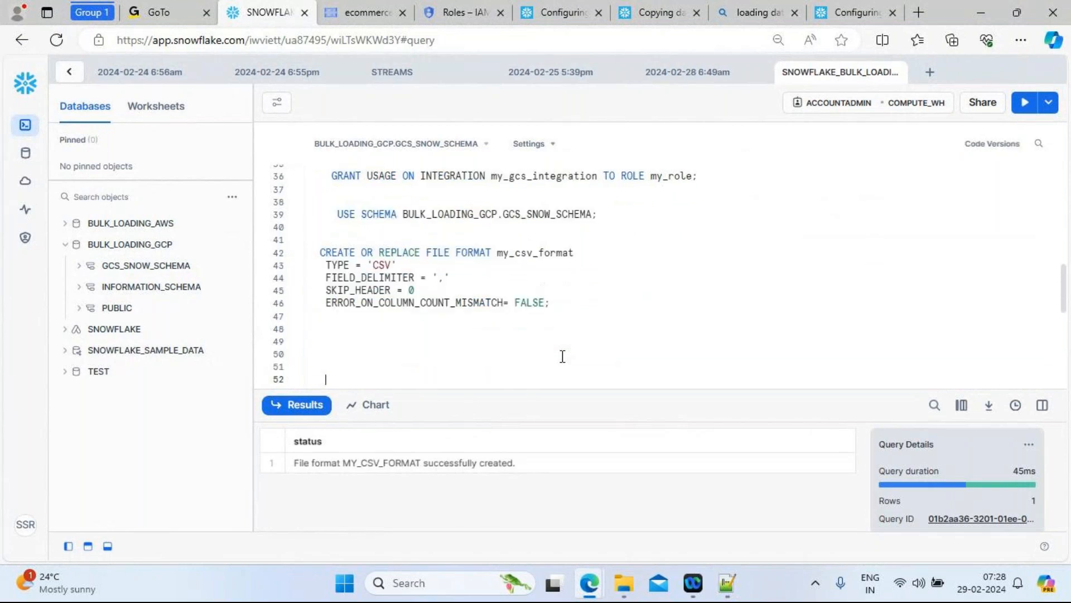
Switch to Notepad++ and insert two blank lines below the CREATE OR REPLACE STAGE MY_GCS_STAGE statement.
key(alt+Tab)
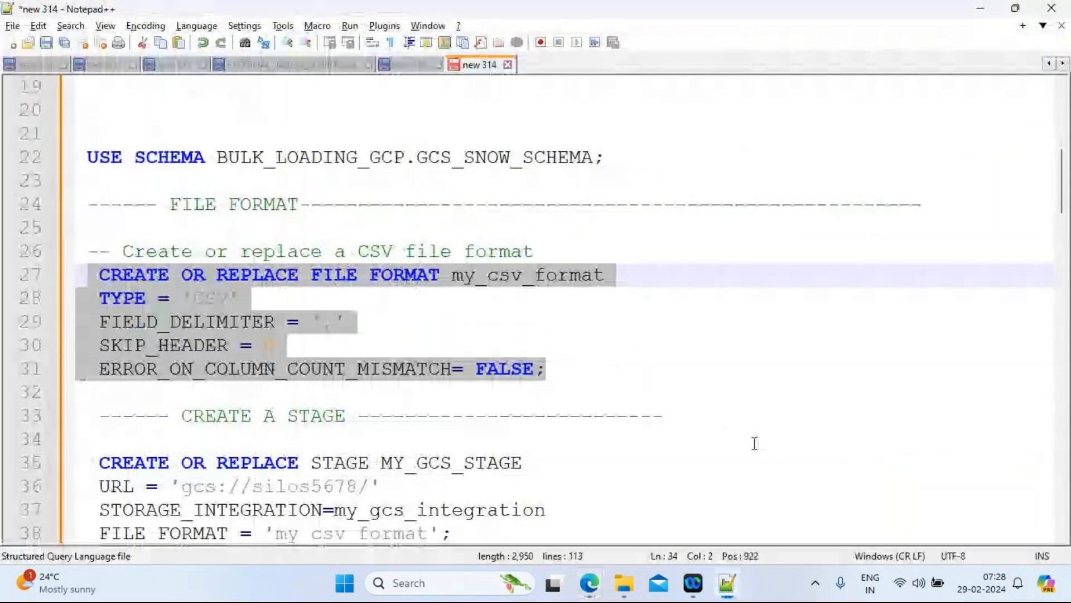
click(754, 443)
key(Down)
key(Down)
key(Down)
key(Down)
key(Down)
key(Down)
key(Down)
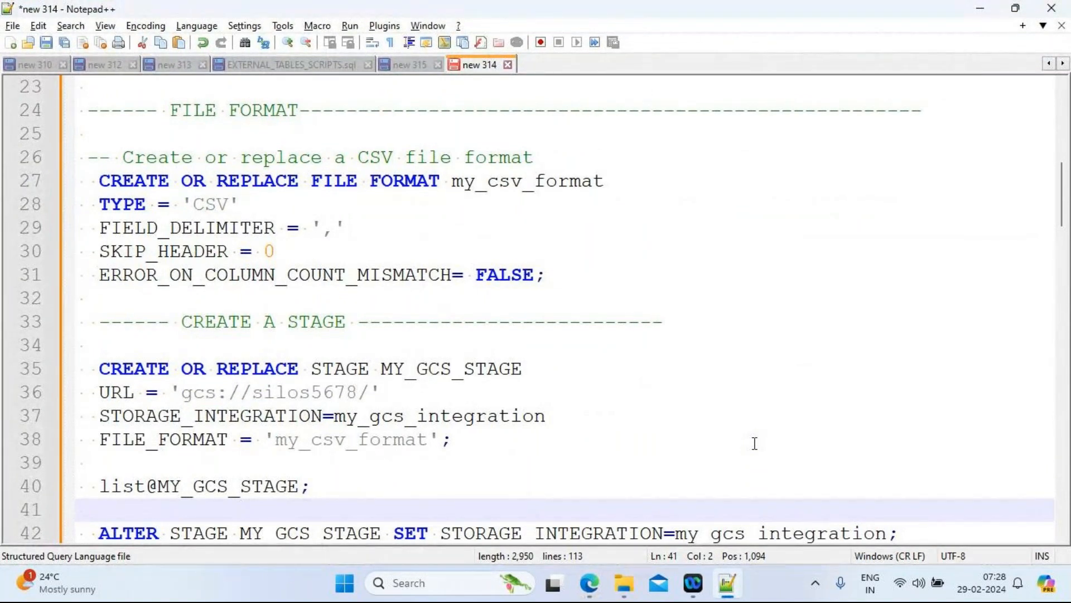
click(465, 437)
key(Return)
key(Return)
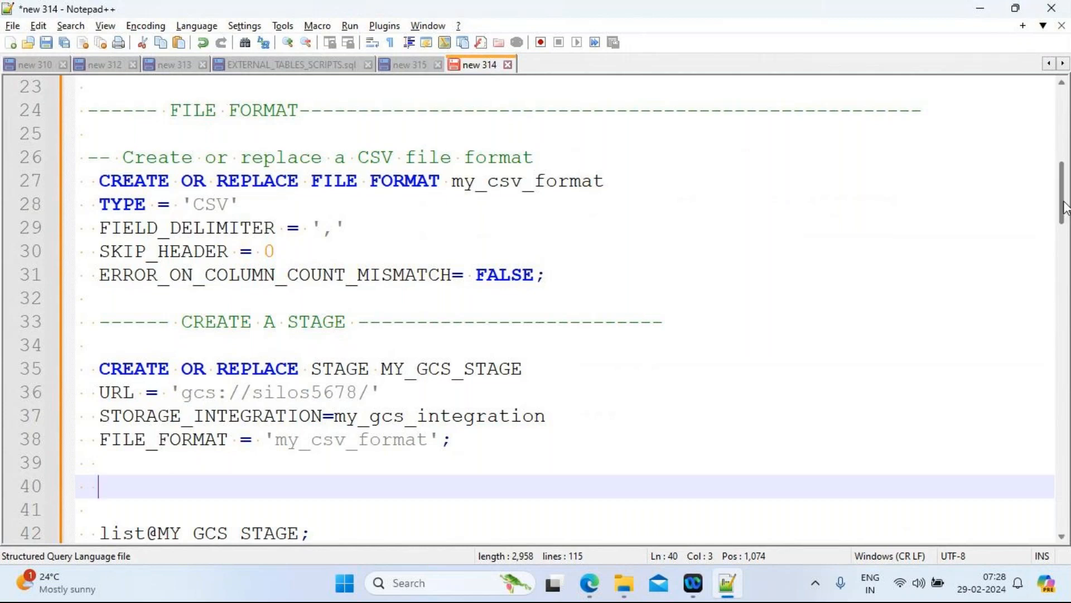
Replace the MY_GCS_STAGE URL with gcs://ecommerceextracts/extracts/, copied from STORAGE_ALLOWED_LOCATIONS in the storage integration statement.
drag(1065, 208, 1067, 133)
drag(451, 204, 840, 202)
key(ctrl+c)
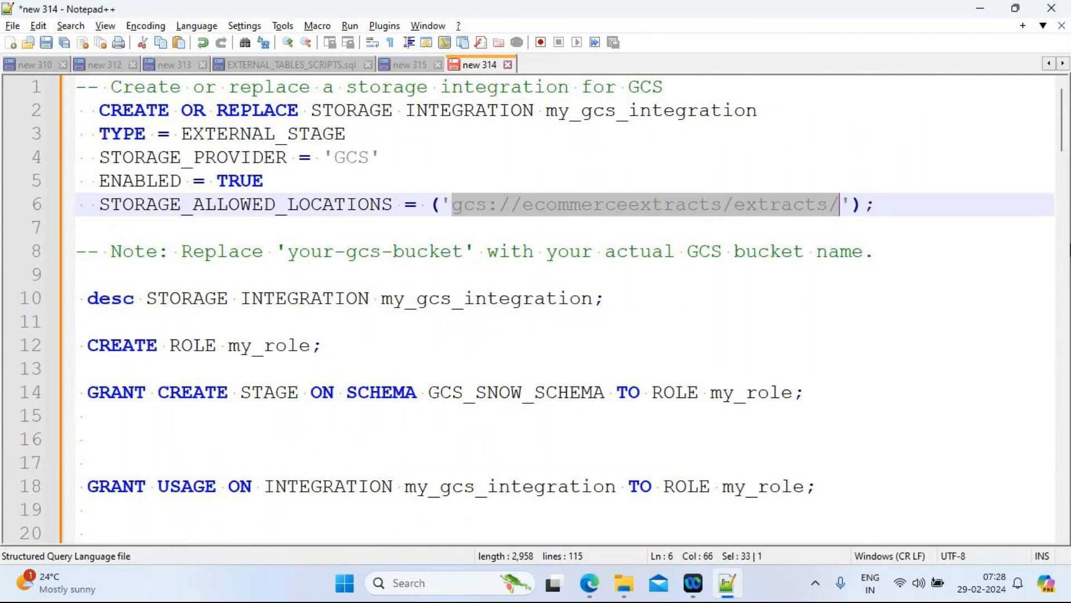
scroll(1068, 198, down, 9)
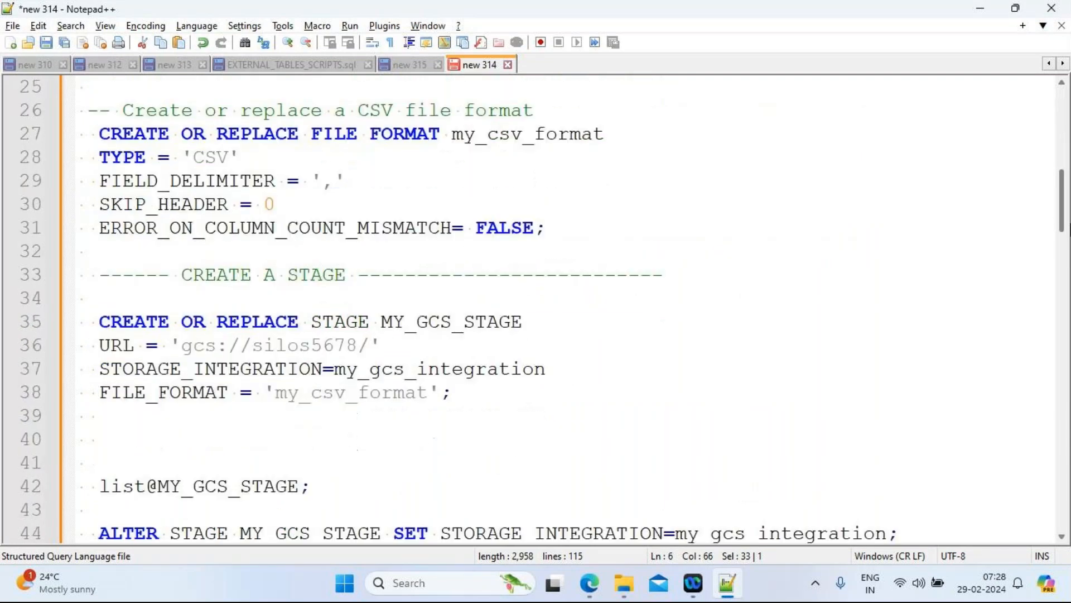
scroll(1068, 234, down, 1)
drag(181, 251, 368, 260)
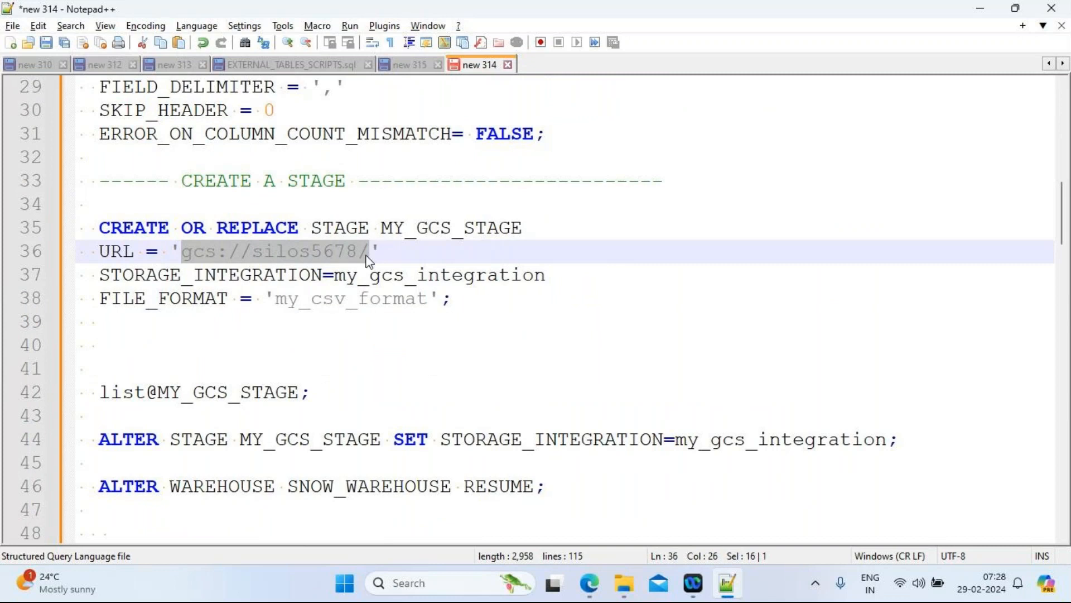
key(ctrl+v)
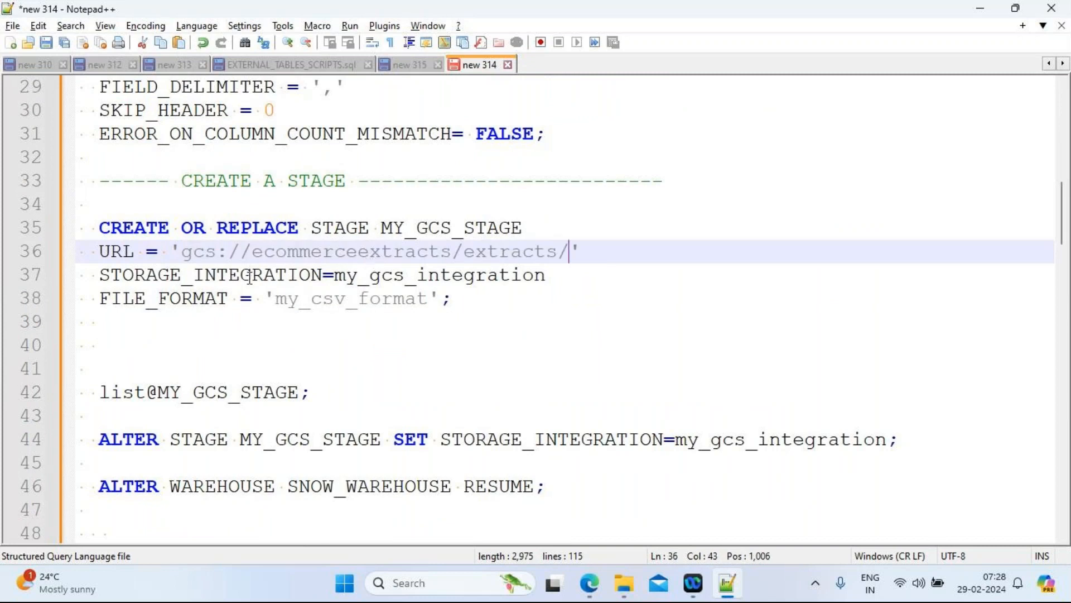
Examine the STORAGE_INTEGRATION and FILE_FORMAT settings of the stage statement against the my_csv_format definition.
click(199, 275)
double_click(199, 275)
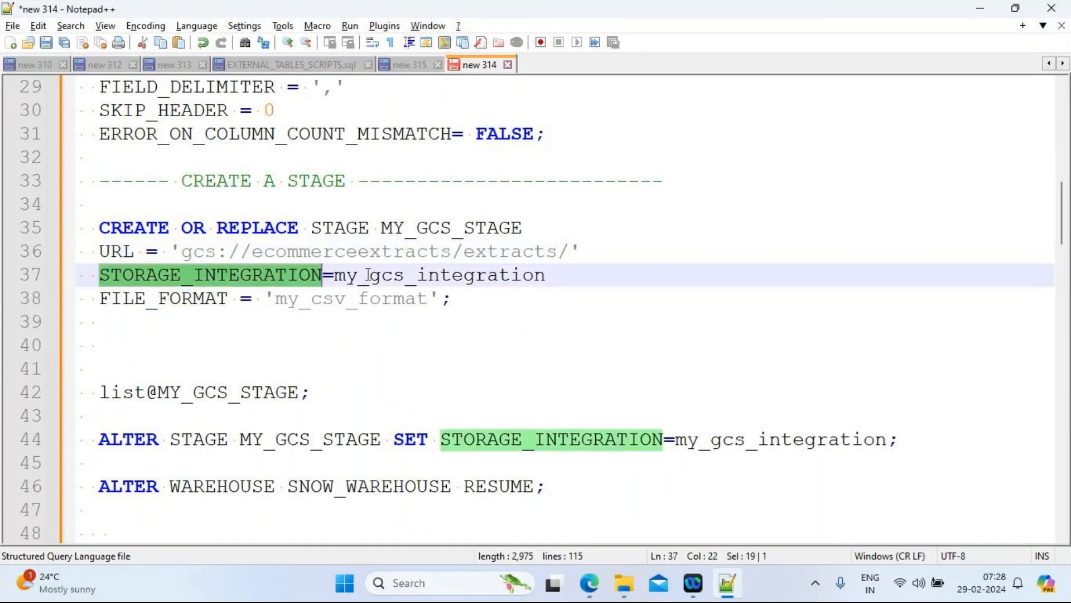
double_click(419, 277)
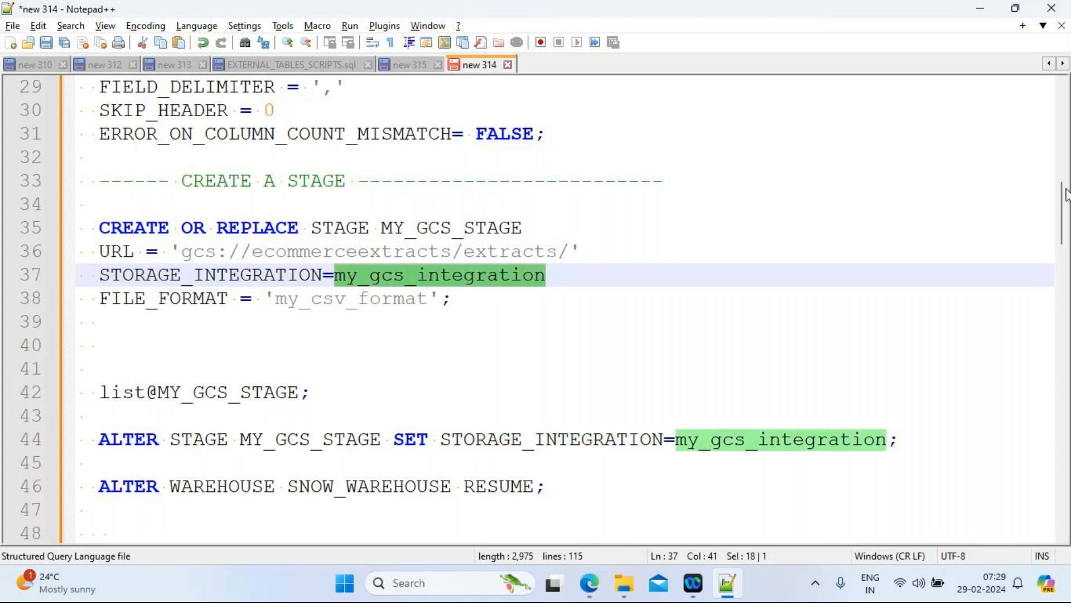
mouse_move(1058, 217)
mouse_down()
mouse_move(1067, 118)
mouse_move(1069, 206)
mouse_up()
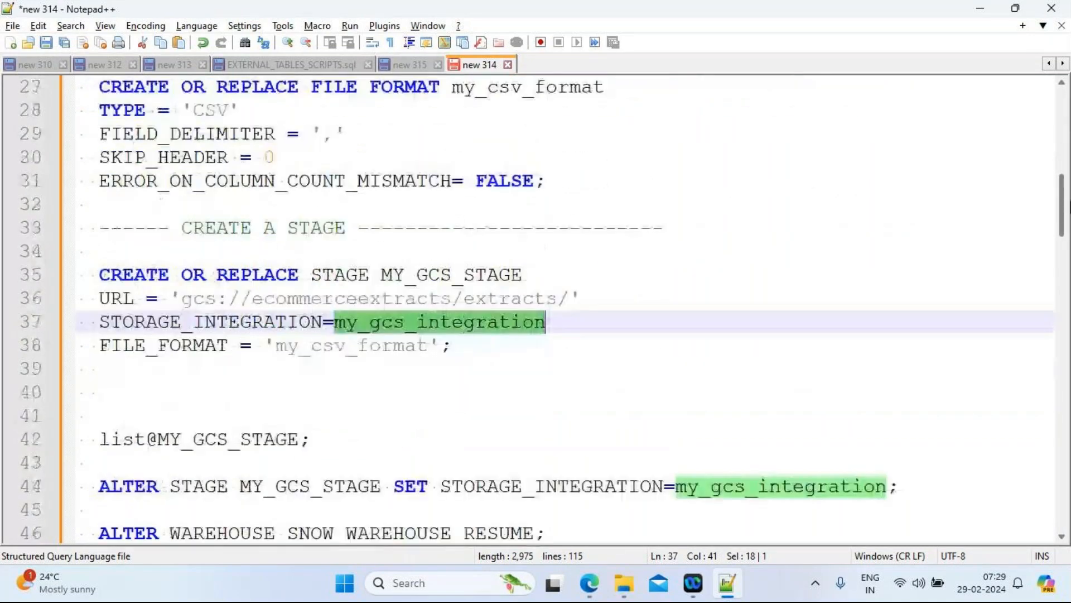
double_click(192, 344)
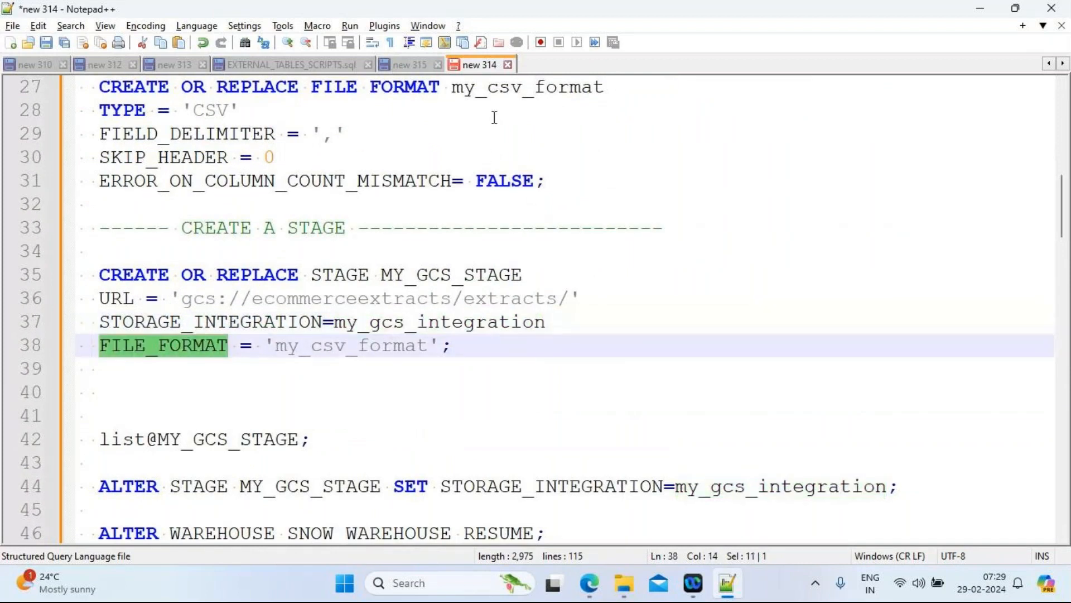
double_click(497, 90)
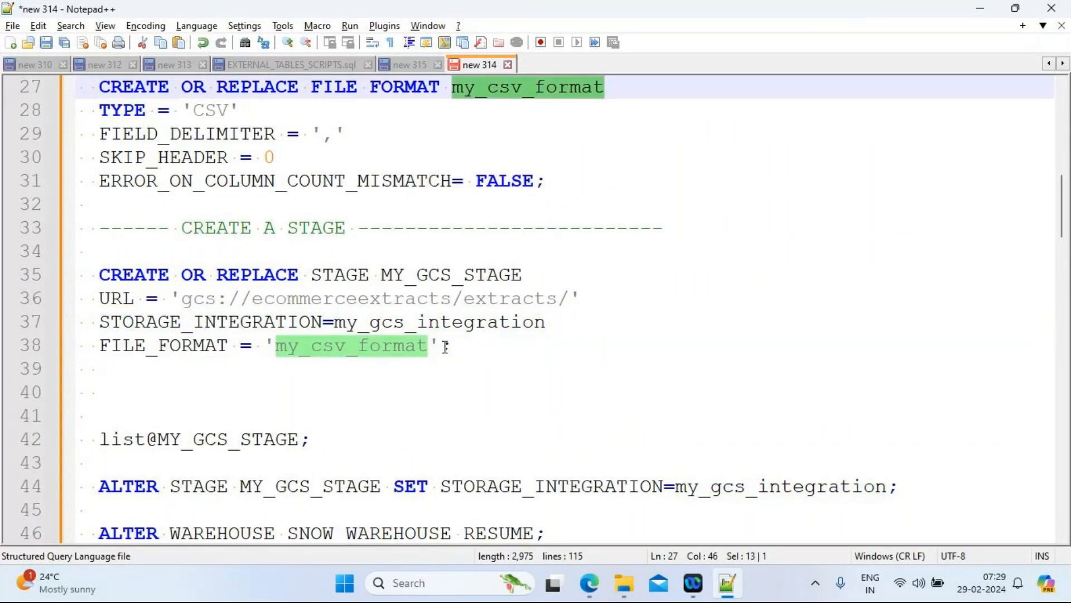
Examine the MY_GCS_STAGE statement and the GRANT CREATE STAGE and GRANT USAGE statements for my_role in the script.
drag(446, 347, 89, 275)
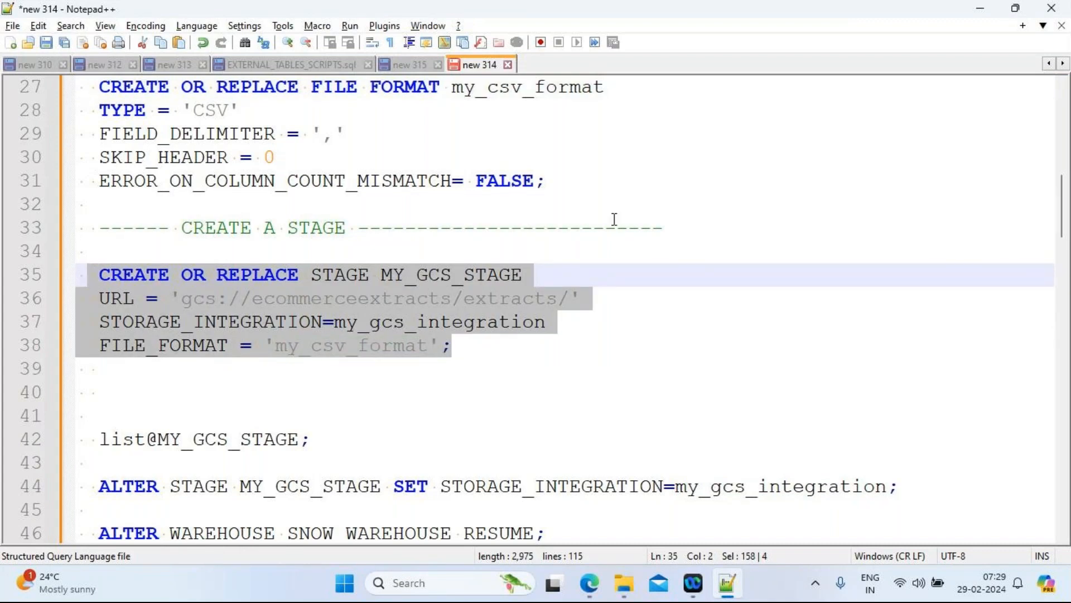
drag(1066, 223, 1065, 211)
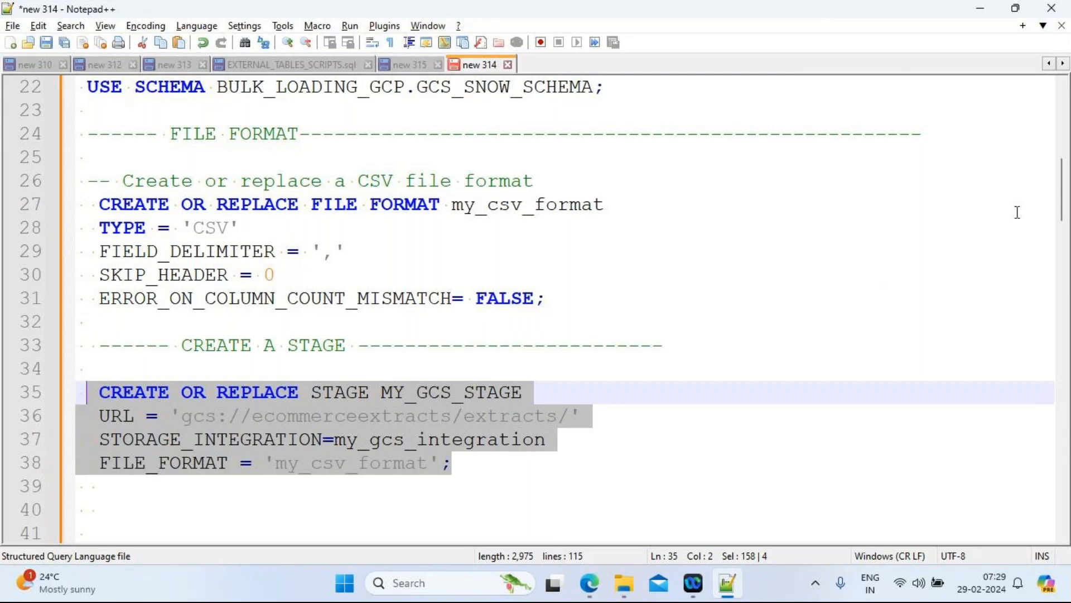
drag(1063, 193, 1063, 152)
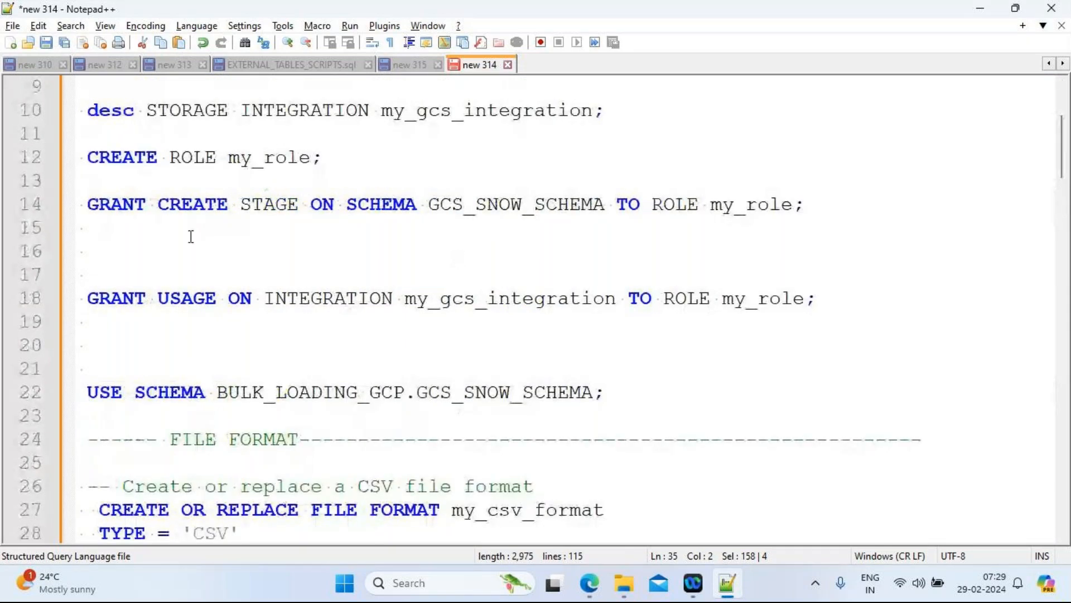
double_click(132, 208)
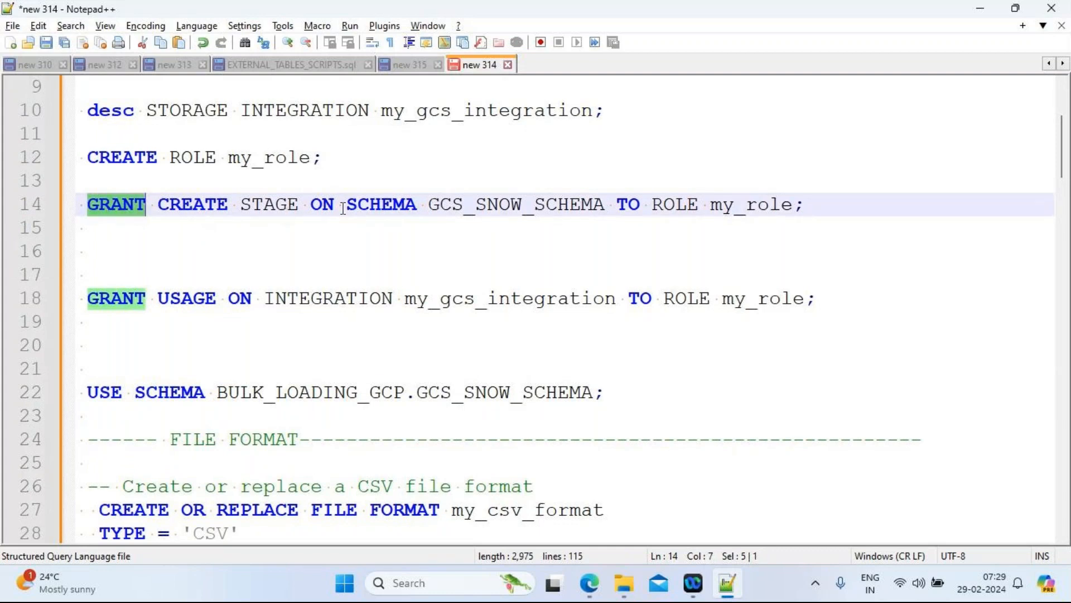
click(502, 205)
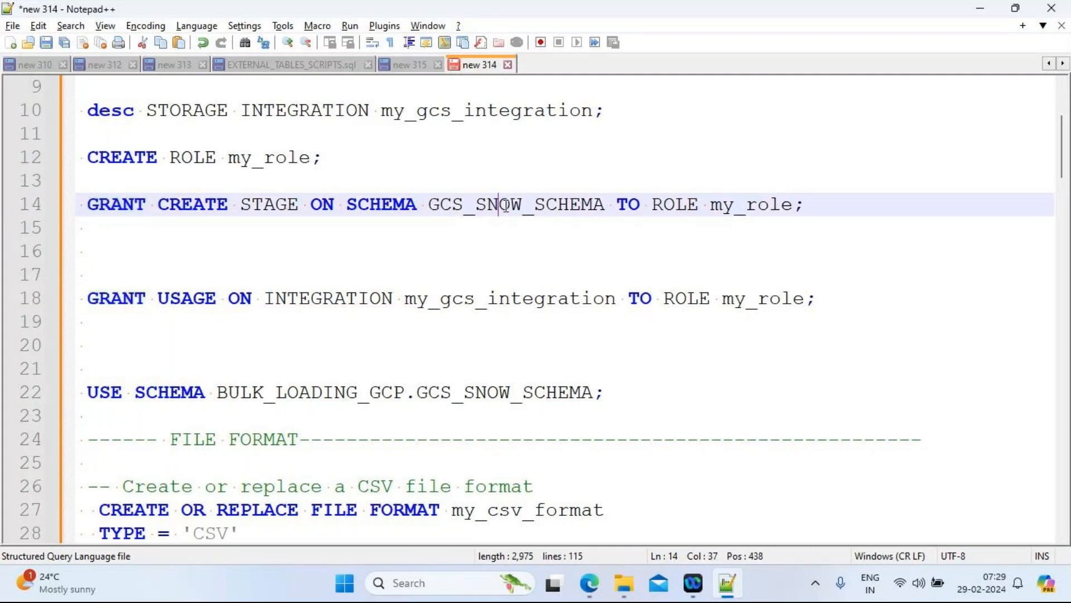
double_click(505, 205)
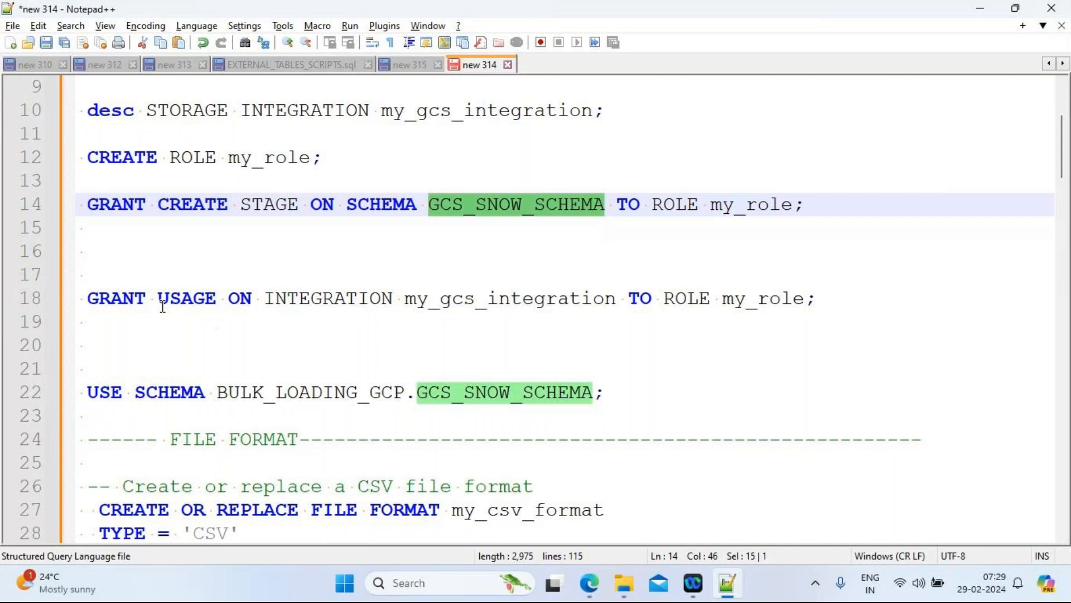
double_click(206, 301)
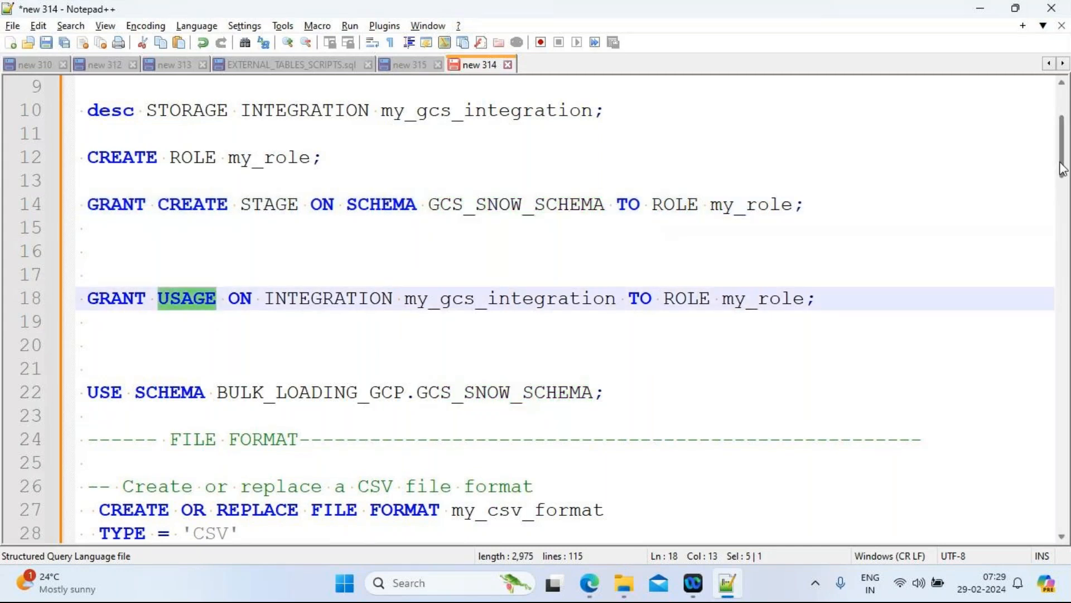
Copy the CREATE OR REPLACE STAGE MY_GCS_STAGE statement into the Snowflake worksheet below the file format statement and run it.
drag(1062, 168, 1067, 238)
drag(446, 291, 86, 209)
key(ctrl+c)
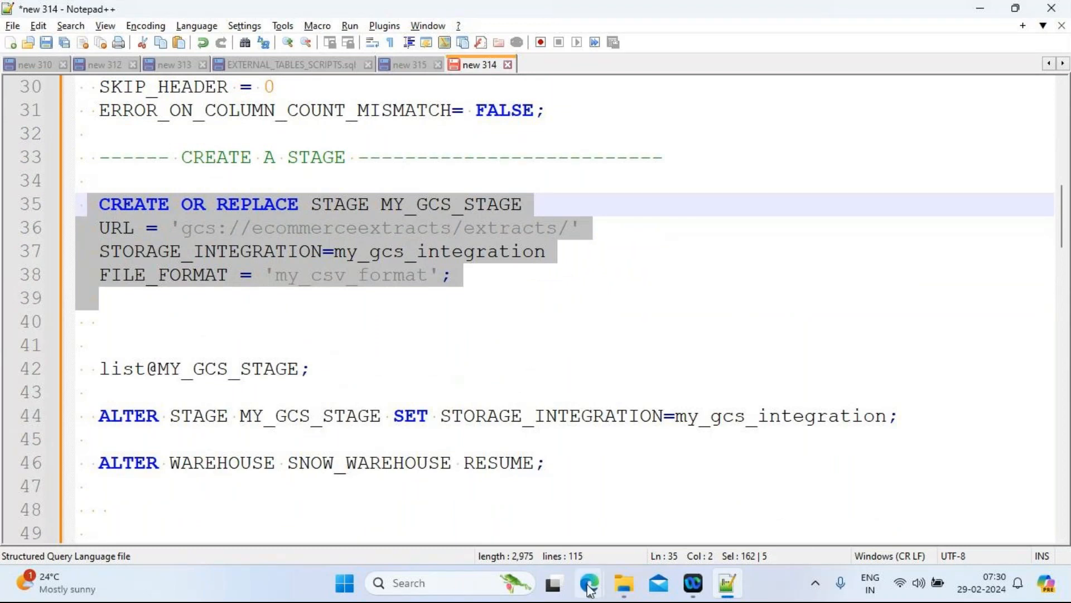
mouse_move(589, 596)
click(469, 488)
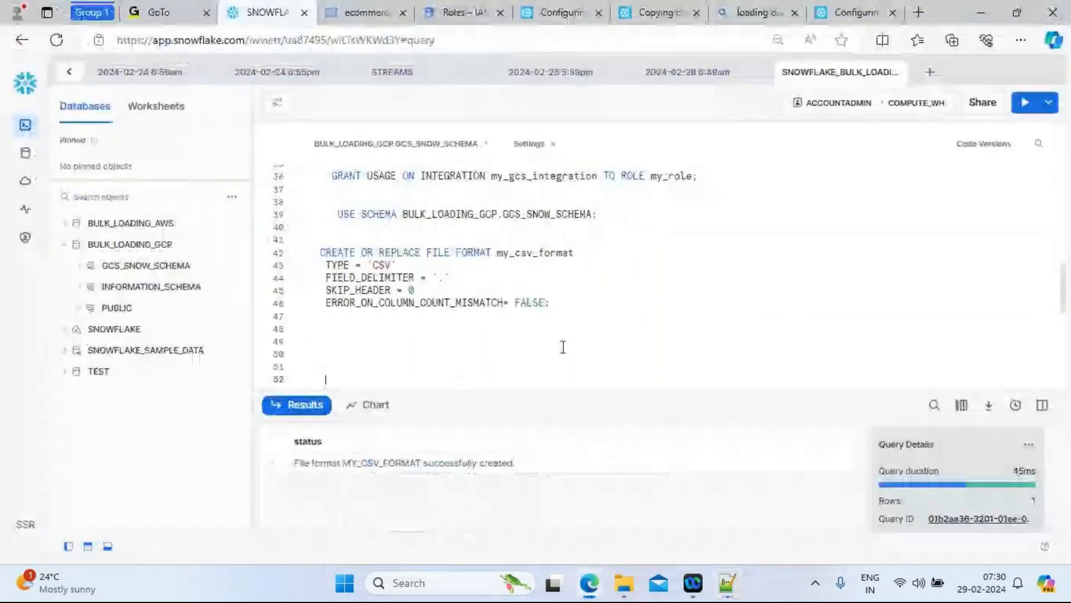
key(ctrl+v)
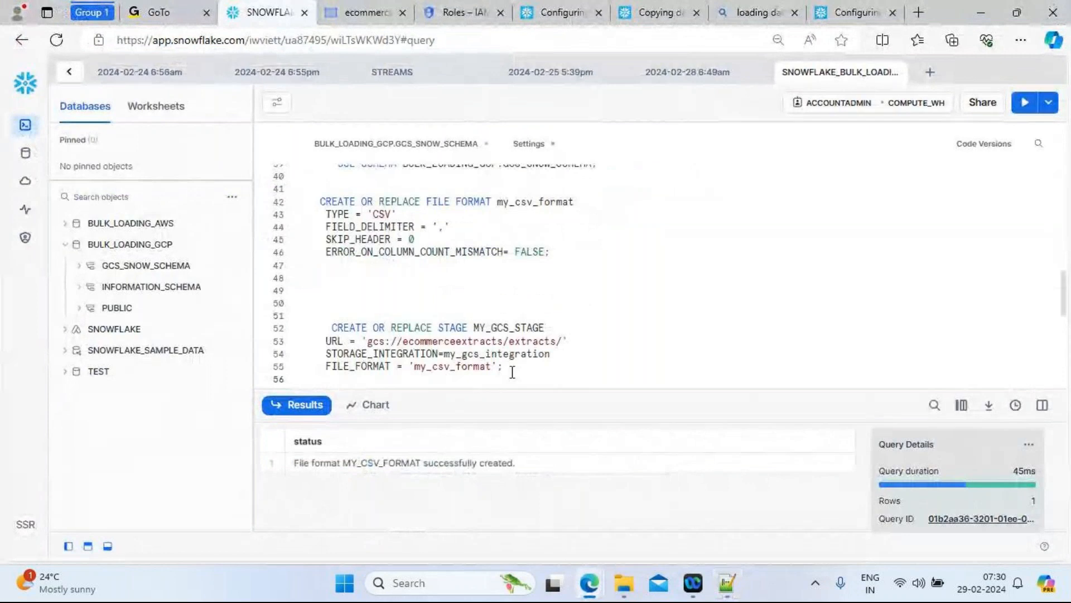
drag(385, 338, 295, 316)
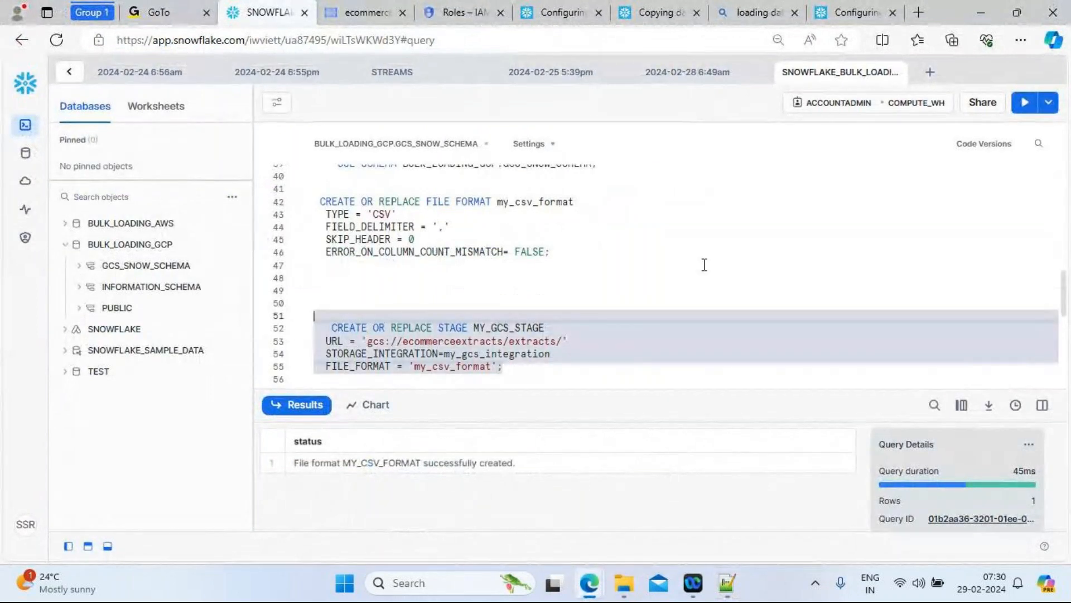
click(1024, 105)
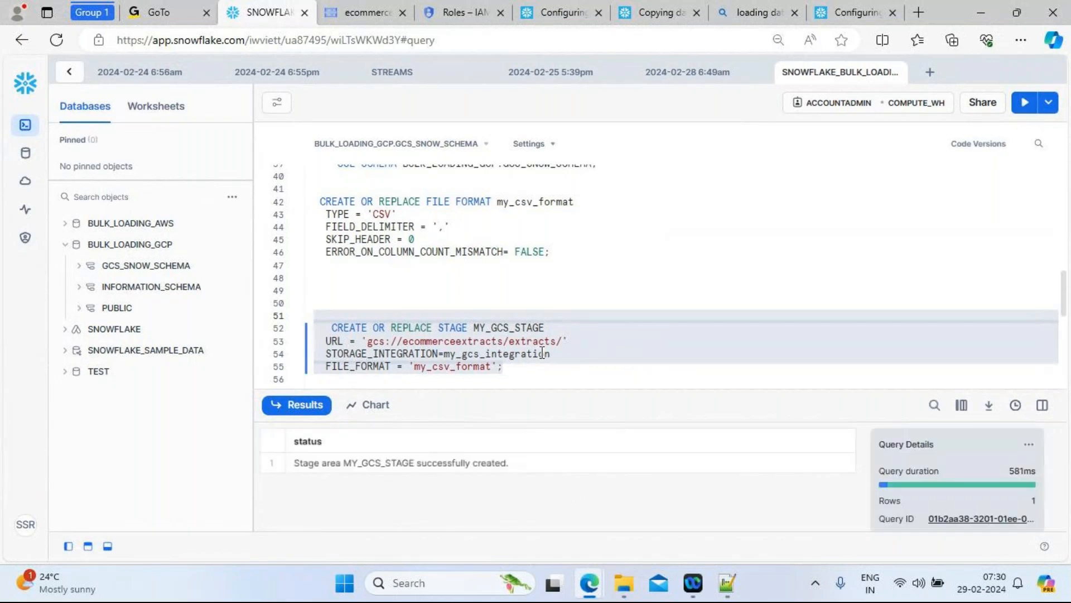
click(533, 372)
key(Return)
key(Return)
key(Return)
key(Return)
key(Return)
key(Return)
key(Up)
key(Up)
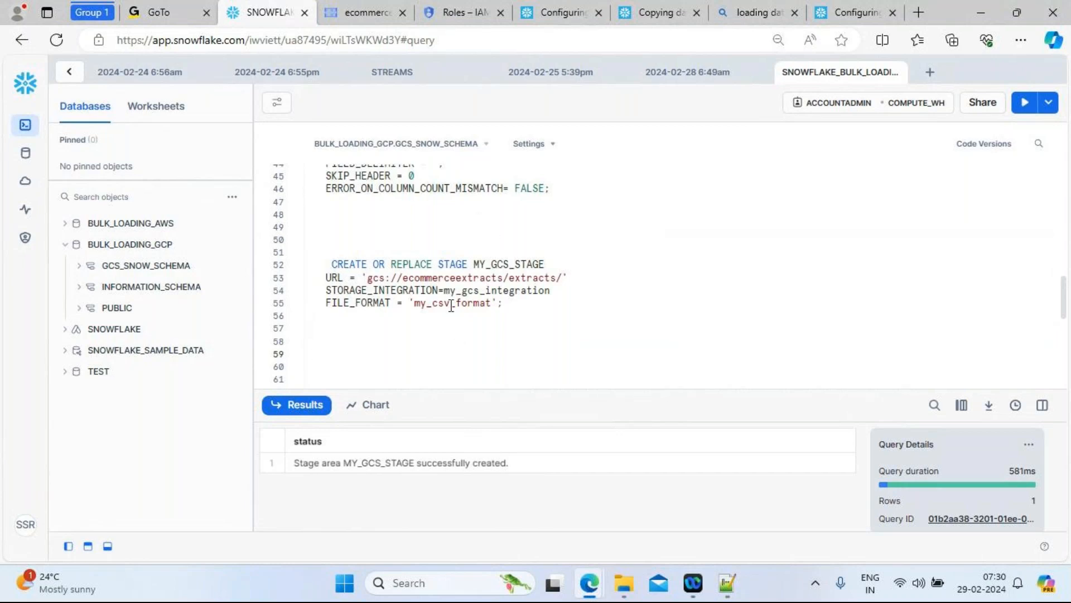
text(list @)
click(550, 264)
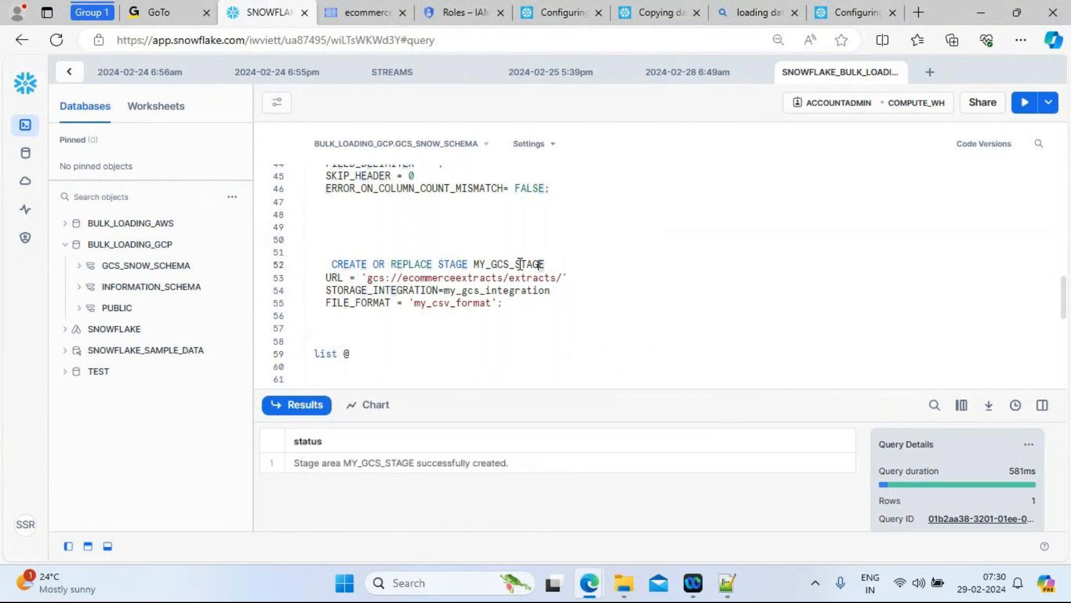
double_click(520, 264)
key(ctrl+c)
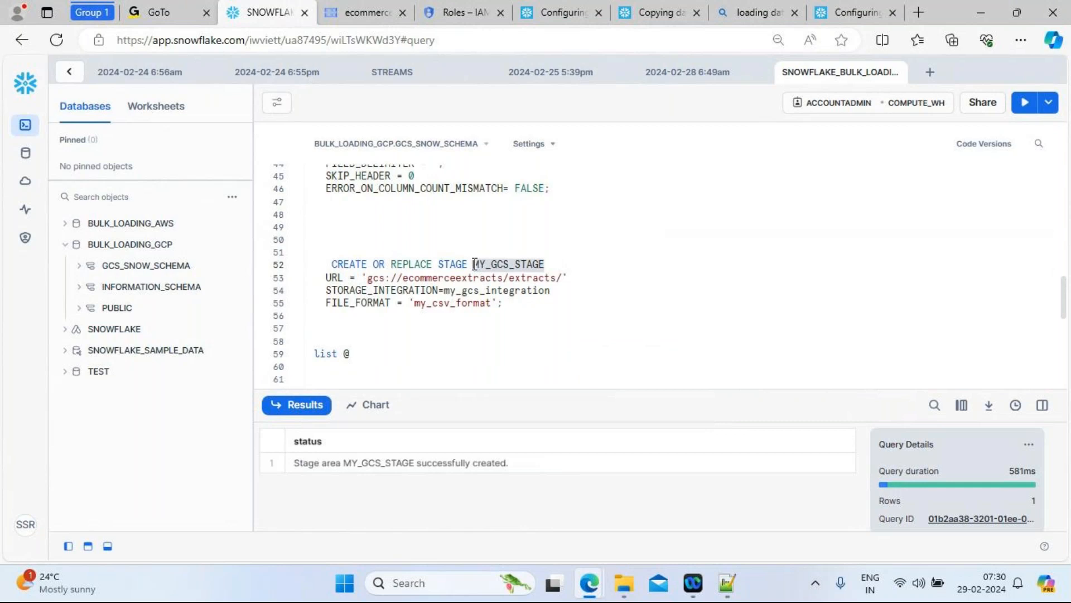
click(351, 353)
key(ctrl+v)
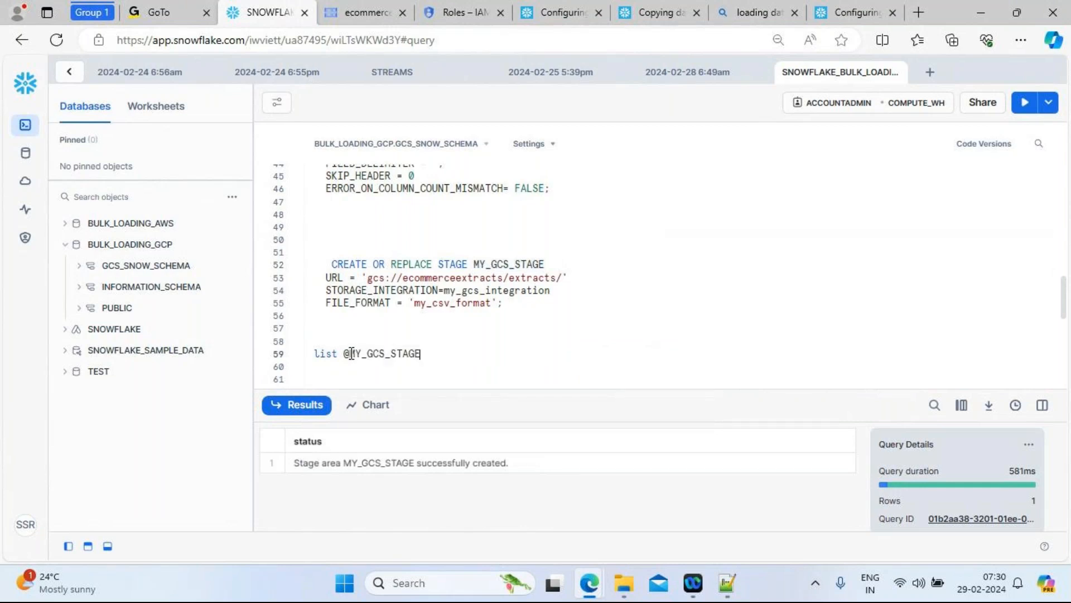
text(;)
drag(429, 353, 309, 355)
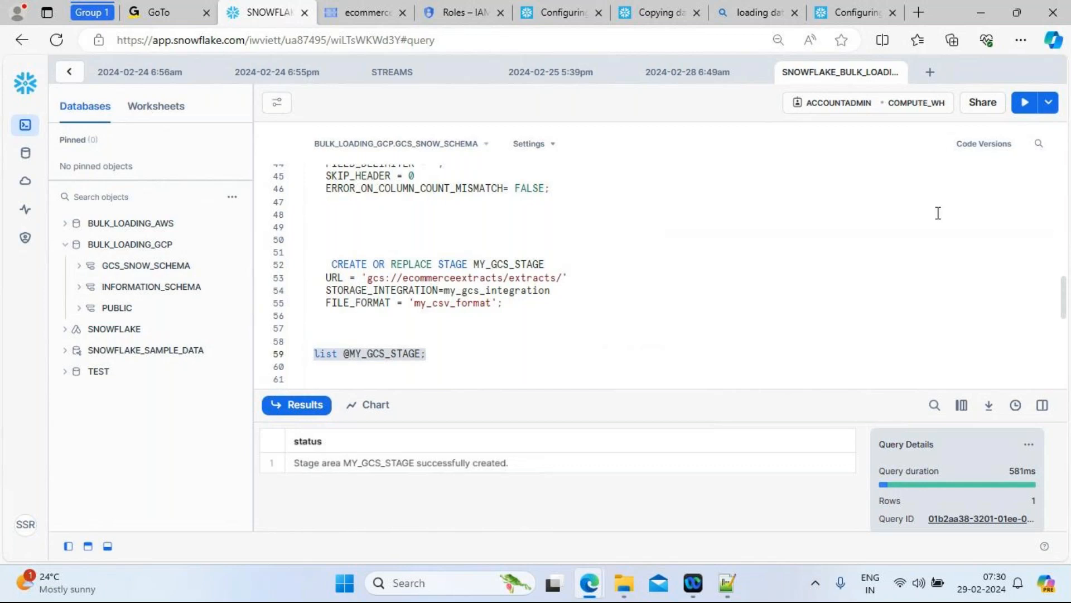
click(1024, 106)
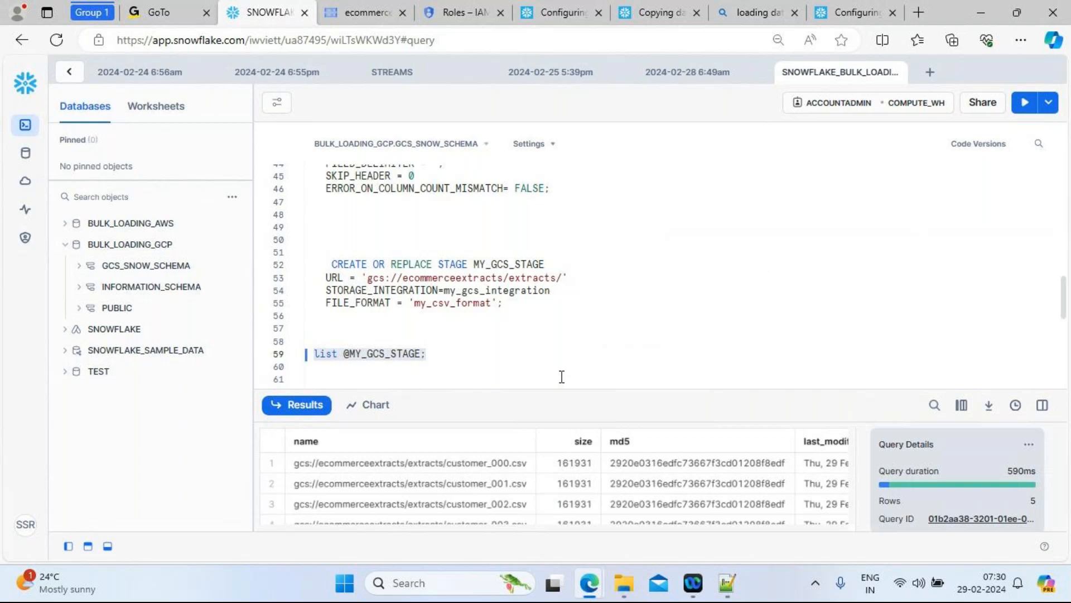
drag(523, 390, 513, 214)
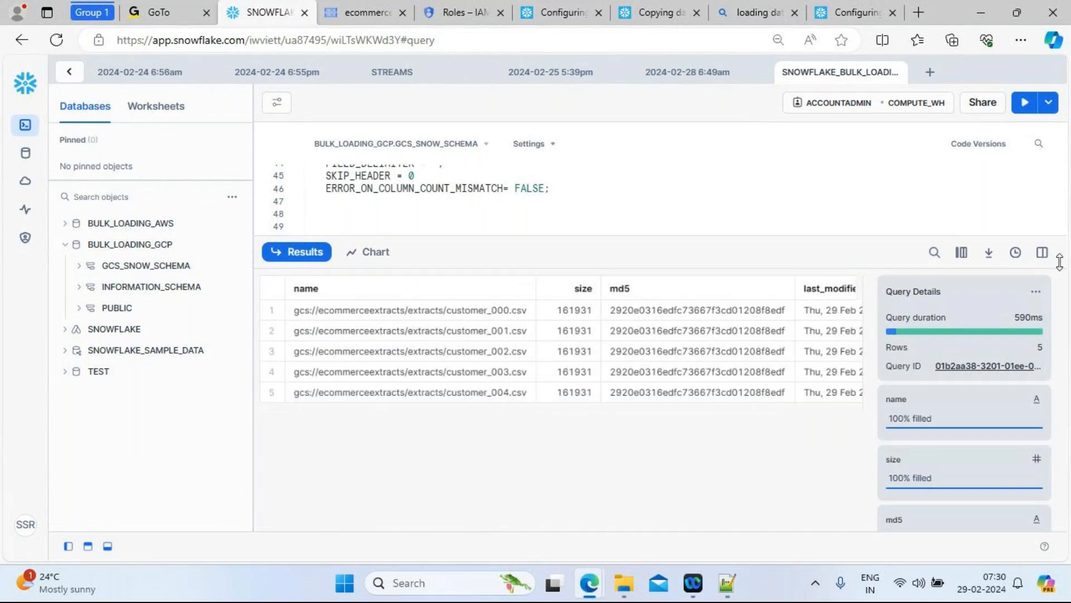
click(1042, 254)
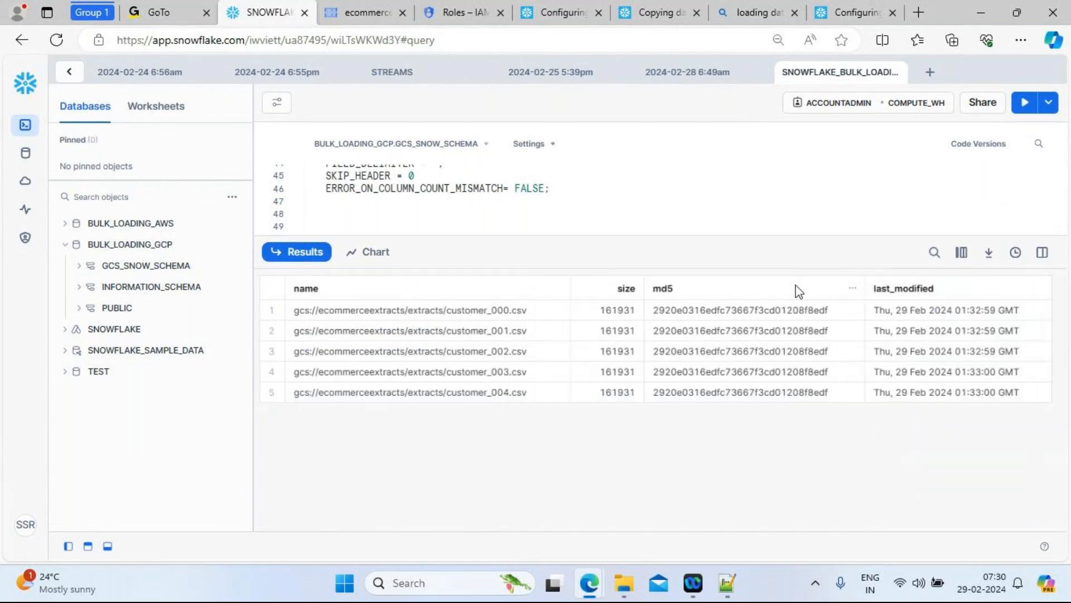
drag(680, 273, 689, 393)
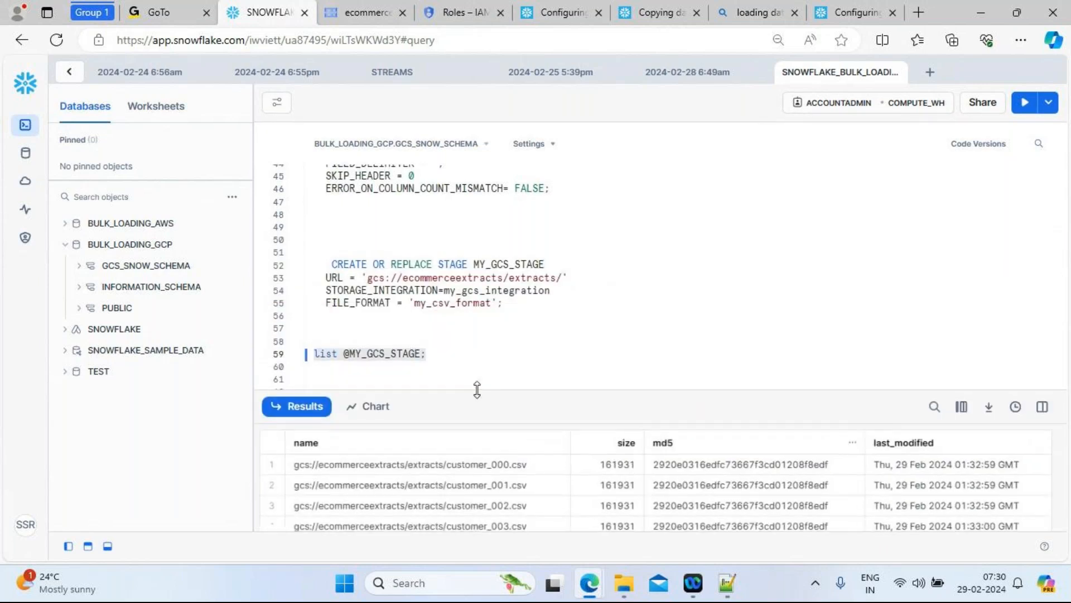
click(436, 361)
key(Return)
key(Return)
key(Return)
key(Return)
key(Return)
key(Return)
key(Return)
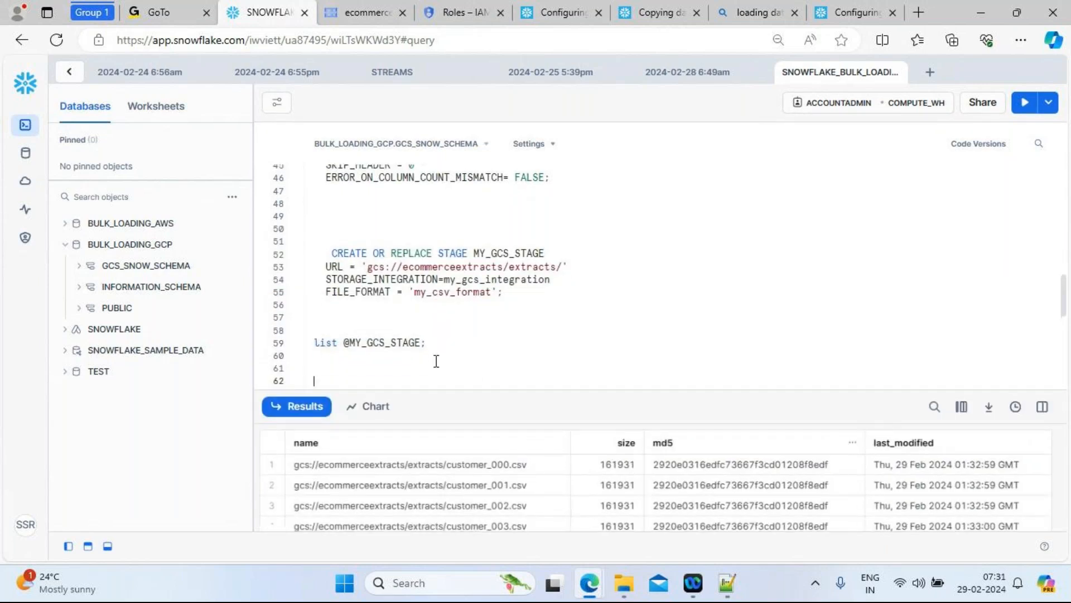
key(Up)
key(Up)
key(Up)
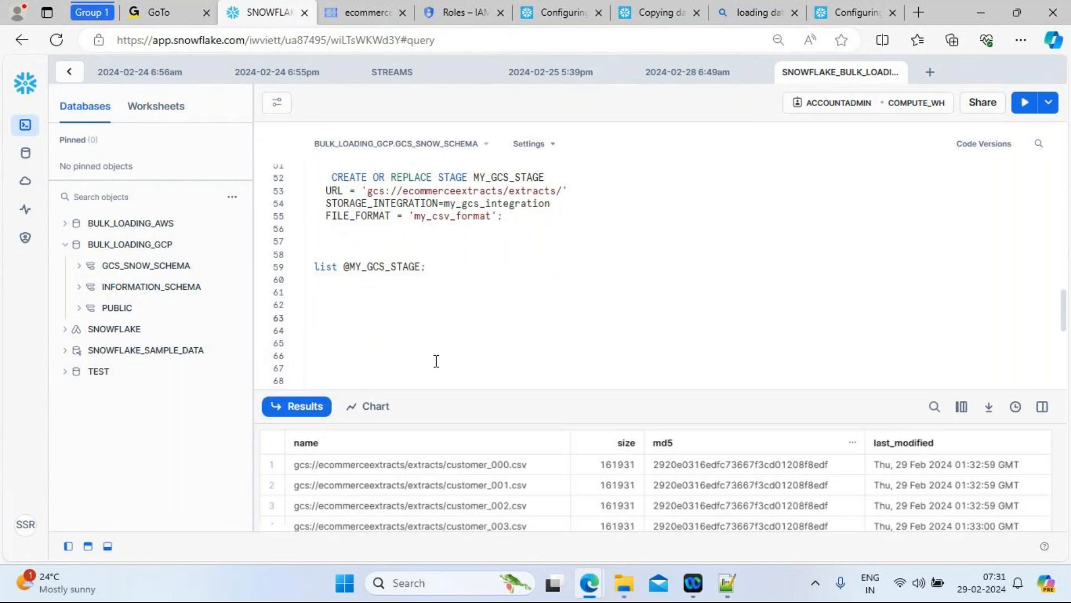
Switch to Notepad++ and comment out the STORAGE_INTEGRATION line of the MY_GCS_STAGE statement with --.
click(728, 583)
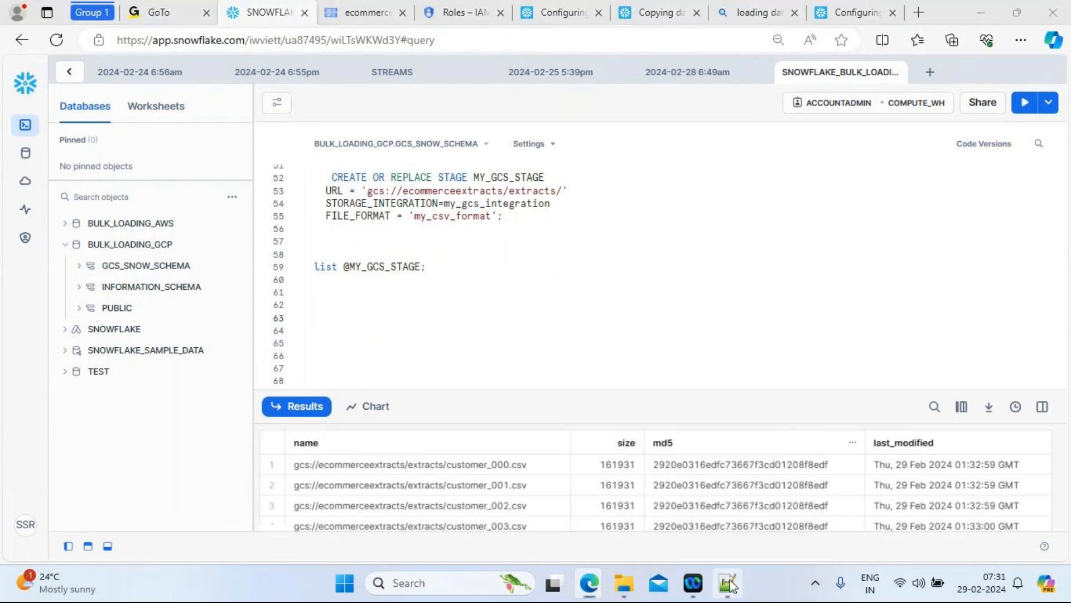
click(564, 350)
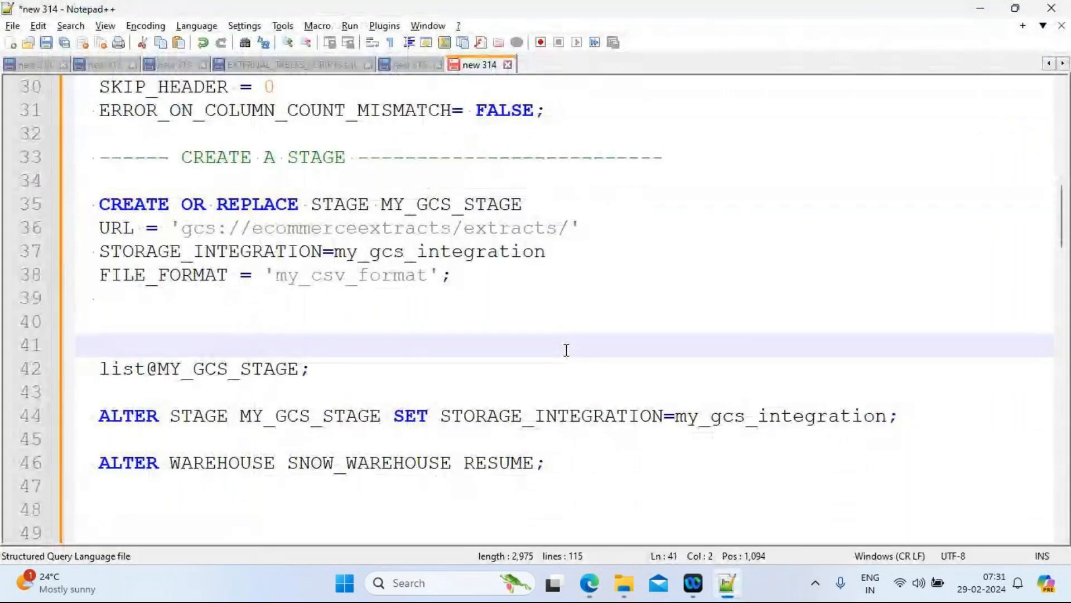
key(Down)
key(Down)
key(Down)
key(Down)
key(Down)
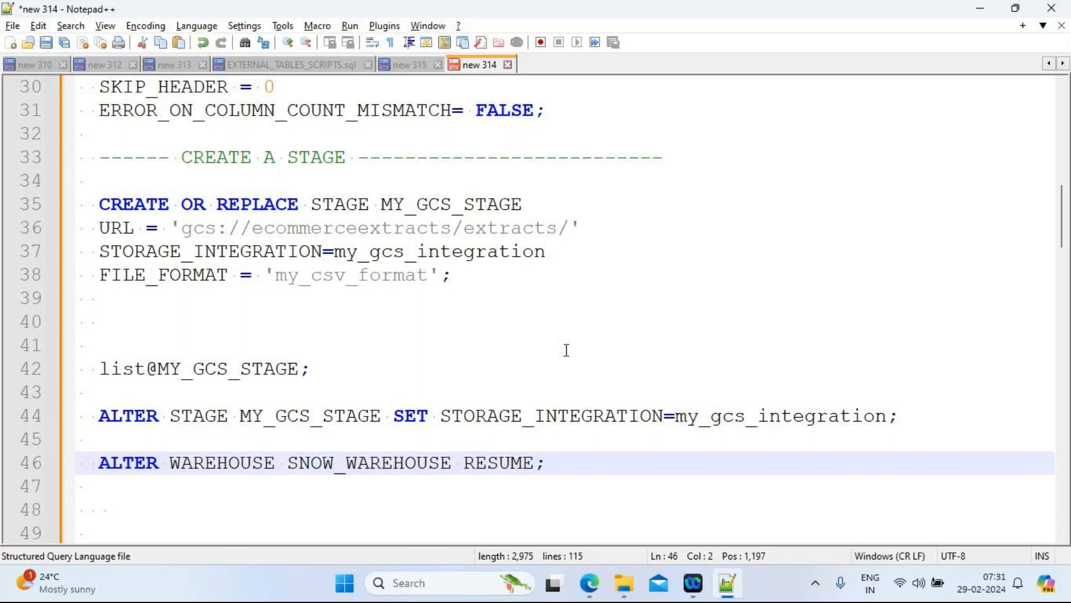
click(87, 252)
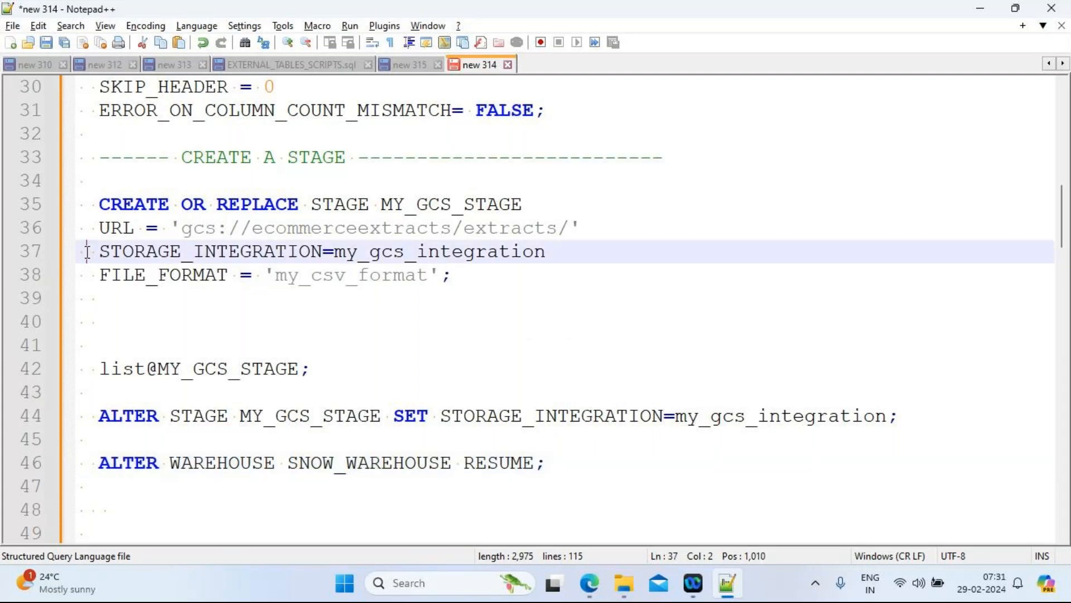
text(--)
Copy the stage statement with the commented-out integration line to line 63 of the Snowflake worksheet and try to run it.
drag(471, 277, 80, 211)
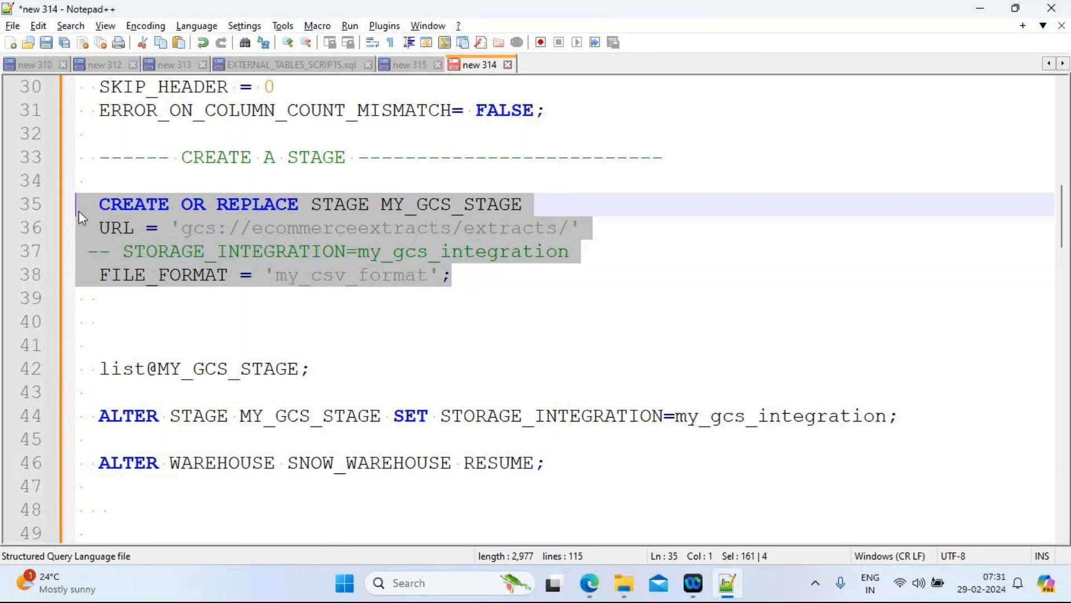
key(ctrl+c)
key(alt+Tab)
click(393, 337)
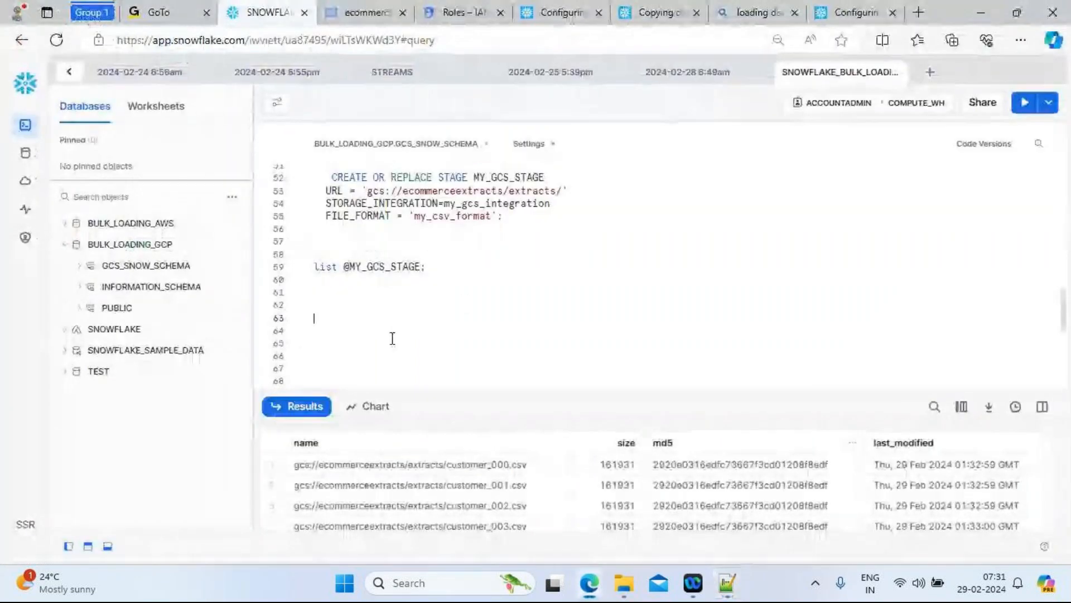
key(ctrl+v)
drag(531, 366, 316, 323)
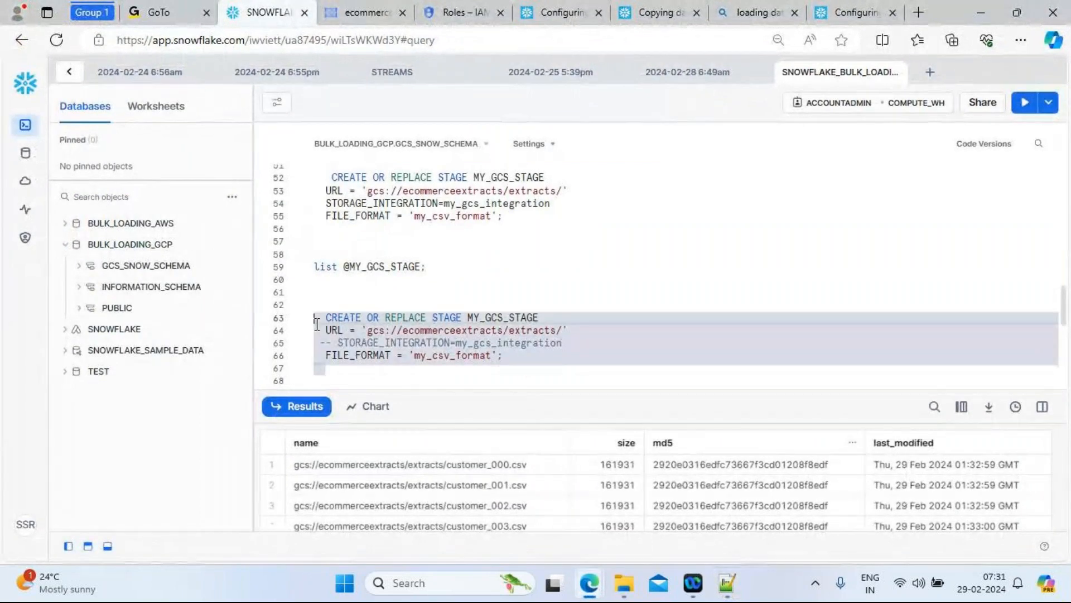
click(1025, 102)
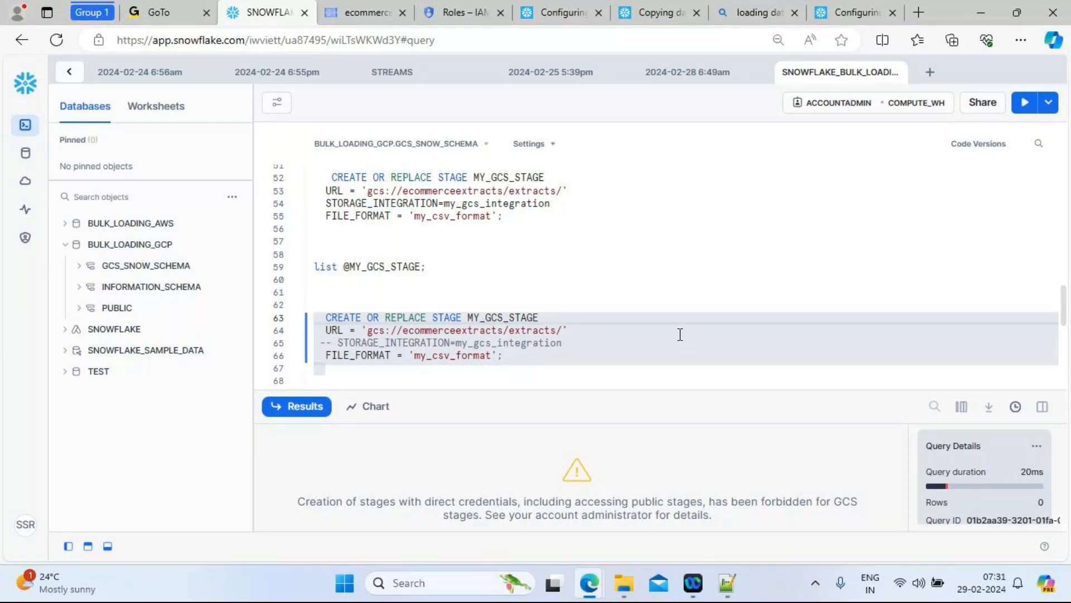
Uncomment the STORAGE_INTEGRATION line in the second stage statement and run that statement again to recreate MY_GCS_STAGE.
click(338, 342)
key(BackSpace)
key(BackSpace)
key(BackSpace)
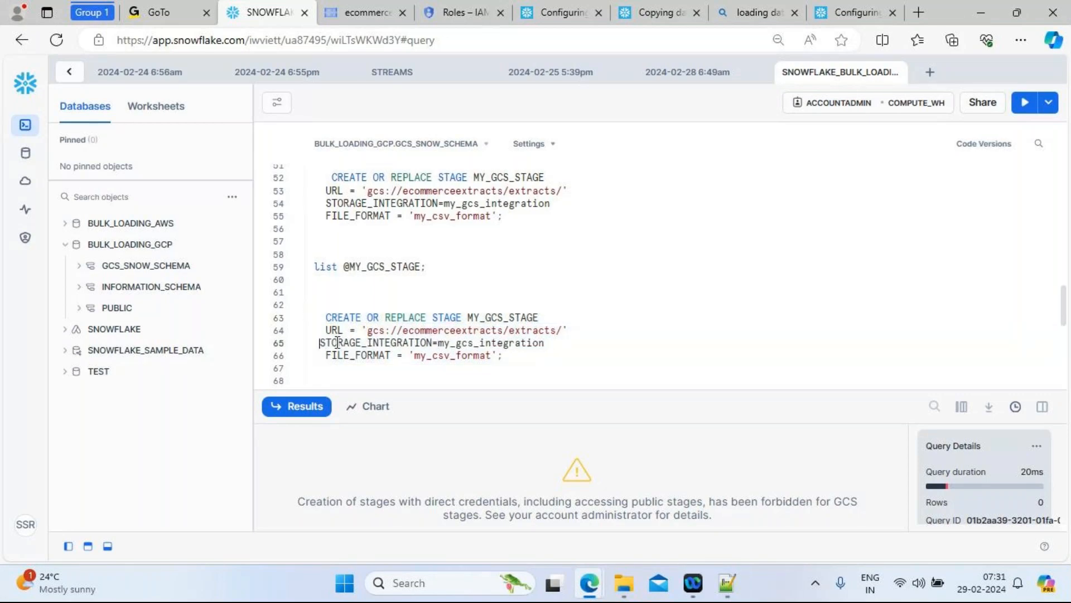
drag(512, 359, 315, 317)
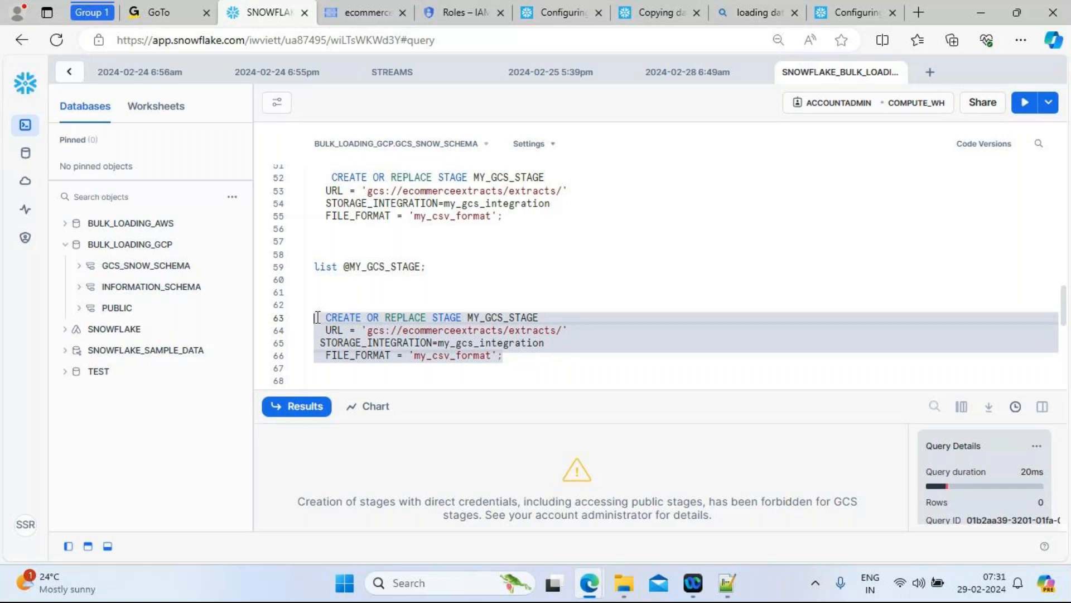
click(1026, 110)
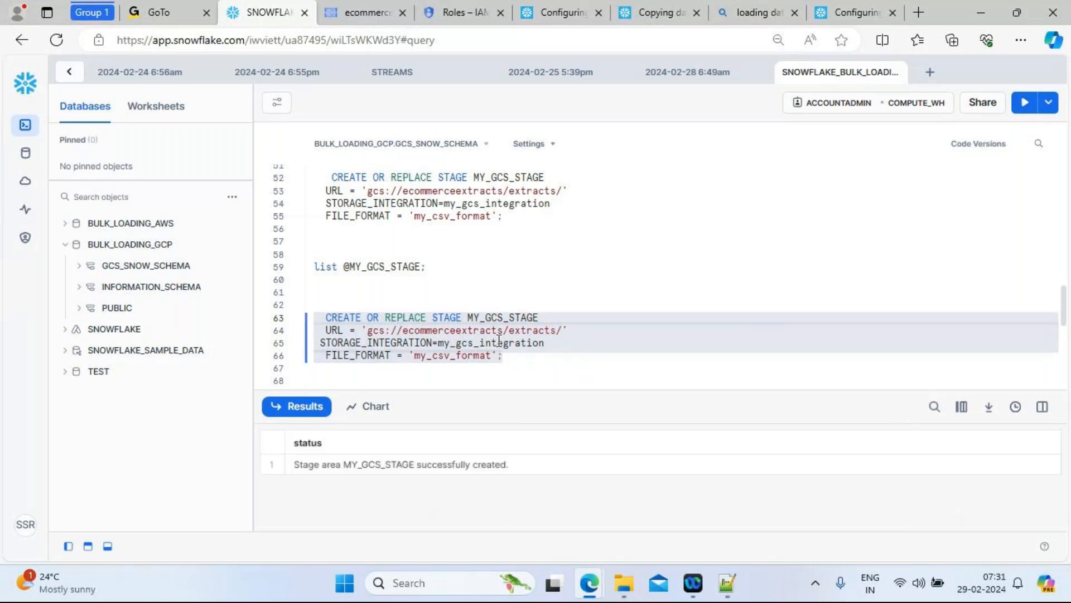
click(535, 361)
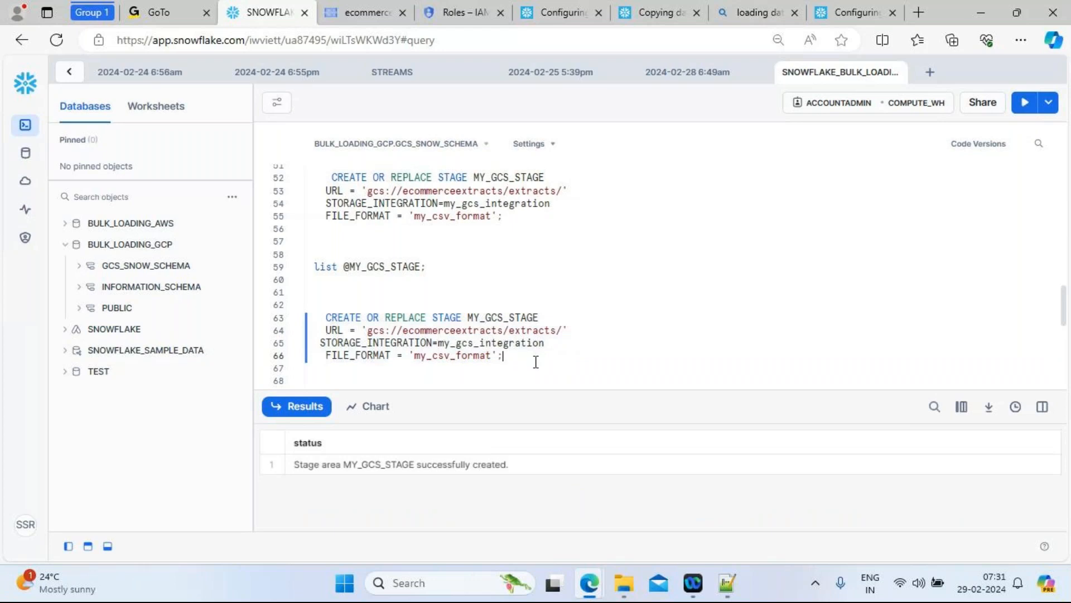
Copy the ALTER STAGE MY_GCS_STAGE SET STORAGE_INTEGRATION statement from Notepad++ to line 71 of the Snowflake worksheet.
scroll(535, 362, down, 2)
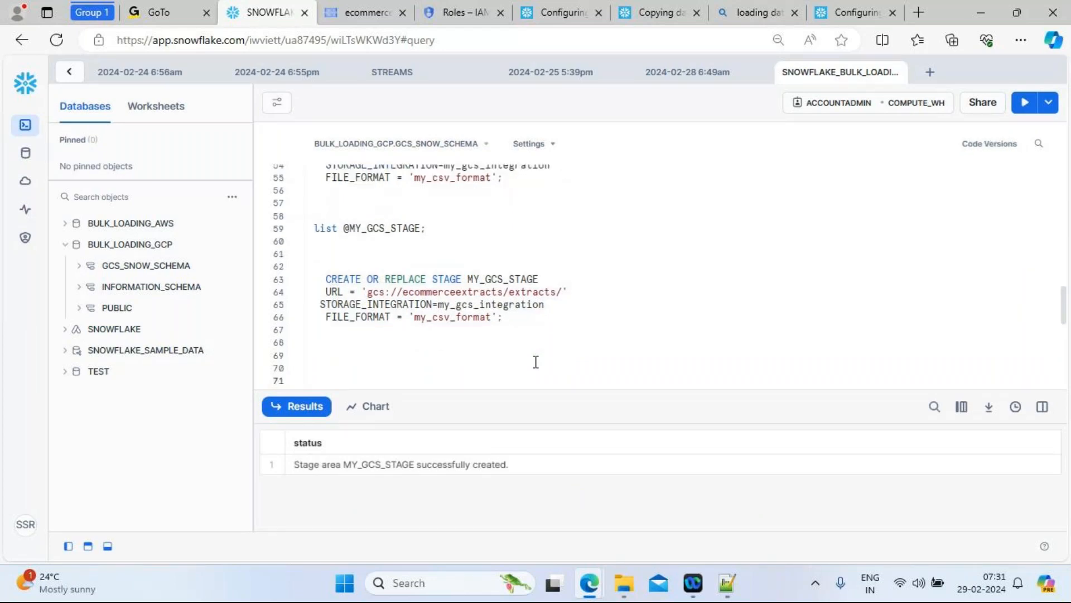
key(alt+Tab)
drag(896, 416, 95, 418)
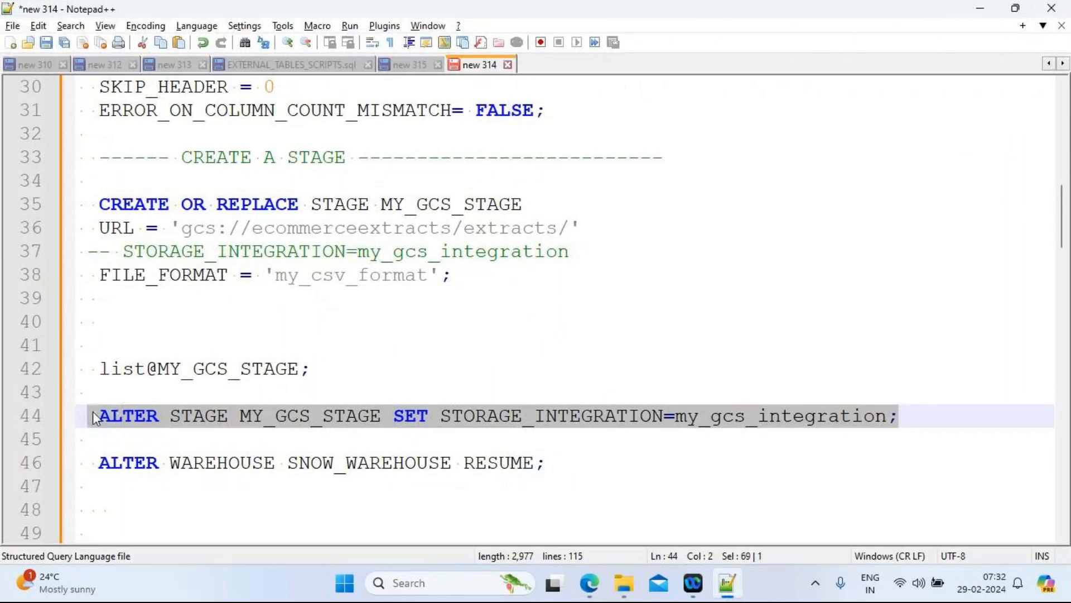
key(ctrl+c)
key(alt+Tab)
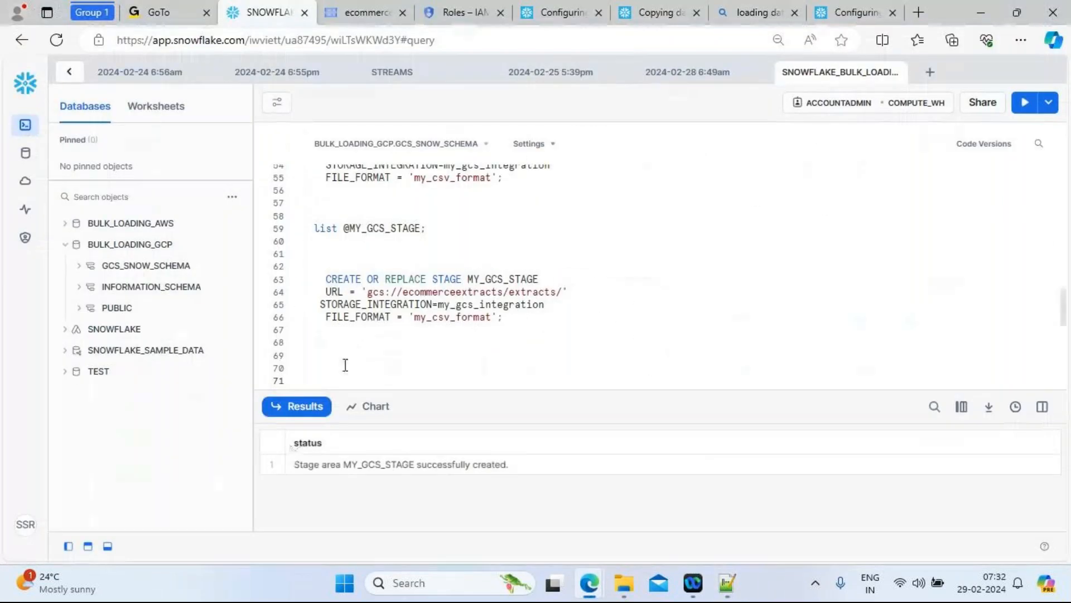
key(ctrl+v)
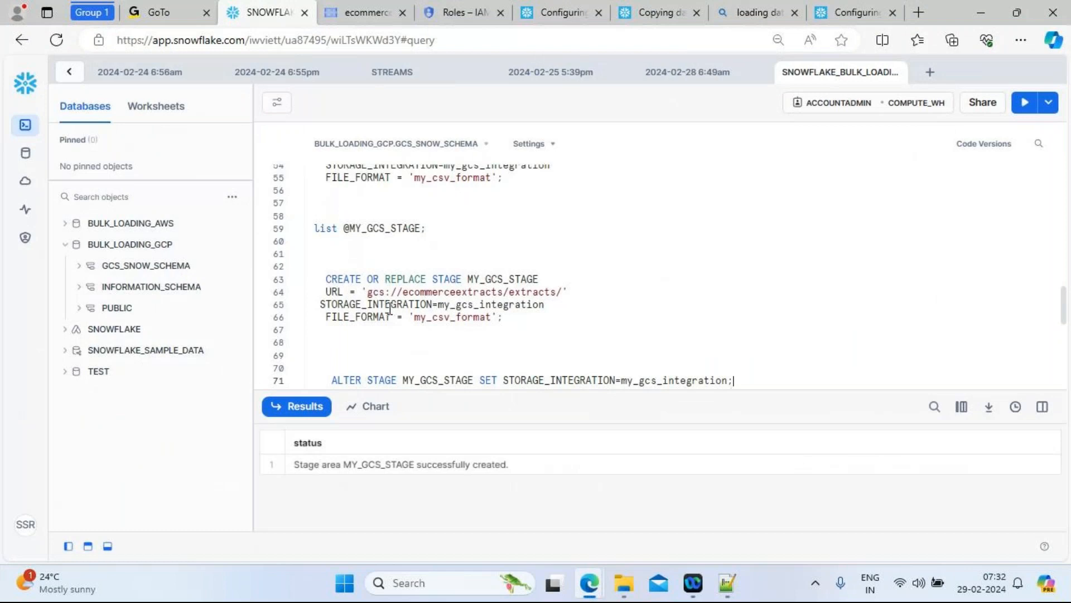
Change the integration name in the ALTER STAGE statement to my_gcs_integration_1 and try to run the statement.
click(502, 270)
click(503, 275)
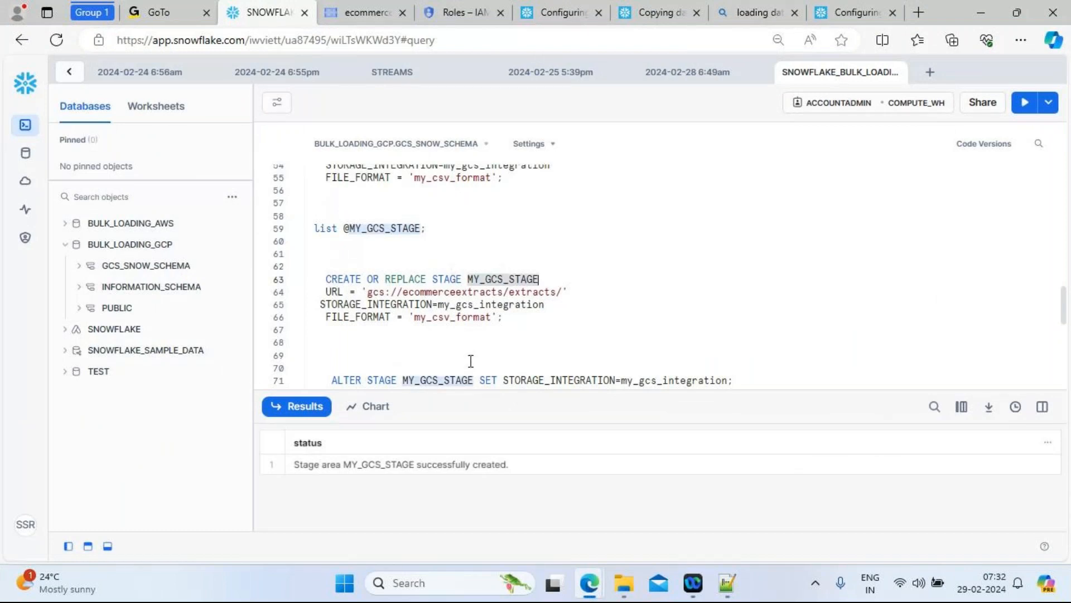
click(474, 380)
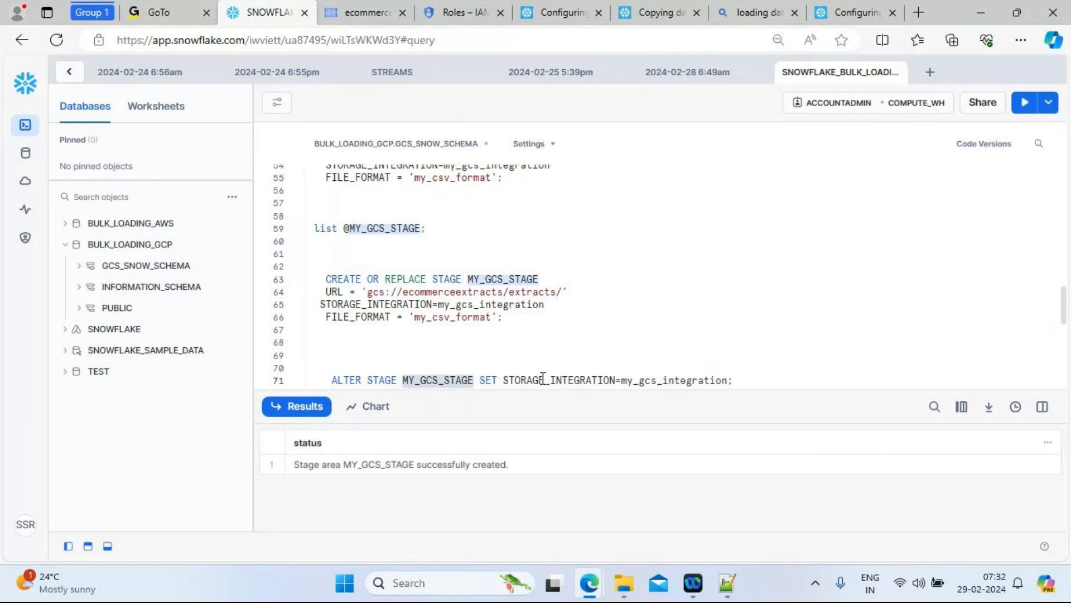
click(727, 382)
text(_1)
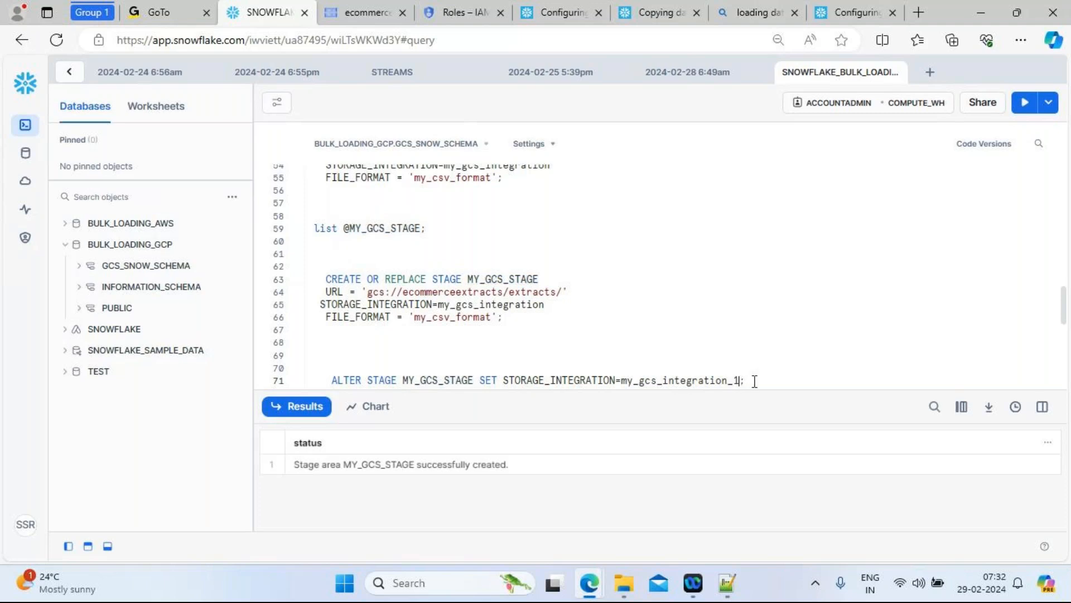
double_click(679, 382)
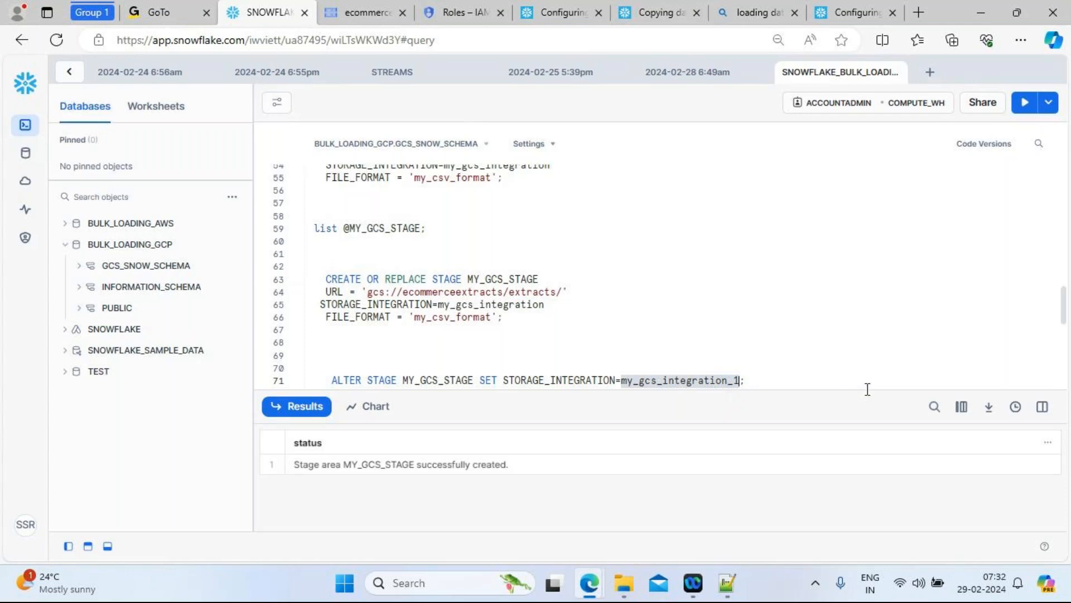
drag(753, 382, 330, 342)
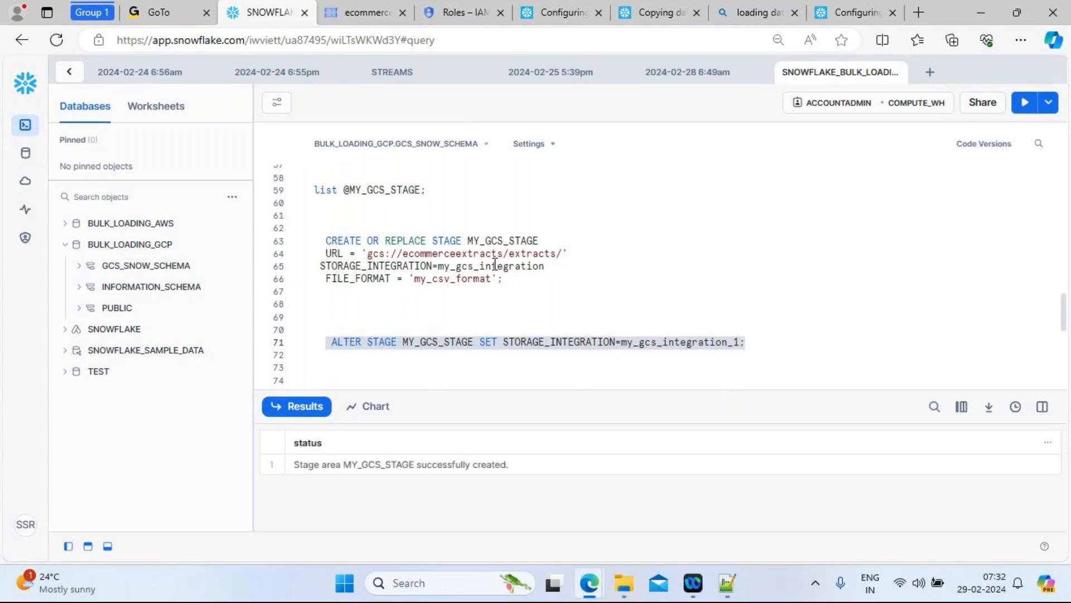
click(1024, 105)
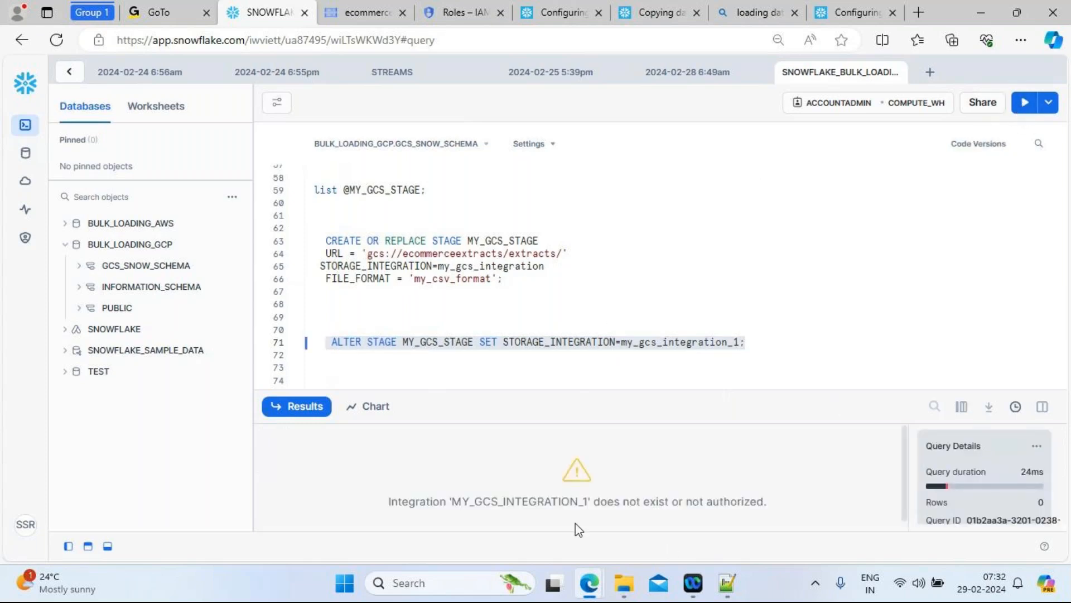
Remove the _1 suffix from the integration name in the ALTER STAGE statement and run the statement with my_gcs_integration.
click(741, 343)
click(740, 343)
key(BackSpace)
key(BackSpace)
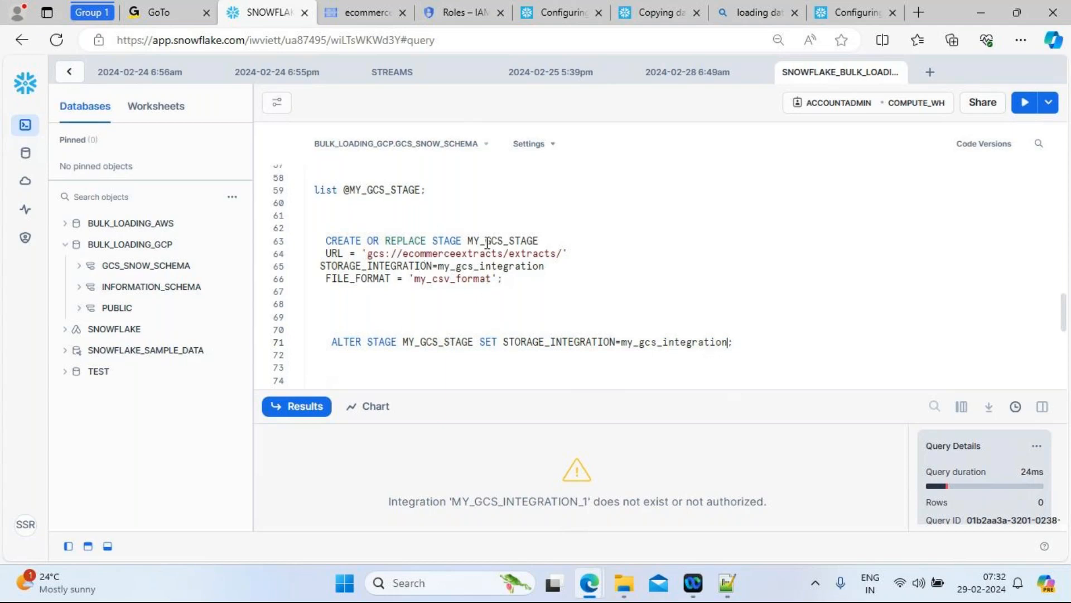
drag(740, 343, 326, 344)
click(1025, 103)
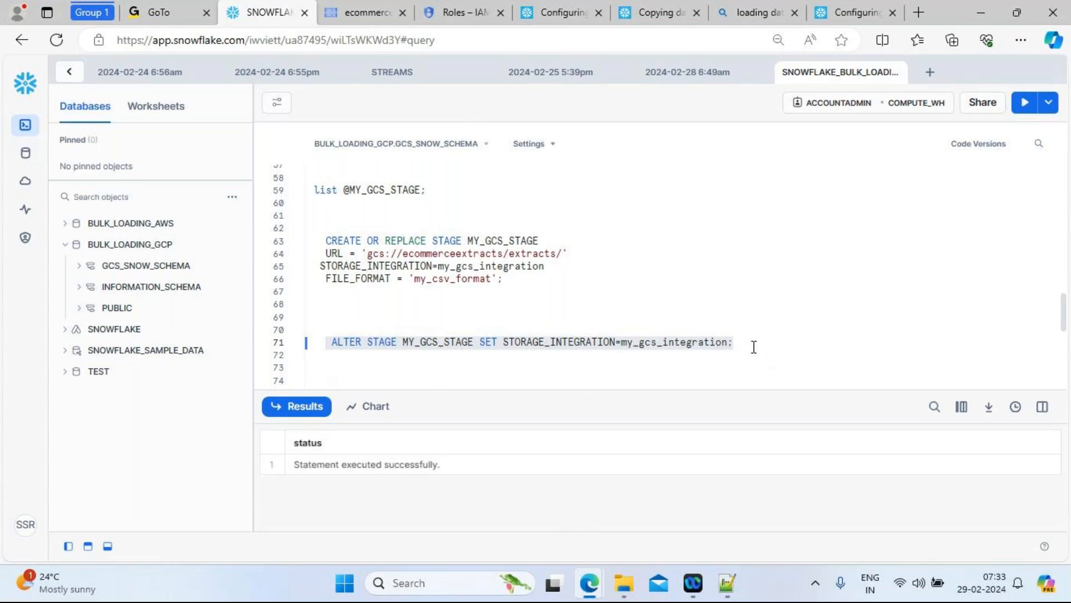
Duplicate the ALTER STAGE MY_GCS_STAGE statement onto line 72.
drag(751, 345, 326, 340)
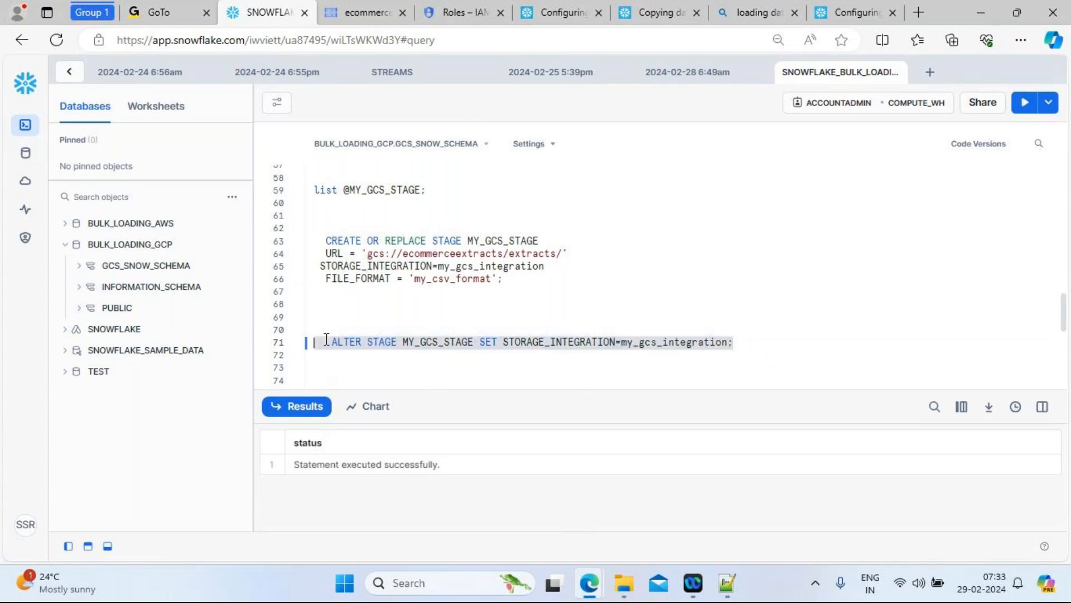
click(766, 346)
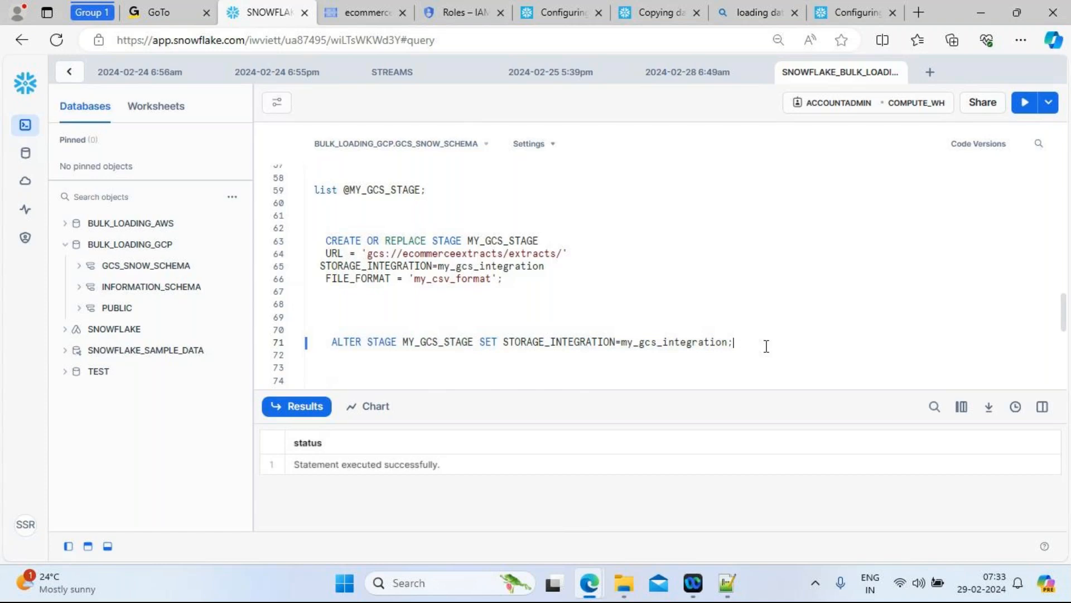
key(ctrl+v)
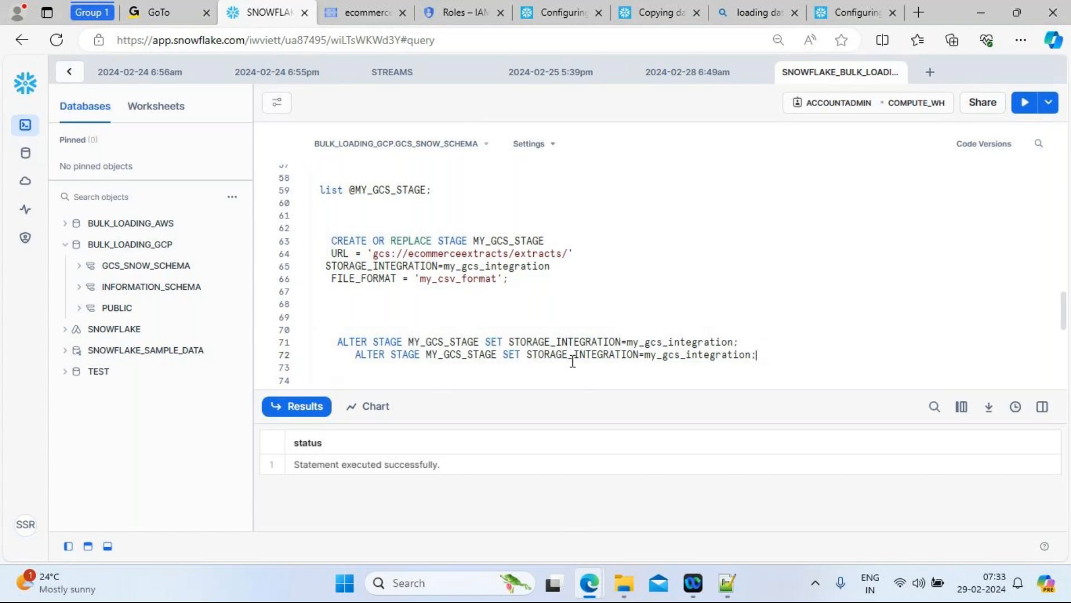
Rewrite the duplicated ALTER STAGE statement on line 72 to SET URL='gcs://ecommerceextracts/extracts/', copying the path from the CREATE STAGE statement.
double_click(571, 357)
text(URL)
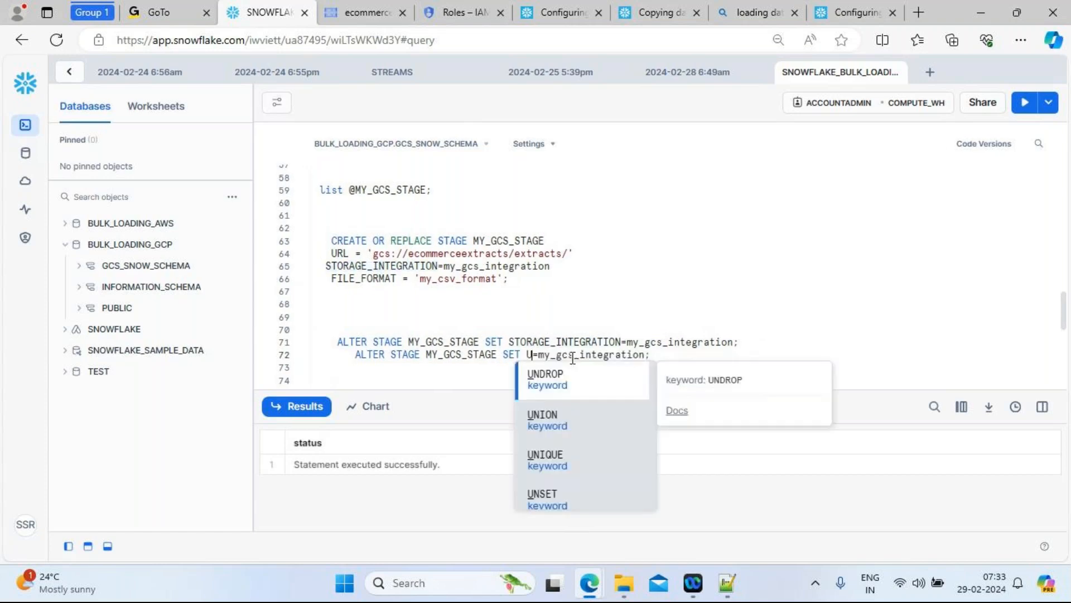
key(Escape)
key(Right)
key(Right)
key(Right)
key(Right)
key(Right)
key(Right)
key(Right)
key(Right)
key(Right)
key(Right)
key(Right)
key(Right)
key(Right)
key(Right)
key(Right)
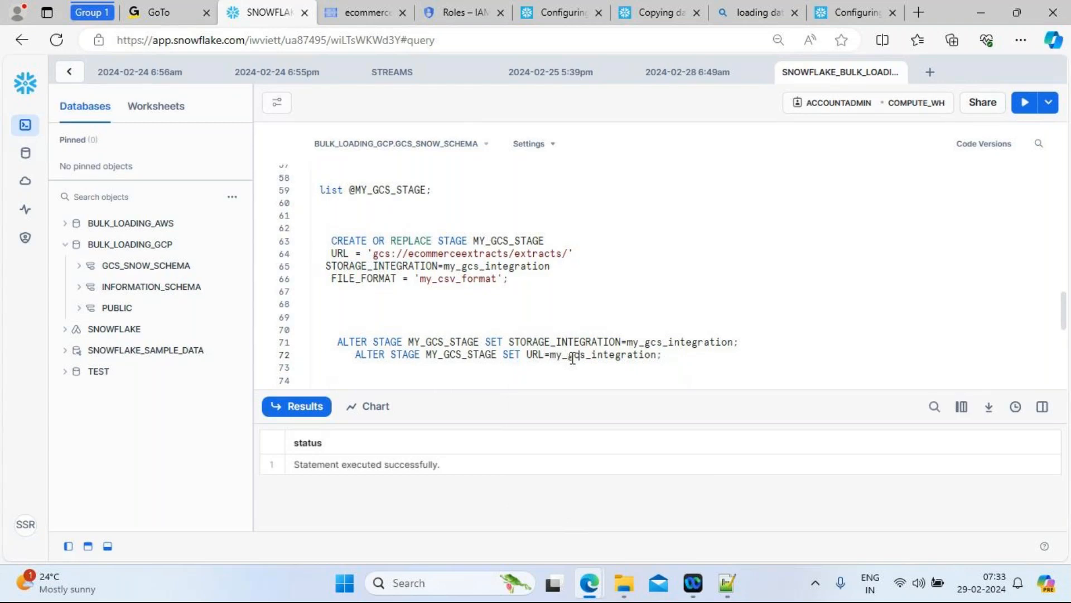
key(BackSpace)
key(BackSpace)
key(BackSpace)
key(BackSpace)
key(BackSpace)
key(BackSpace)
key(BackSpace)
key(BackSpace)
key(BackSpace)
key(BackSpace)
key(BackSpace)
key(BackSpace)
key(BackSpace)
key(BackSpace)
key(BackSpace)
key(BackSpace)
key(BackSpace)
key(BackSpace)
text(')
drag(373, 253, 568, 252)
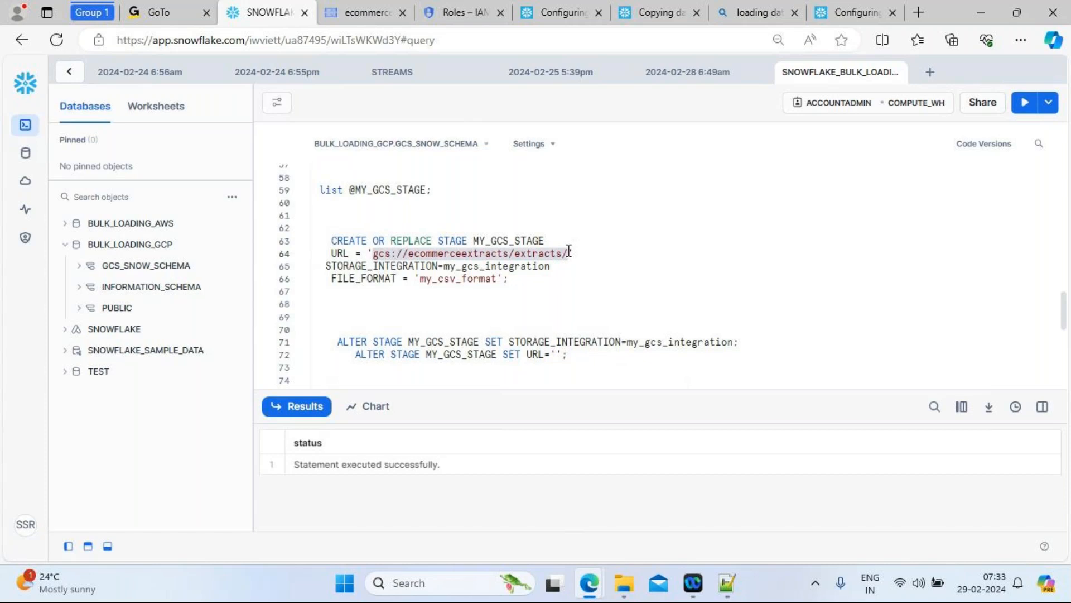
click(556, 355)
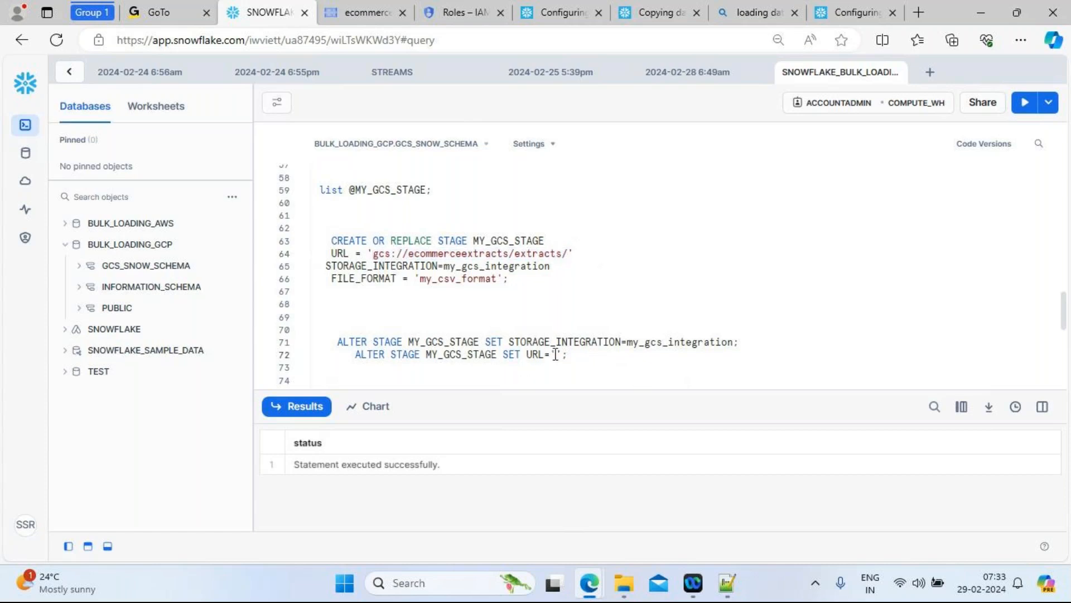
key(ctrl+v)
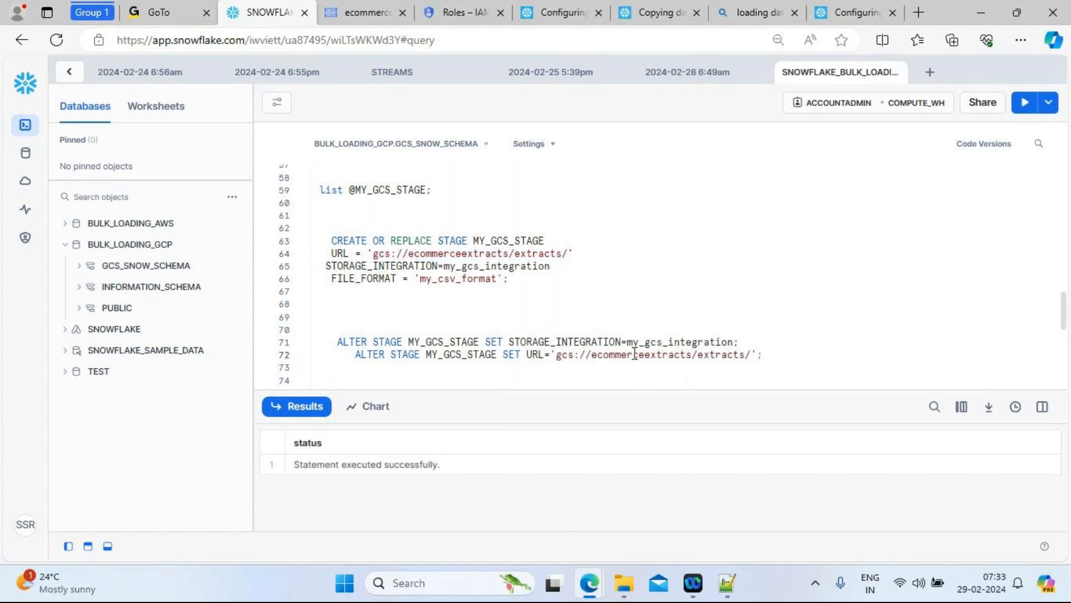
Delete the ALTER STAGE SET URL statement from line 72 and run the storage integration statement on line 71 again.
drag(763, 355, 356, 358)
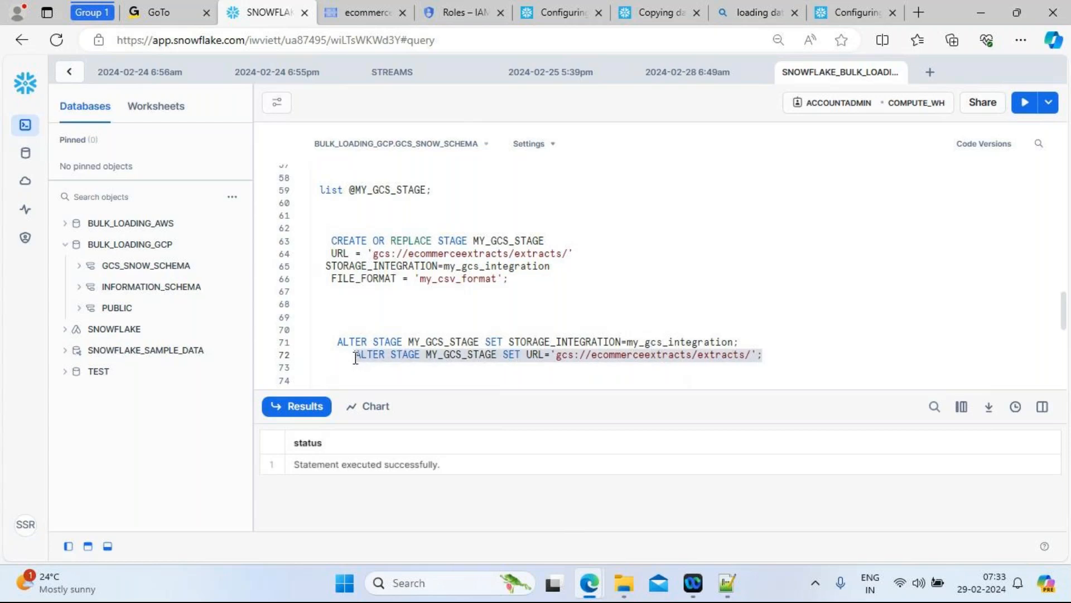
key(BackSpace)
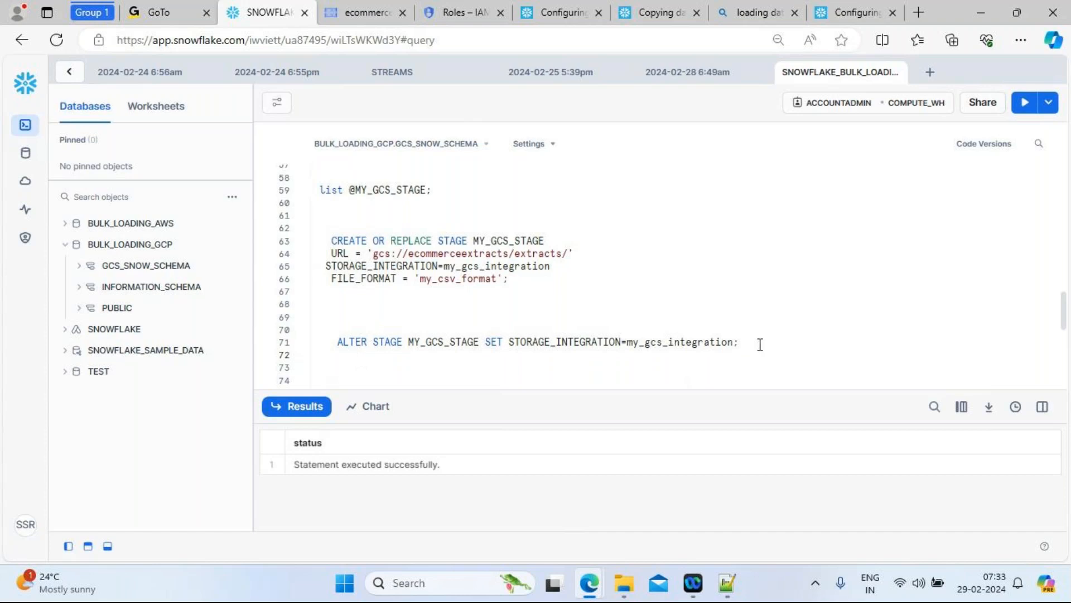
drag(748, 342, 326, 343)
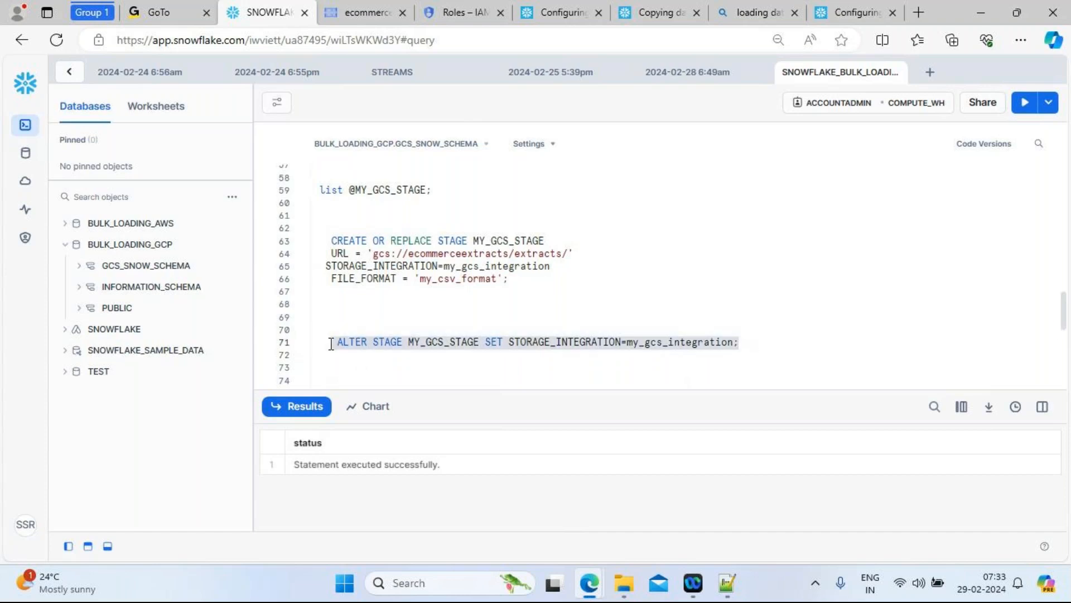
click(1026, 110)
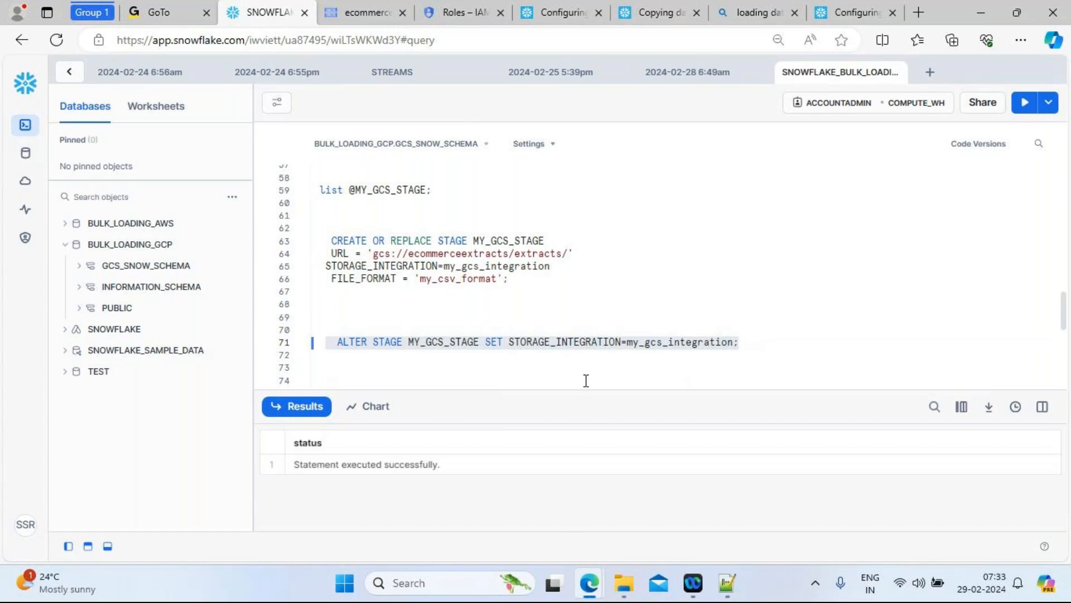
Copy the ALTER WAREHOUSE SNOW_WAREHOUSE RESUME statement from Notepad++ to line 77 of the worksheet, leaving blank lines above it.
click(762, 347)
key(Return)
key(Return)
key(Return)
key(Return)
key(Return)
key(Return)
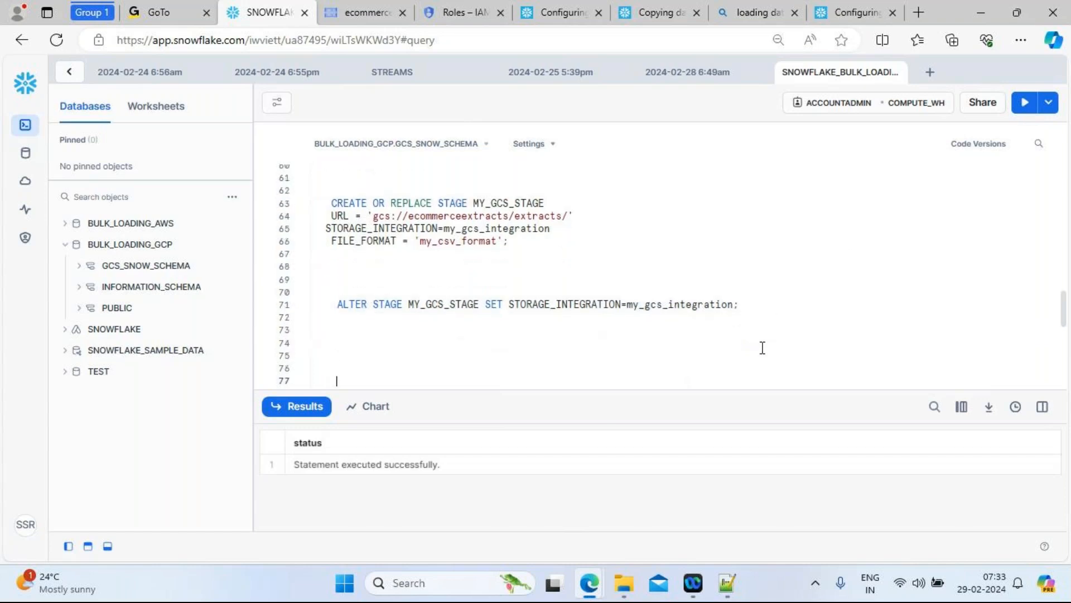
click(726, 582)
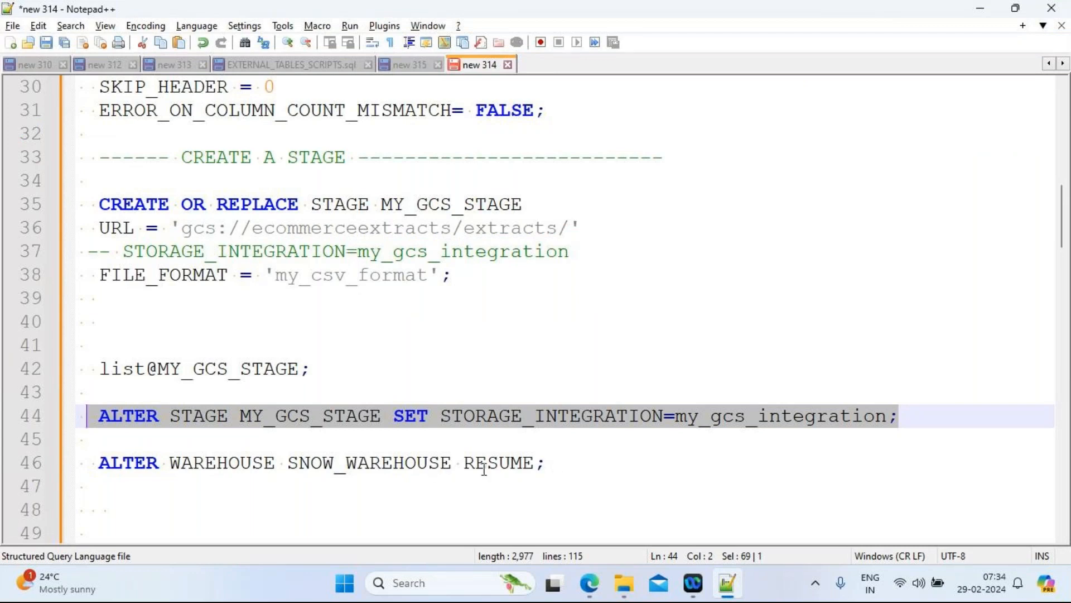
drag(560, 465, 98, 462)
key(ctrl+c)
key(alt+Tab)
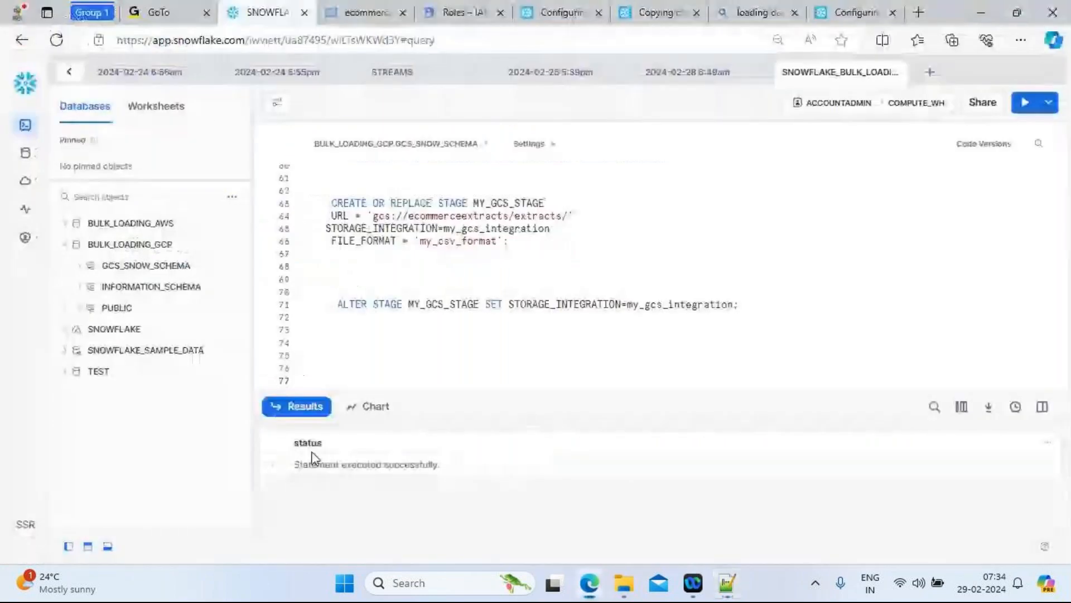
key(ctrl+v)
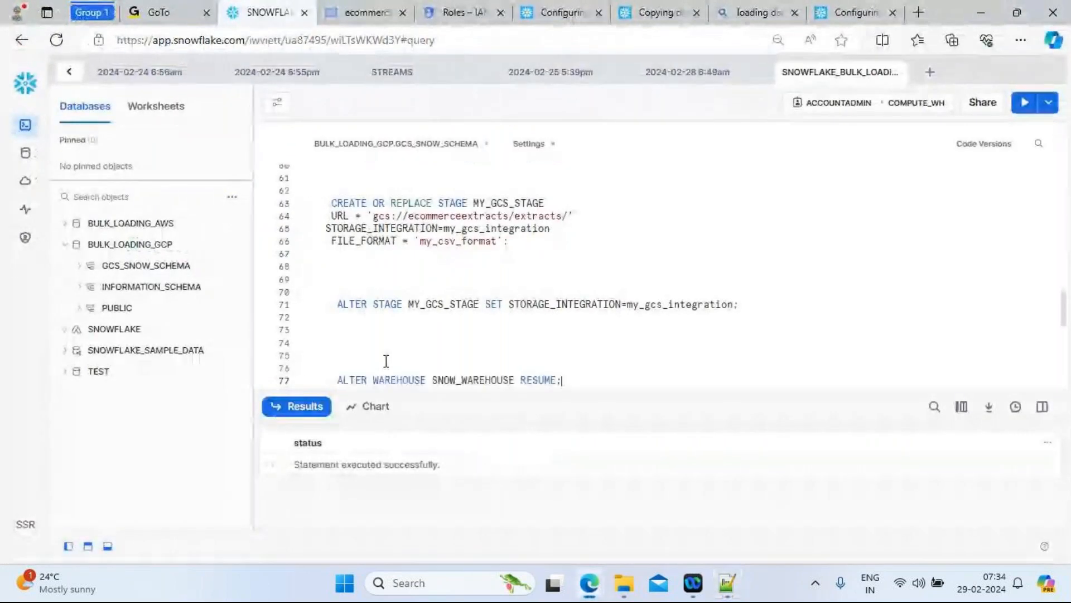
Replace the warehouse name in the ALTER WAREHOUSE statement with compute_wh and run the RESUME statement.
double_click(468, 379)
text(com)
text(pute)
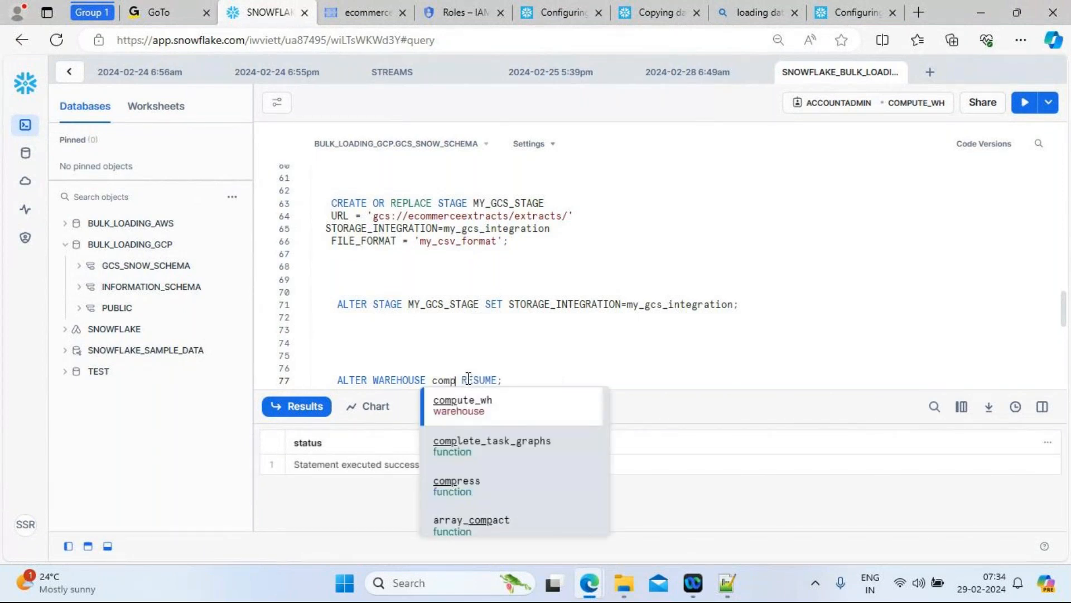
text(_wh)
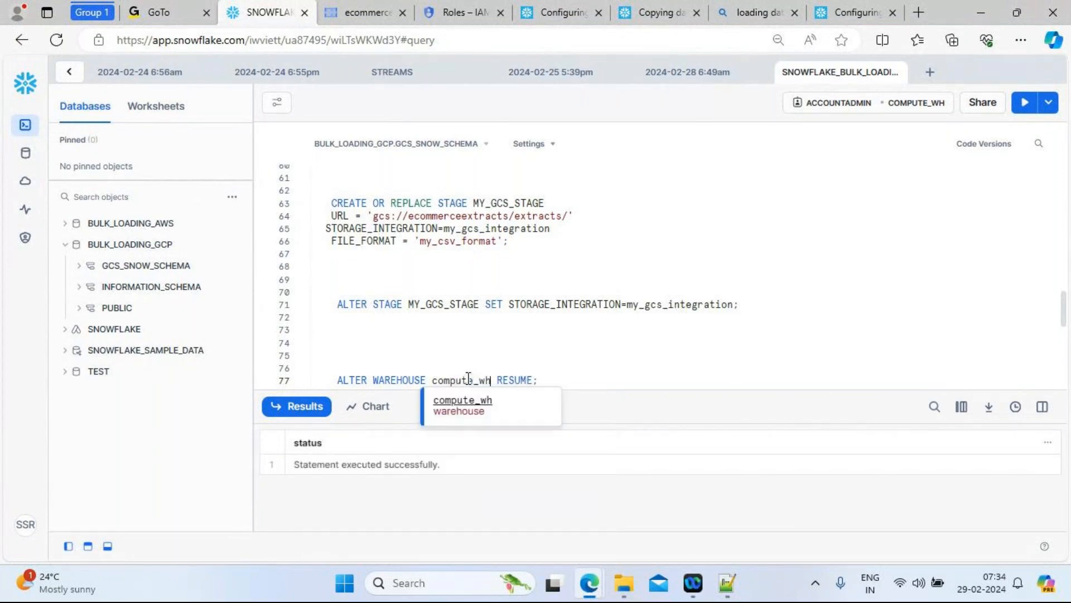
click(550, 380)
drag(552, 380, 332, 380)
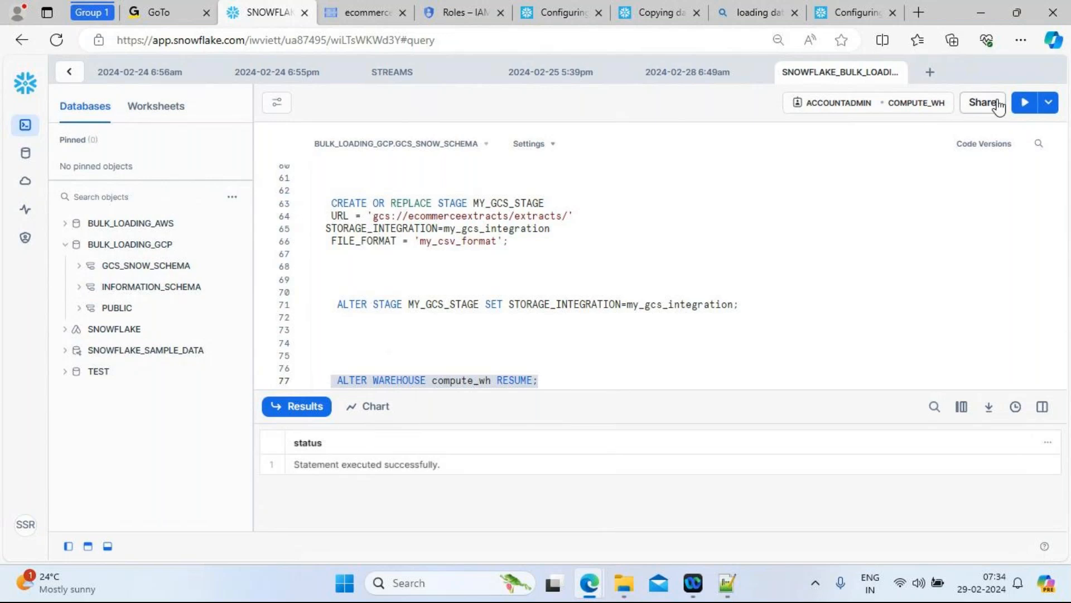
click(1024, 103)
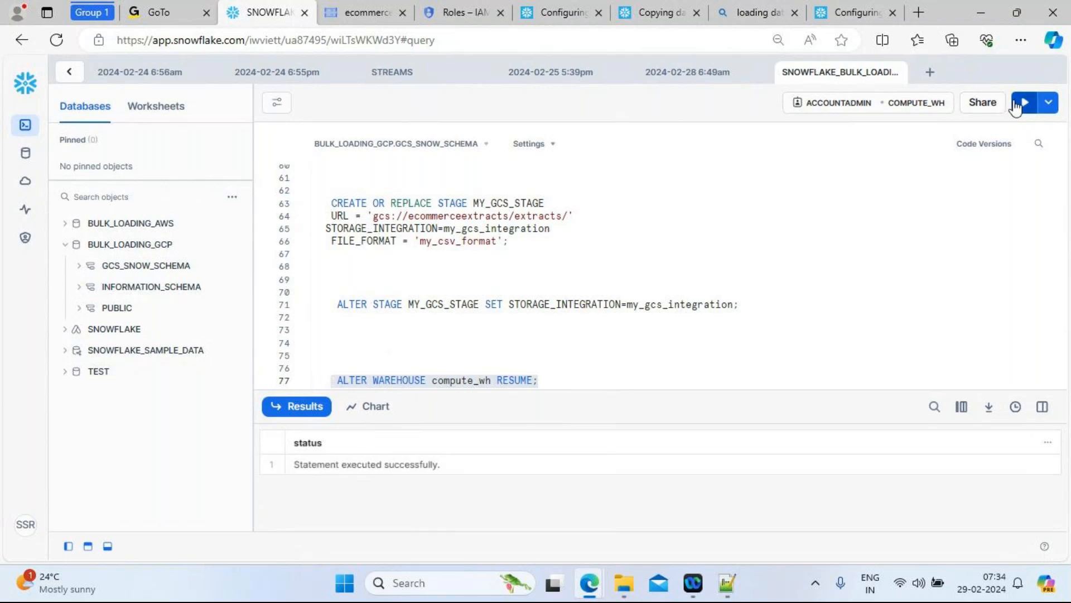
Insert nine blank lines below the ALTER WAREHOUSE statement and switch to Notepad++.
click(589, 378)
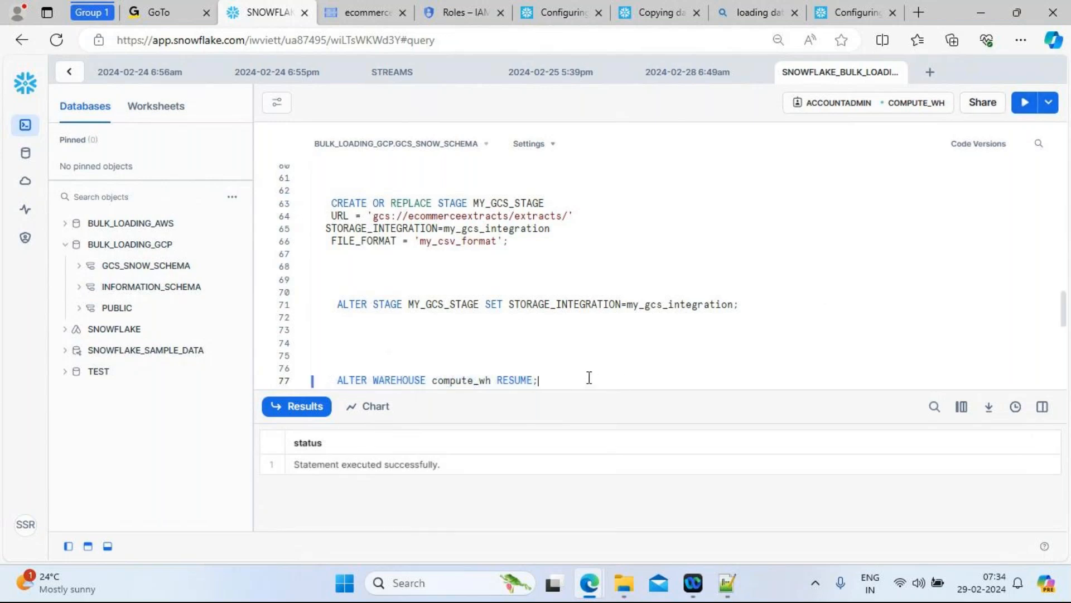
key(Return)
key(Return)
key(Return)
key(Return)
key(Return)
key(Return)
key(Return)
key(Return)
key(Return)
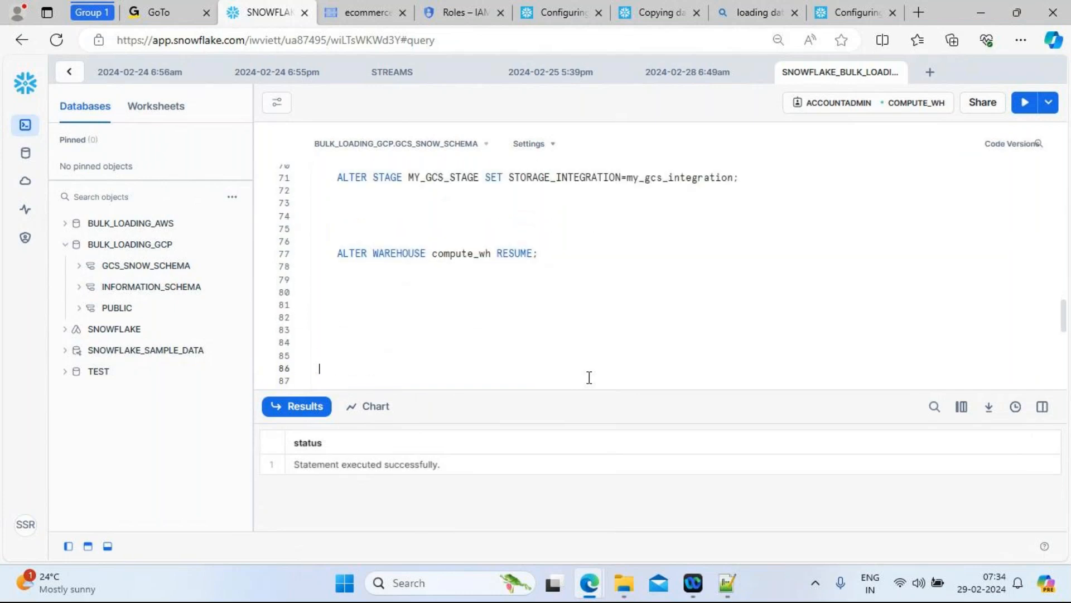
click(730, 585)
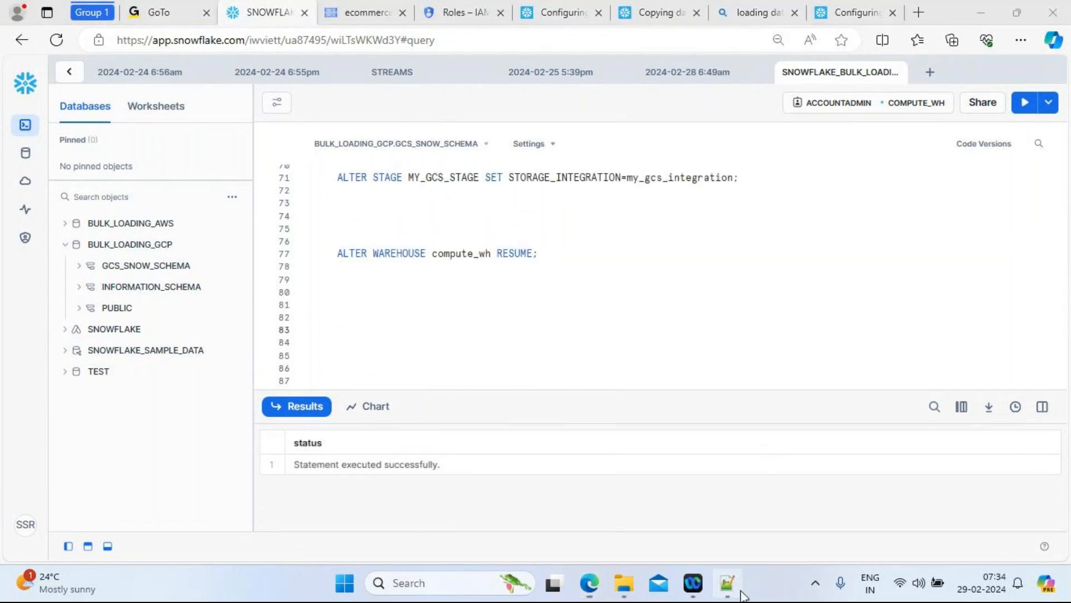
In the customer_csv table definition in Notepad++, rename the COMMENT column to COMMENTS and end the statement with a semicolon.
click(643, 497)
key(Down)
key(Down)
key(Down)
key(Down)
key(Down)
key(Down)
key(Down)
key(Down)
key(Down)
key(Down)
key(Down)
key(Down)
key(Down)
key(Down)
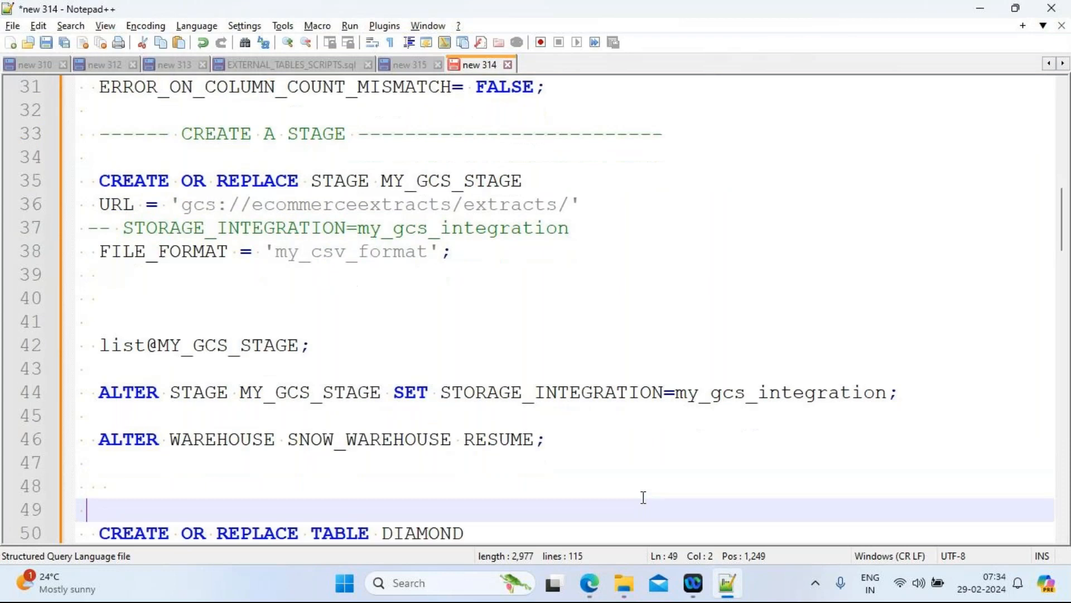
key(Down)
key(Down)
key(Down)
key(Down)
key(Down)
key(Down)
key(Down)
key(Down)
key(Down)
key(Down)
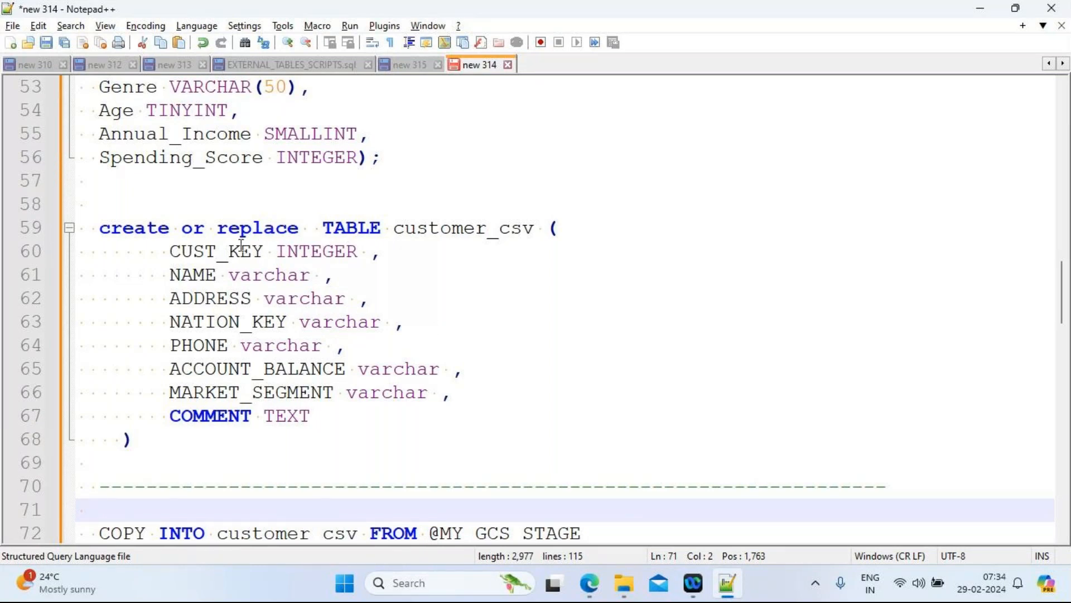
double_click(349, 229)
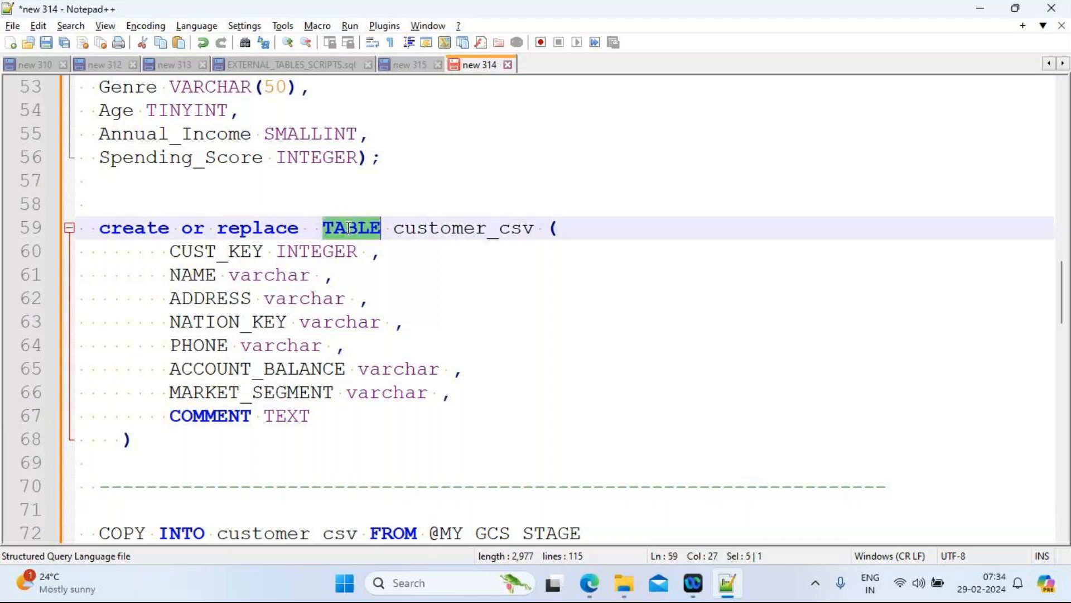
double_click(455, 228)
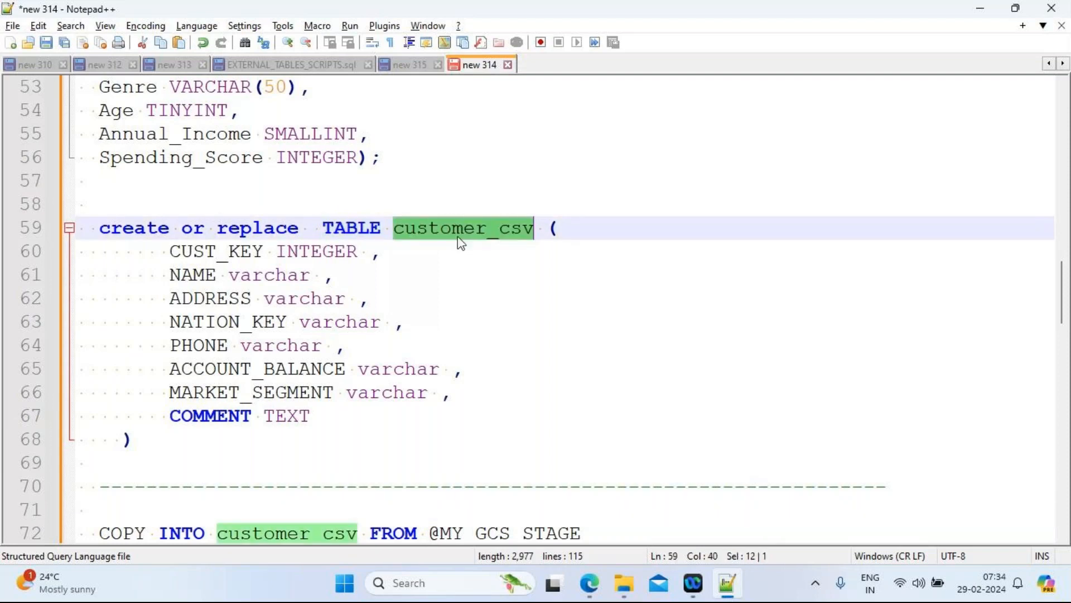
double_click(240, 254)
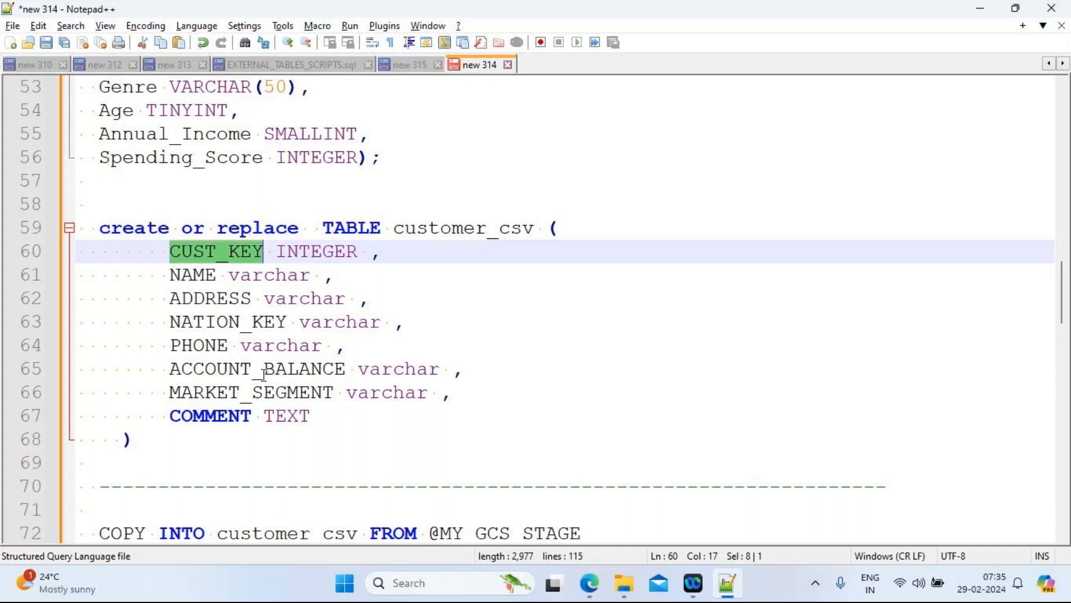
click(252, 416)
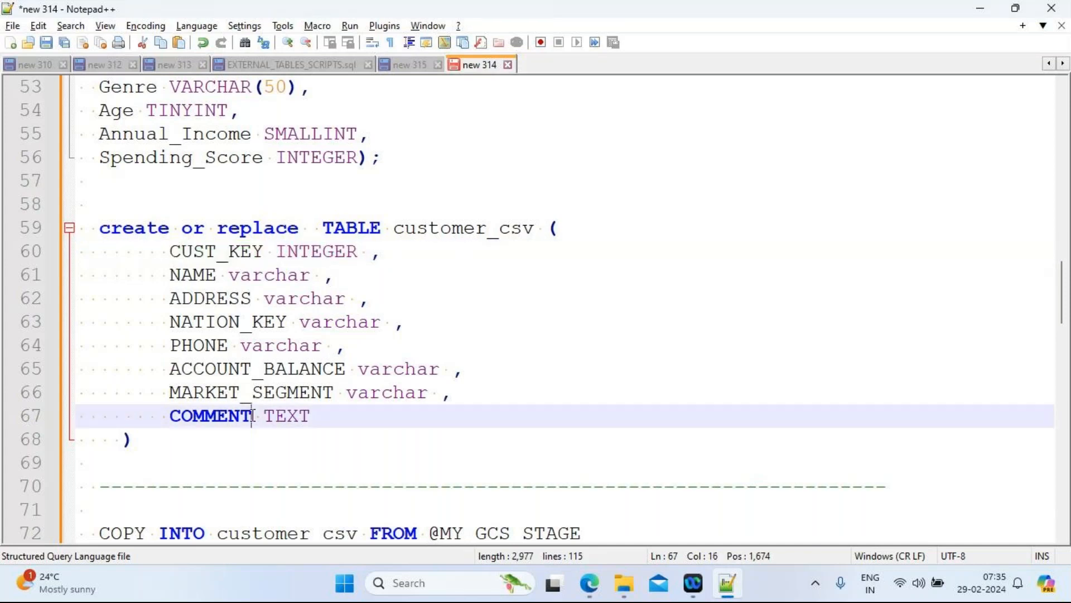
text(S)
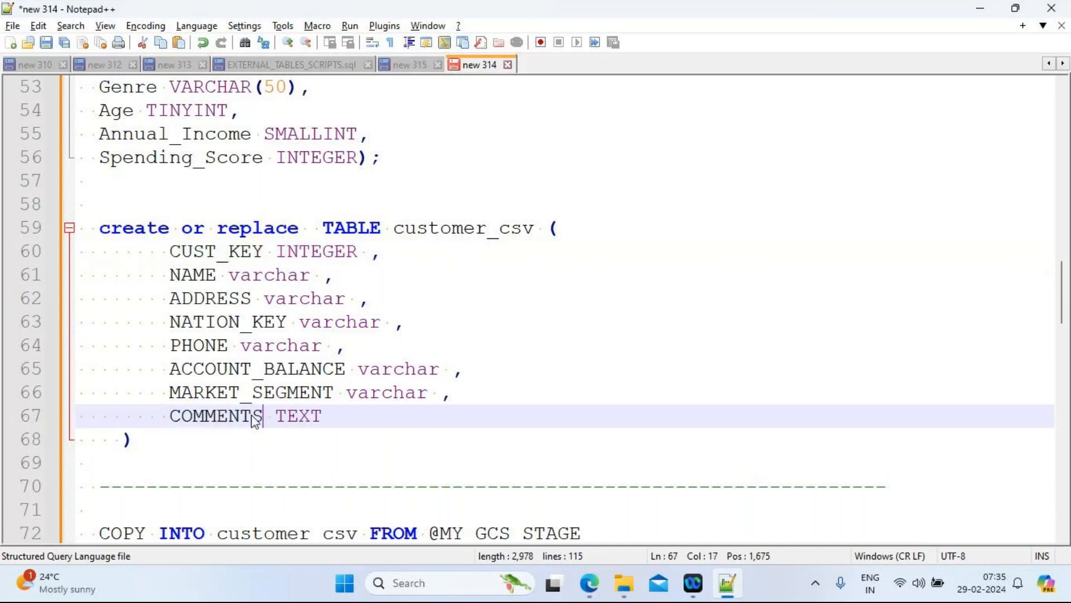
click(171, 438)
text(;)
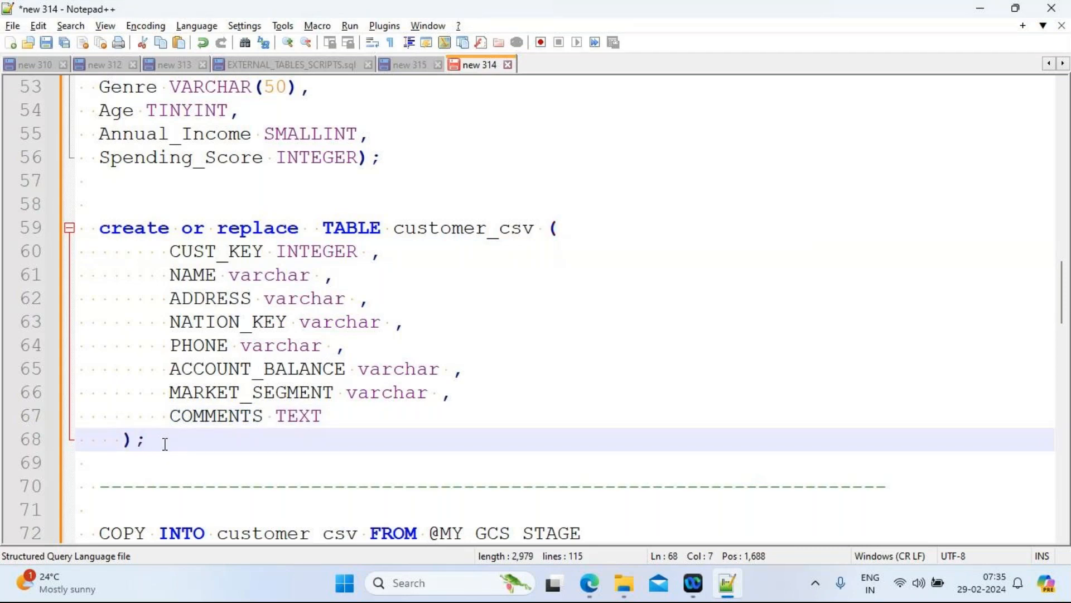
Copy the create or replace TABLE customer_csv statement to line 83 of the Snowflake worksheet and run it.
drag(164, 441, 99, 230)
key(alt+Tab)
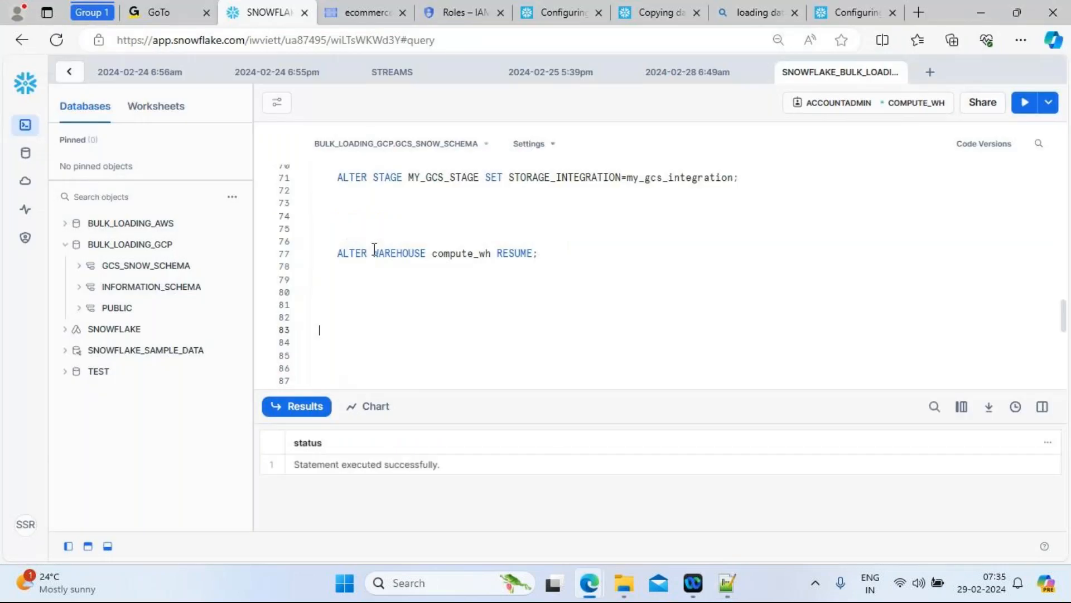
key(ctrl+v)
drag(356, 380, 305, 279)
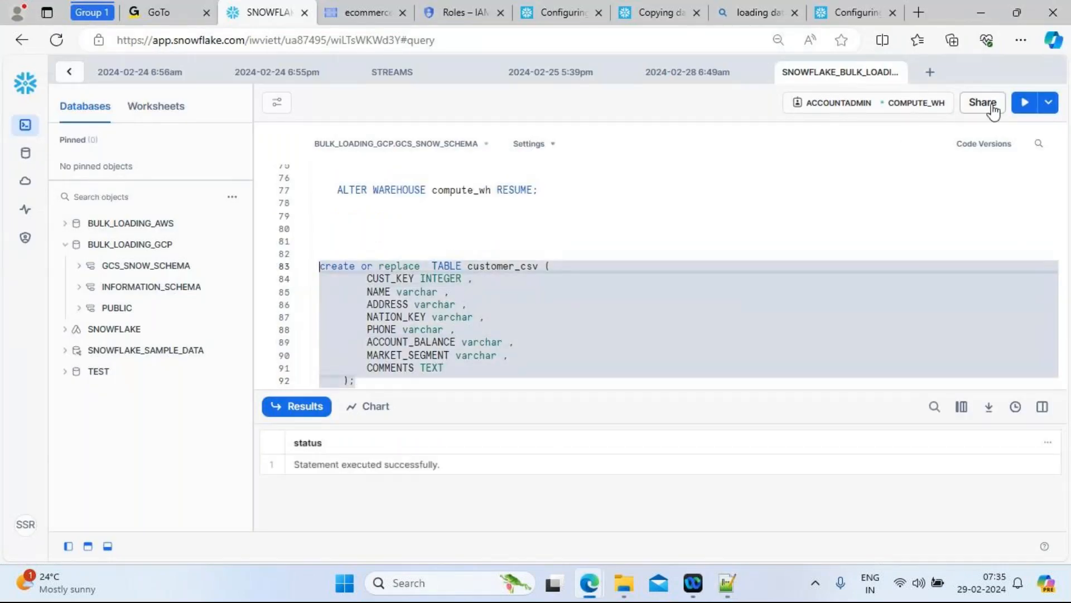
click(1024, 104)
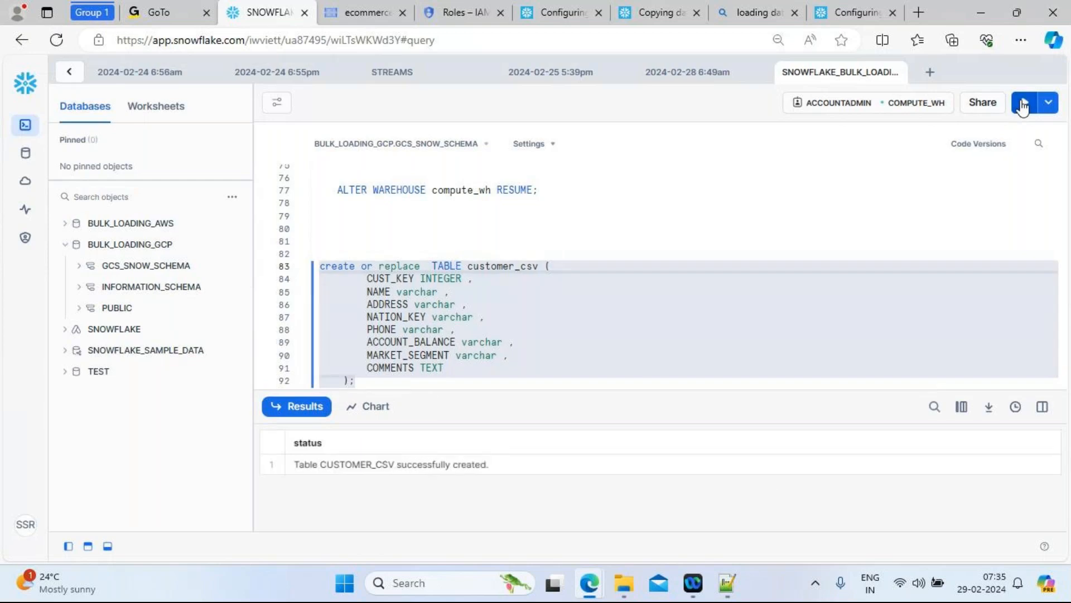
Insert eight blank lines below the customer_csv table statement in the worksheet.
click(496, 378)
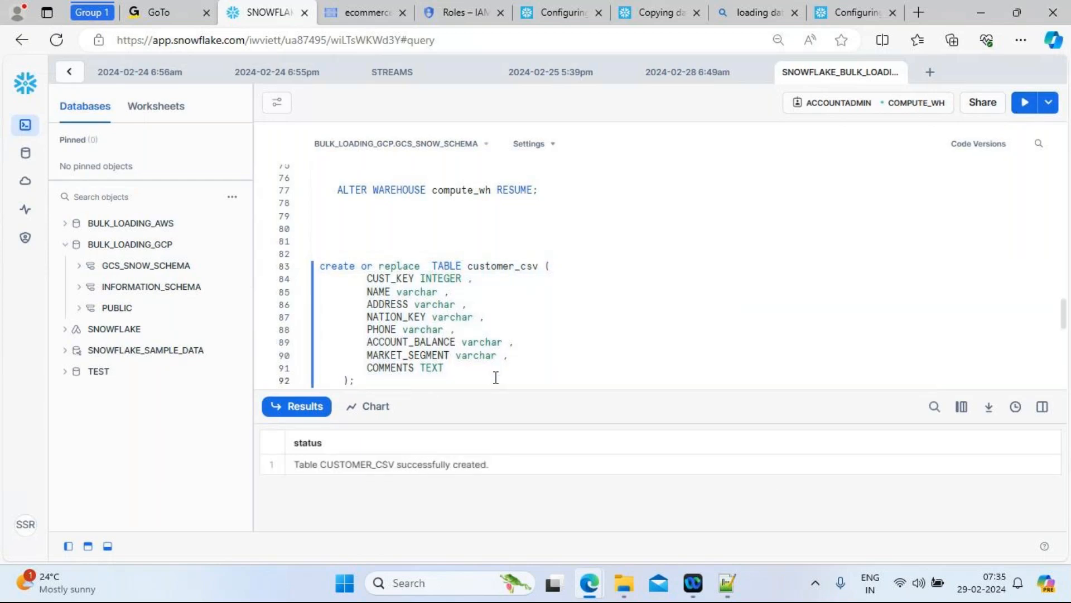
key(Return)
key(Return)
key(Return)
key(Return)
key(Return)
key(Return)
key(Return)
key(Return)
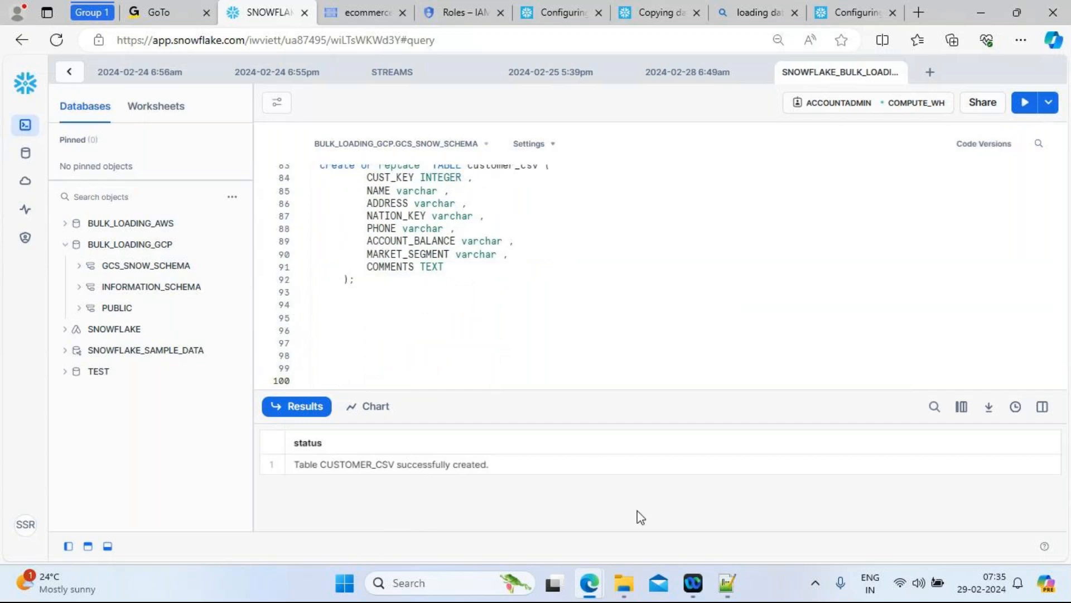
Switch to Notepad++ and locate the COPY INTO customer_csv statement below the table definition.
click(726, 574)
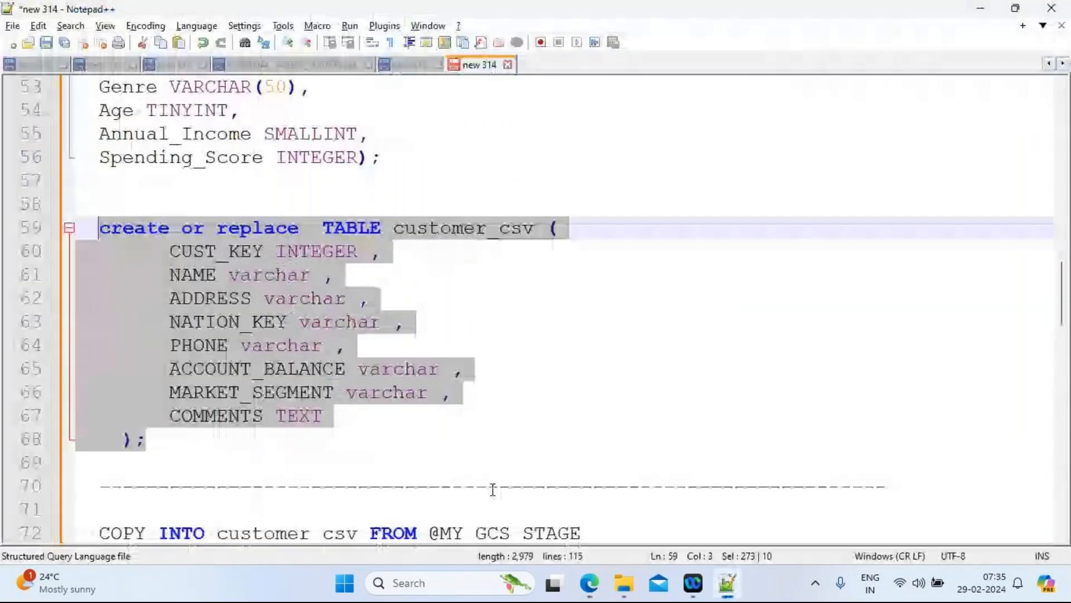
click(407, 454)
key(Down)
key(Down)
key(Down)
key(Down)
key(Down)
key(Down)
key(Down)
key(Down)
key(Down)
key(Down)
key(Down)
key(Down)
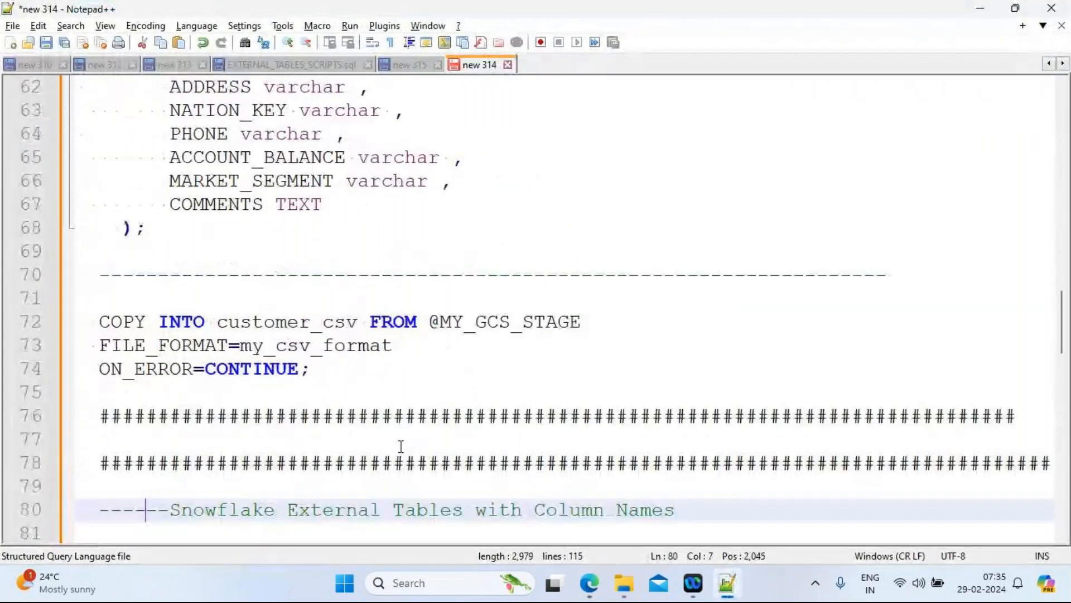
double_click(270, 333)
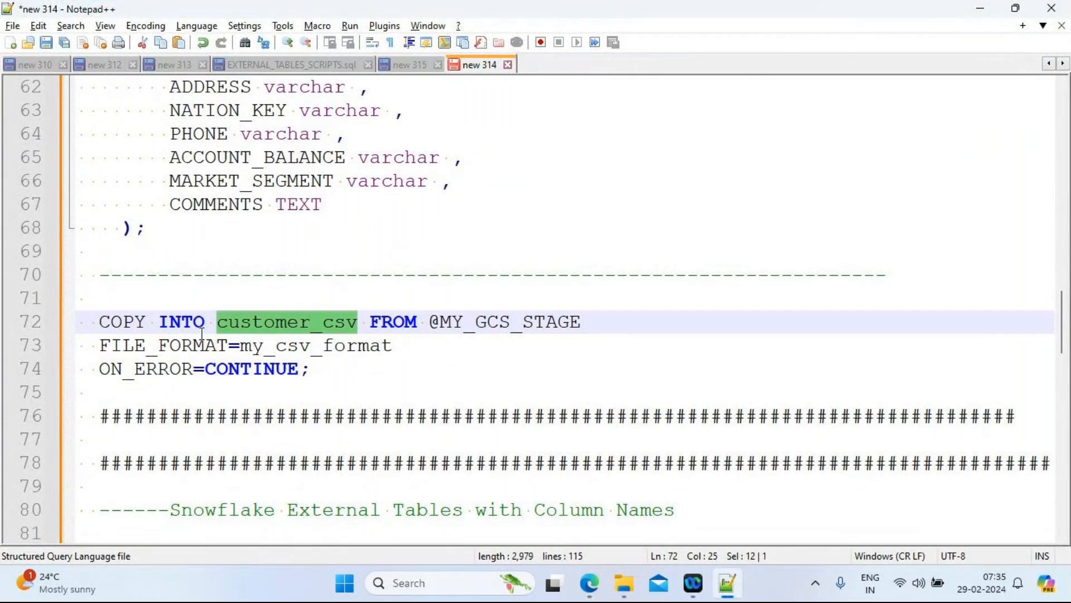
Examine the customer_csv table definition and the target table and stage named in the COPY INTO statement.
click(489, 239)
key(Up)
key(Up)
key(Up)
key(Up)
key(Up)
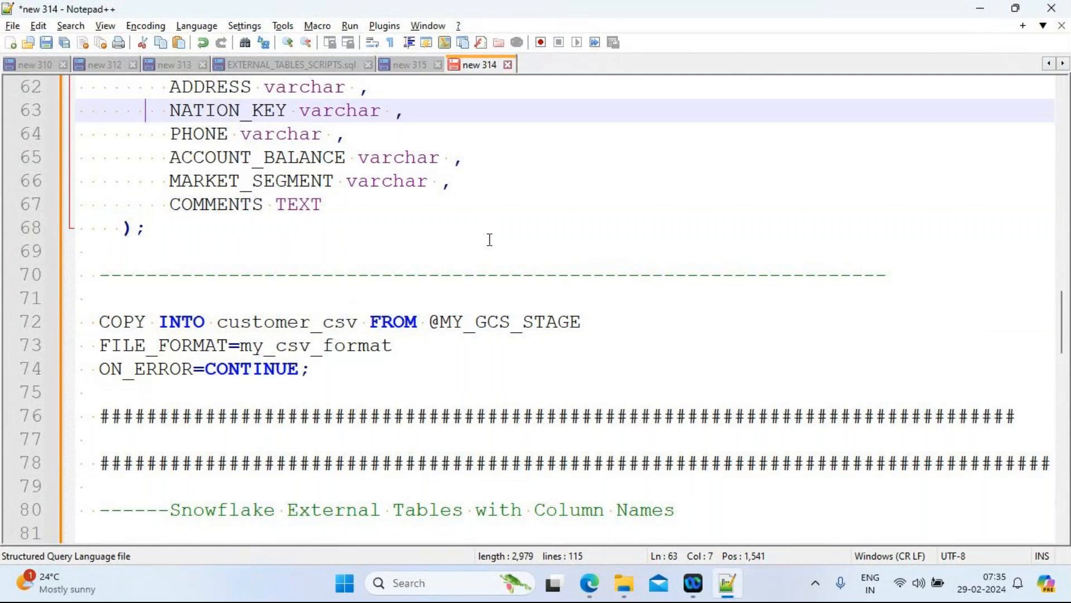
key(Up)
key(Up)
key(Up)
key(Up)
key(Up)
key(Up)
key(Down)
key(Down)
key(Down)
key(Down)
key(Down)
key(Down)
key(Down)
key(Down)
key(Down)
key(Down)
key(Down)
key(Down)
key(Down)
key(Down)
key(Down)
key(Down)
key(Down)
key(Down)
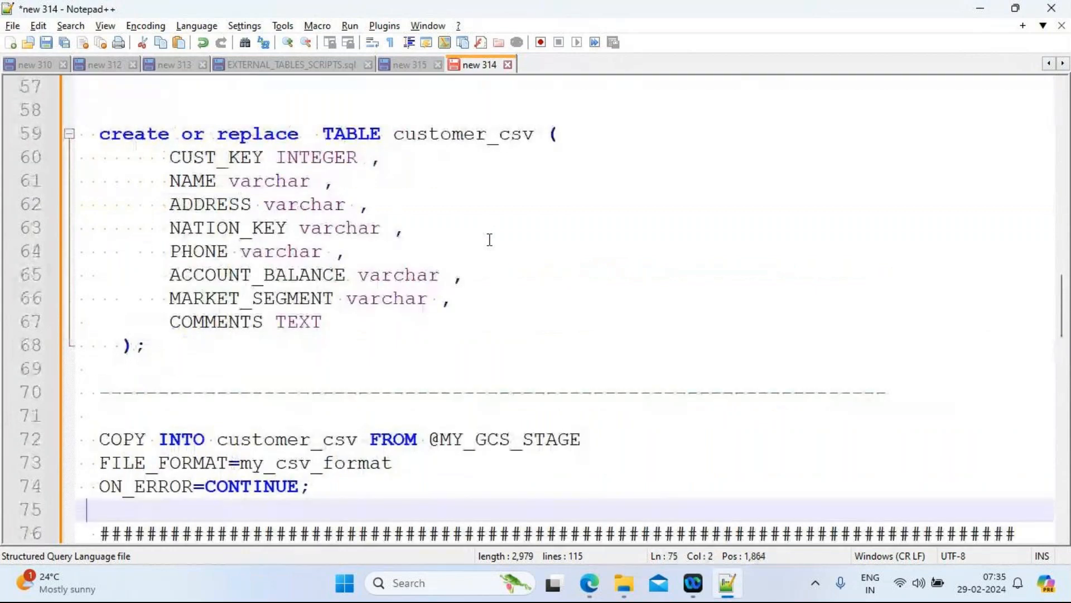
key(Down)
key(Down)
key(Down)
key(Down)
key(Down)
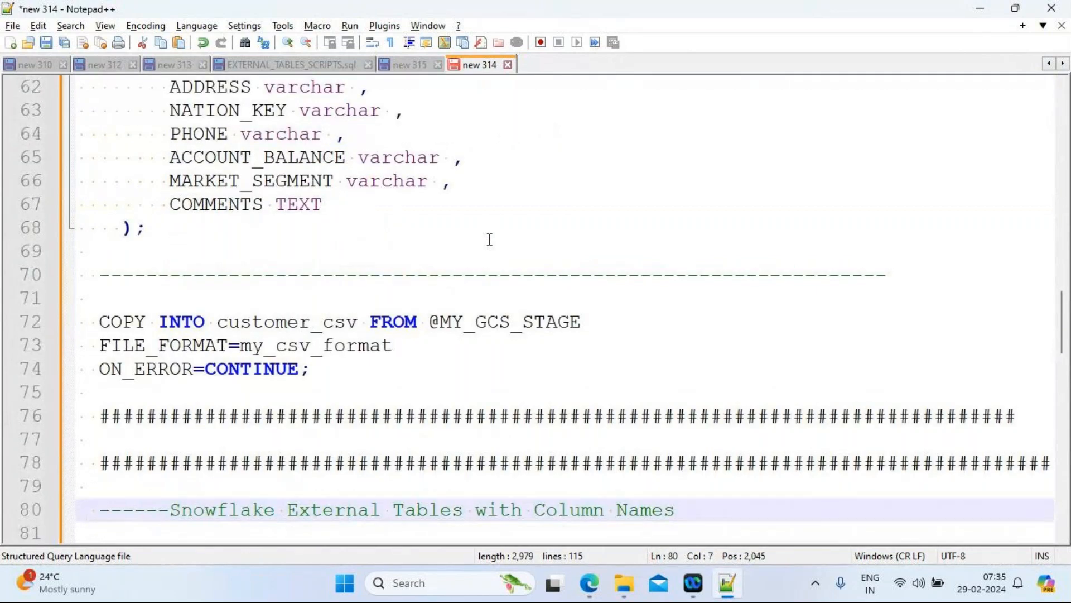
click(280, 325)
double_click(280, 326)
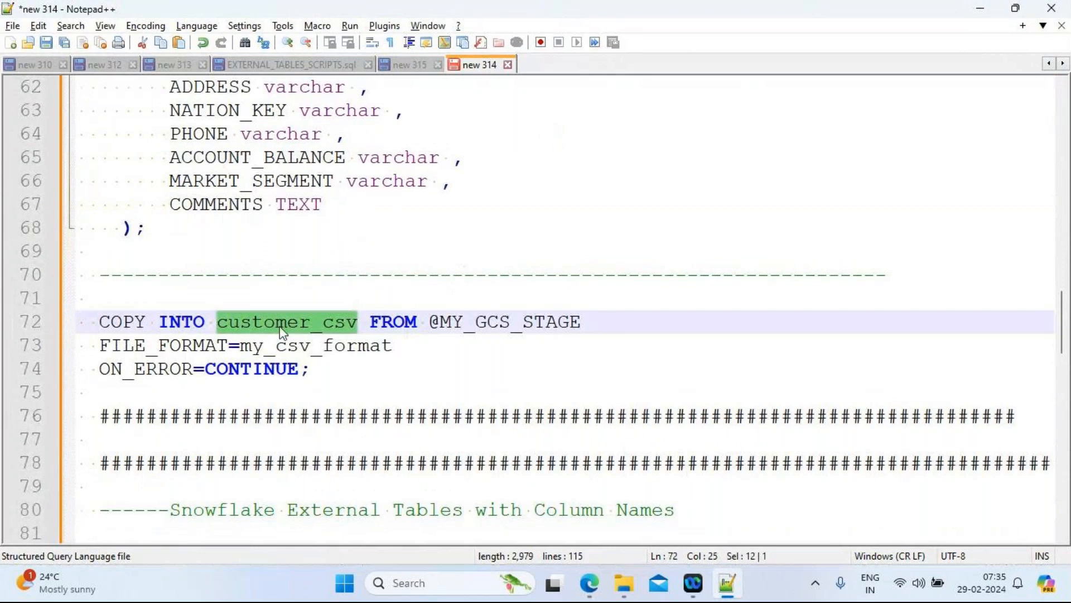
double_click(400, 321)
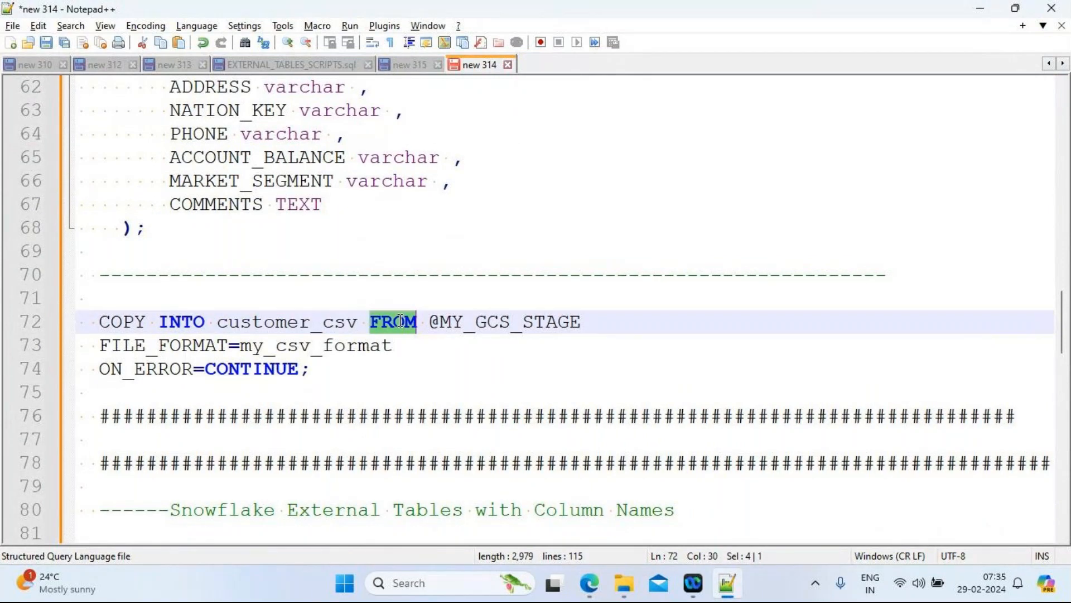
double_click(517, 326)
mouse_move(1062, 329)
mouse_down()
mouse_move(1064, 226)
mouse_move(1064, 338)
mouse_up()
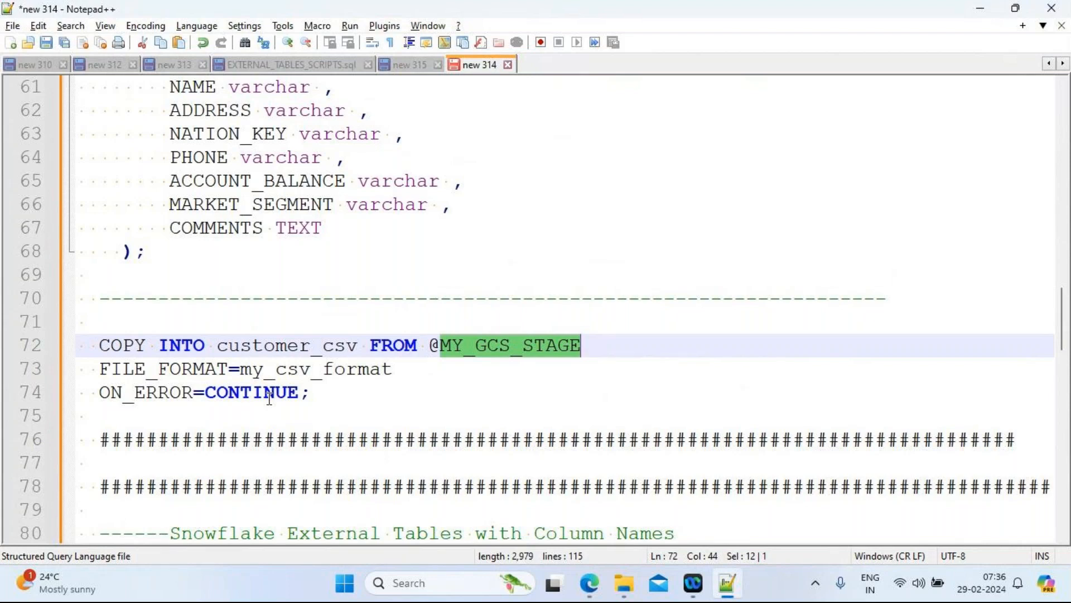
Copy the COPY INTO customer_csv statement, with its FILE_FORMAT and ON_ERROR options, from Notepad++ to line 98 of the Snowflake worksheet.
click(342, 395)
drag(341, 395, 87, 346)
key(ctrl+c)
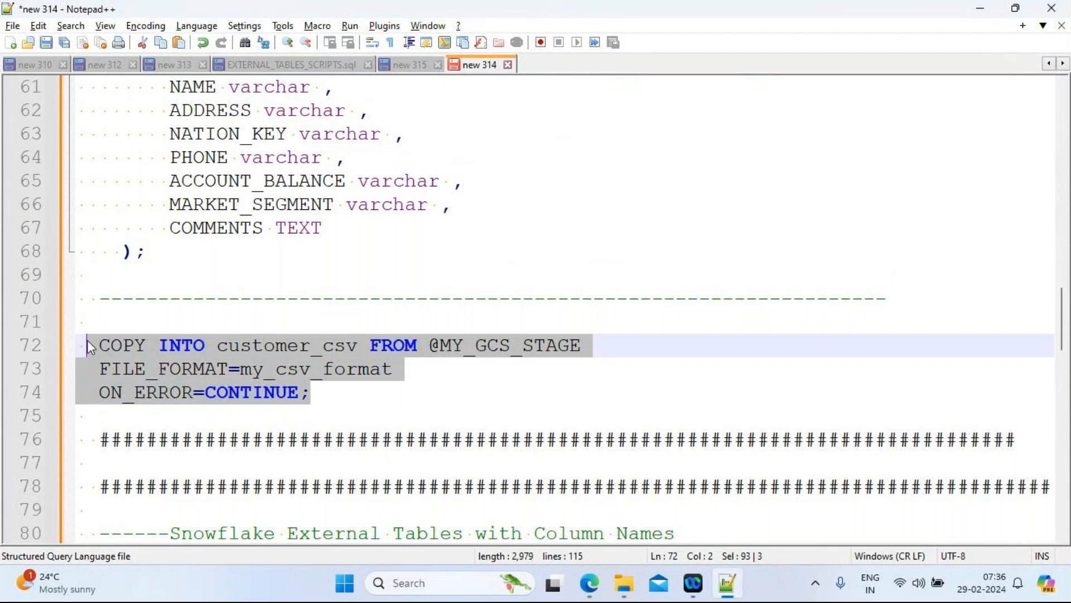
mouse_move(590, 583)
click(438, 494)
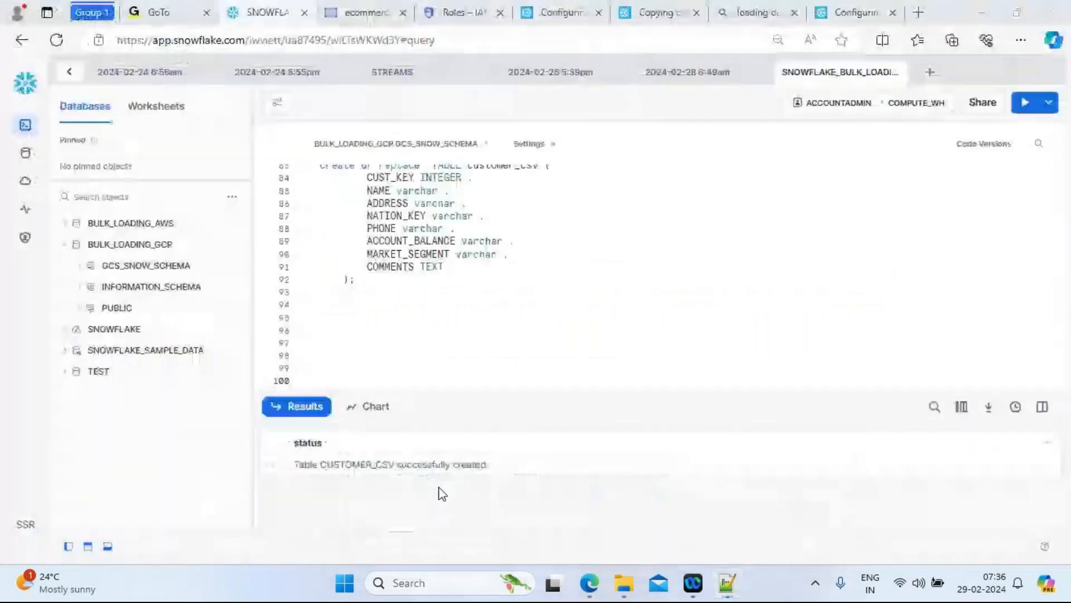
click(347, 355)
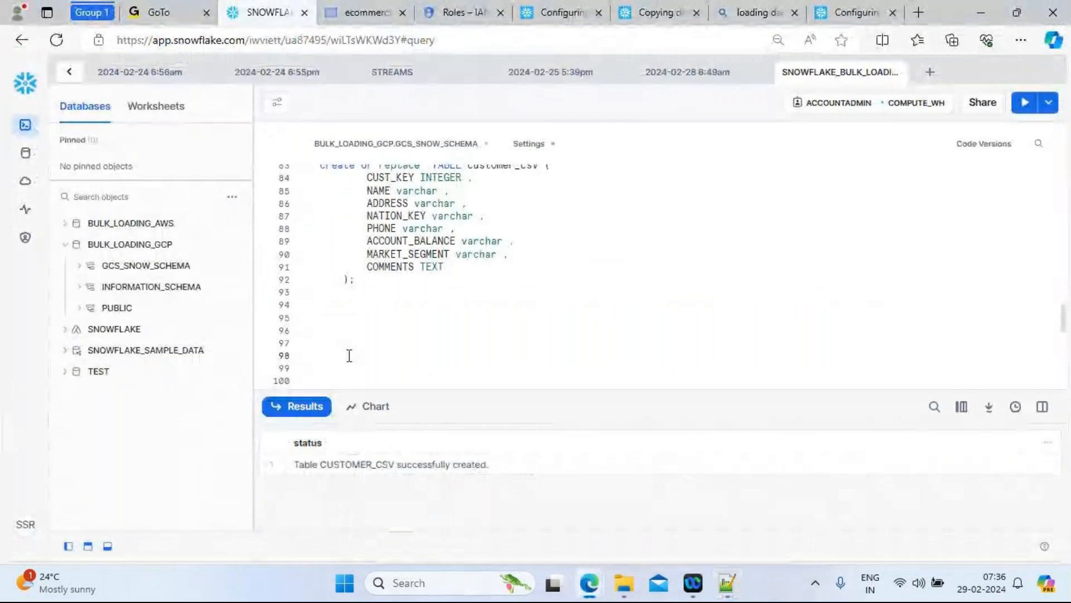
key(ctrl+v)
Run the COPY INTO customer_csv statement and review the load status of every file in the enlarged results.
drag(490, 379, 303, 345)
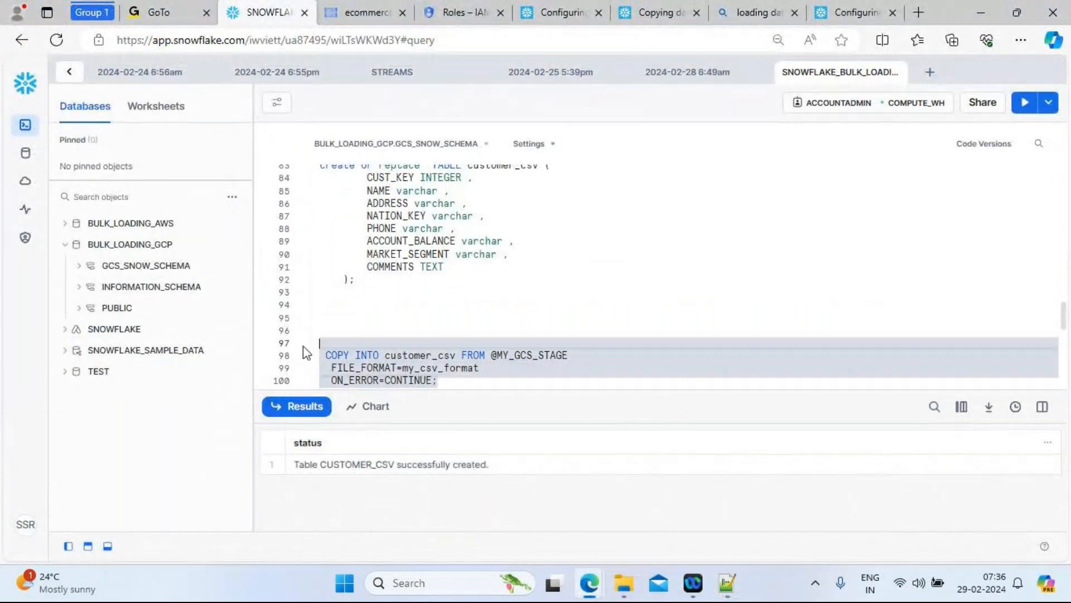
click(1026, 106)
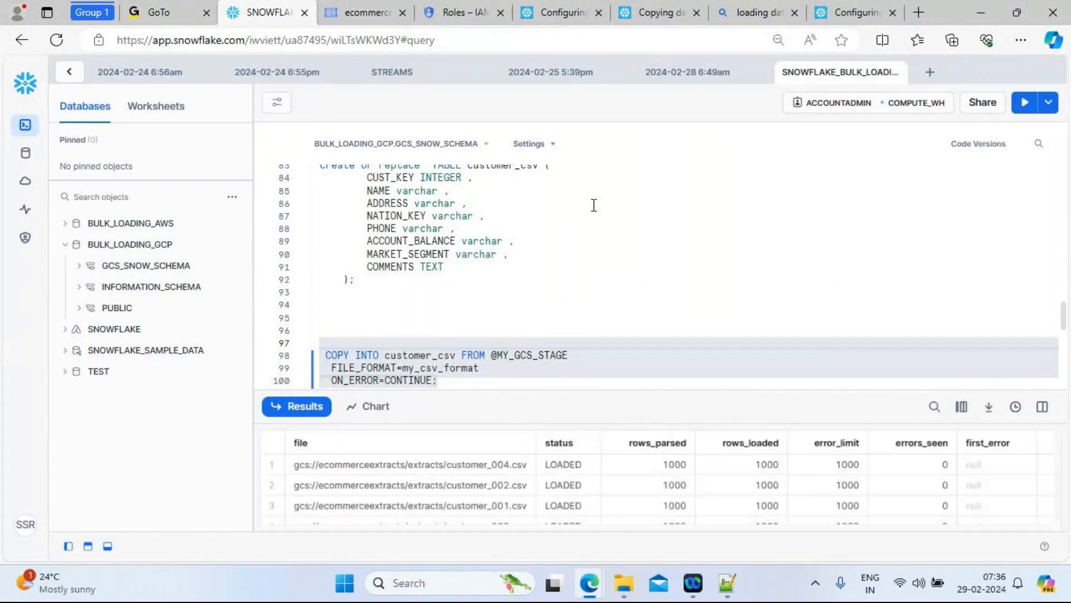
drag(576, 392, 552, 204)
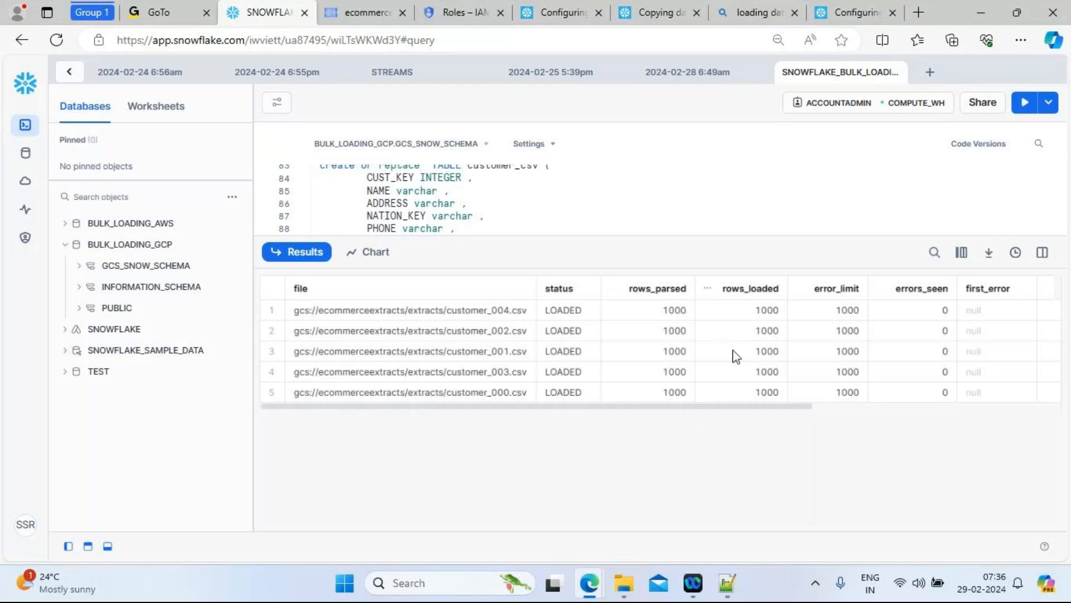
drag(598, 269, 519, 396)
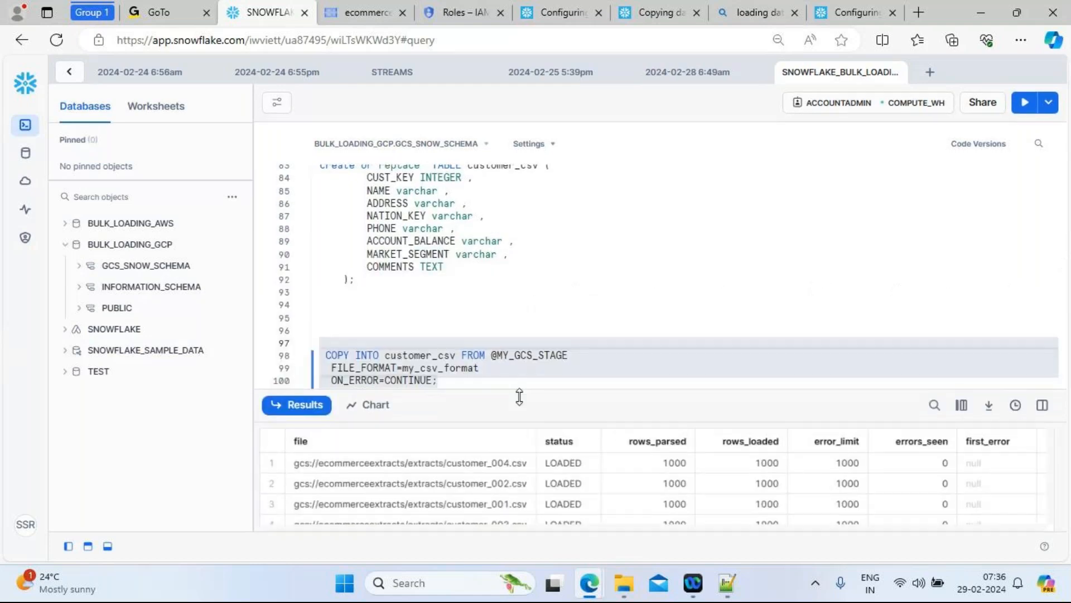
Write the query select * from customer_csv; on line 105, leaving four blank lines below the COPY INTO statement.
click(486, 381)
key(Return)
key(Return)
key(Return)
key(Return)
key(Return)
text(select * from)
key(Escape)
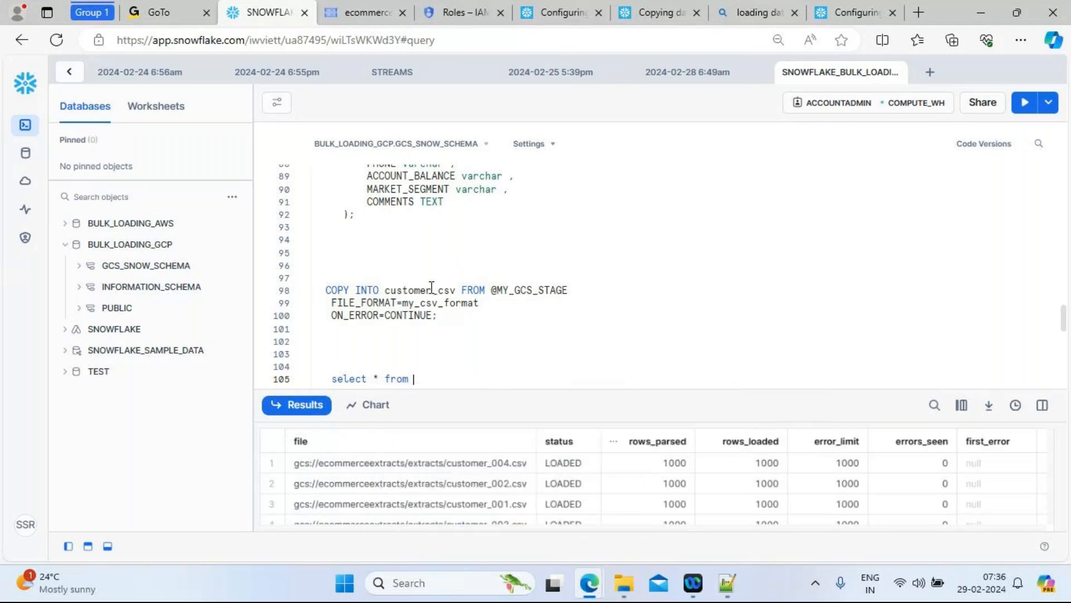
double_click(432, 289)
click(439, 378)
key(ctrl+v)
text(;)
Run the SELECT query on customer_csv and examine the returned rows through to the COMMENTS column.
drag(494, 380, 376, 371)
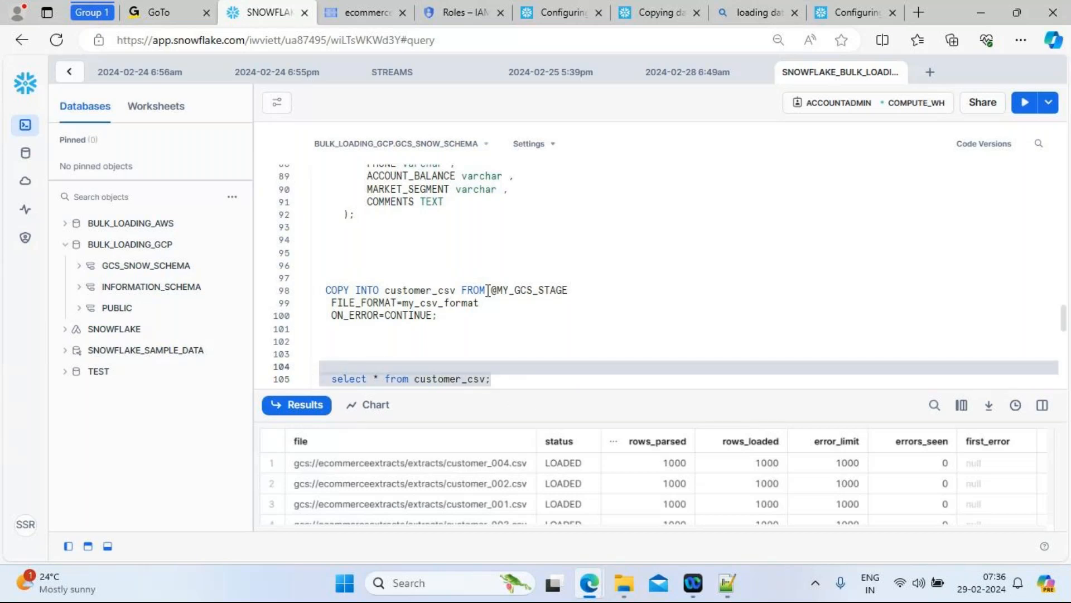
click(1015, 110)
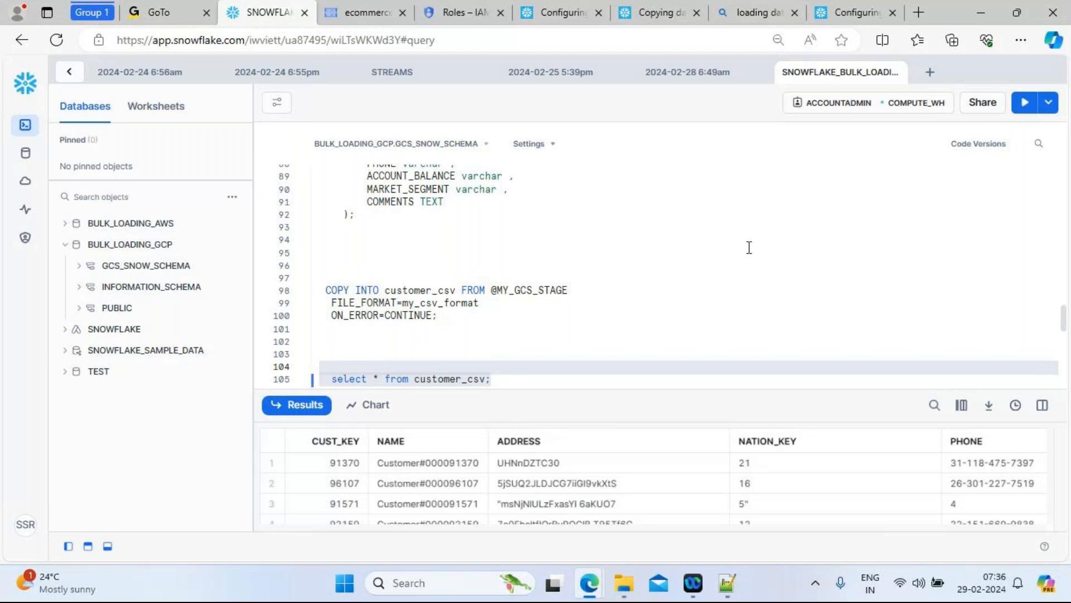
drag(504, 387, 498, 162)
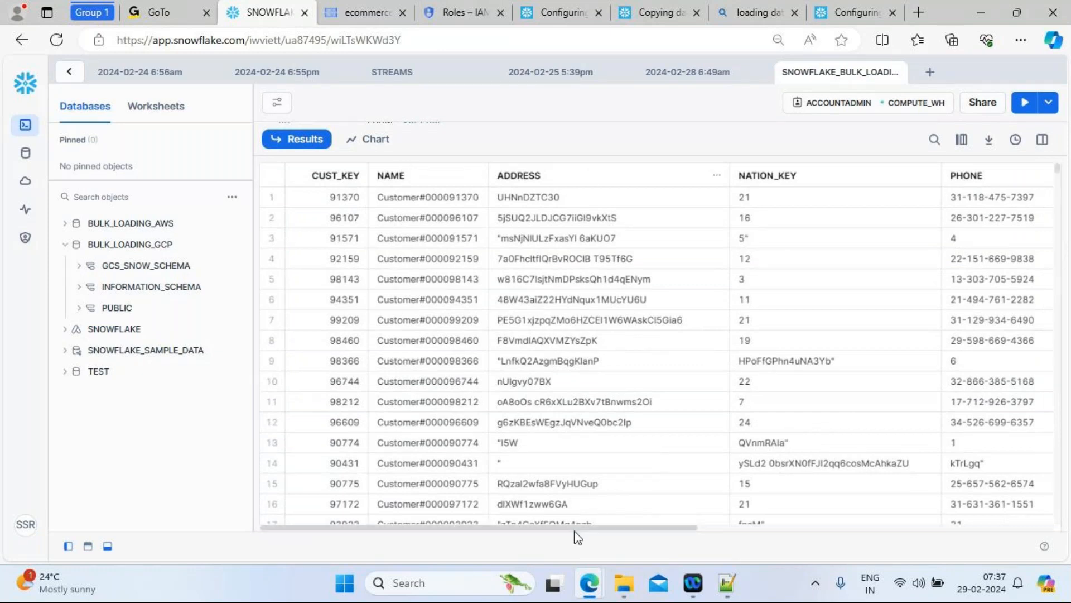
drag(561, 526, 885, 521)
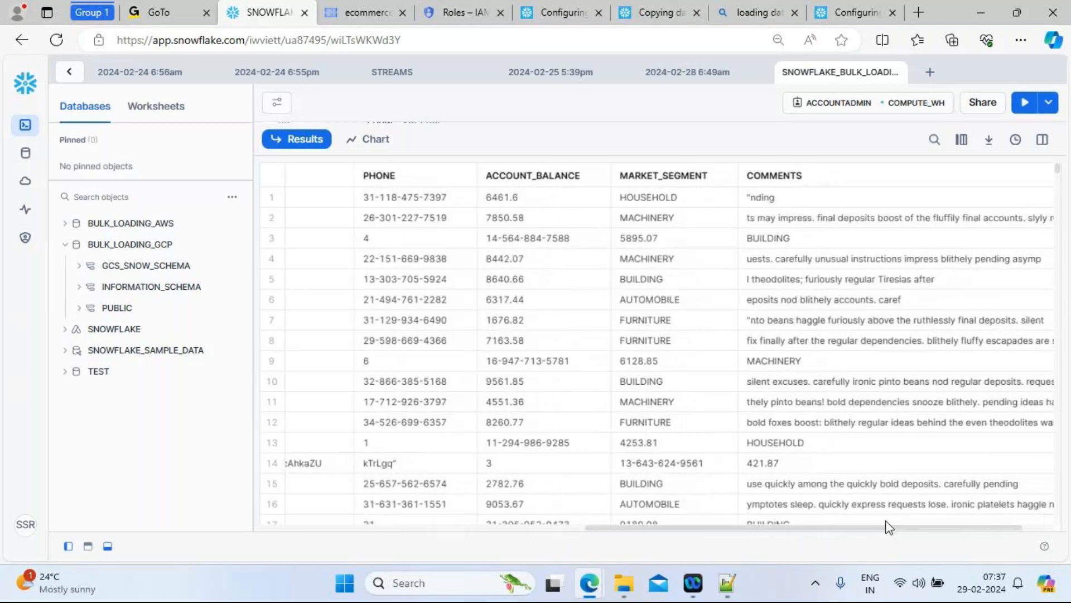
drag(467, 122, 513, 360)
drag(513, 363, 514, 392)
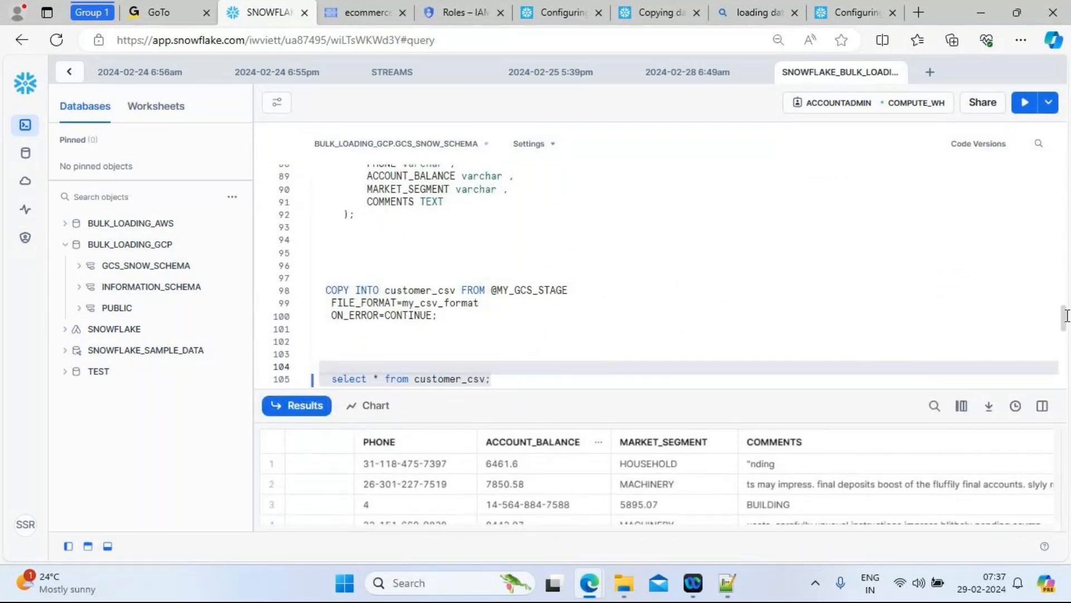
Check the COMMENTS column's TEXT data type in the customer_csv table definition against the full content of the second row's COMMENTS cell.
scroll(744, 273, up, 3)
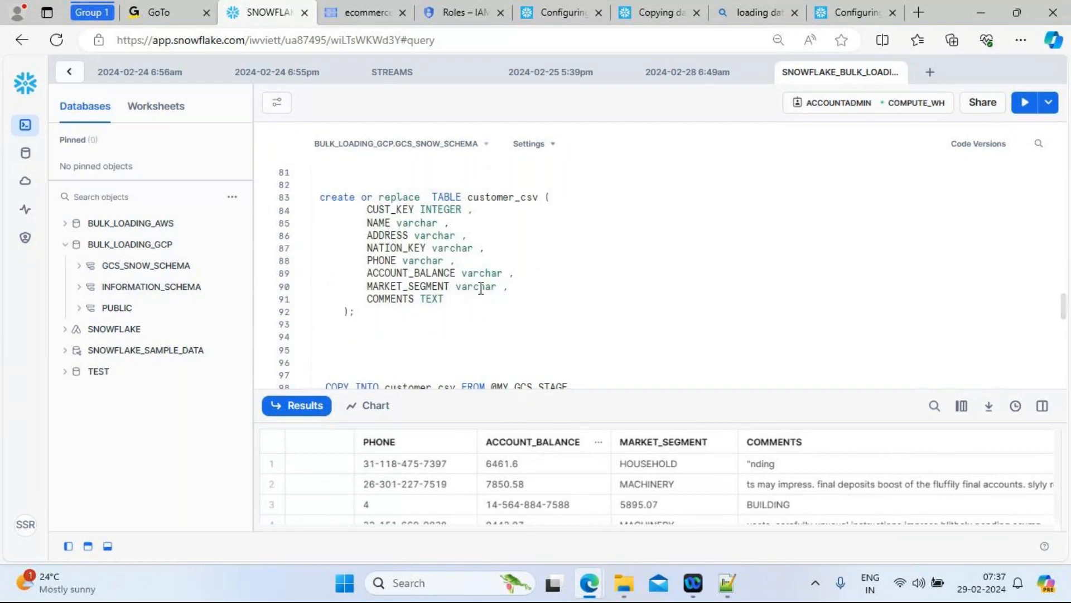
double_click(439, 299)
click(792, 484)
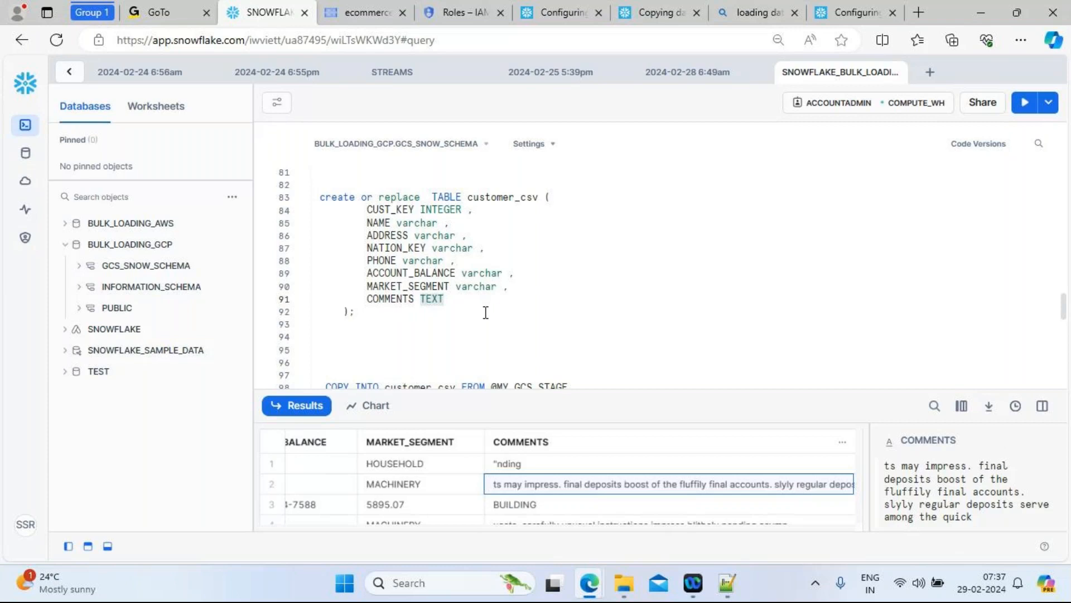
mouse_move(1064, 306)
mouse_down()
mouse_move(1067, 367)
mouse_move(1067, 325)
mouse_up()
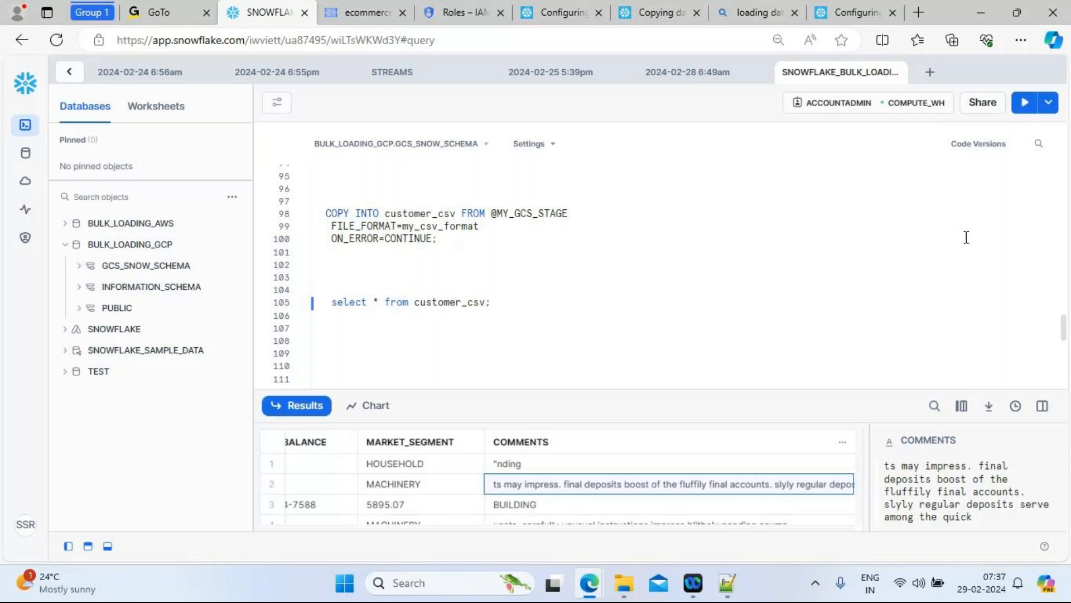
Open the Snowflake documentation overview on bulk loading from Google Cloud Storage and examine its diagram of buckets, external stage and COPY INTO.
click(627, 10)
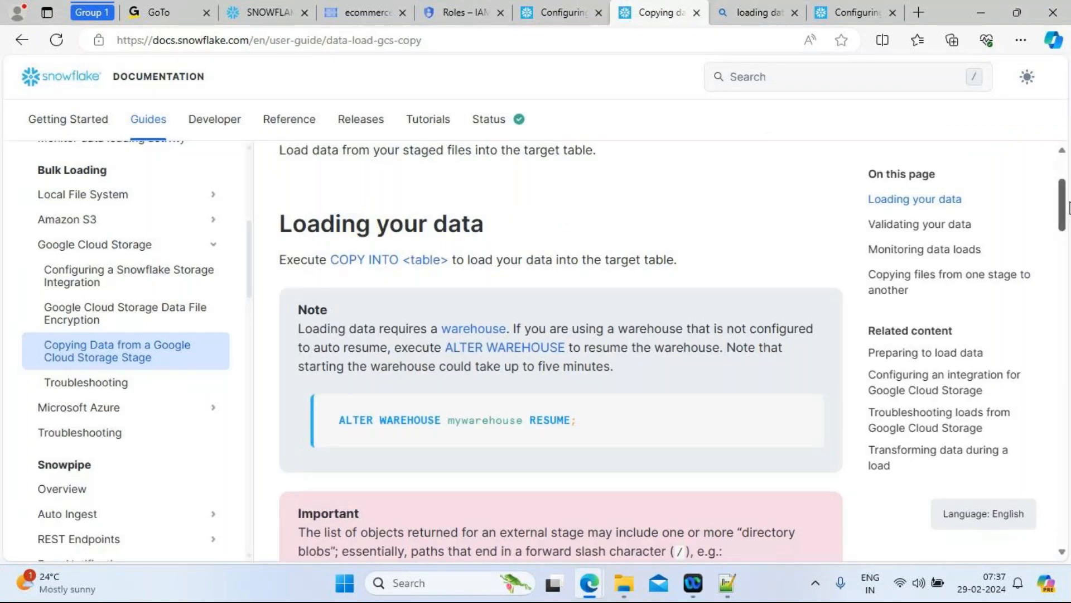
scroll(1063, 206, up, 3)
scroll(1062, 189, down, 4)
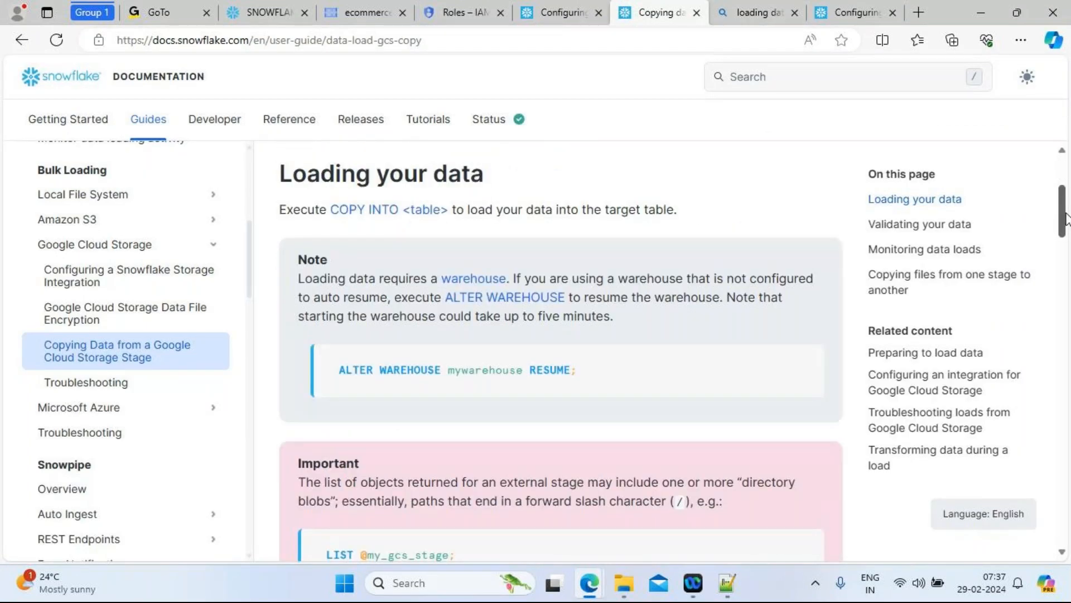
click(103, 245)
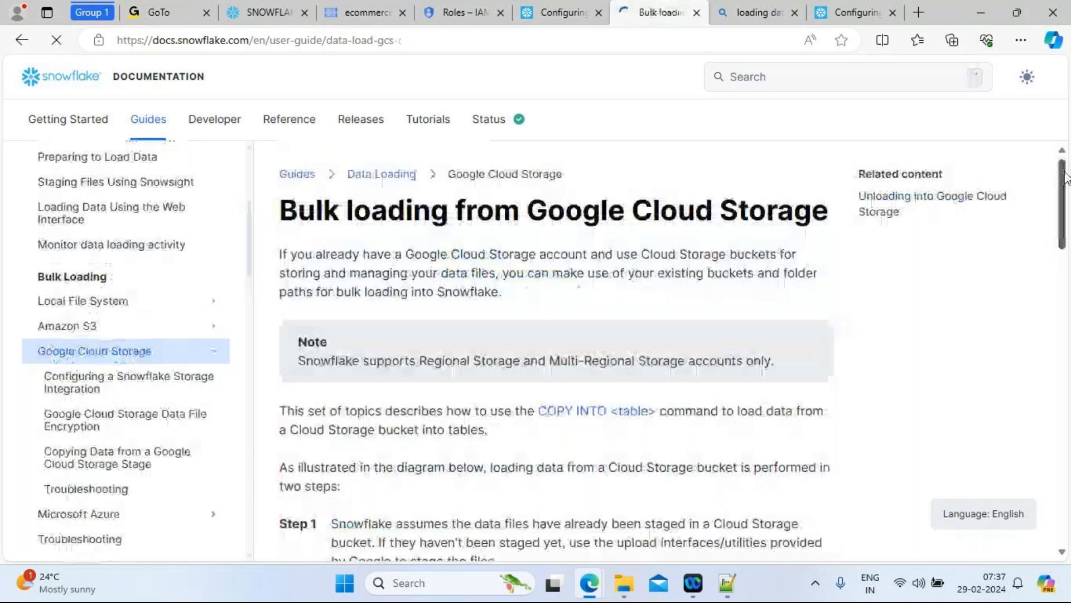
scroll(1064, 178, down, 10)
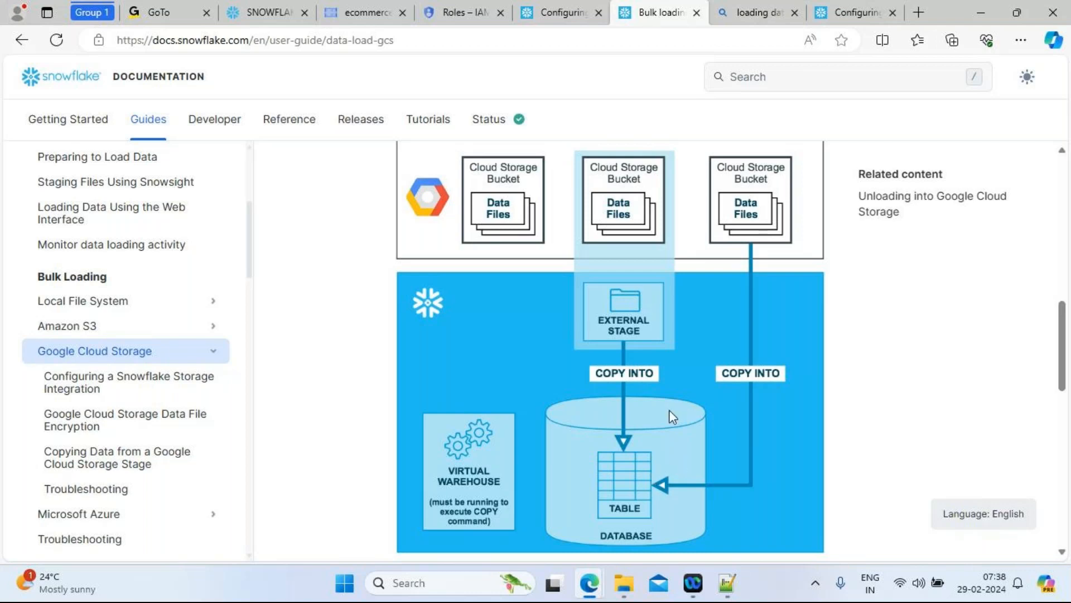
Return to the Snowflake worksheet and add six blank lines below the select * from customer_csv; query.
click(266, 21)
click(514, 310)
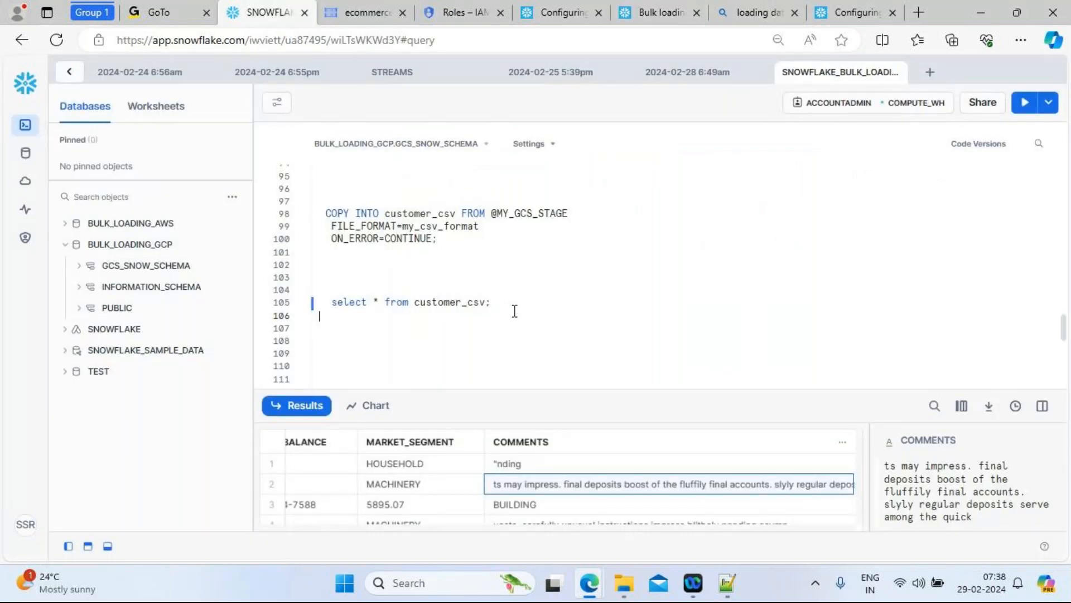
key(Return)
key(Return)
key(Return)
key(Return)
key(Return)
key(Return)
key(Up)
key(Up)
key(Up)
key(Up)
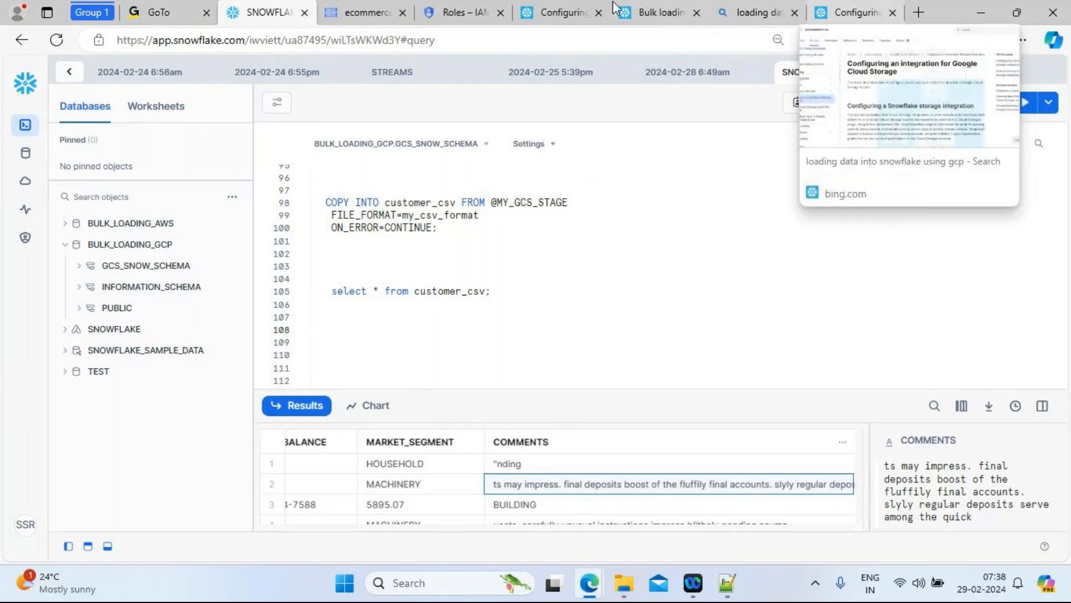
Switch to the Snowflake documentation on configuring a Google Cloud Storage integration and view the permissions for data loading and unloading.
click(548, 7)
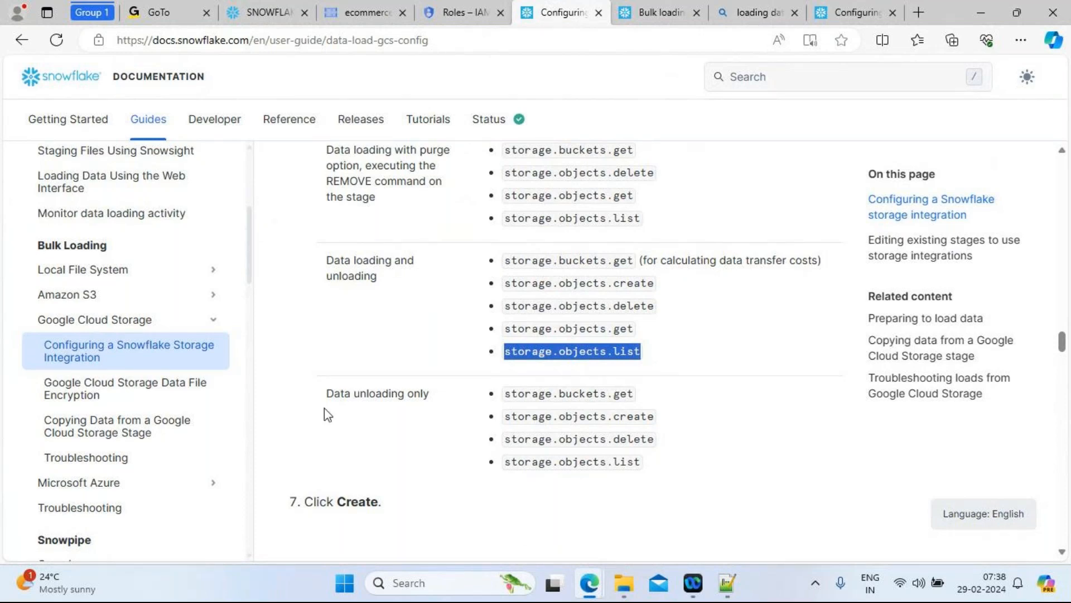
mouse_move(590, 583)
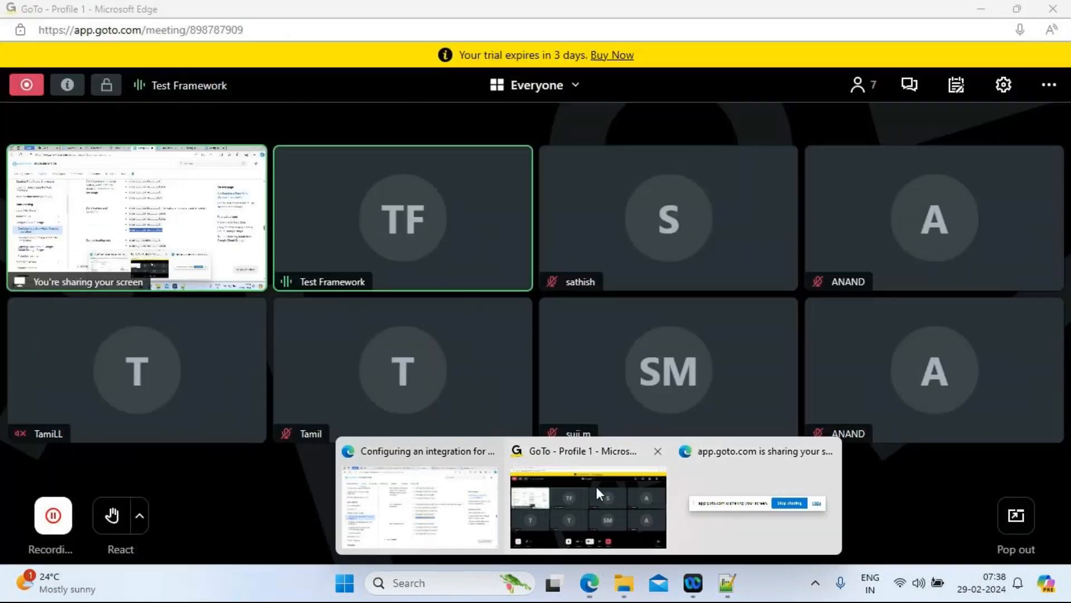